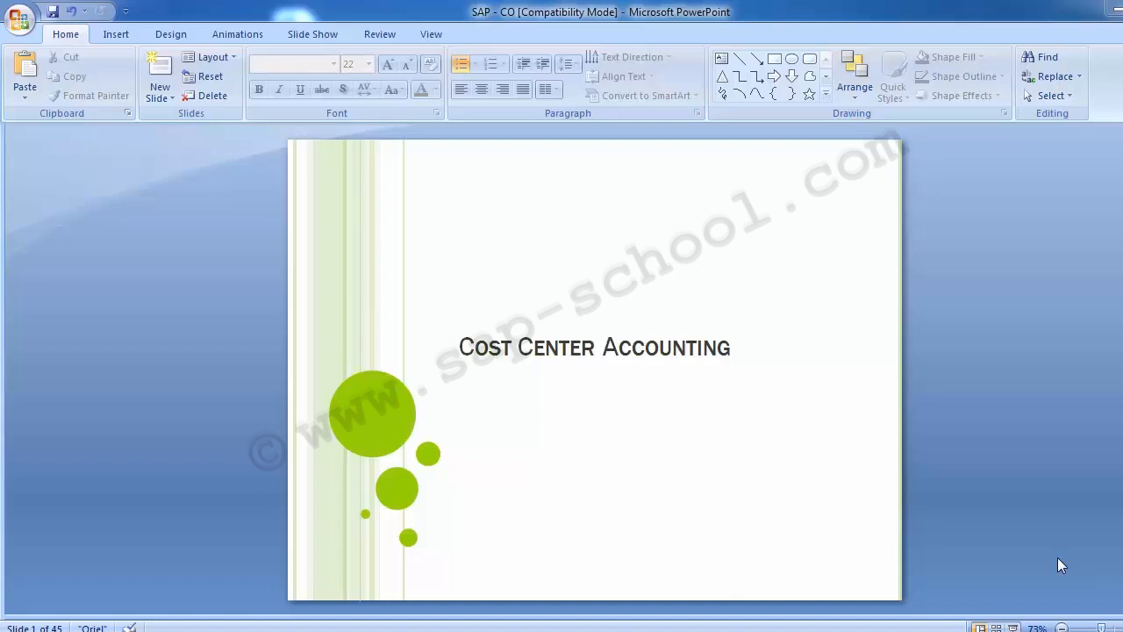
Page through the cost center accounting slides from the table of contents to the configuration steps.
{"action": "left_click", "coordinate": [186, 370]}
{"action": "scroll", "coordinate": [186, 370], "scroll_direction": "down", "scroll_amount": 1}
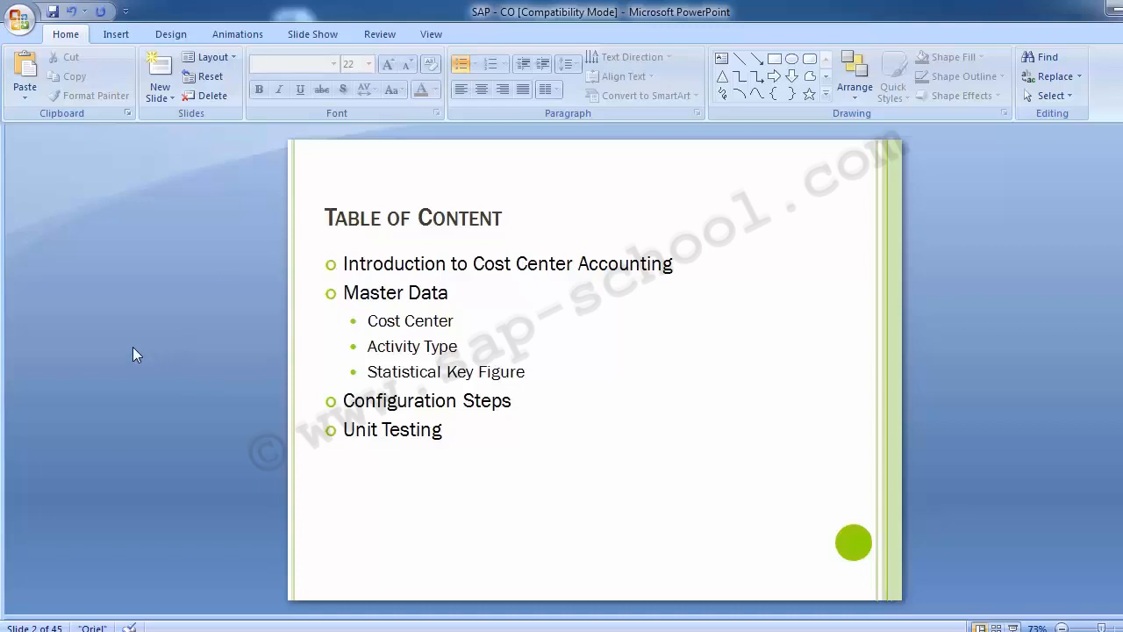
{"action": "key", "text": "Page_Down"}
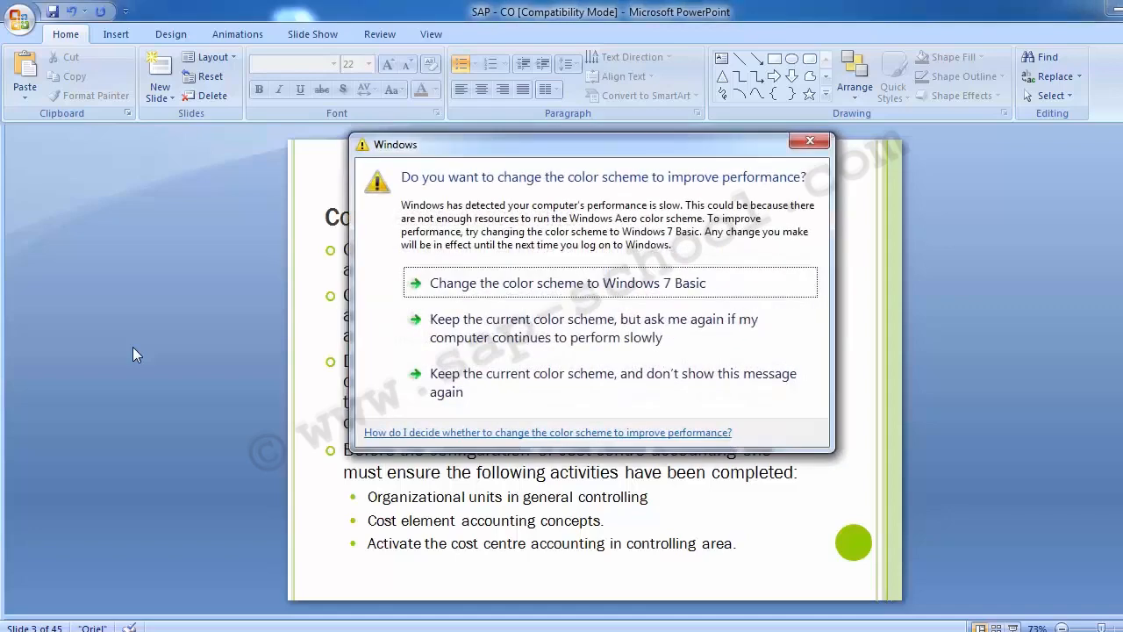
{"action": "left_click", "coordinate": [454, 389]}
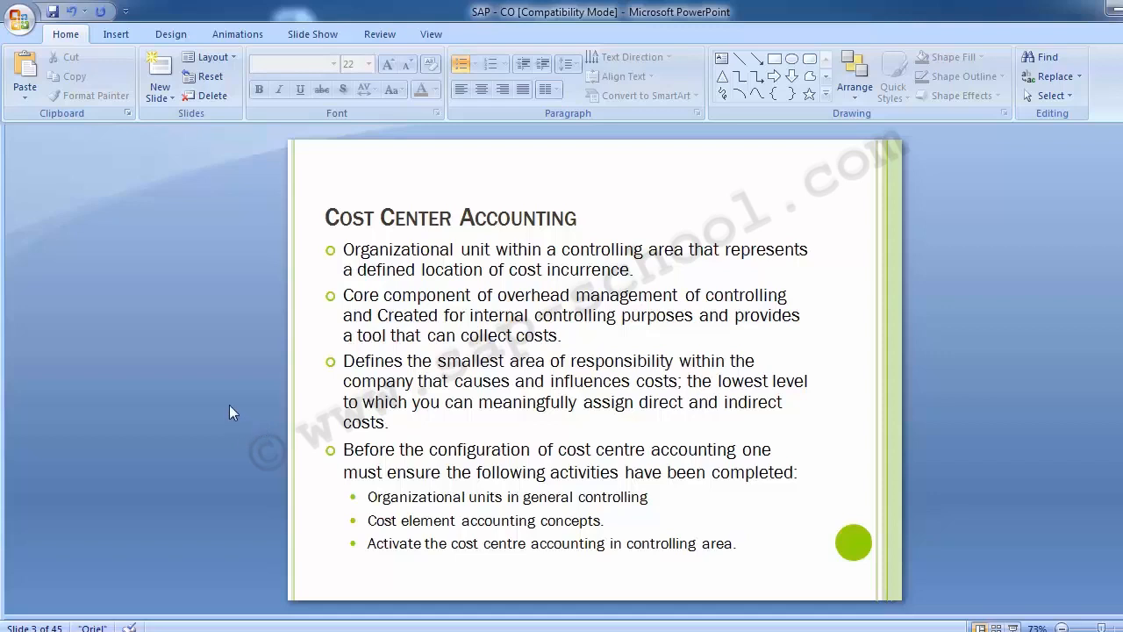
{"action": "key", "text": "Page_Down"}
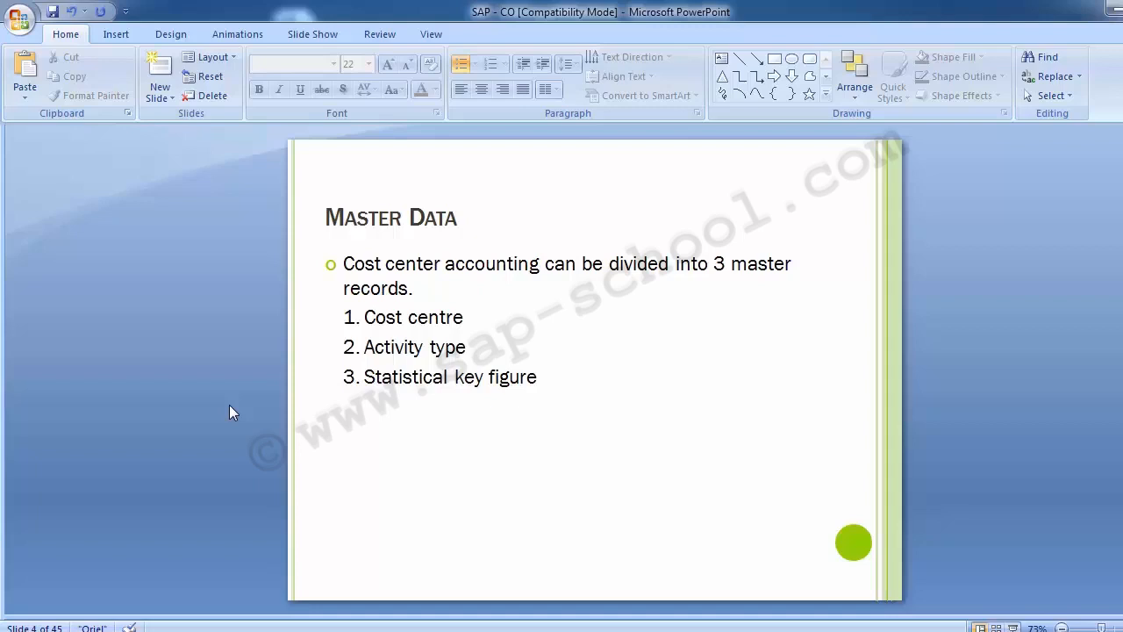
{"action": "scroll", "coordinate": [229, 405], "scroll_direction": "down", "scroll_amount": 1}
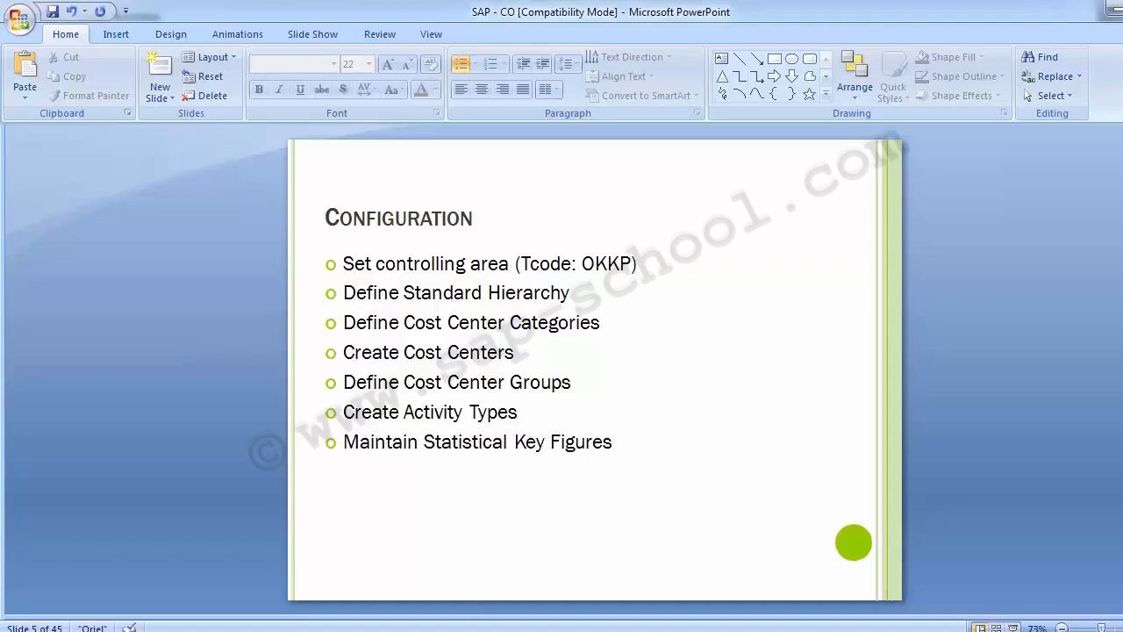
Switch to the SAP window and run transaction OKKP.
{"action": "mouse_move", "coordinate": [497, 618]}
{"action": "left_click", "coordinate": [567, 555]}
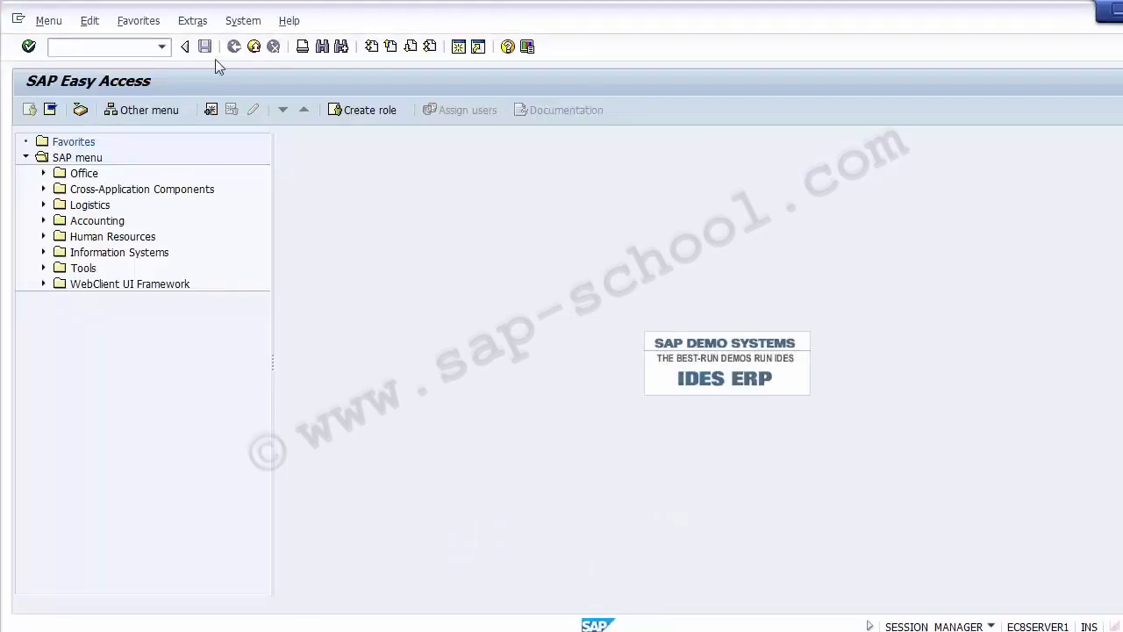
{"action": "left_click", "coordinate": [109, 49]}
{"action": "key", "text": "alt+Tab"}
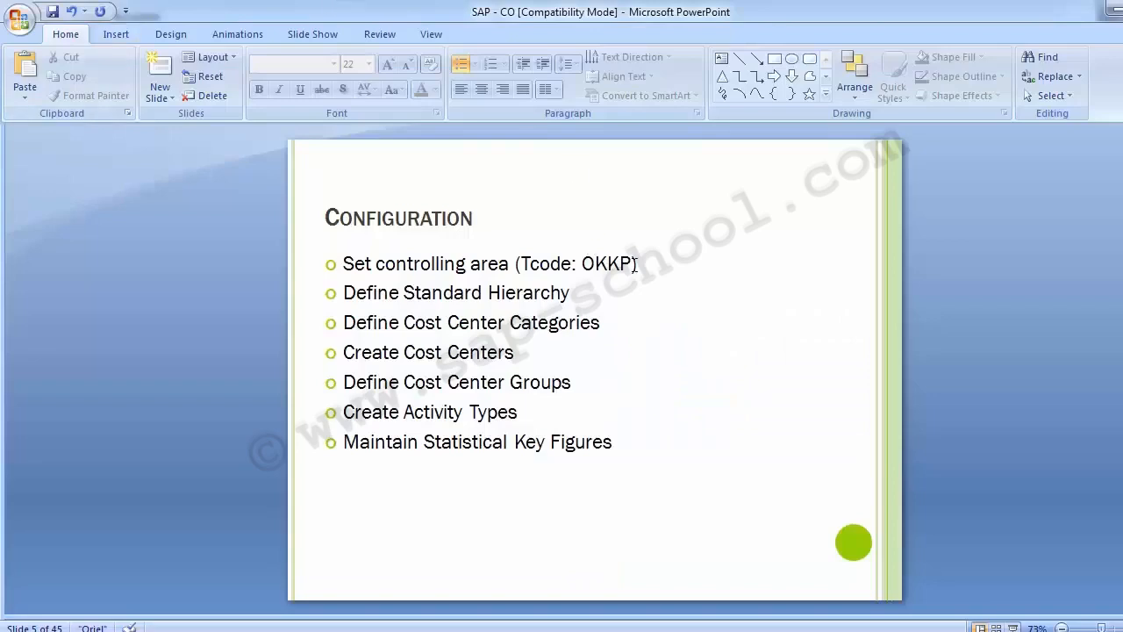
{"action": "key", "text": "alt+Tab"}
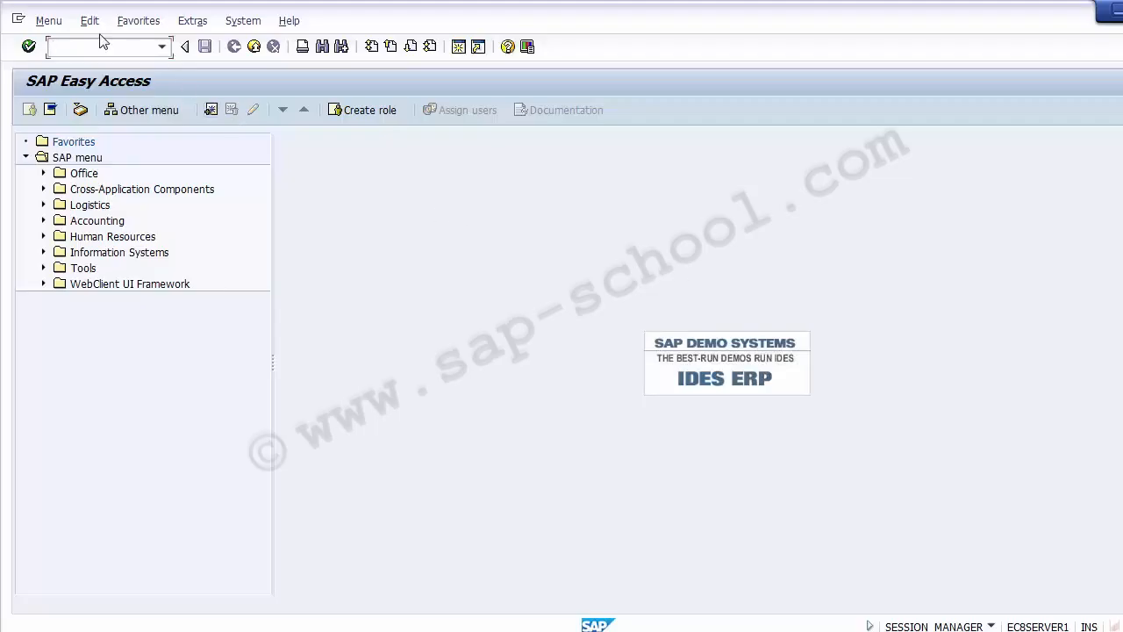
{"action": "type", "text": "OKKP"}
{"action": "key", "text": "Return"}
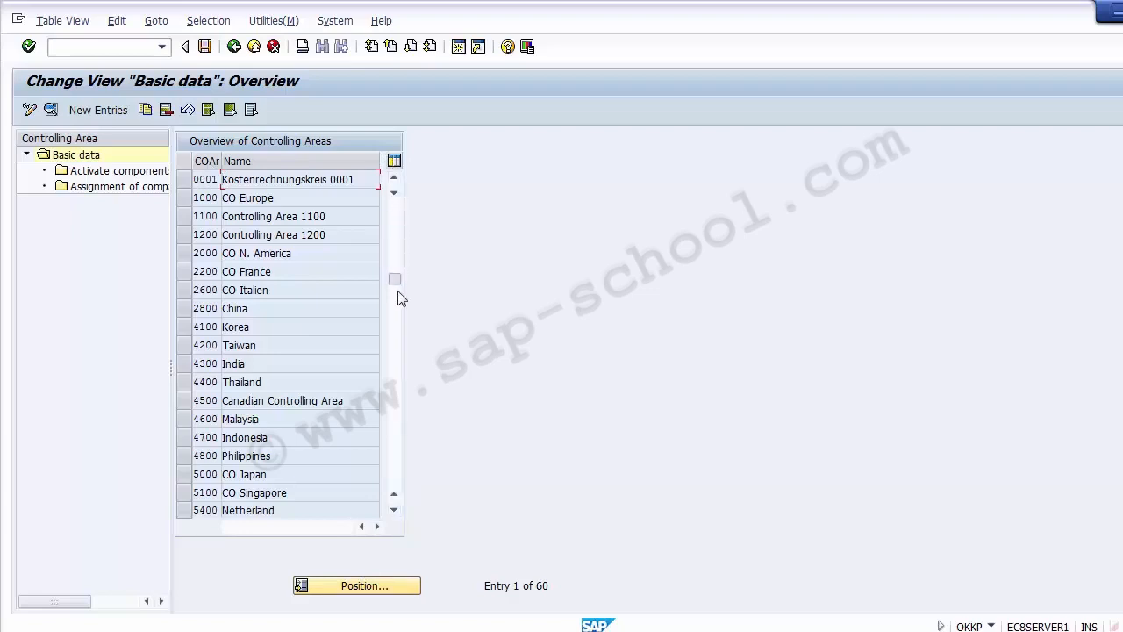
Position the controlling area overview on controlling area Z100.
{"action": "left_click_drag", "start_coordinate": [395, 213], "coordinate": [395, 340]}
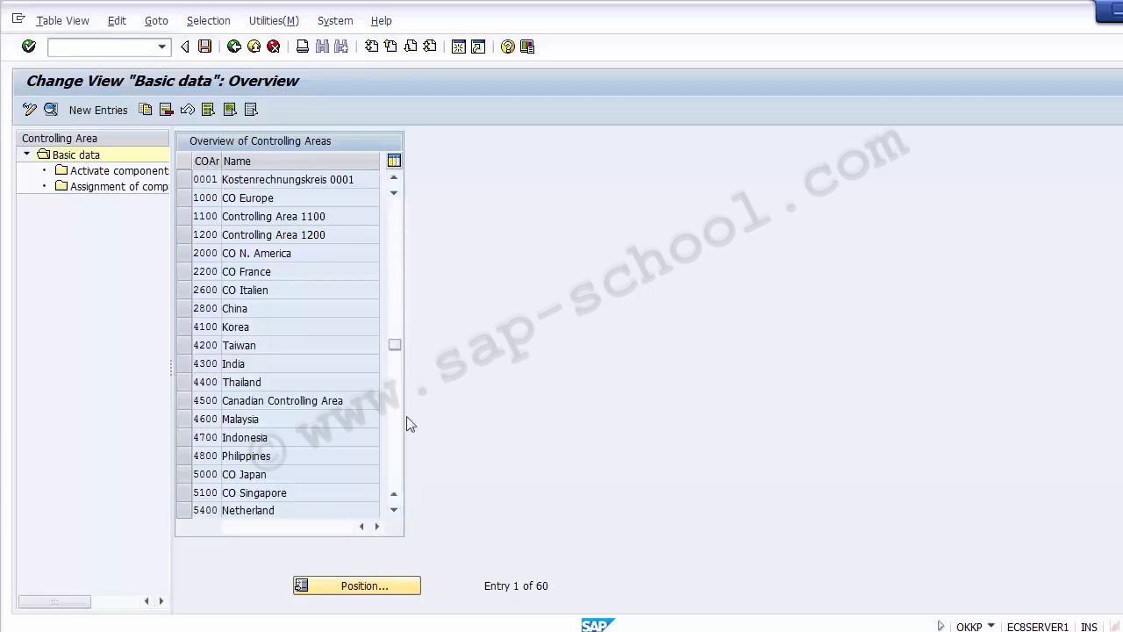
{"action": "left_click", "coordinate": [364, 591]}
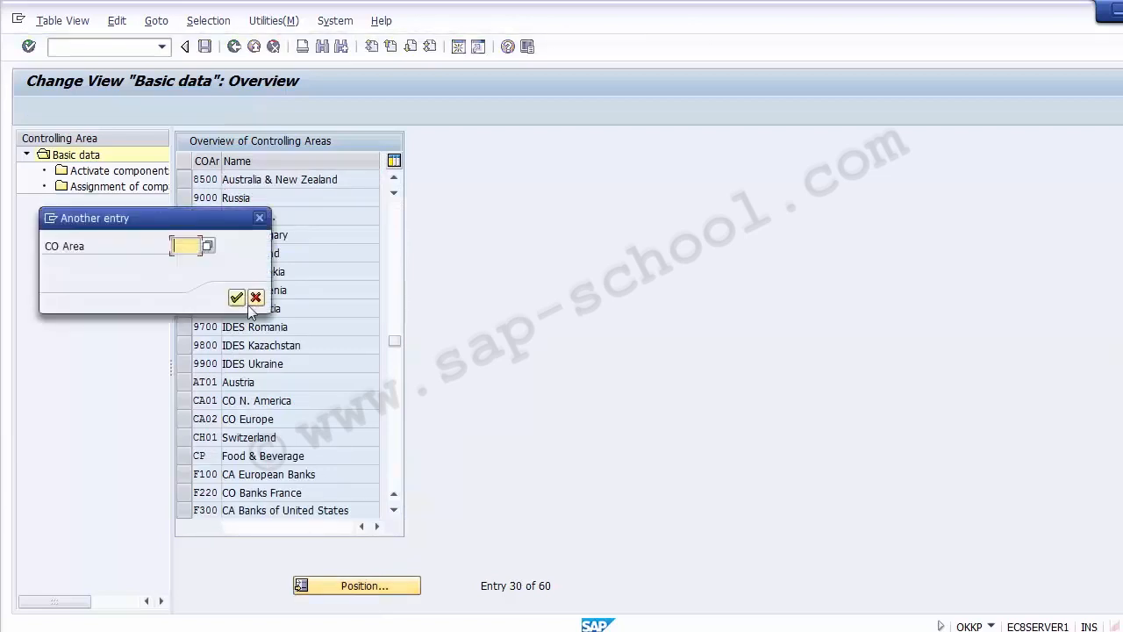
{"action": "type", "text": "Z"}
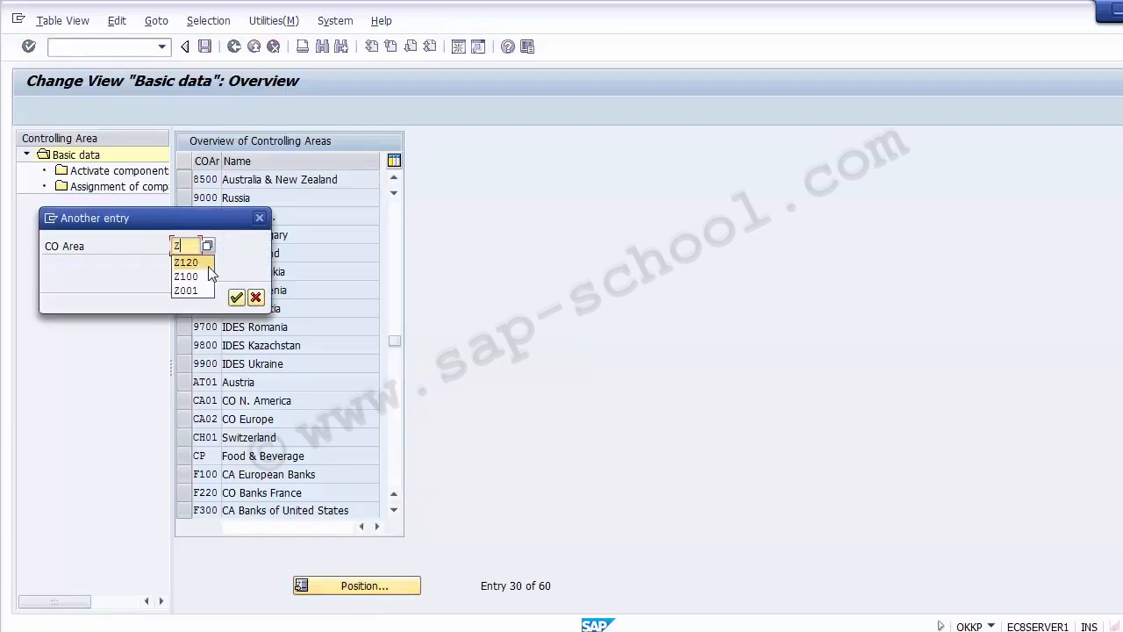
{"action": "left_click", "coordinate": [211, 275]}
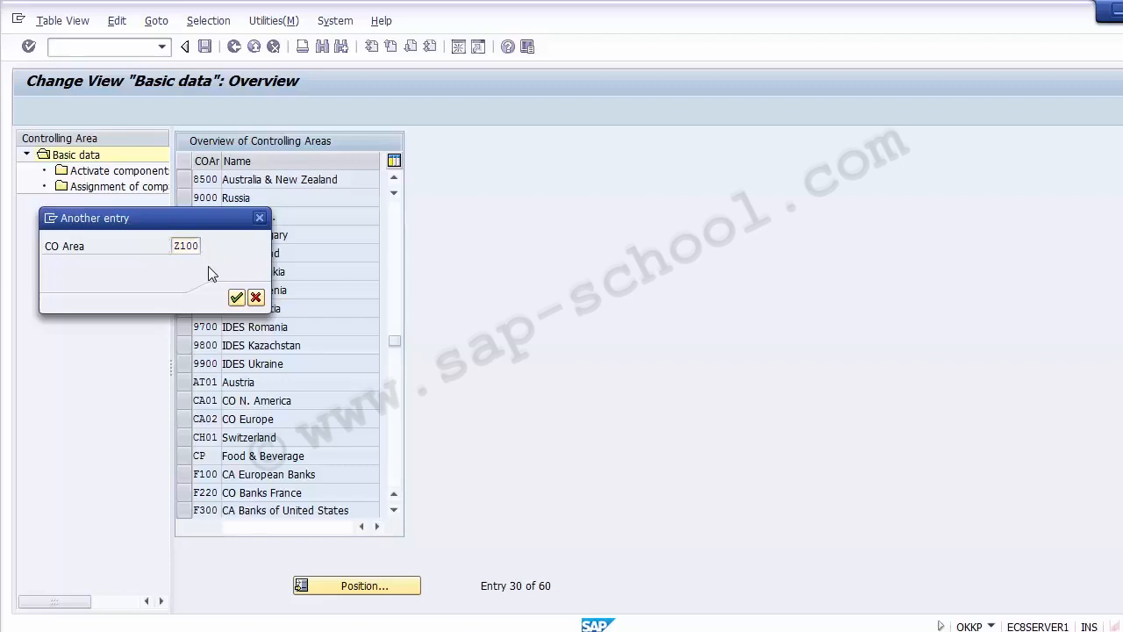
{"action": "key", "text": "Return"}
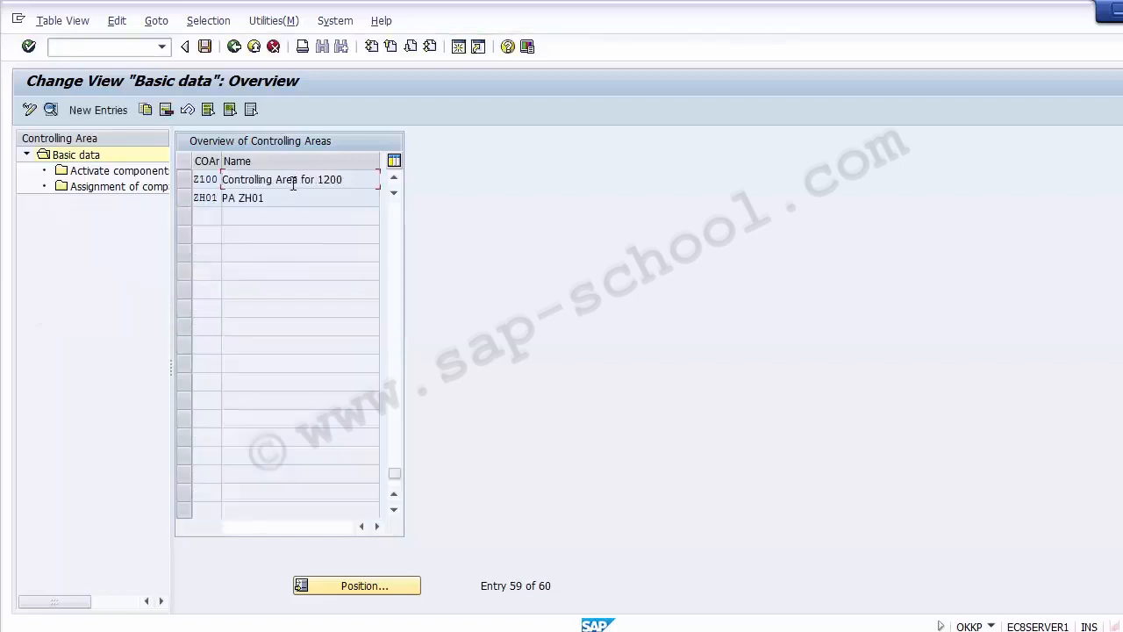
Select controlling area Z100 and open its Activate components/control indicators details.
{"action": "left_click", "coordinate": [187, 180]}
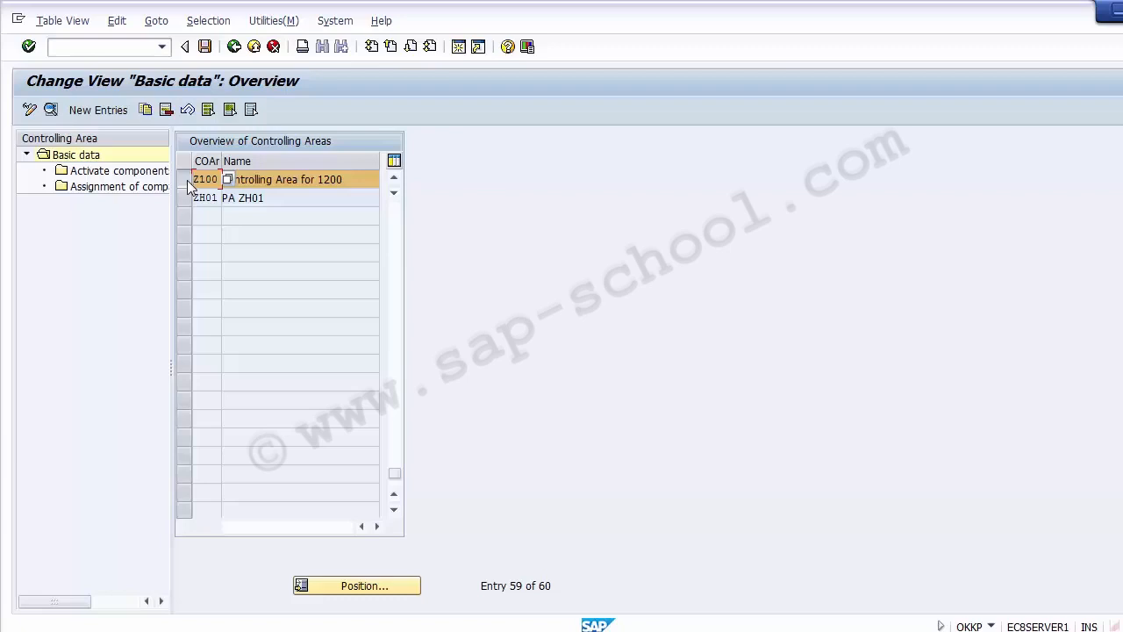
{"action": "left_click", "coordinate": [187, 180]}
{"action": "left_click", "coordinate": [187, 199]}
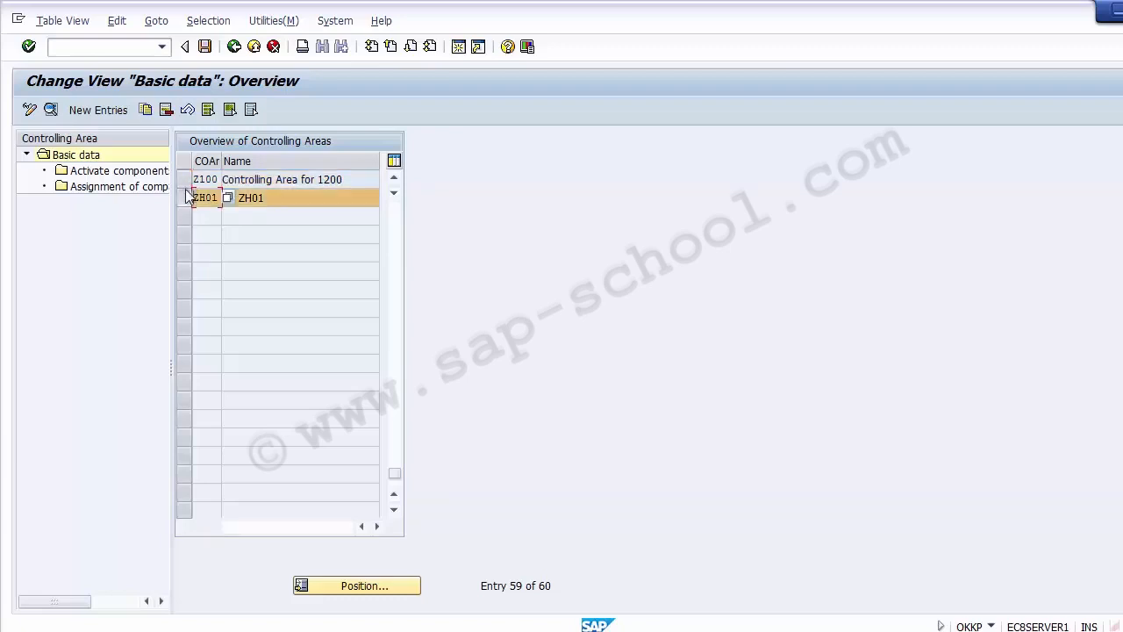
{"action": "left_click", "coordinate": [186, 199]}
{"action": "left_click", "coordinate": [184, 179]}
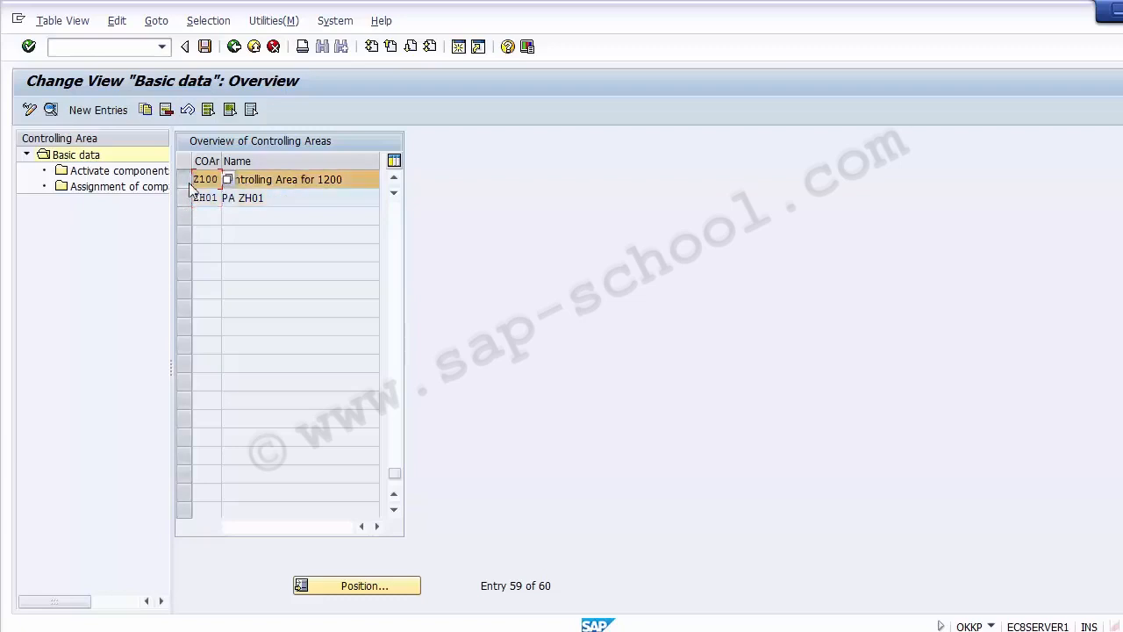
{"action": "double_click", "coordinate": [74, 173]}
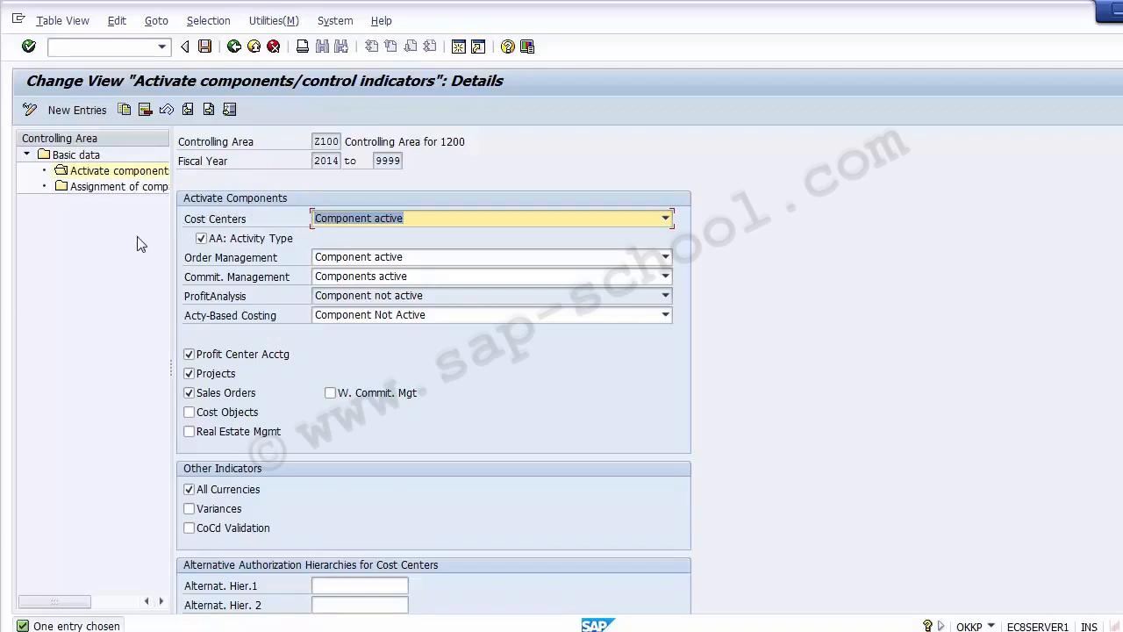
Review the Cost Centers component setting and the other component indicators for controlling area Z100.
{"action": "left_click", "coordinate": [240, 225]}
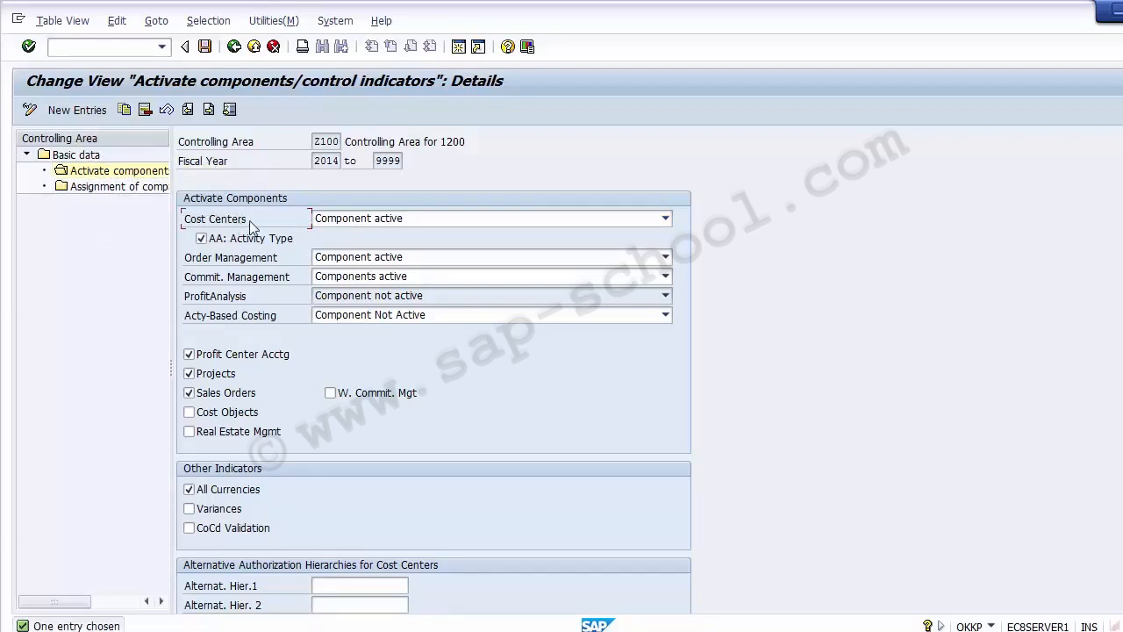
{"action": "left_click", "coordinate": [389, 225]}
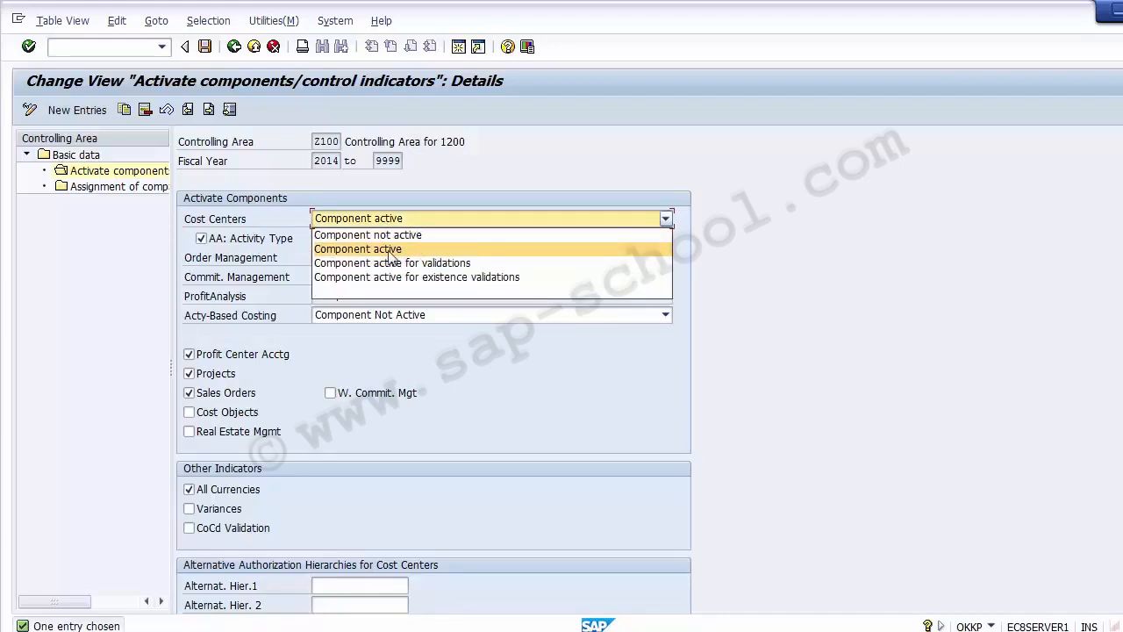
{"action": "left_click", "coordinate": [390, 253]}
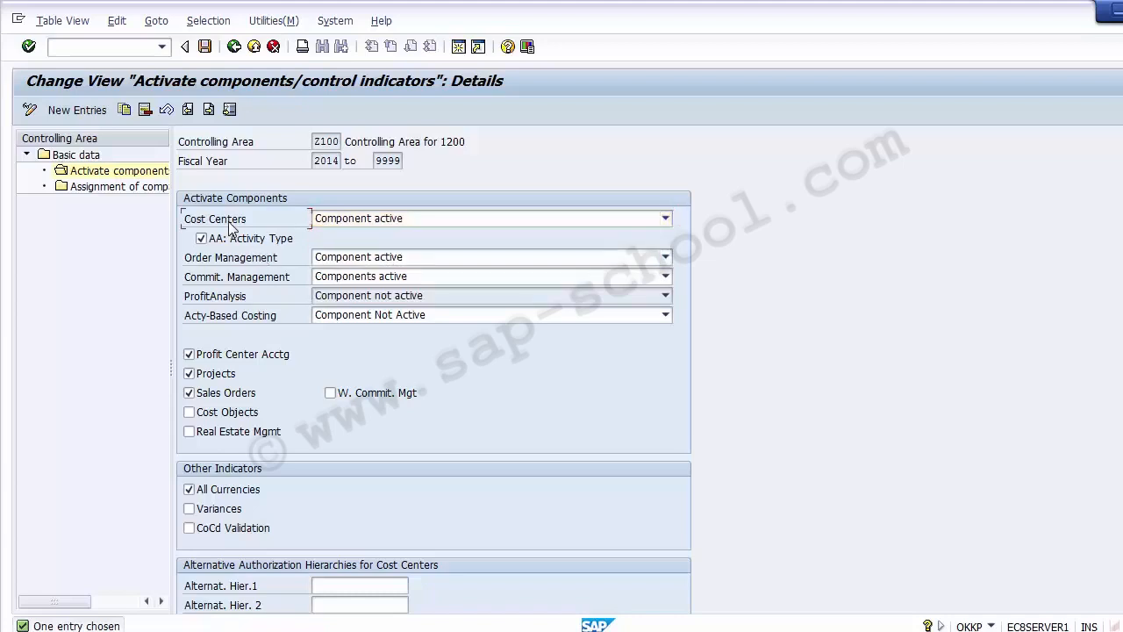
{"action": "left_click", "coordinate": [369, 220]}
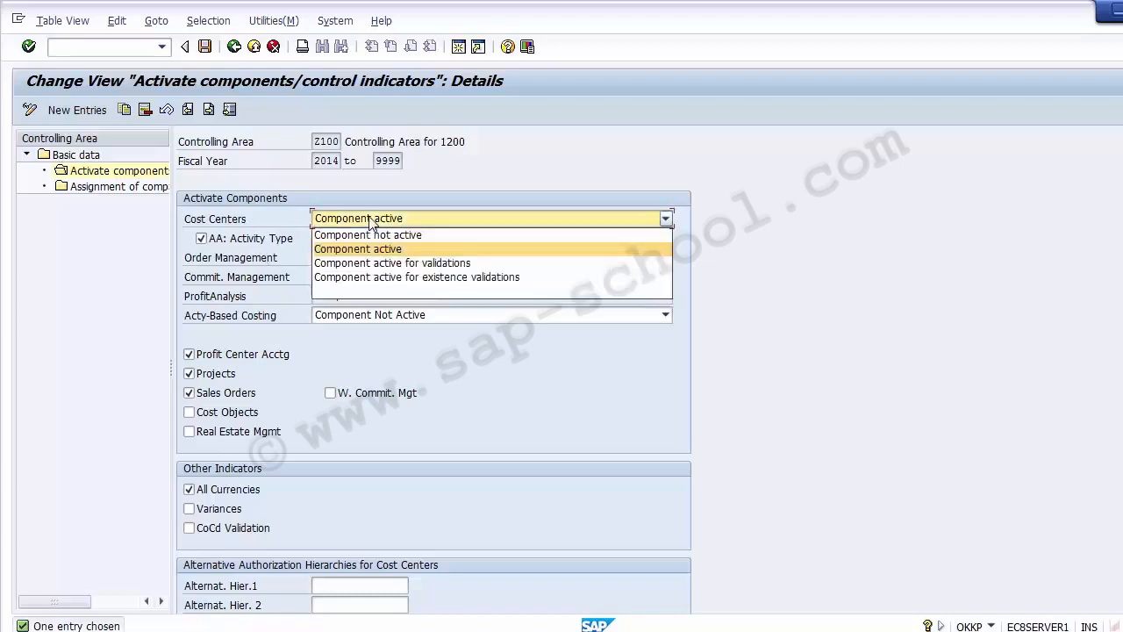
{"action": "left_click", "coordinate": [370, 221]}
{"action": "left_click", "coordinate": [137, 350]}
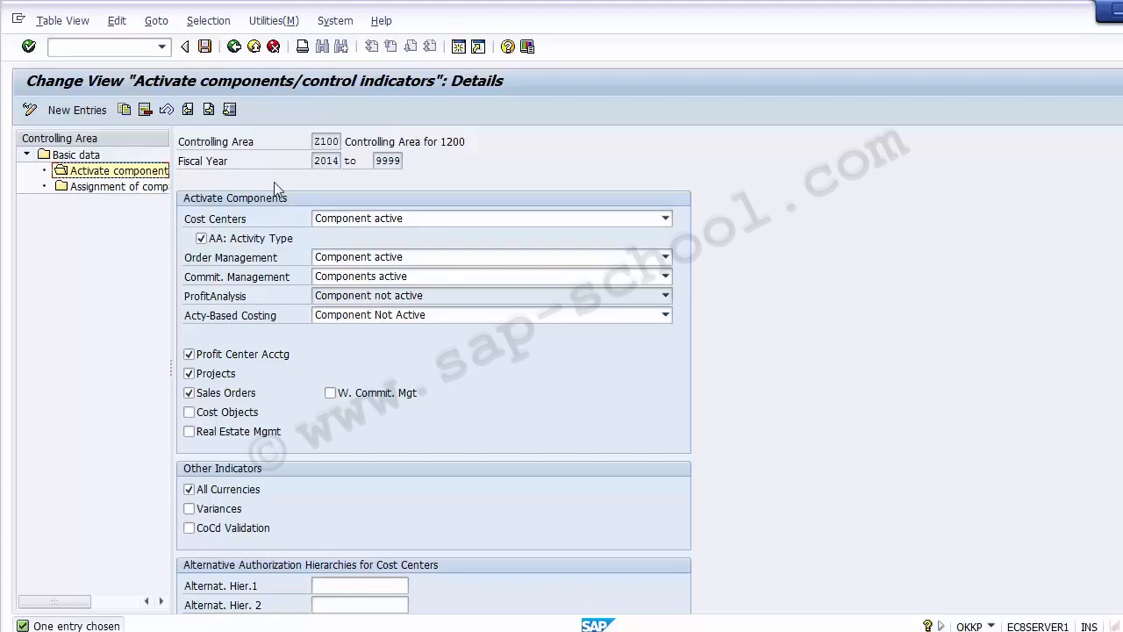
{"action": "left_click_drag", "start_coordinate": [315, 141], "coordinate": [339, 140]}
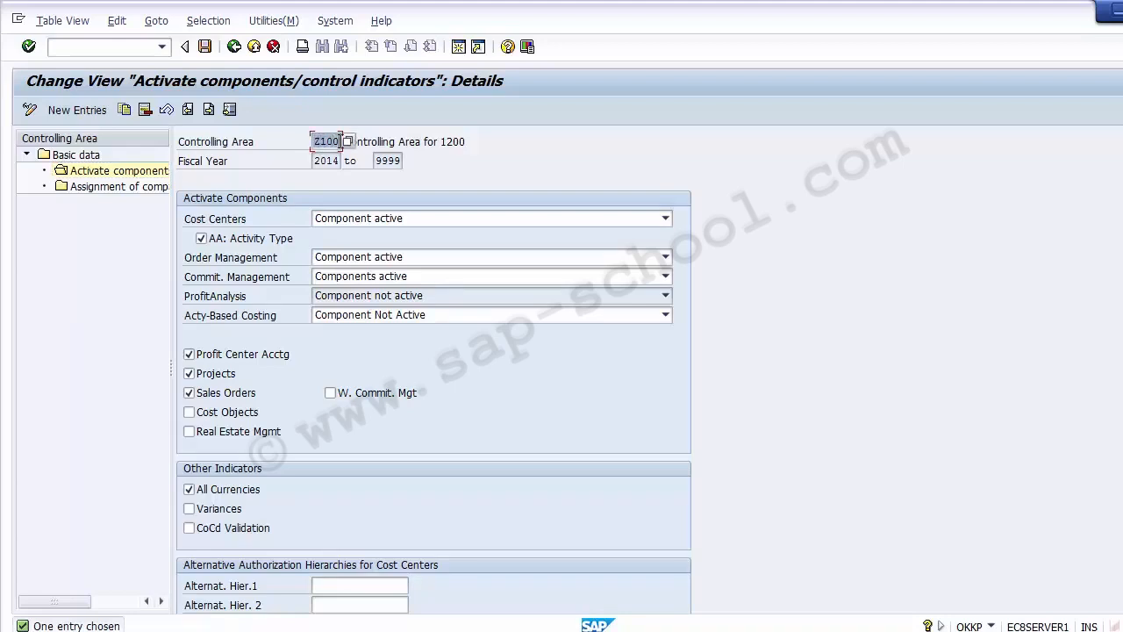
{"action": "left_click", "coordinate": [136, 354]}
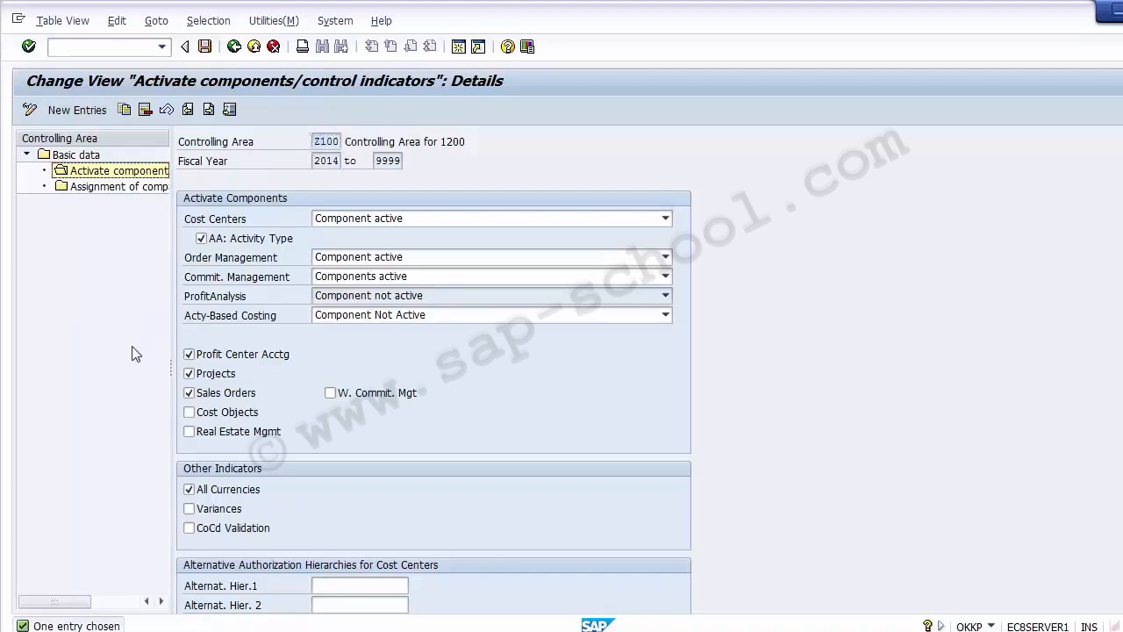
{"action": "left_click", "coordinate": [235, 225]}
{"action": "left_click", "coordinate": [245, 260]}
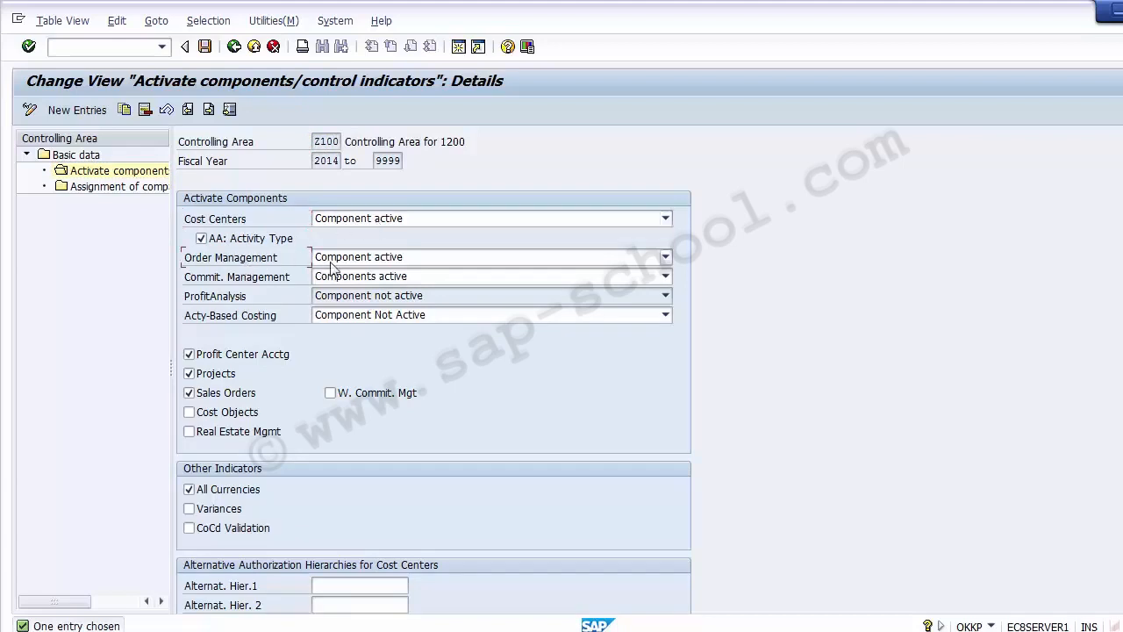
{"action": "left_click", "coordinate": [267, 278]}
{"action": "left_click", "coordinate": [123, 361]}
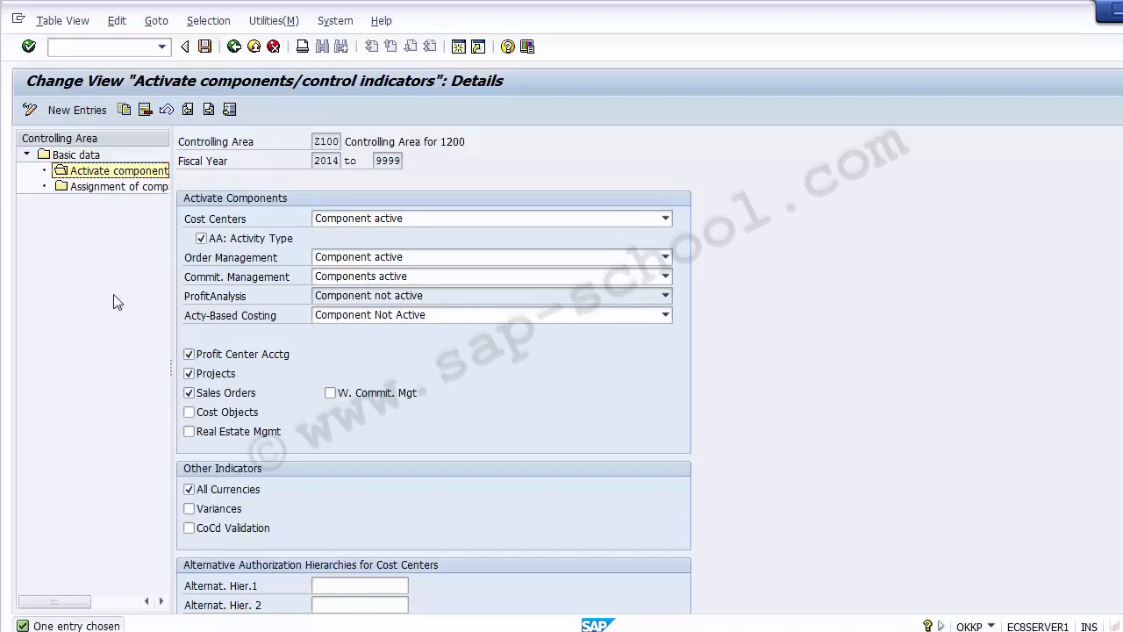
Save the component settings and leave the OKKP transaction.
{"action": "left_click", "coordinate": [235, 49]}
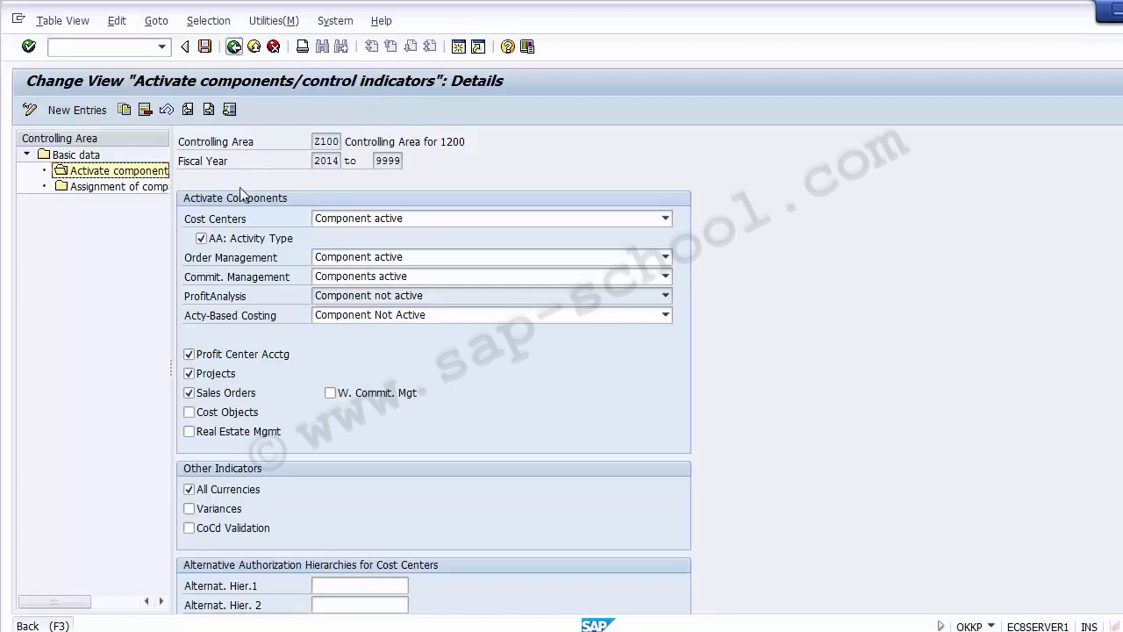
{"action": "left_click", "coordinate": [239, 219]}
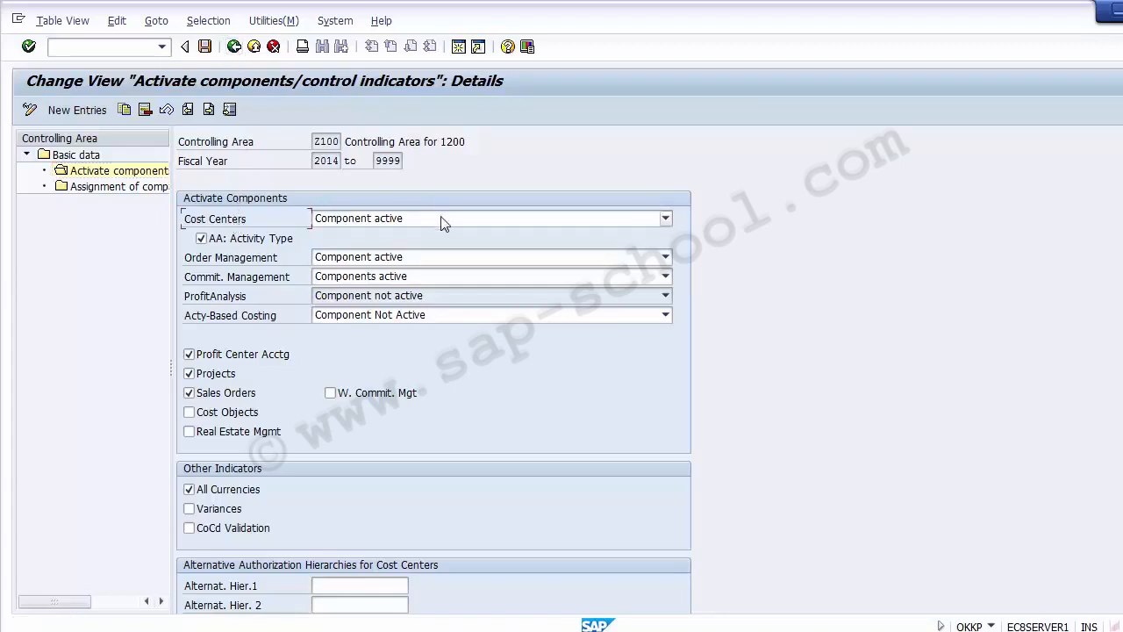
{"action": "left_click", "coordinate": [205, 47]}
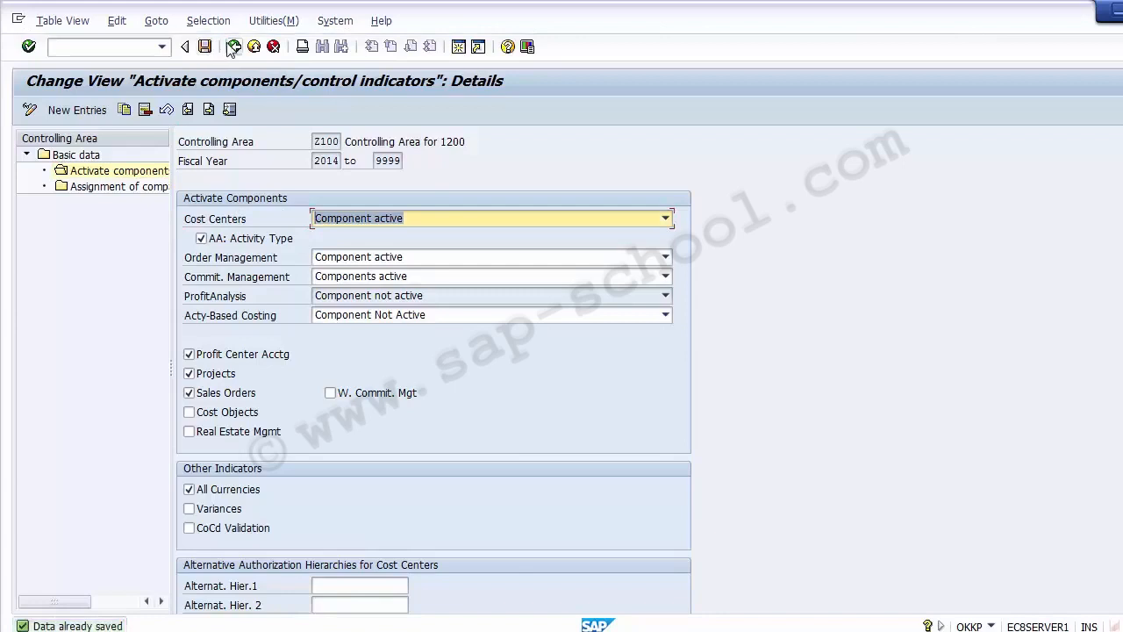
{"action": "left_click", "coordinate": [234, 47]}
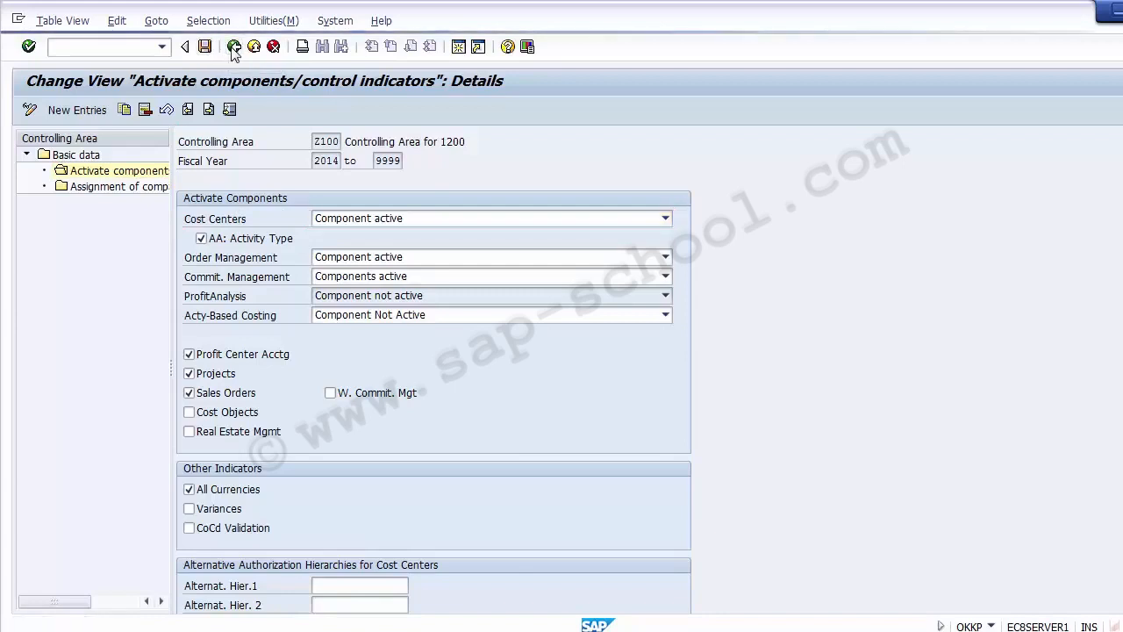
{"action": "left_click", "coordinate": [233, 46]}
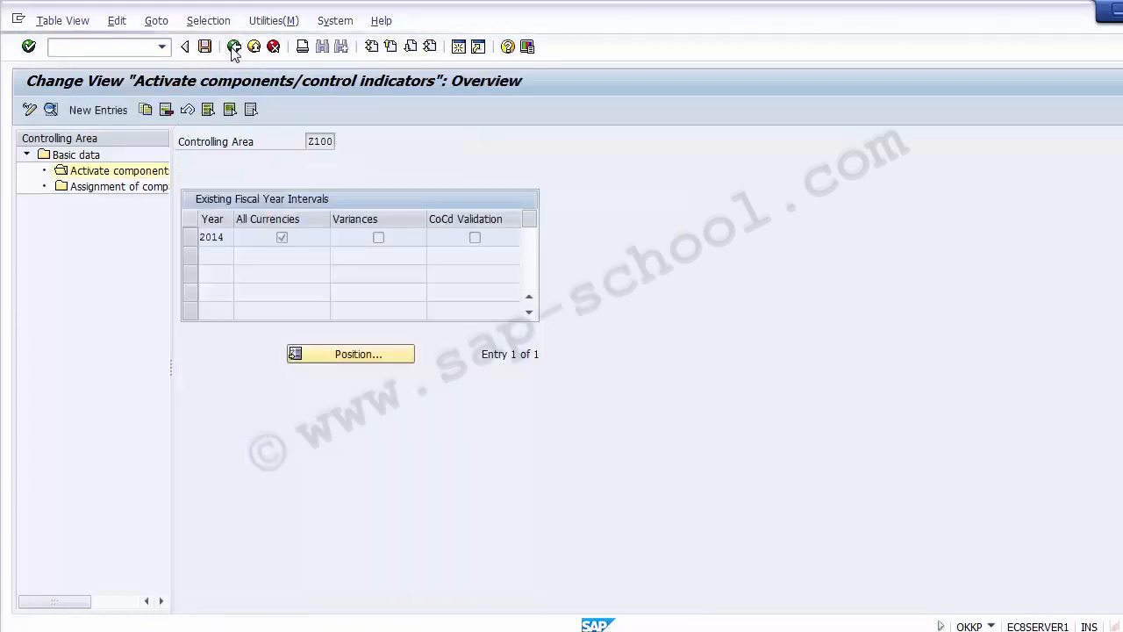
{"action": "left_click", "coordinate": [233, 46]}
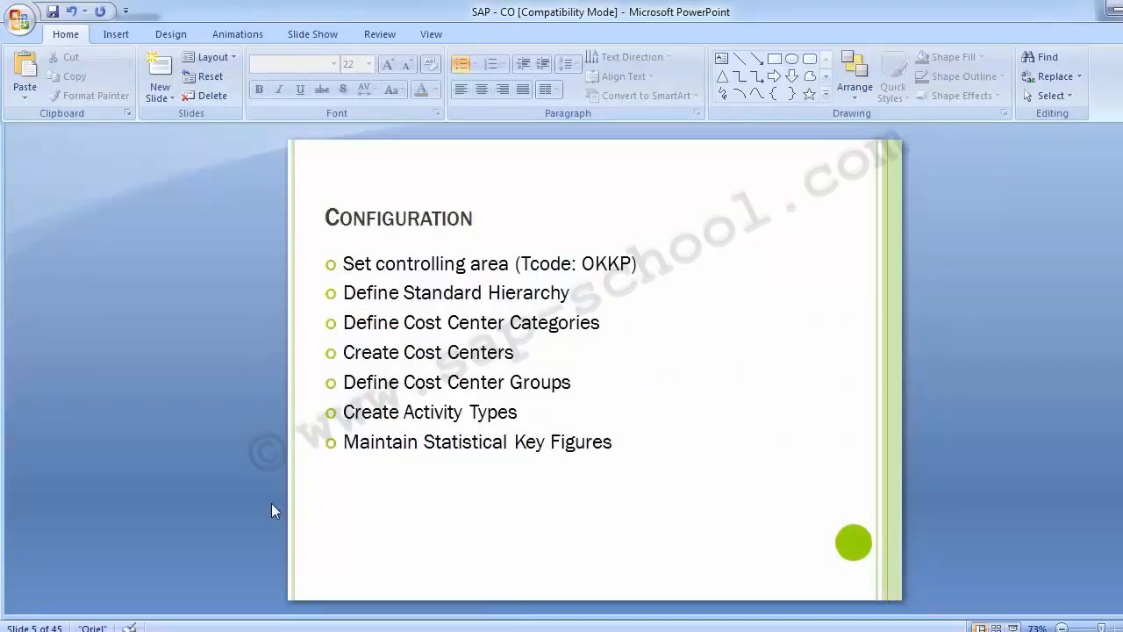
Look back at the cost center accounting slide and return to the configuration slide.
{"action": "scroll", "coordinate": [141, 478], "scroll_direction": "up", "scroll_amount": 2}
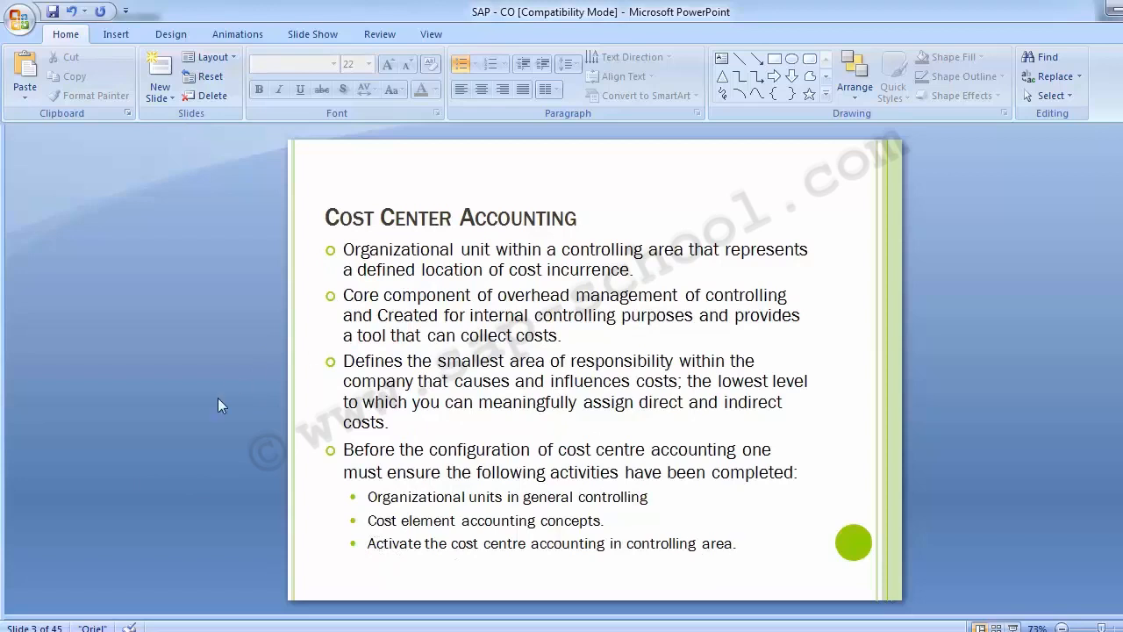
{"action": "scroll", "coordinate": [218, 398], "scroll_direction": "down", "scroll_amount": 2}
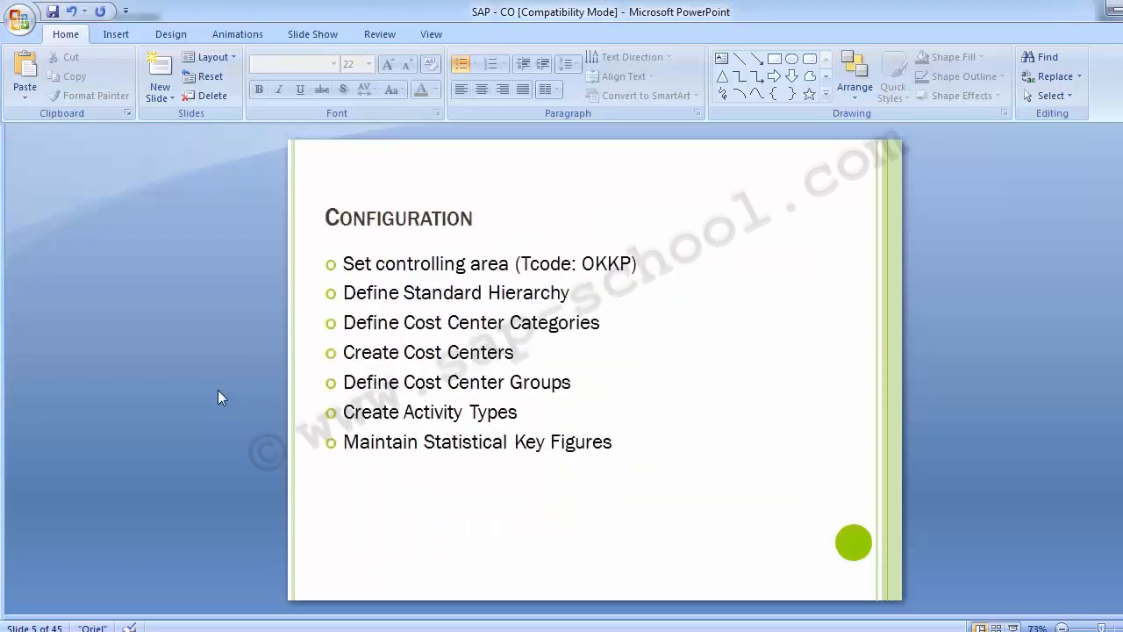
Advance the presentation to the Standard Hierarchy slide and read its menu path.
{"action": "left_click", "coordinate": [359, 272]}
{"action": "left_click", "coordinate": [225, 292]}
{"action": "scroll", "coordinate": [223, 291], "scroll_direction": "down", "scroll_amount": 1}
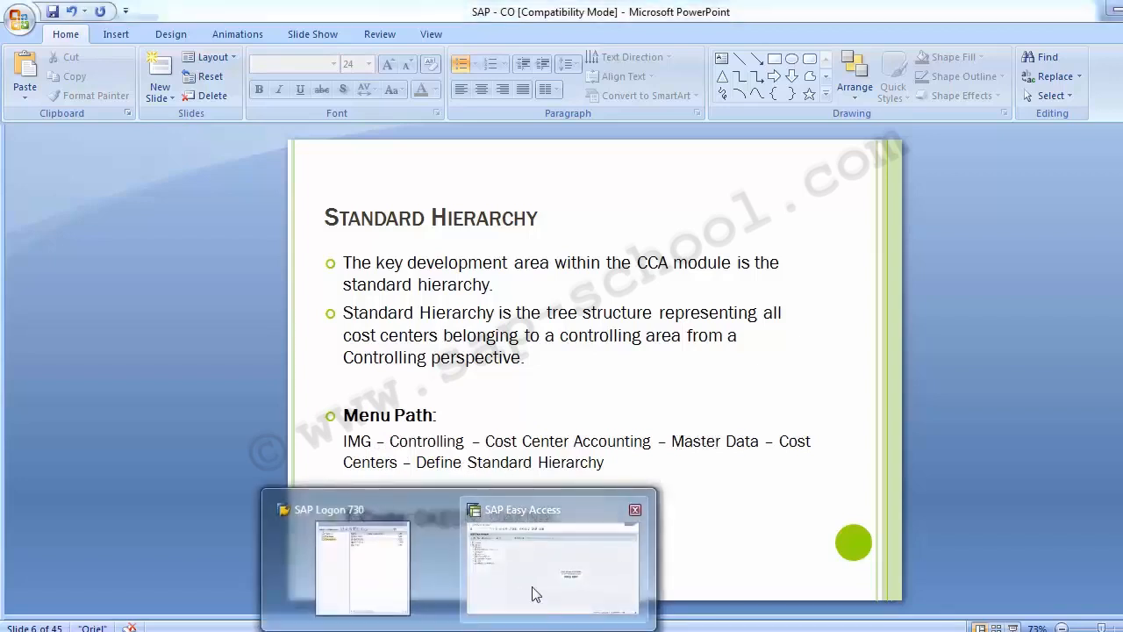
Switch to the SAP window, run transaction SPRO and open the SAP Reference IMG.
{"action": "left_click", "coordinate": [531, 594]}
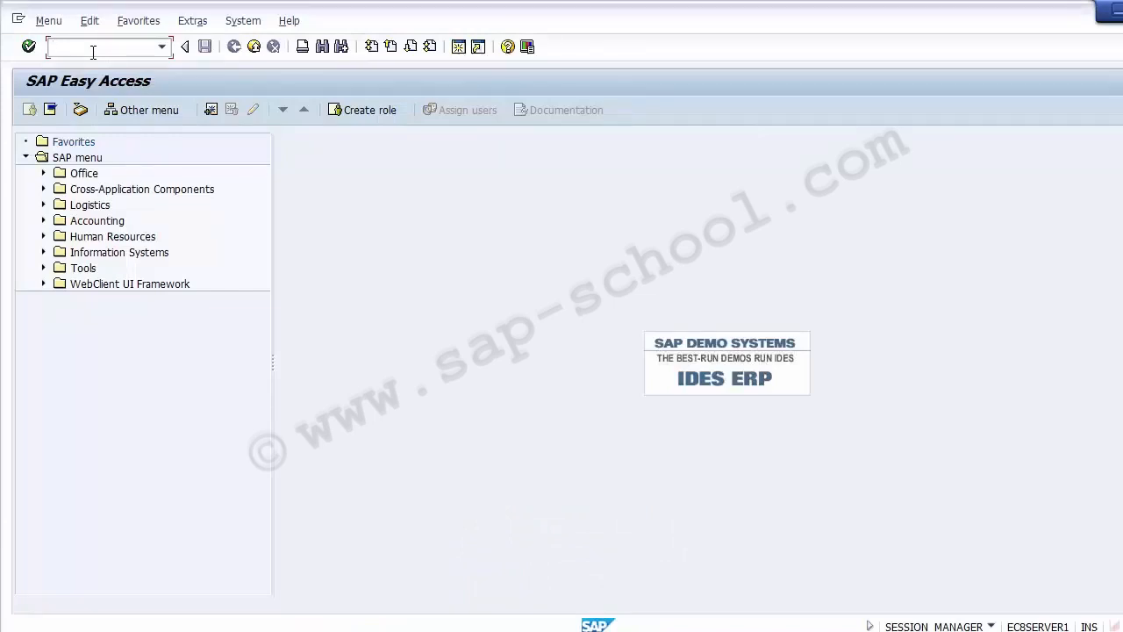
{"action": "type", "text": "SPRO"}
{"action": "key", "text": "Return"}
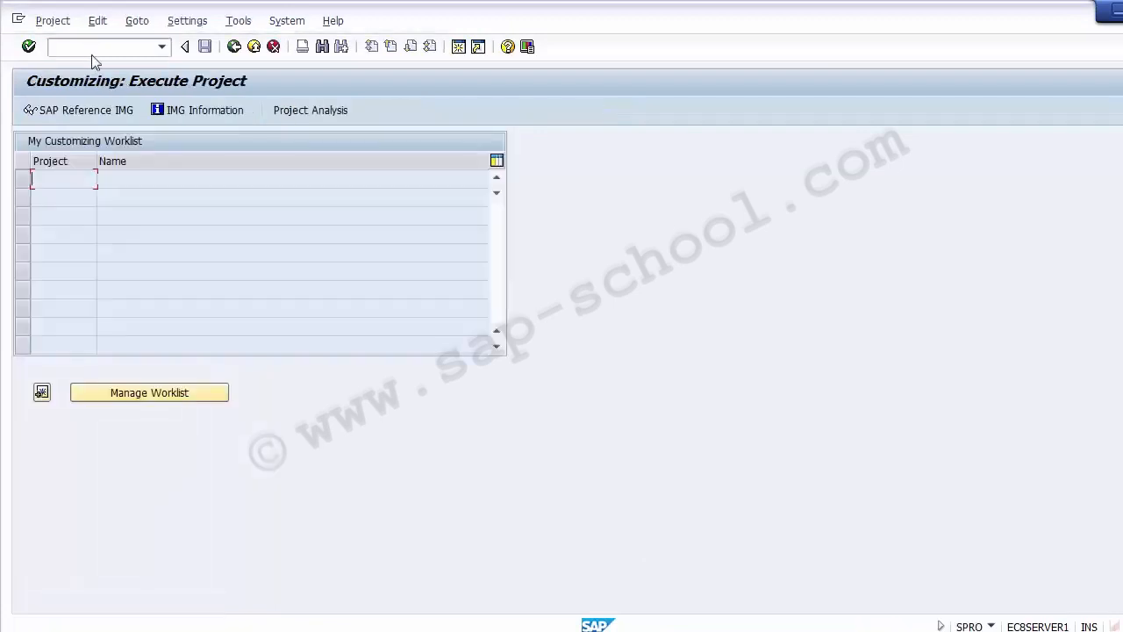
{"action": "left_click", "coordinate": [75, 112]}
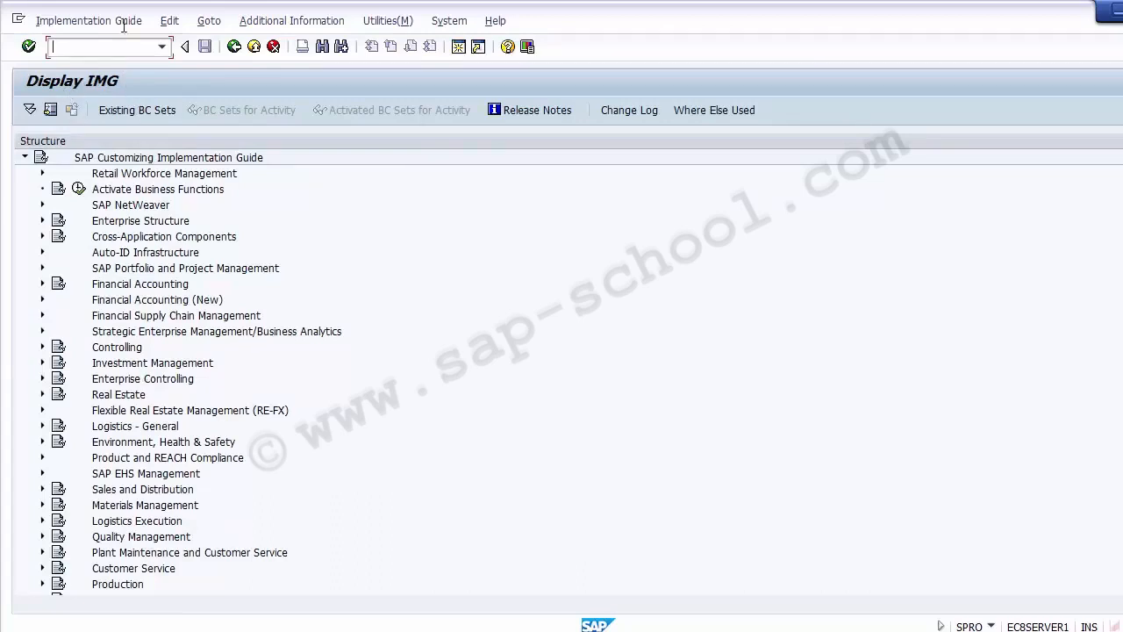
Expand Controlling, Cost Center Accounting, Master Data and Cost Centers in the IMG and select Define Standard Hierarchy.
{"action": "left_click", "coordinate": [123, 347]}
{"action": "left_click", "coordinate": [43, 348]}
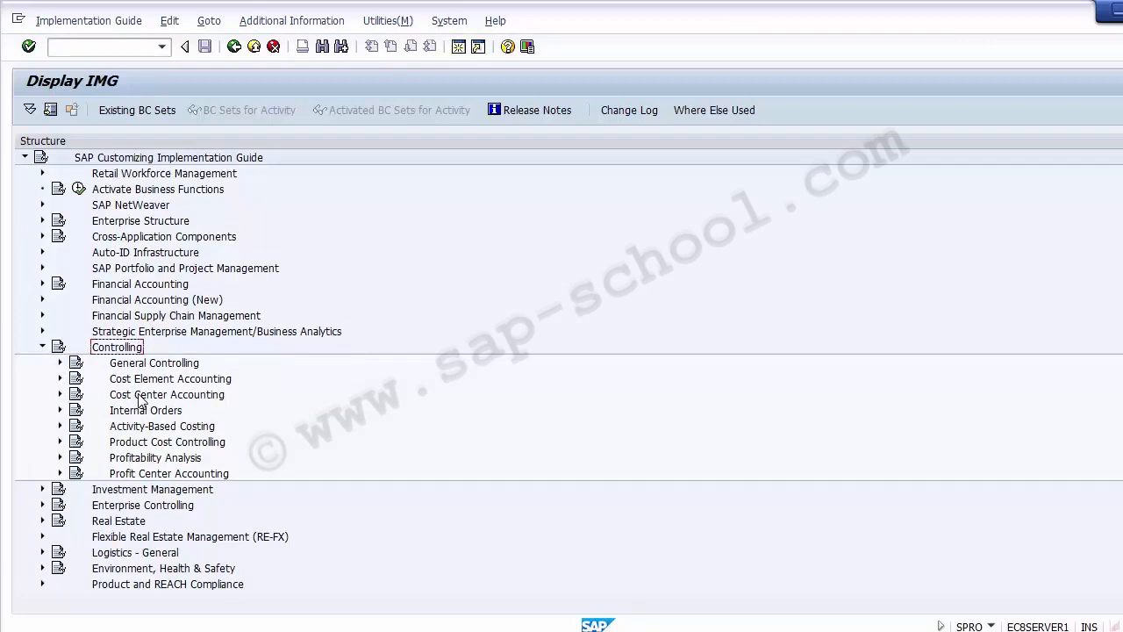
{"action": "left_click", "coordinate": [140, 395]}
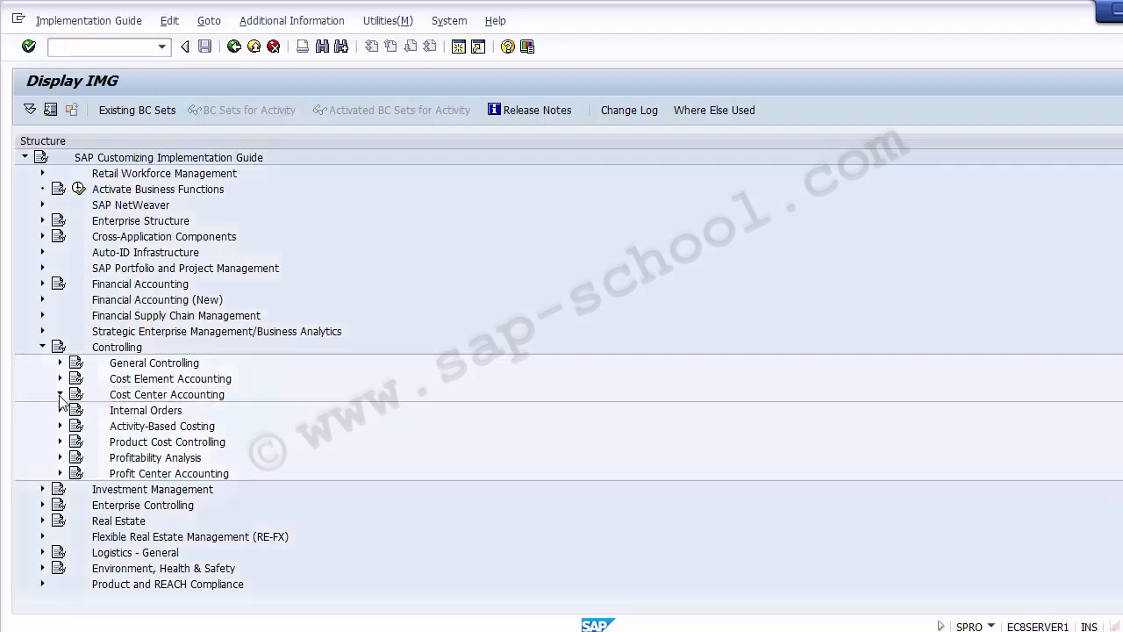
{"action": "left_click", "coordinate": [60, 397]}
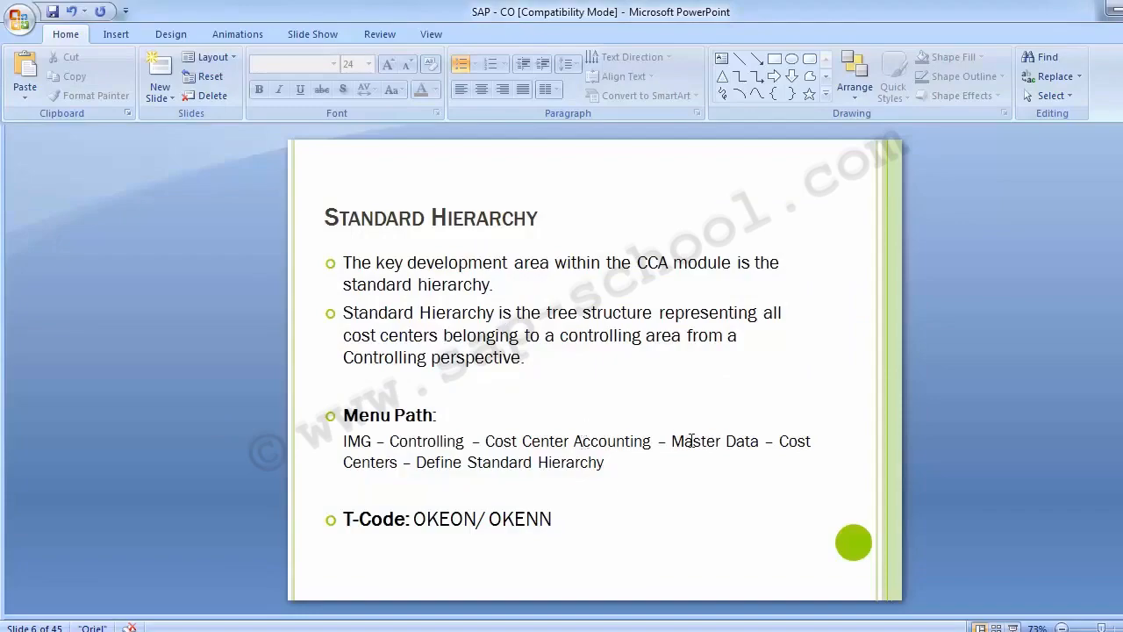
{"action": "key", "text": "alt+Tab"}
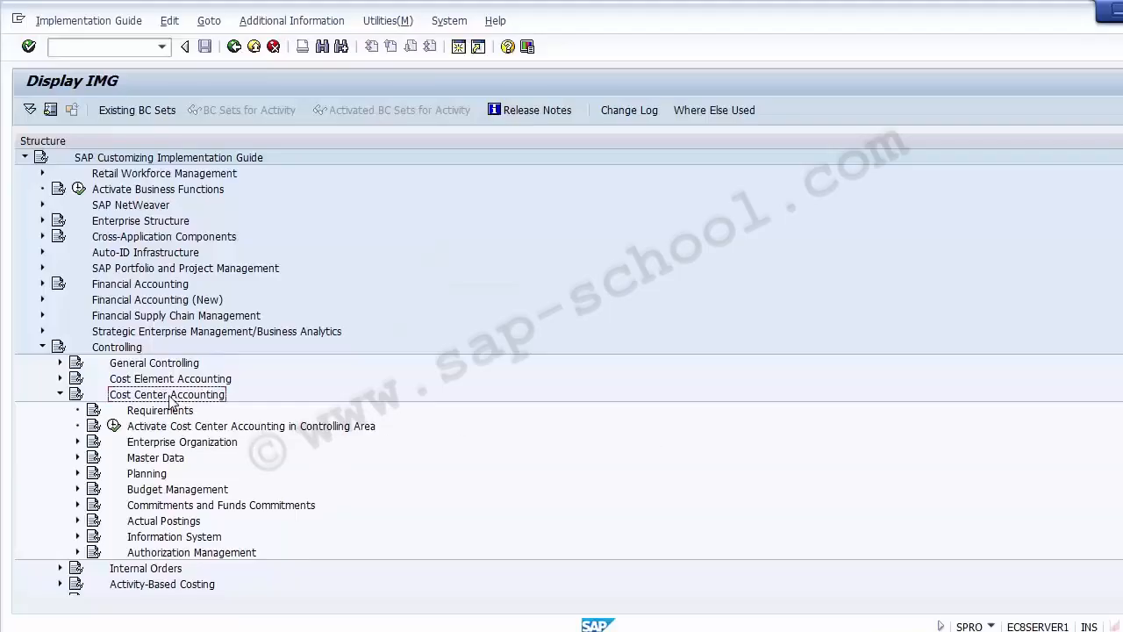
{"action": "left_click", "coordinate": [164, 458]}
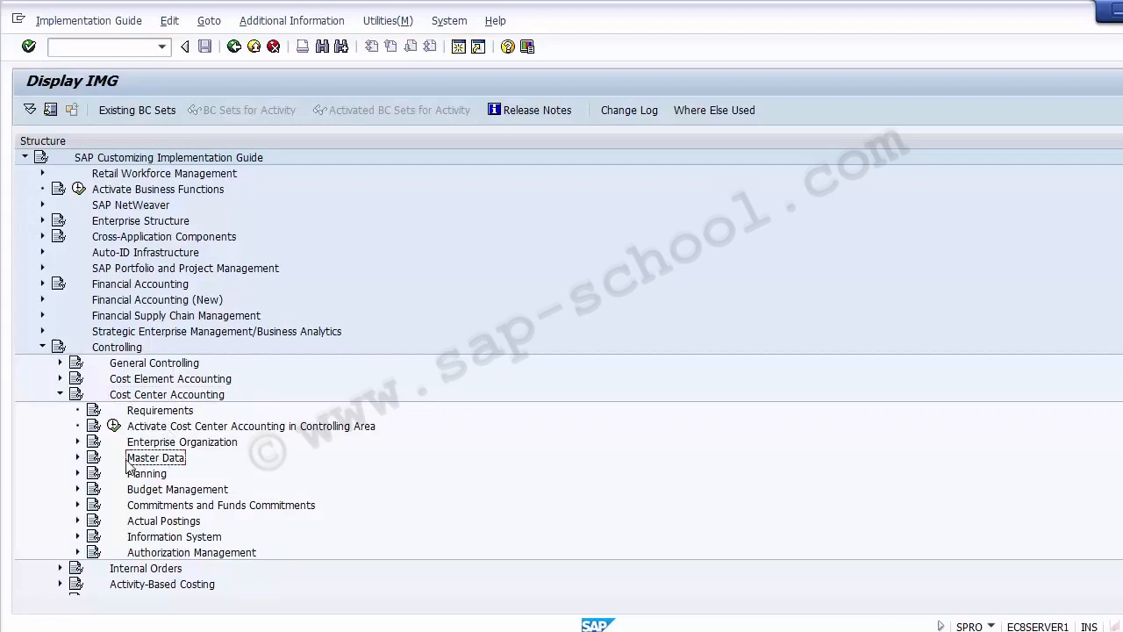
{"action": "left_click", "coordinate": [78, 459]}
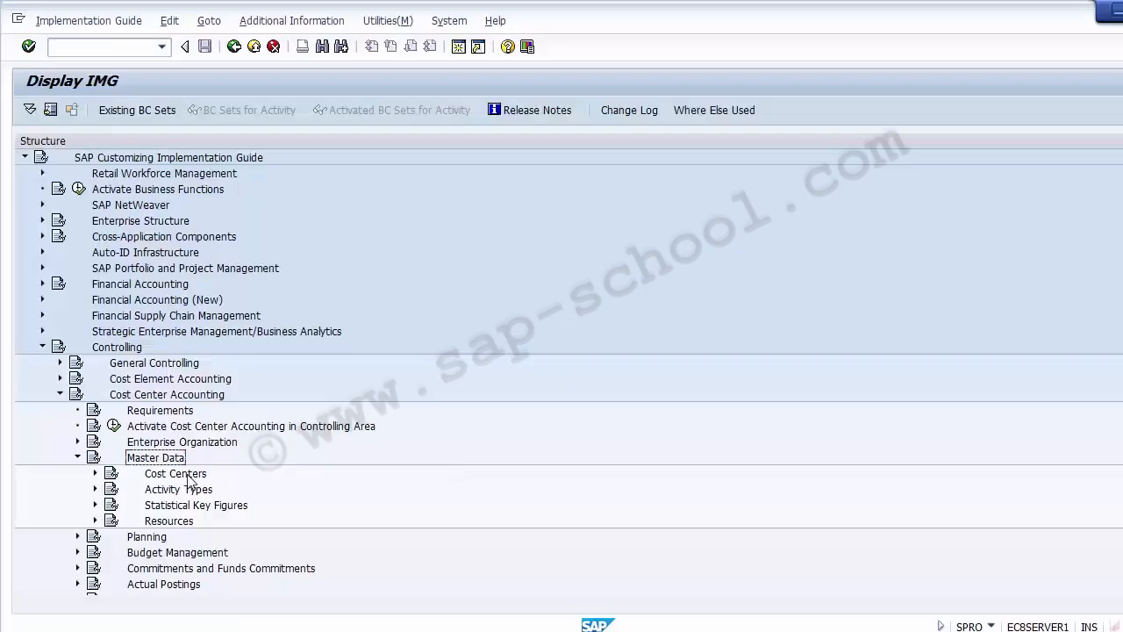
{"action": "left_click", "coordinate": [184, 477]}
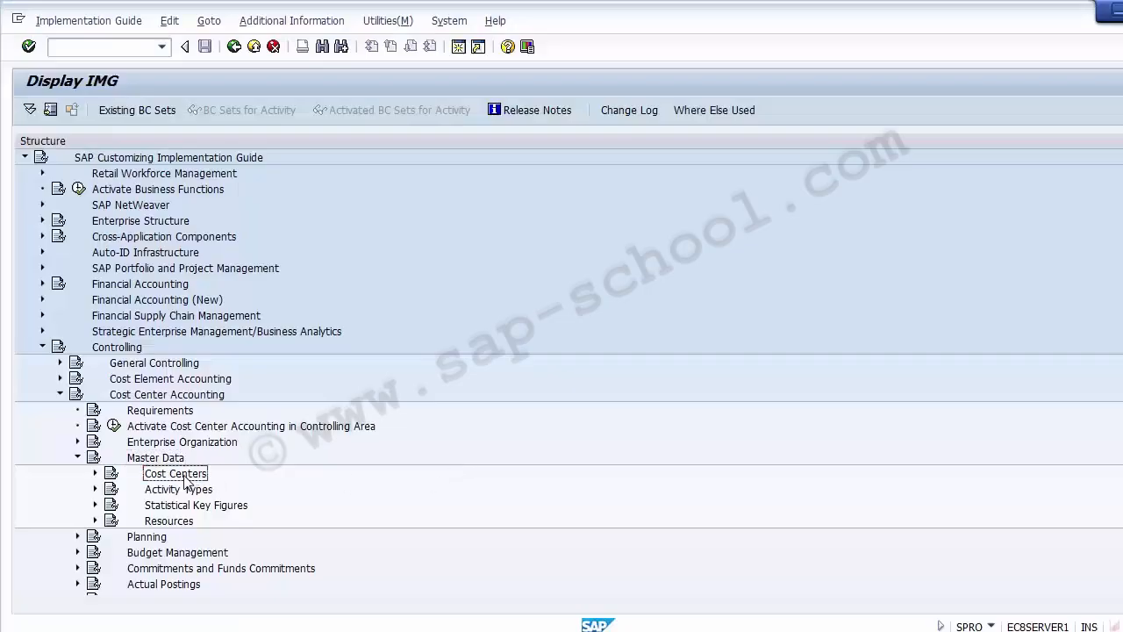
{"action": "left_click", "coordinate": [95, 474]}
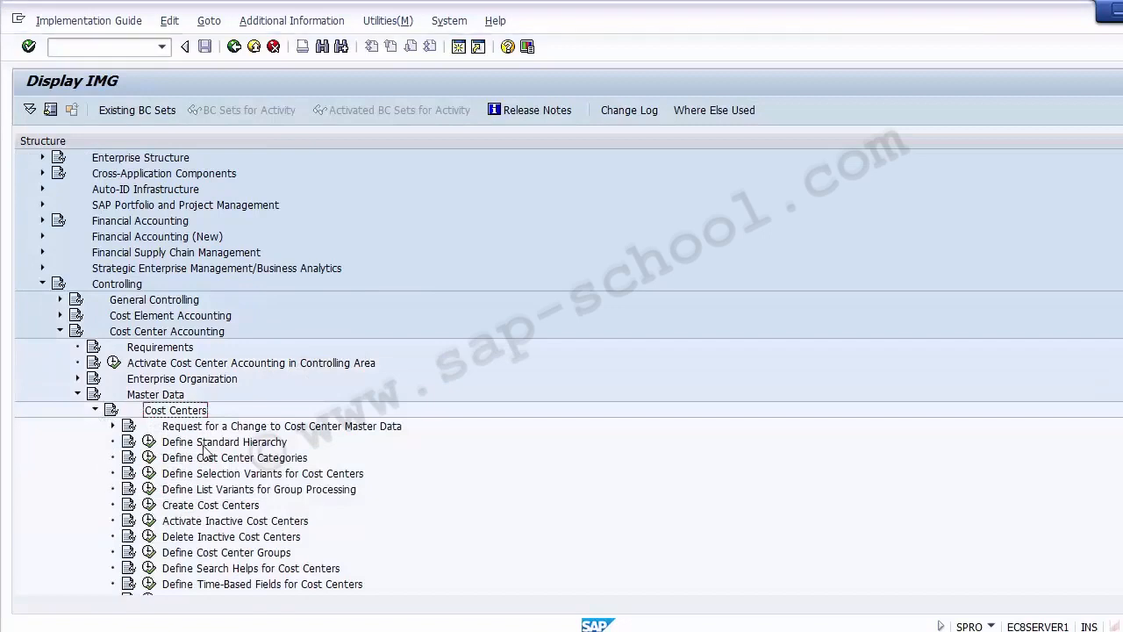
{"action": "left_click", "coordinate": [204, 443]}
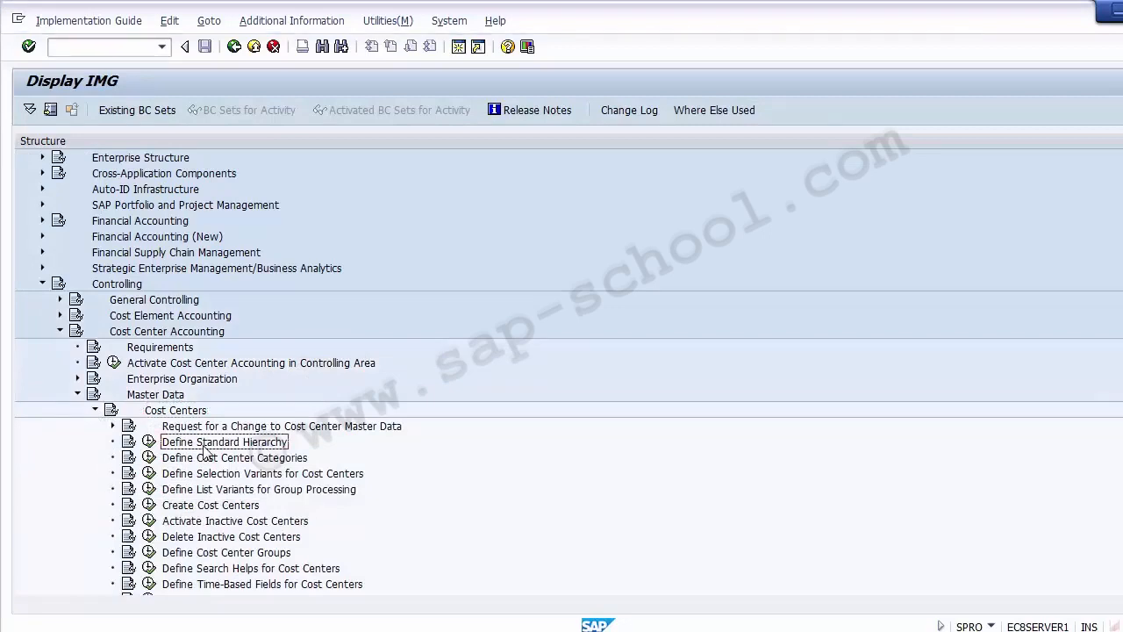
Trace the IMG path nodes and execute the Define Standard Hierarchy activity.
{"action": "left_click", "coordinate": [110, 285]}
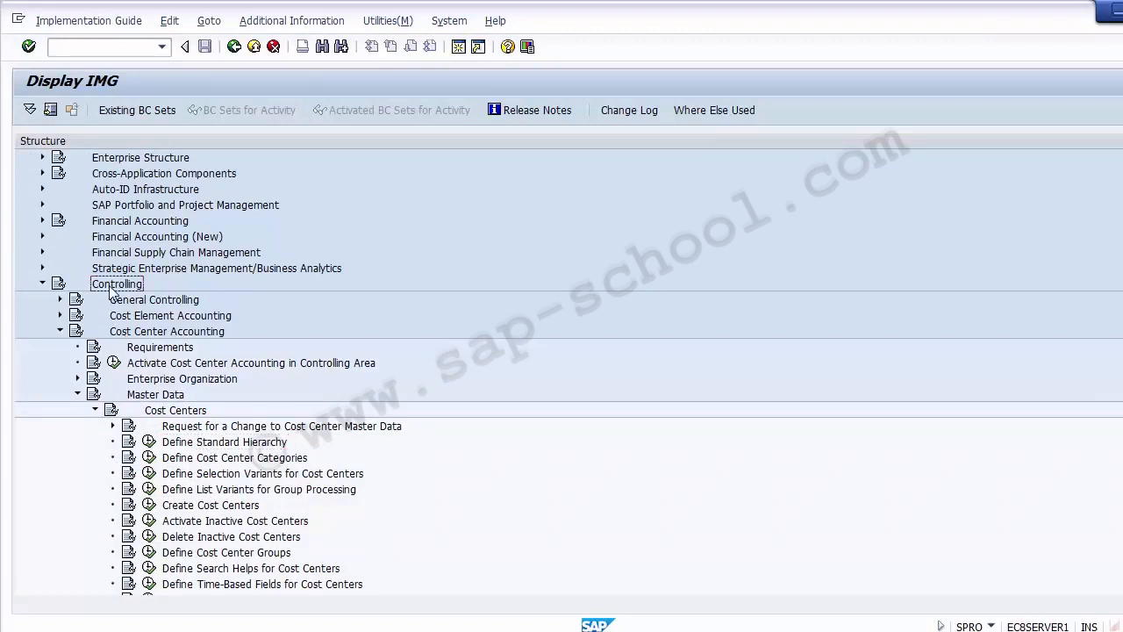
{"action": "left_click", "coordinate": [138, 333]}
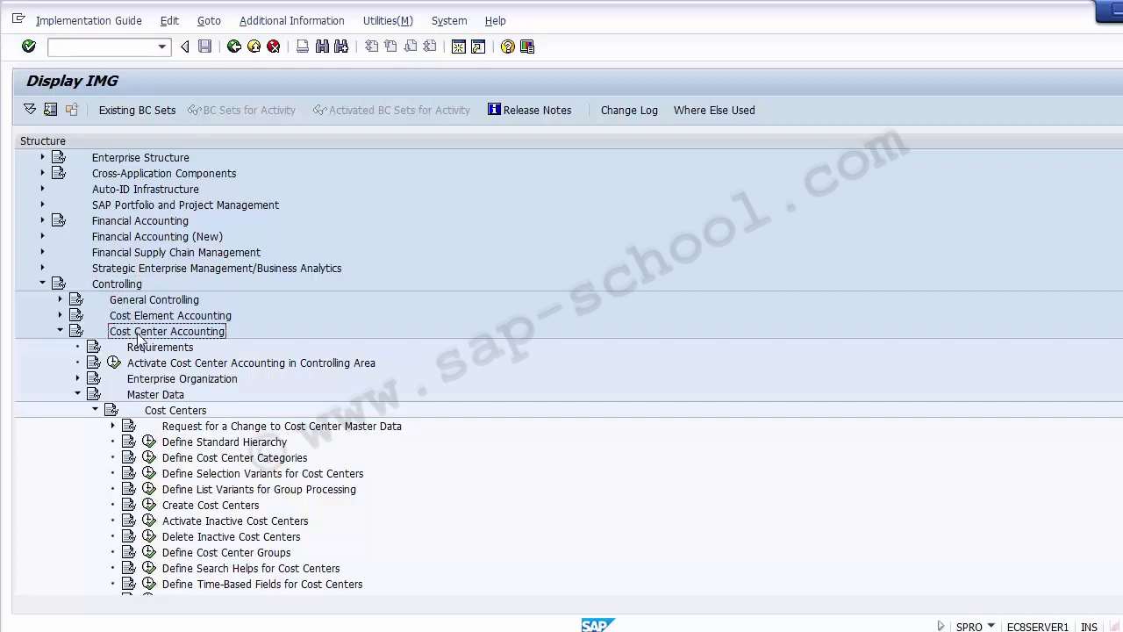
{"action": "left_click", "coordinate": [150, 398]}
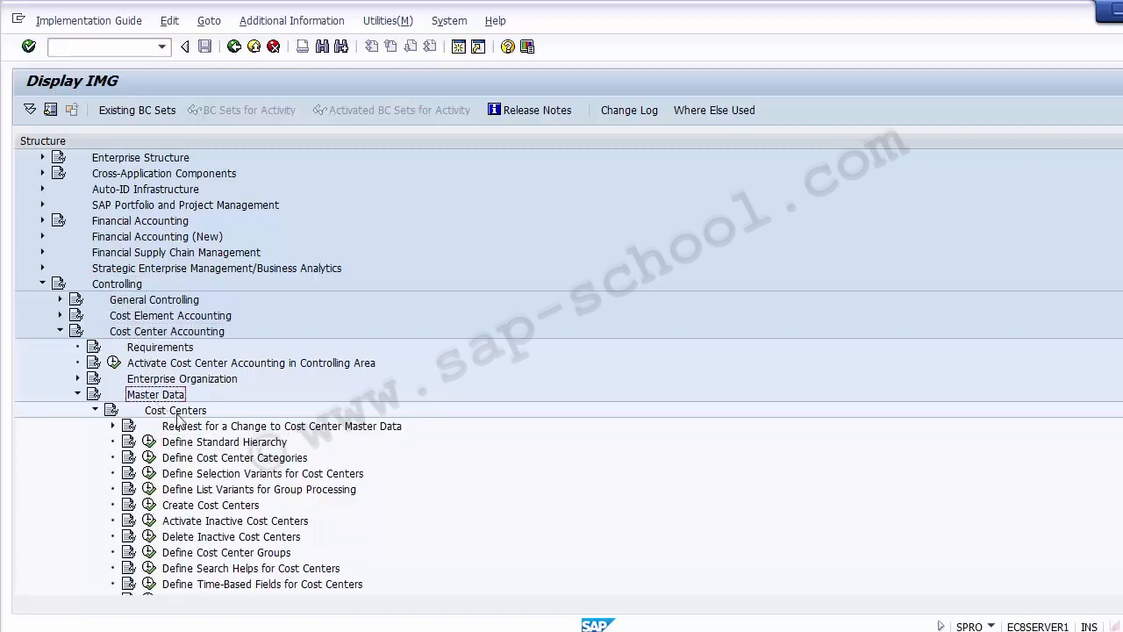
{"action": "left_click", "coordinate": [178, 413]}
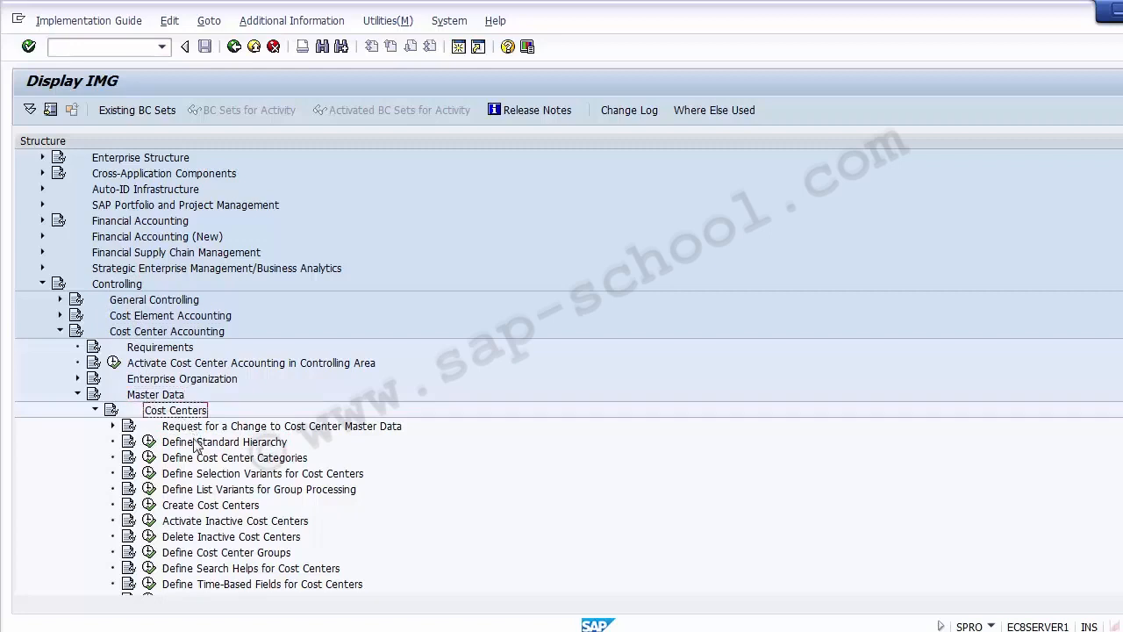
{"action": "left_click", "coordinate": [198, 444]}
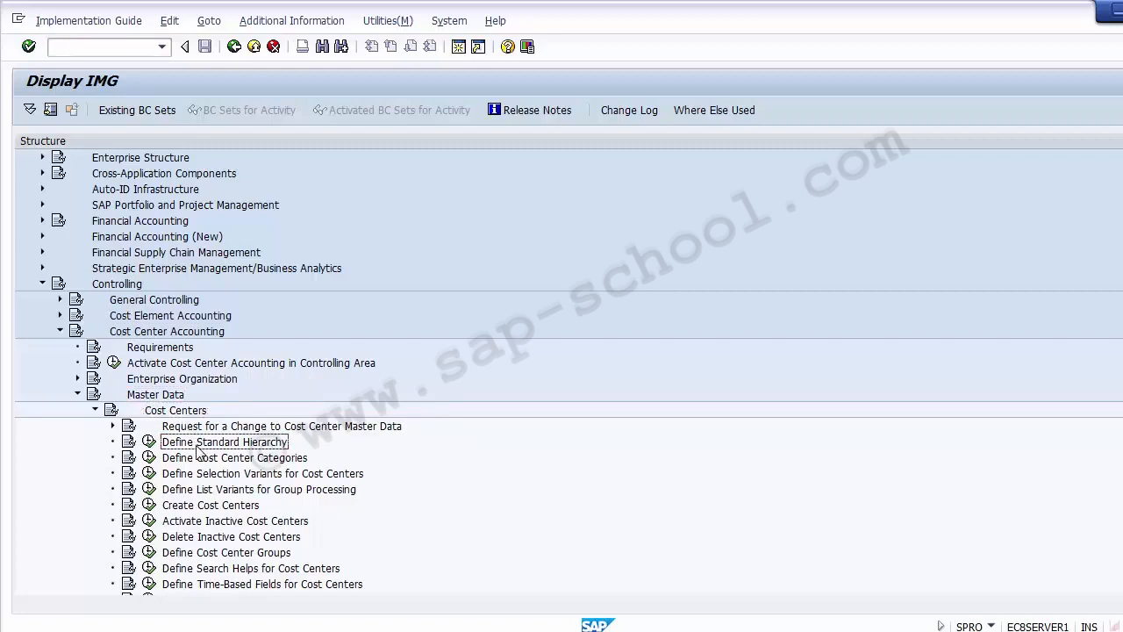
{"action": "left_click", "coordinate": [149, 445]}
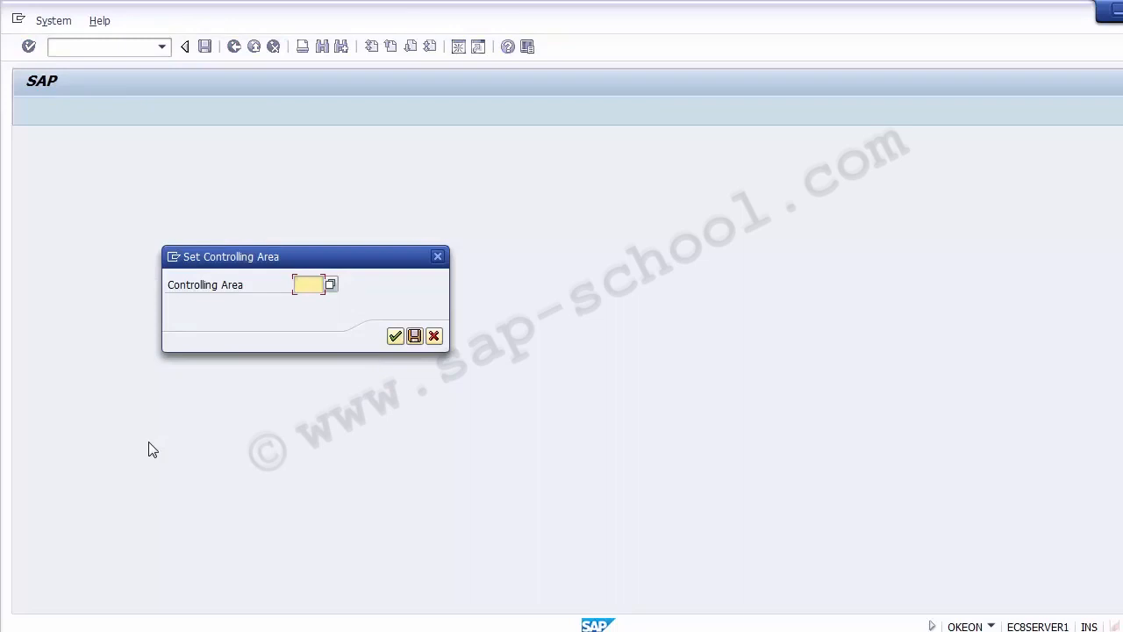
Set the controlling area to Z100 and continue.
{"action": "type", "text": "Z"}
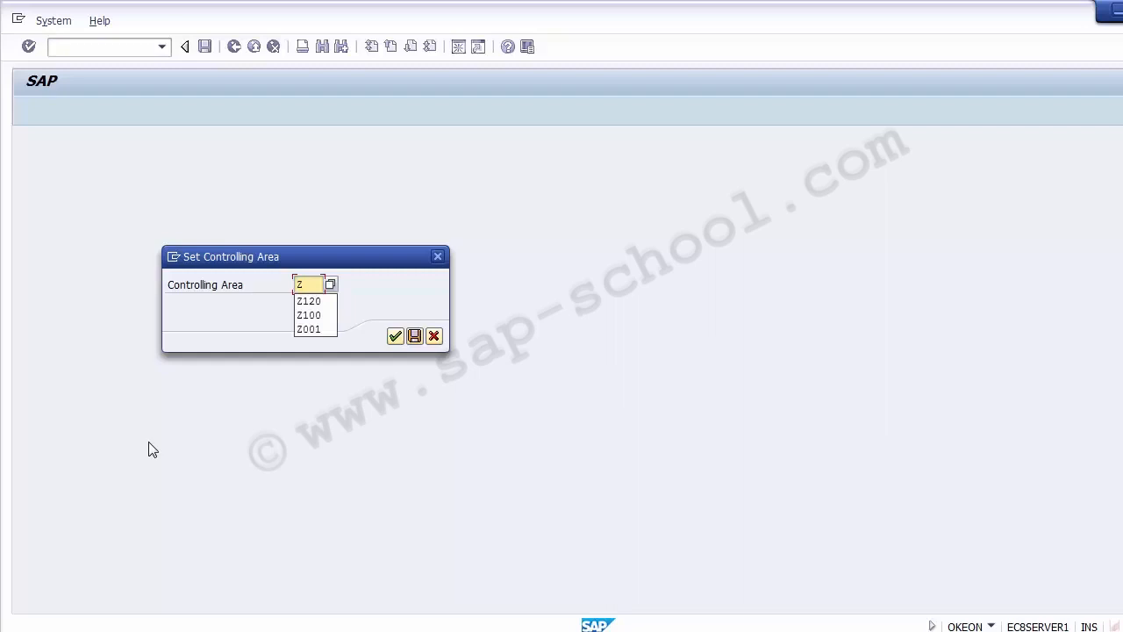
{"action": "type", "text": "100"}
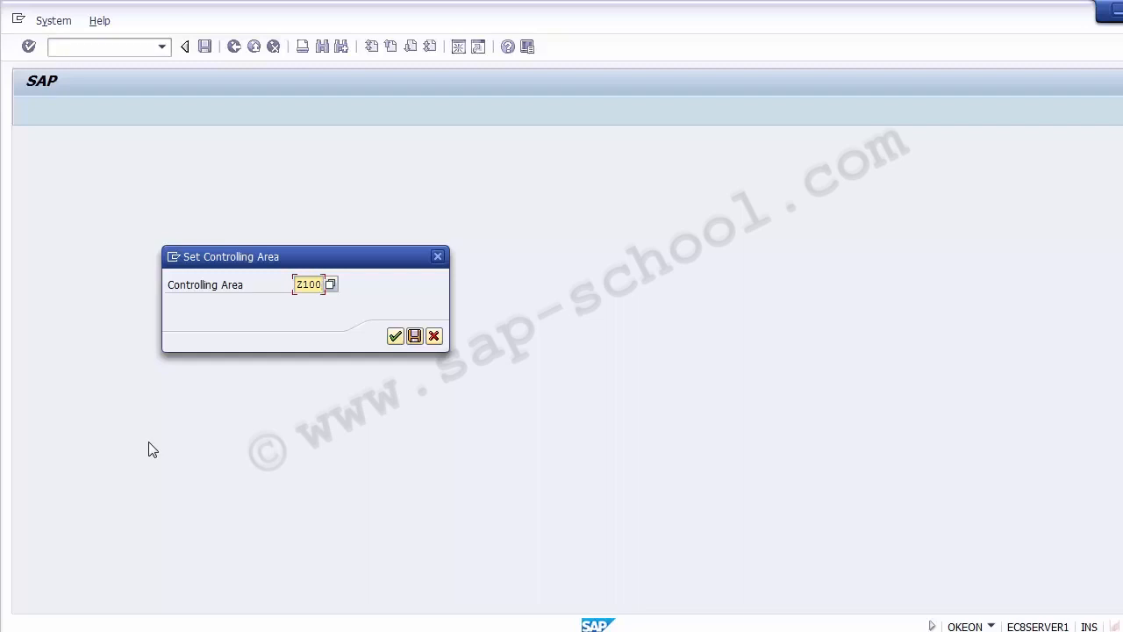
{"action": "left_click", "coordinate": [395, 338]}
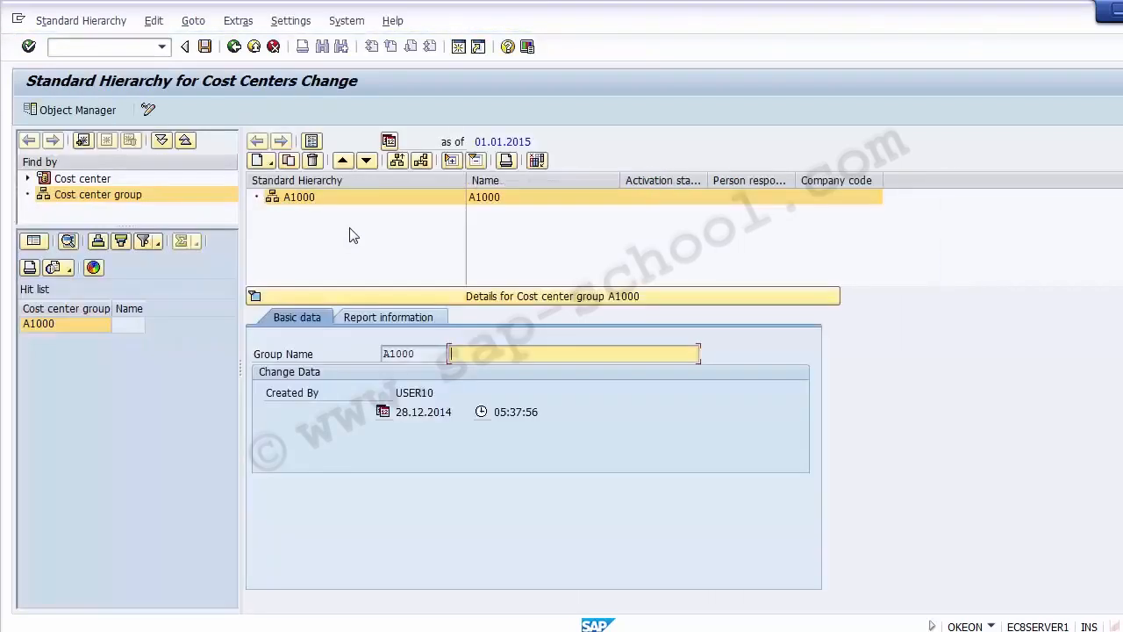
Examine the standard hierarchy node A1000 and its details in the hierarchy tree.
{"action": "left_click", "coordinate": [543, 251]}
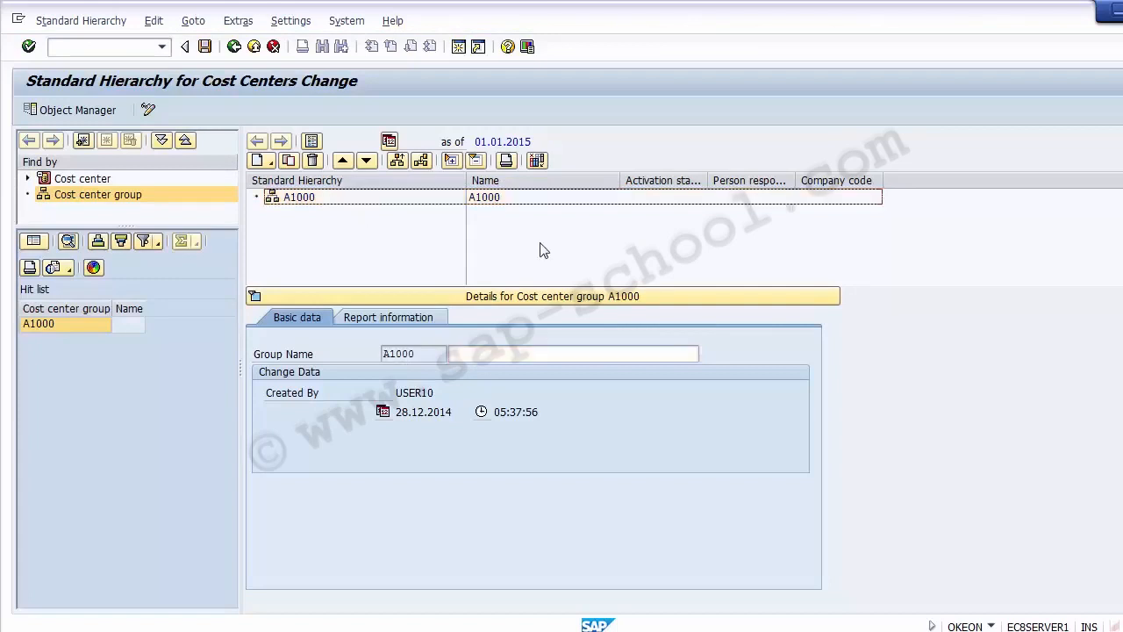
{"action": "left_click", "coordinate": [301, 200]}
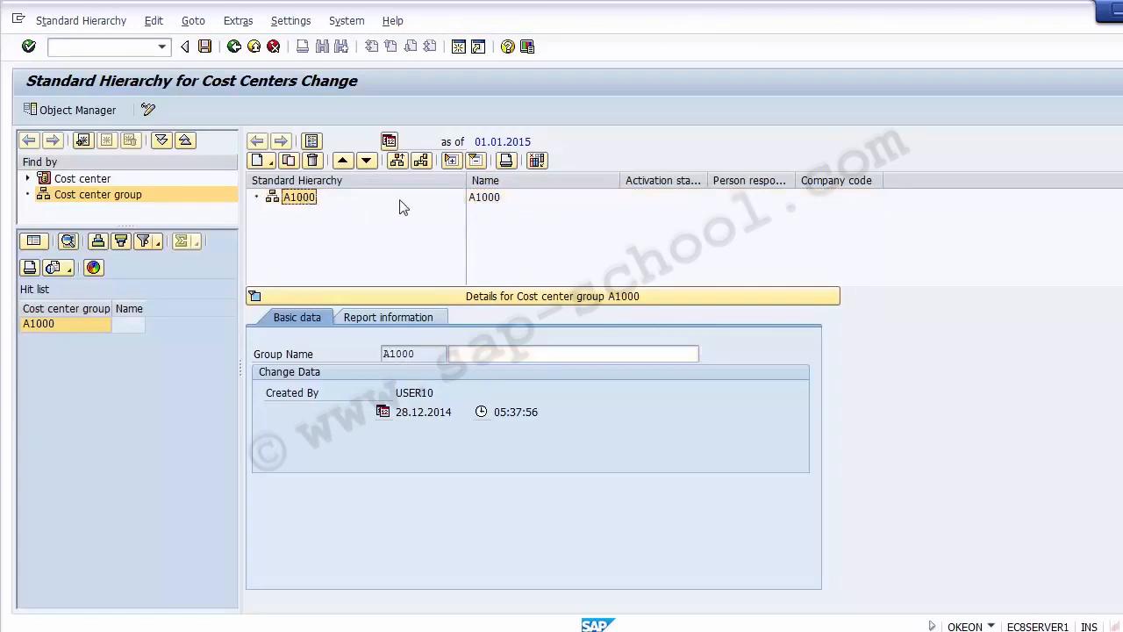
{"action": "left_click", "coordinate": [484, 202]}
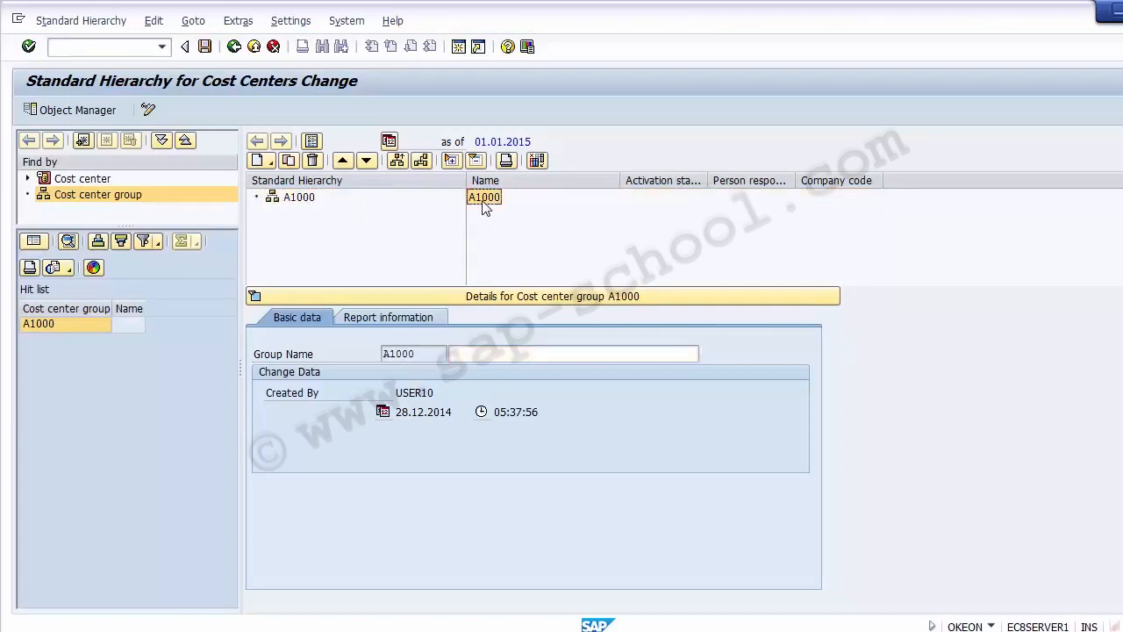
{"action": "left_click", "coordinate": [301, 201]}
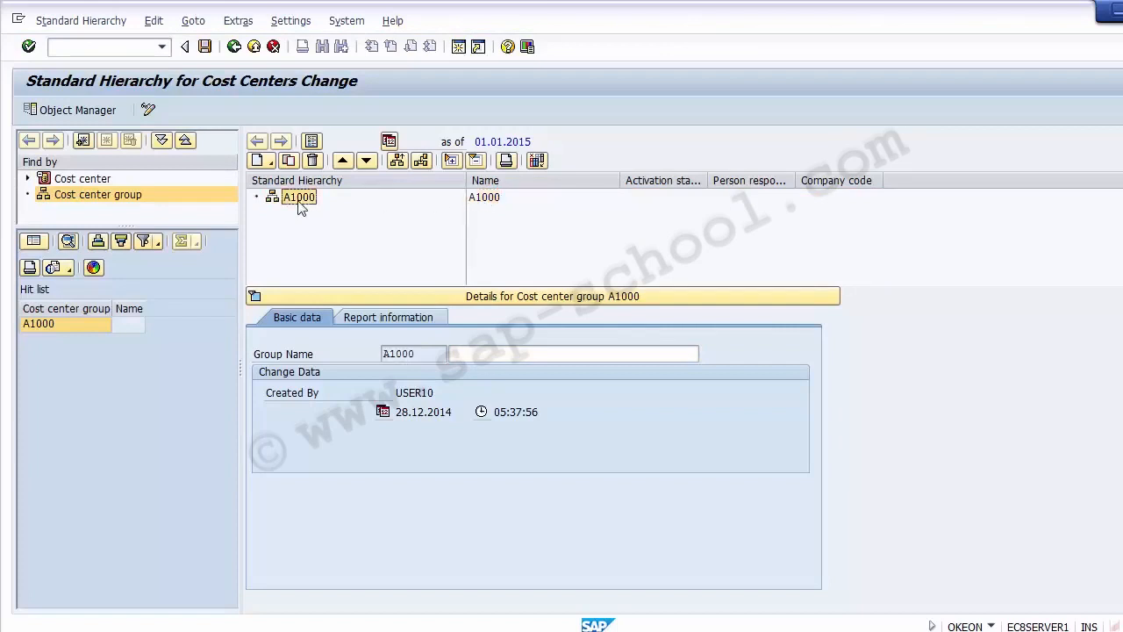
{"action": "left_click", "coordinate": [90, 48]}
{"action": "type", "text": "/"}
{"action": "key", "text": "BackSpace"}
{"action": "left_click", "coordinate": [481, 199]}
{"action": "left_click", "coordinate": [149, 112]}
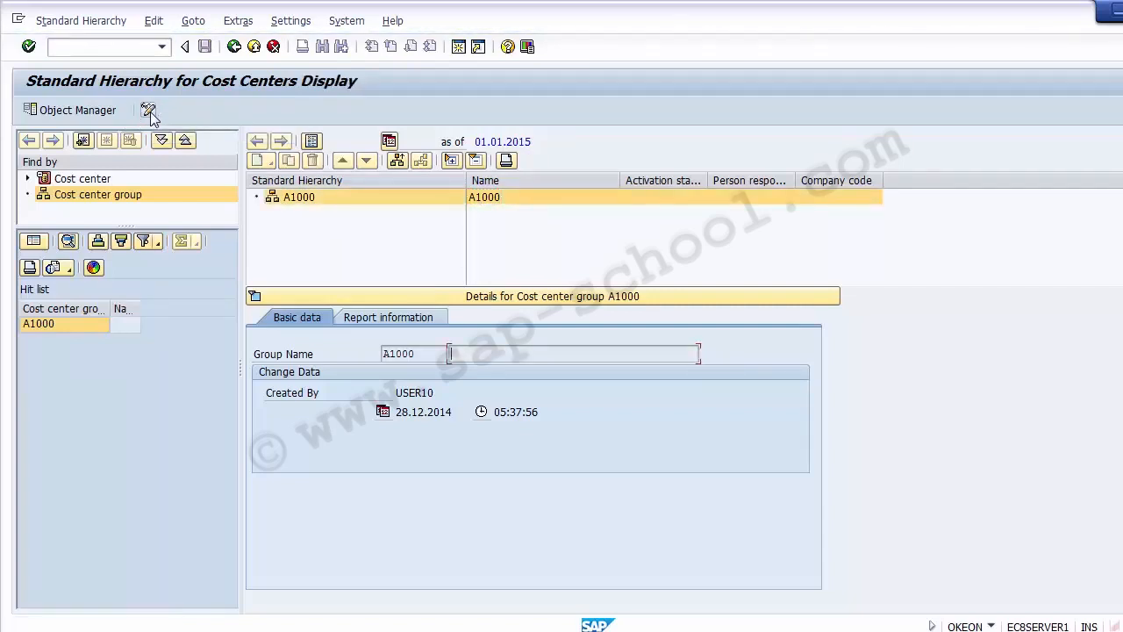
{"action": "left_click", "coordinate": [150, 113]}
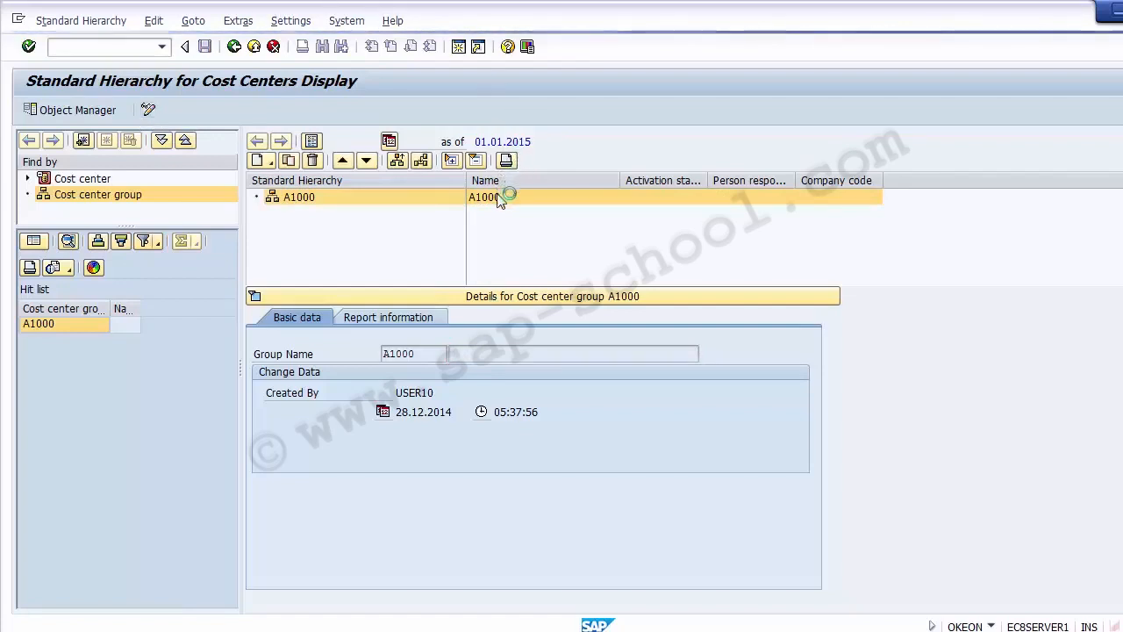
{"action": "left_click", "coordinate": [306, 223]}
{"action": "left_click", "coordinate": [285, 200]}
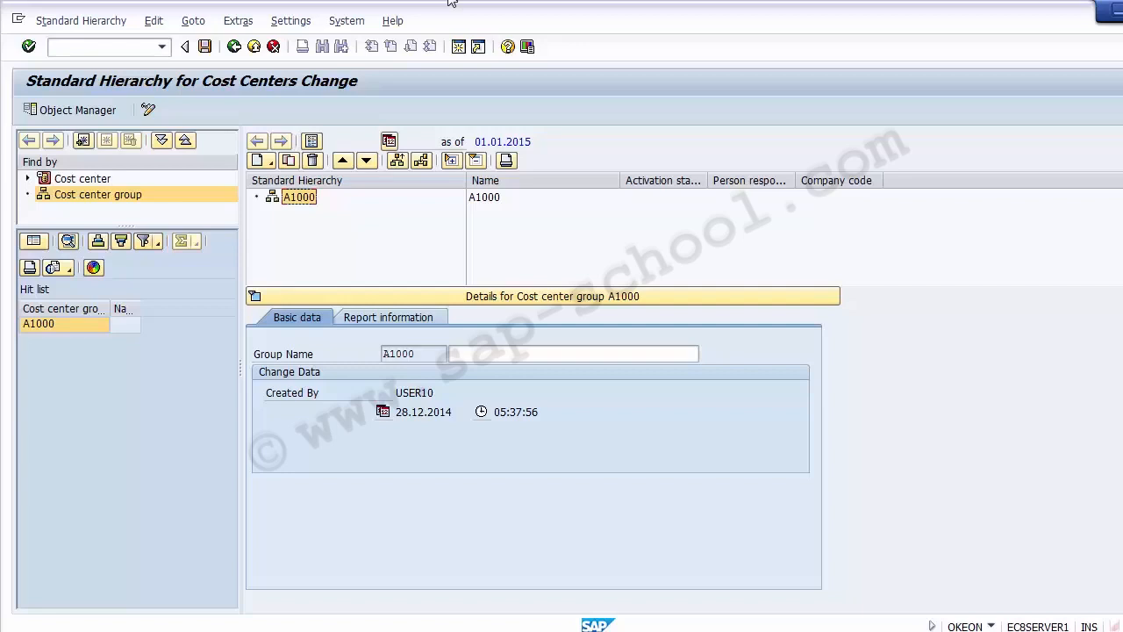
Enter the description 'Standard Hierarchy for Company code 1200' for hierarchy node A1000.
{"action": "left_click", "coordinate": [259, 167]}
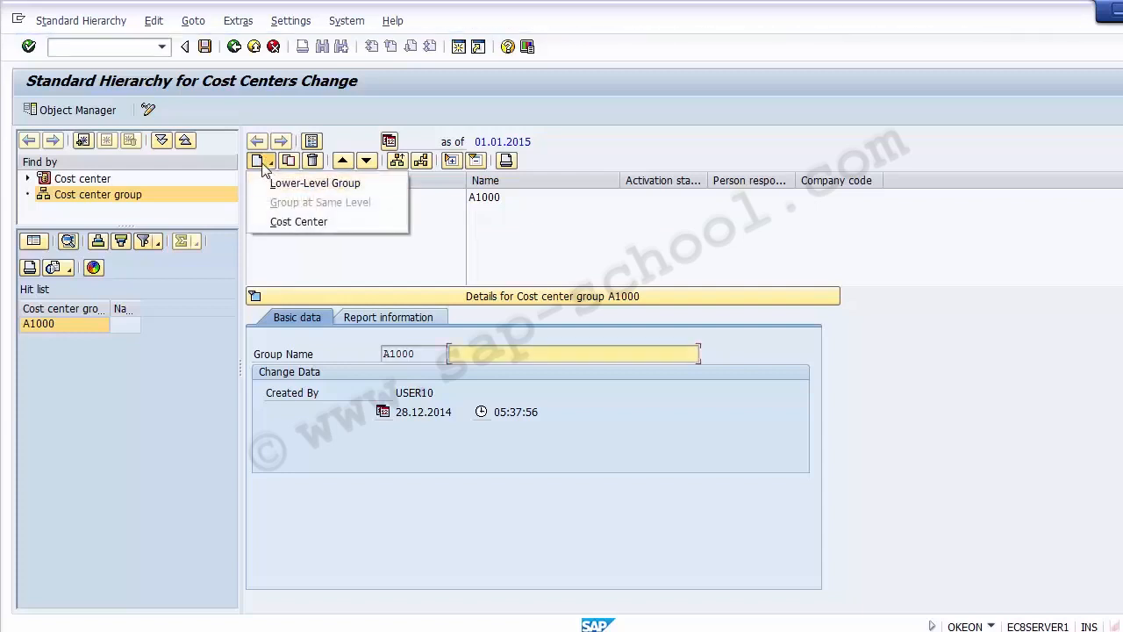
{"action": "left_click", "coordinate": [486, 267]}
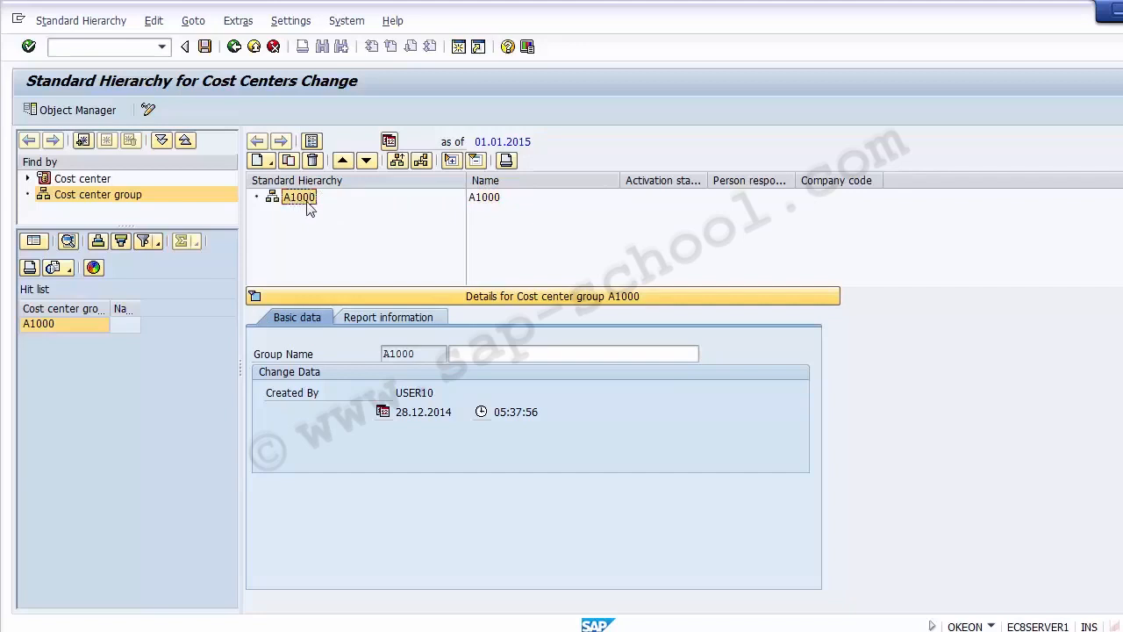
{"action": "left_click", "coordinate": [492, 354]}
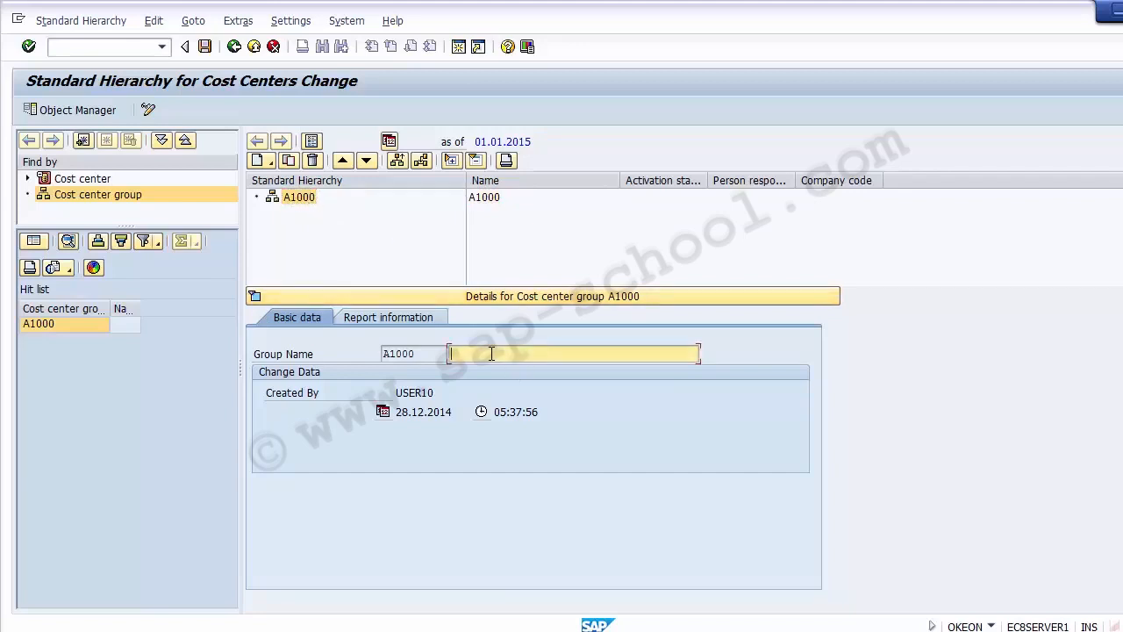
{"action": "type", "text": "Standard Hierarchy for Co"}
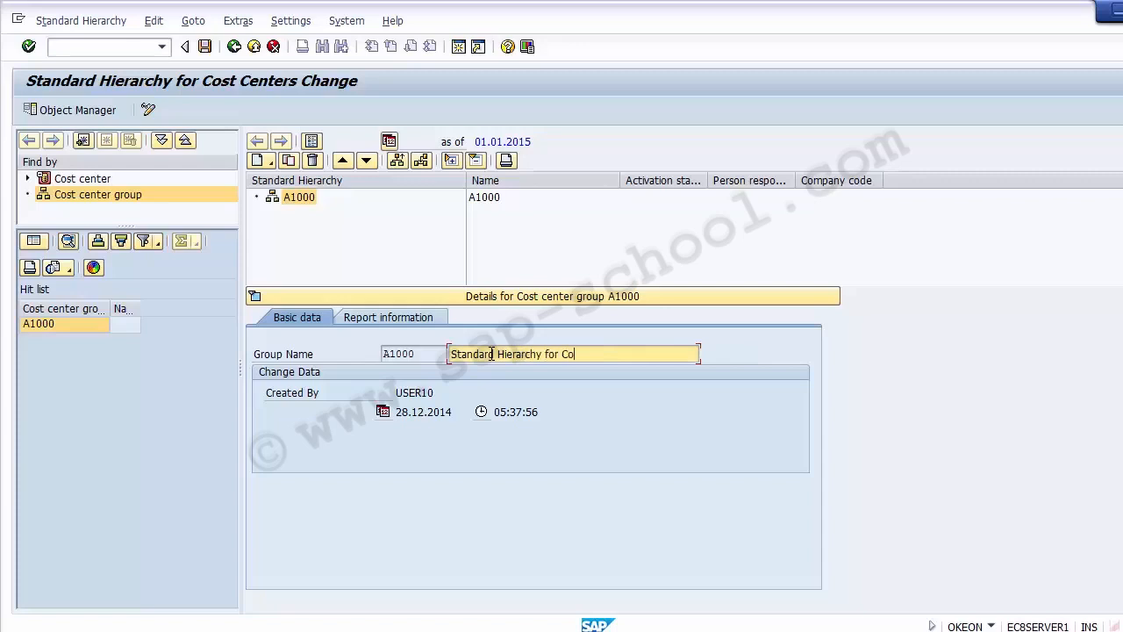
{"action": "type", "text": "mpany code 1200"}
{"action": "left_click_drag", "start_coordinate": [671, 353], "coordinate": [446, 353]}
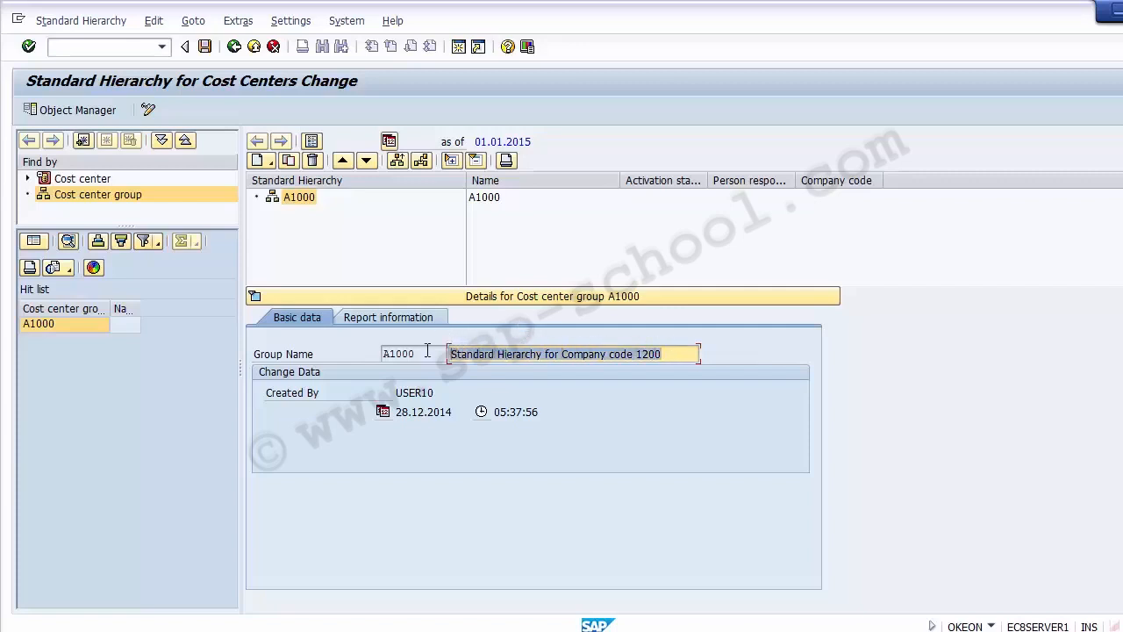
Save the standard hierarchy A1000 with its new description.
{"action": "left_click", "coordinate": [204, 46]}
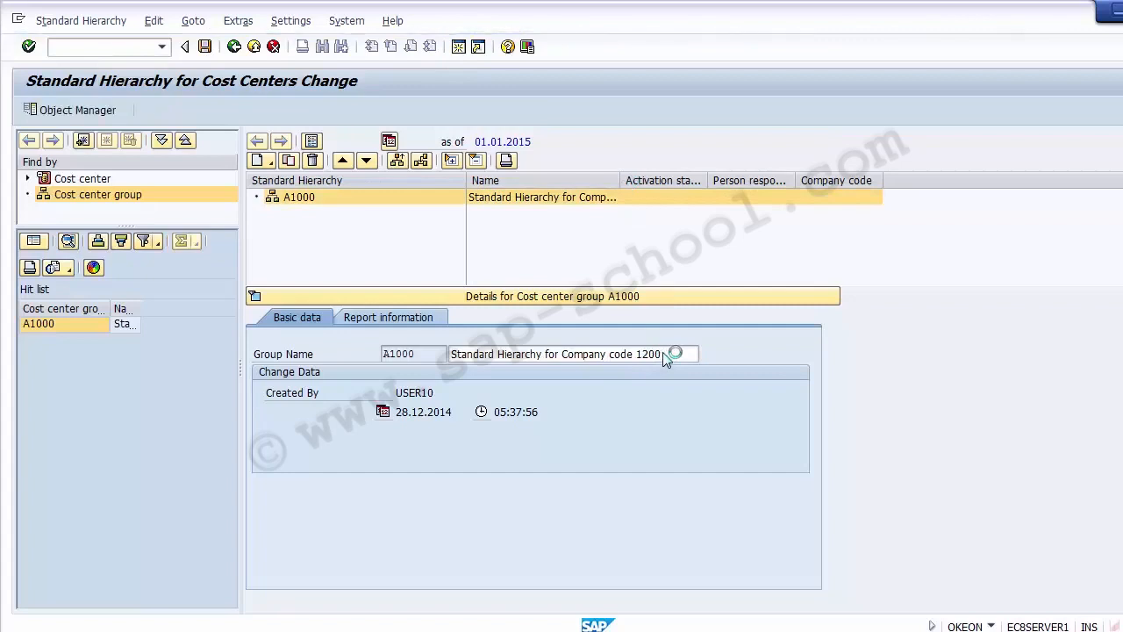
{"action": "left_click_drag", "start_coordinate": [621, 180], "coordinate": [757, 180]}
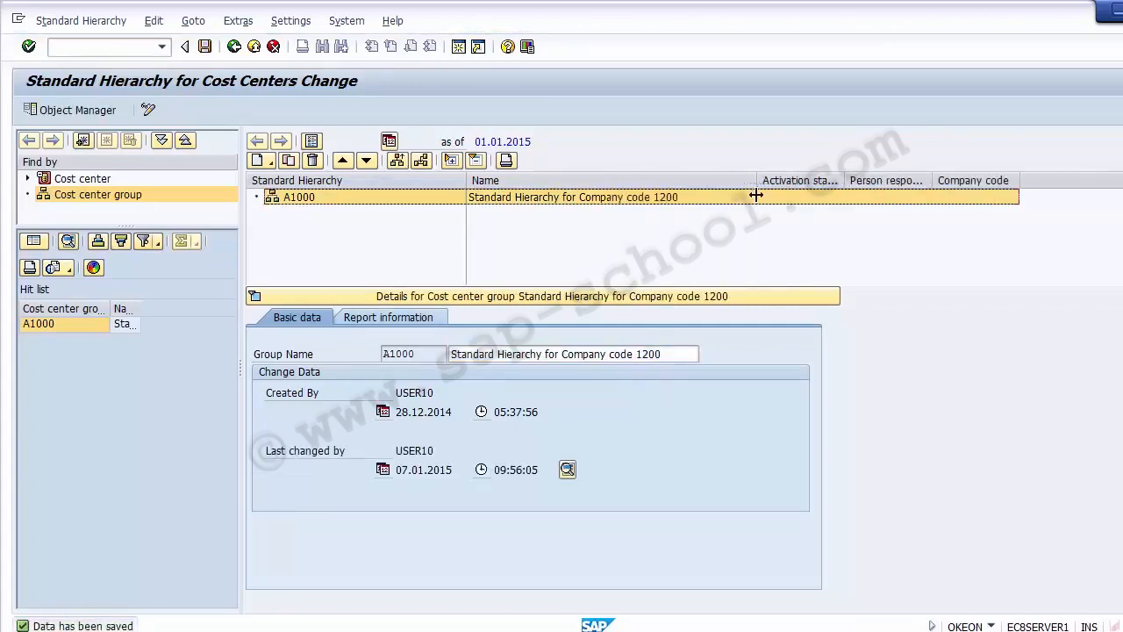
{"action": "left_click", "coordinate": [307, 199]}
{"action": "left_click", "coordinate": [566, 202]}
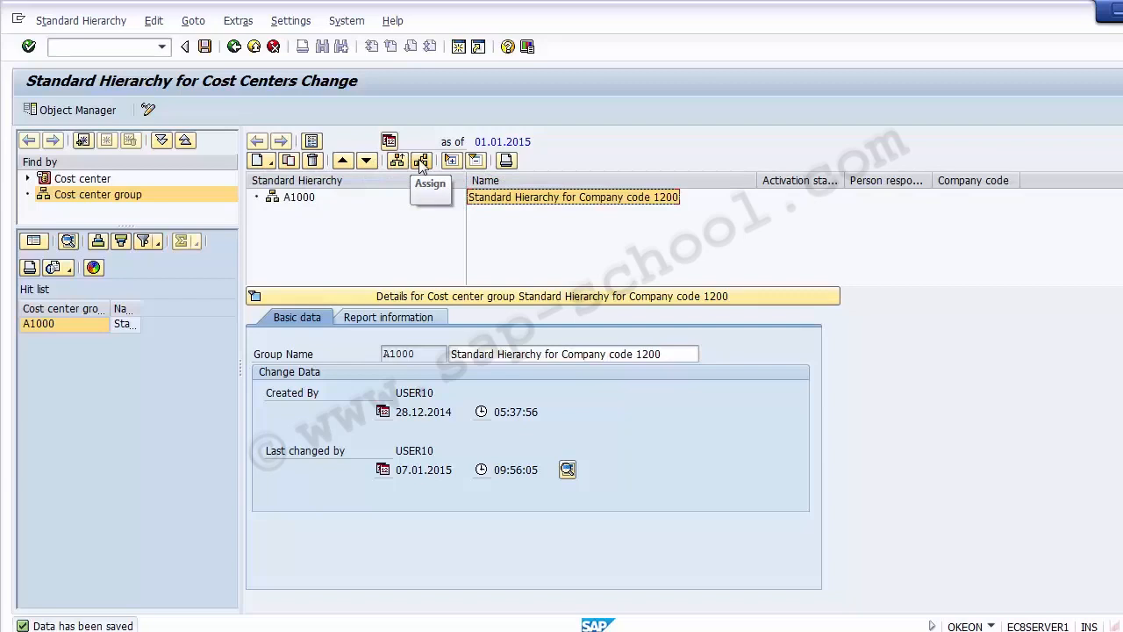
Examine the basic data and change data fields of cost center group A1000.
{"action": "left_click", "coordinate": [406, 241]}
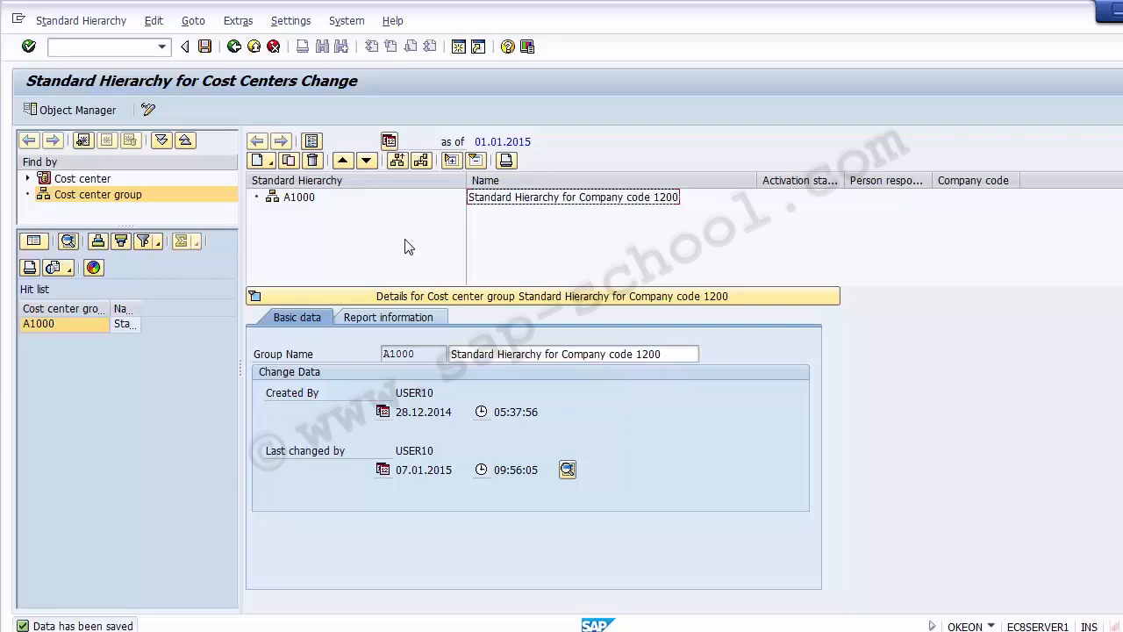
{"action": "left_click", "coordinate": [284, 355]}
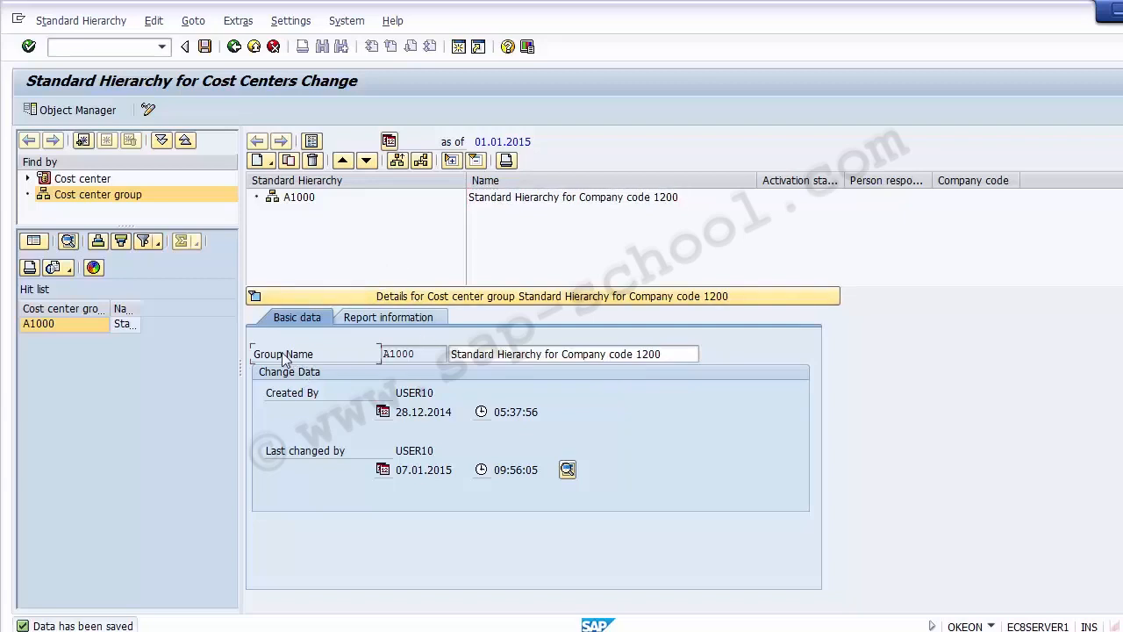
{"action": "left_click", "coordinate": [412, 355]}
{"action": "left_click", "coordinate": [493, 355]}
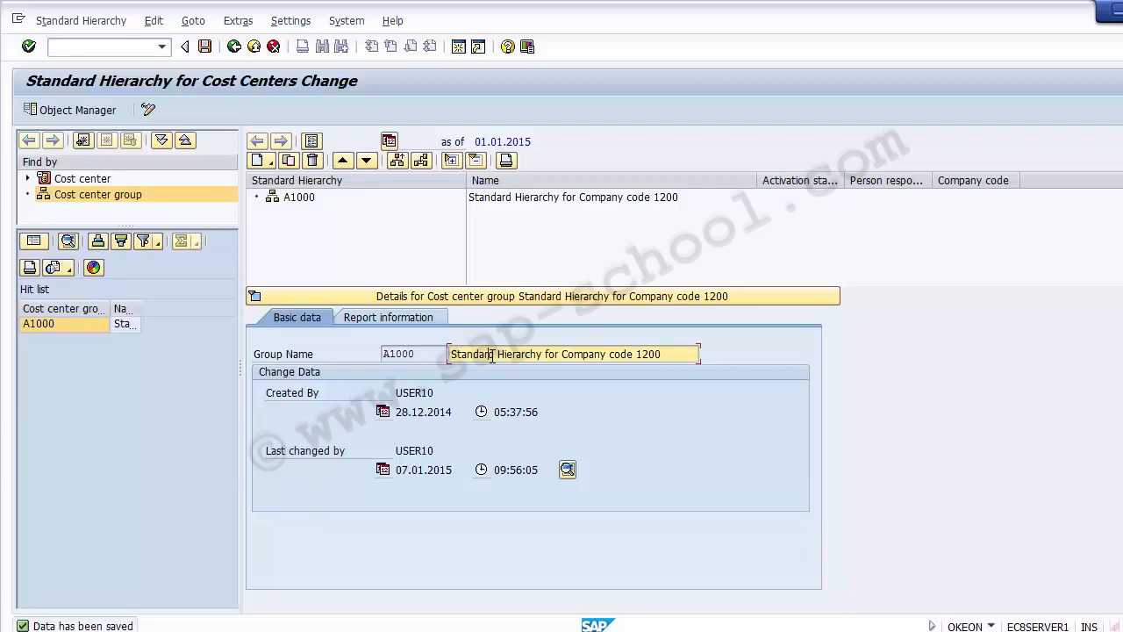
{"action": "left_click", "coordinate": [405, 395]}
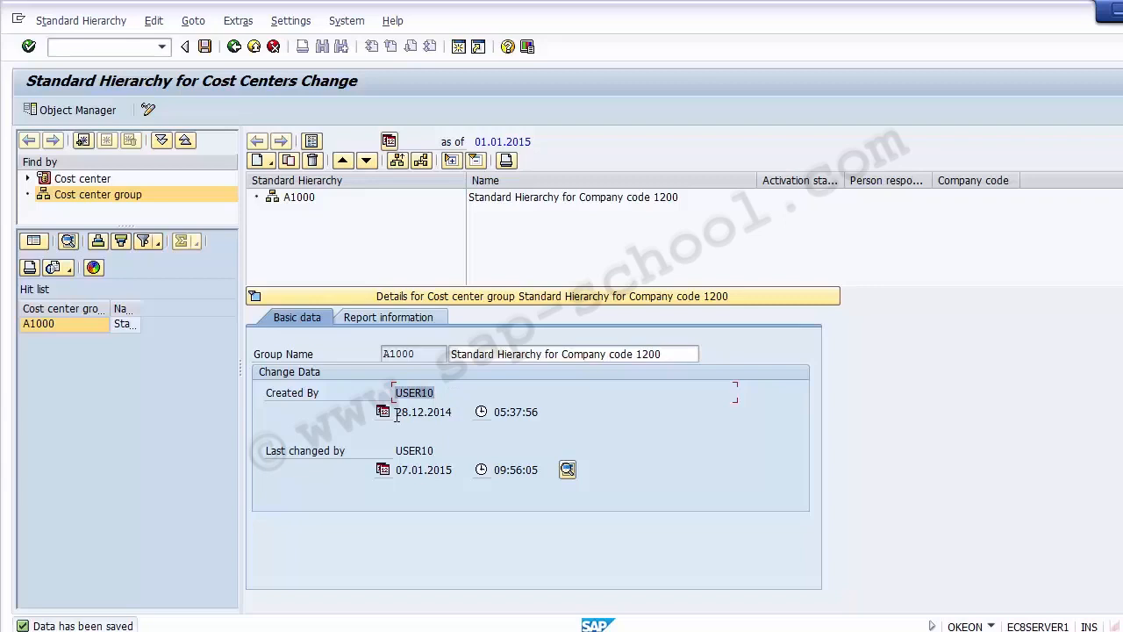
{"action": "left_click", "coordinate": [450, 412]}
{"action": "left_click_drag", "start_coordinate": [494, 412], "coordinate": [586, 412]}
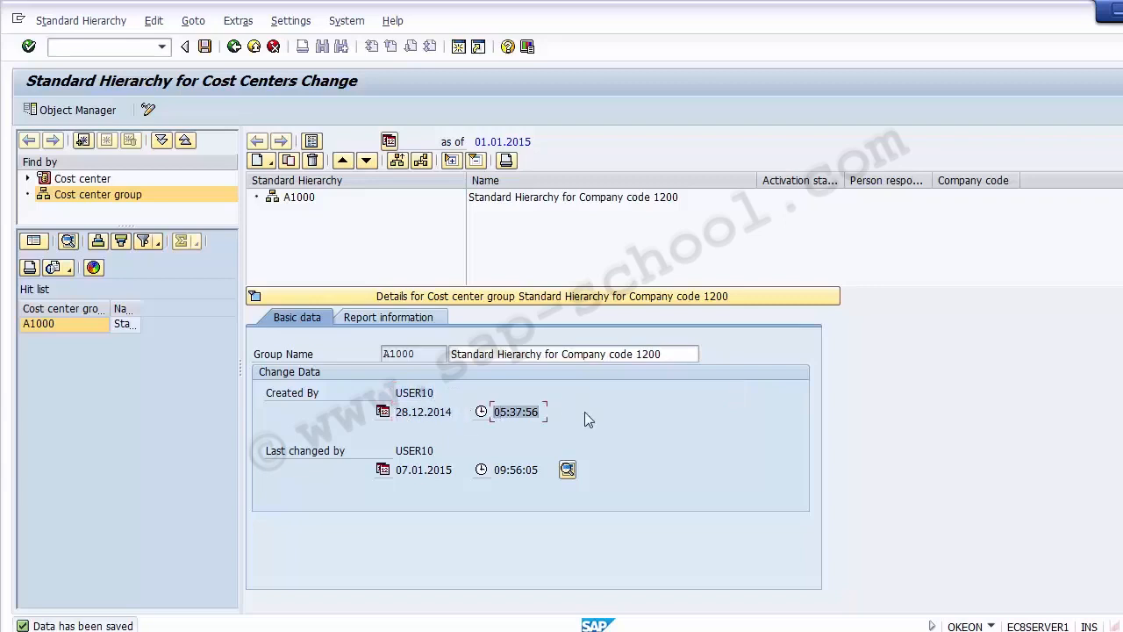
{"action": "left_click", "coordinate": [287, 453]}
{"action": "left_click", "coordinate": [499, 354]}
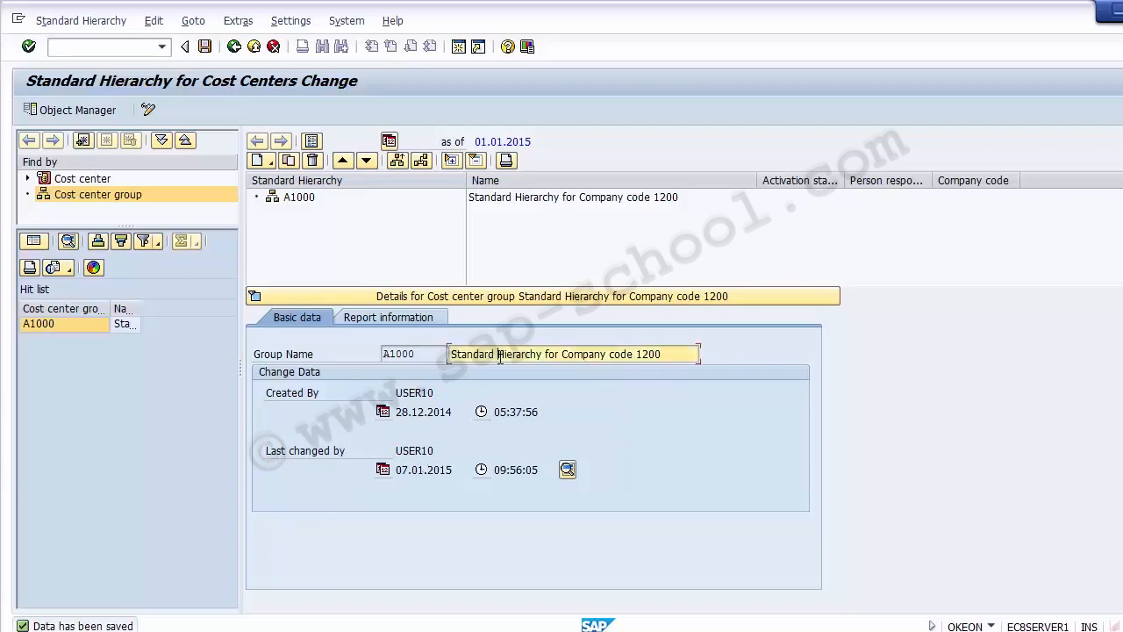
{"action": "left_click", "coordinate": [402, 470]}
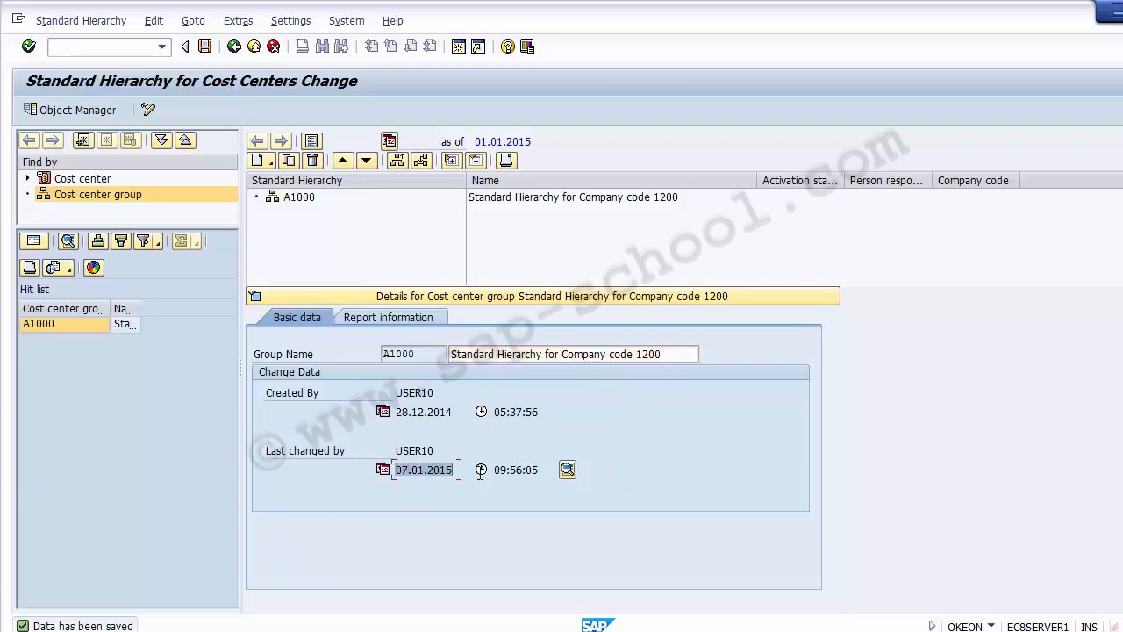
{"action": "left_click", "coordinate": [457, 470]}
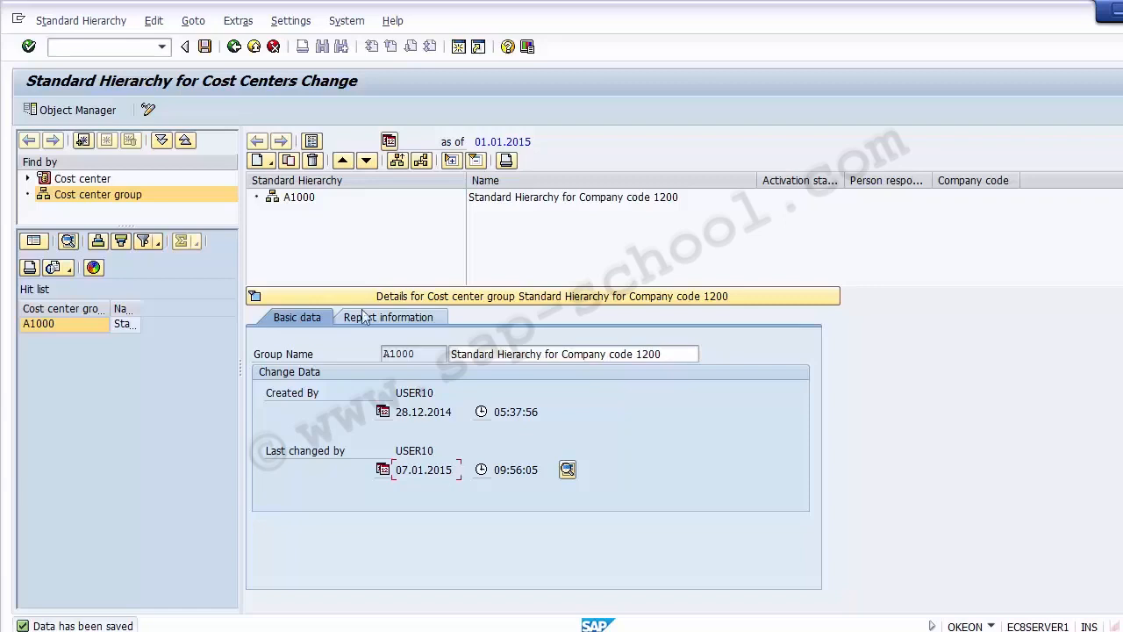
{"action": "left_click", "coordinate": [205, 49]}
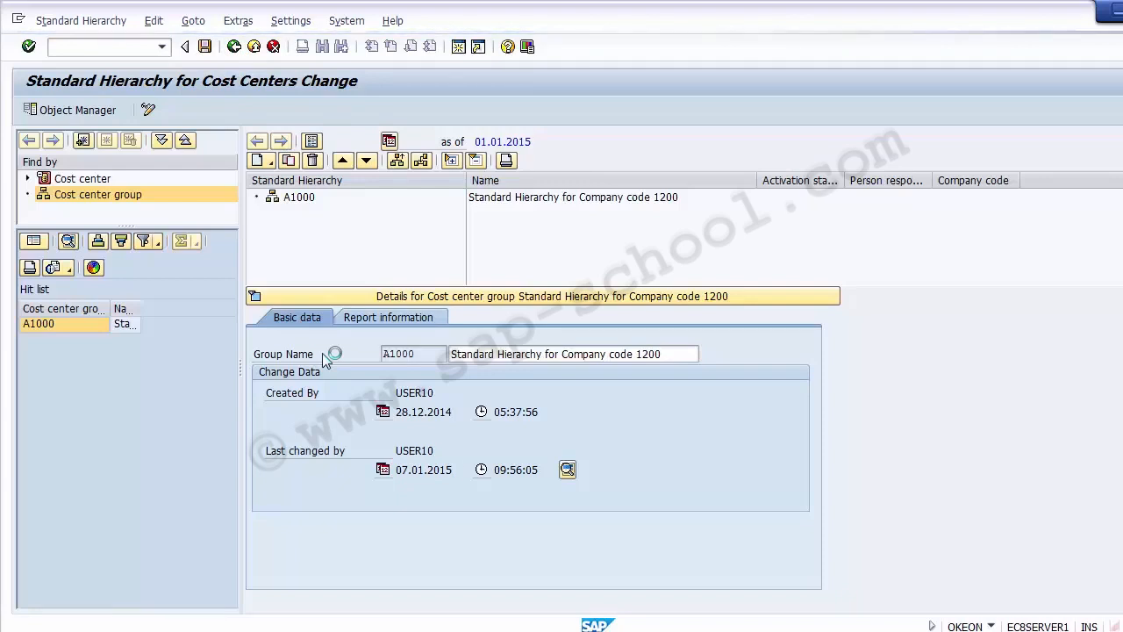
{"action": "left_click", "coordinate": [183, 515]}
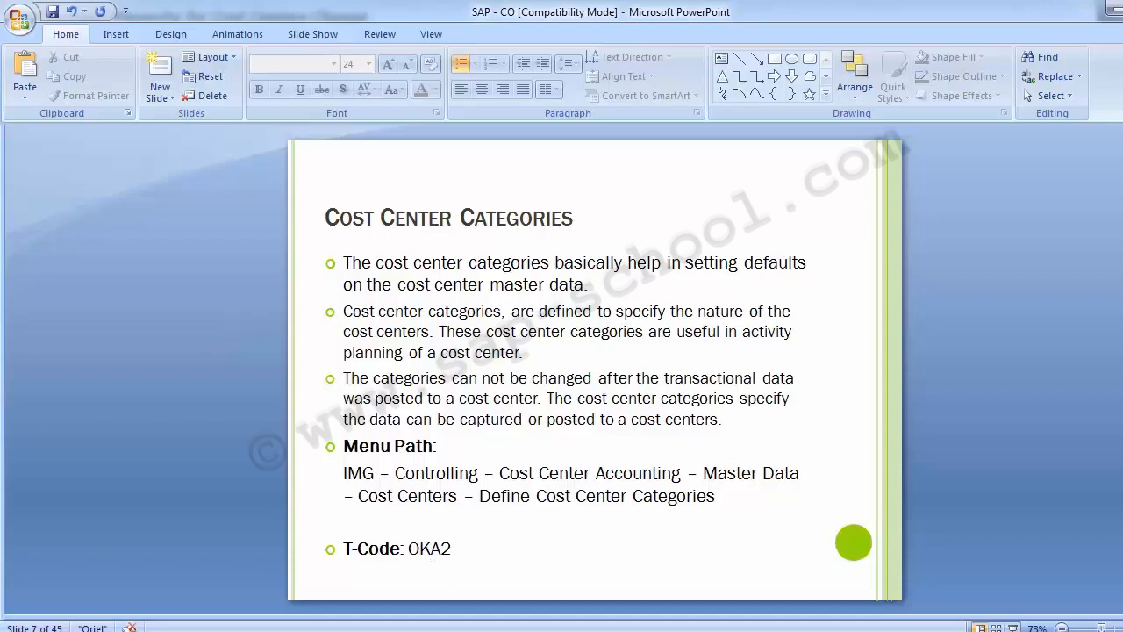
{"action": "mouse_move", "coordinate": [460, 630]}
{"action": "left_click", "coordinate": [540, 557]}
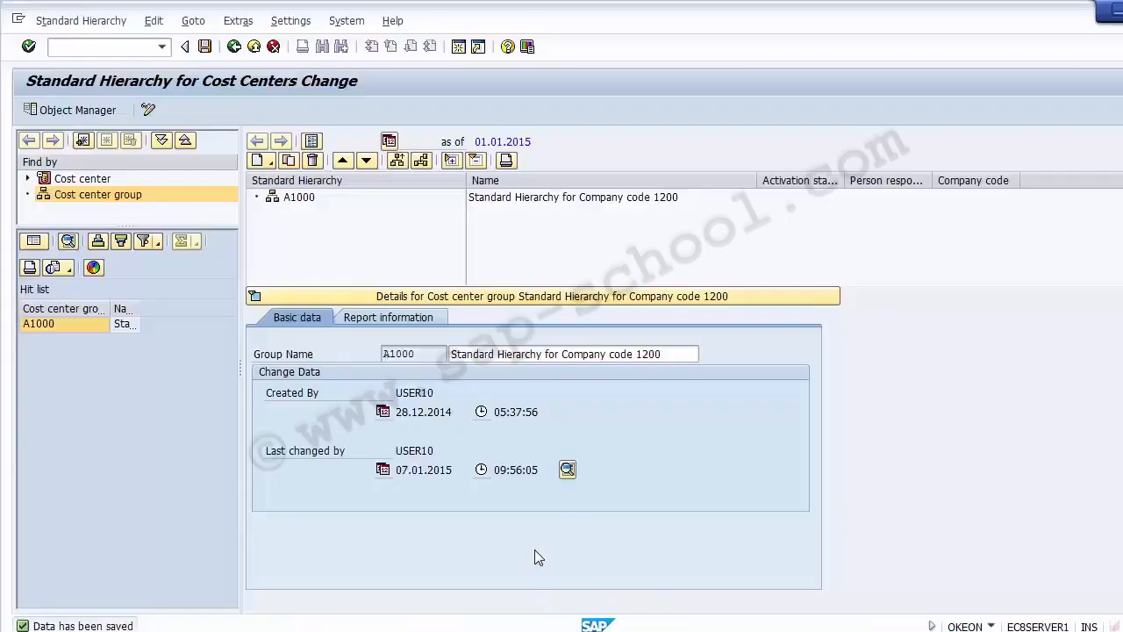
Return to the IMG and execute the Define Cost Center Categories activity.
{"action": "left_click", "coordinate": [235, 49]}
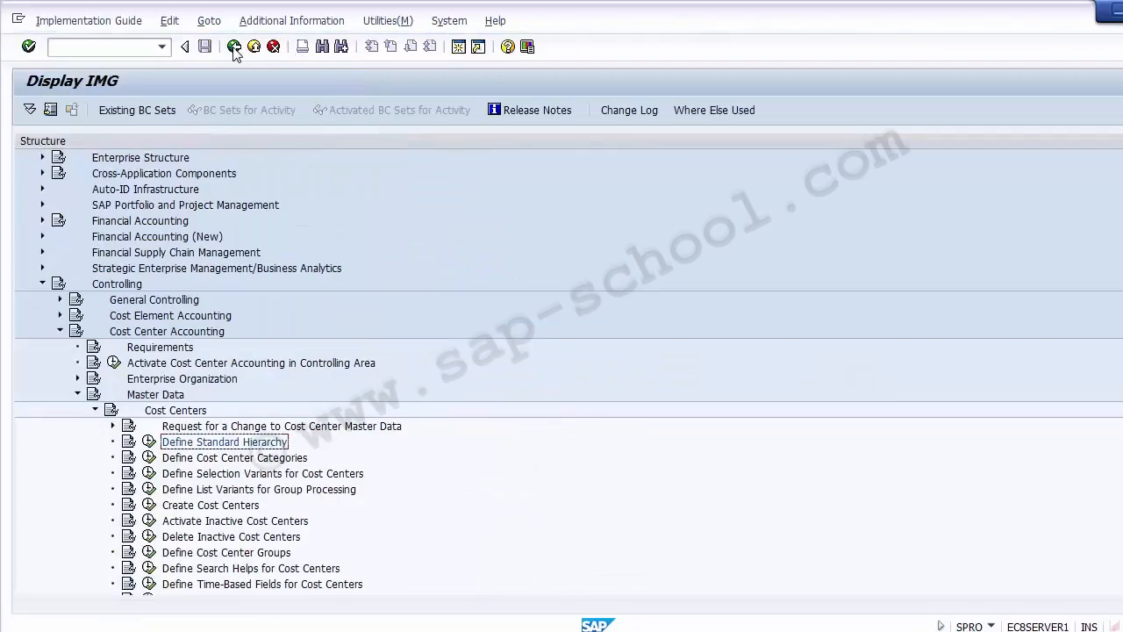
{"action": "left_click", "coordinate": [241, 458]}
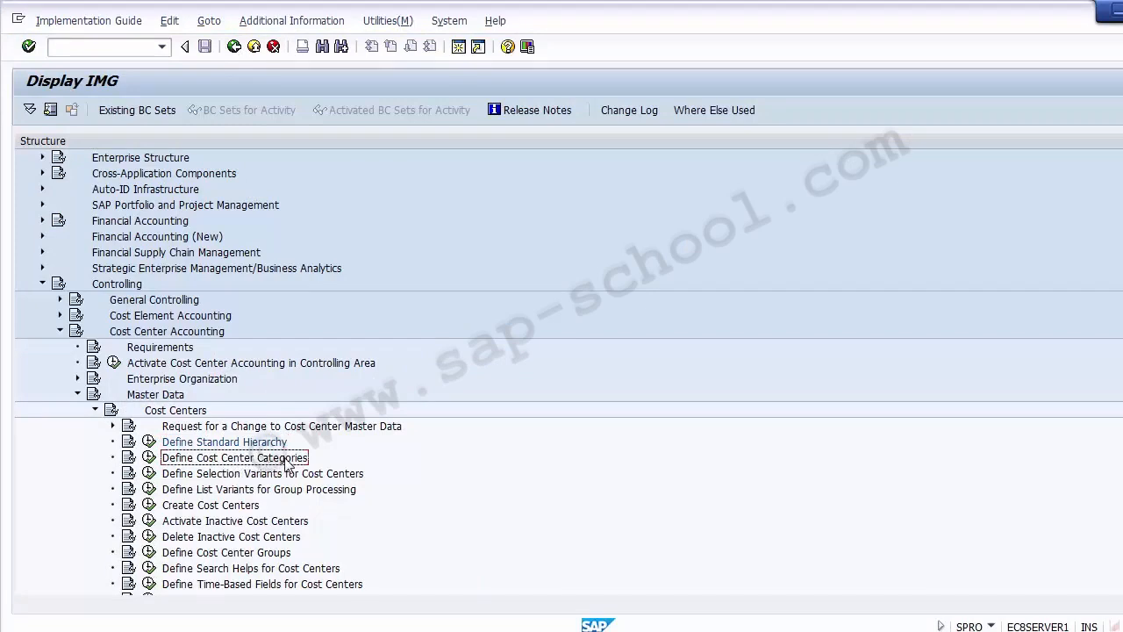
{"action": "left_click", "coordinate": [149, 459]}
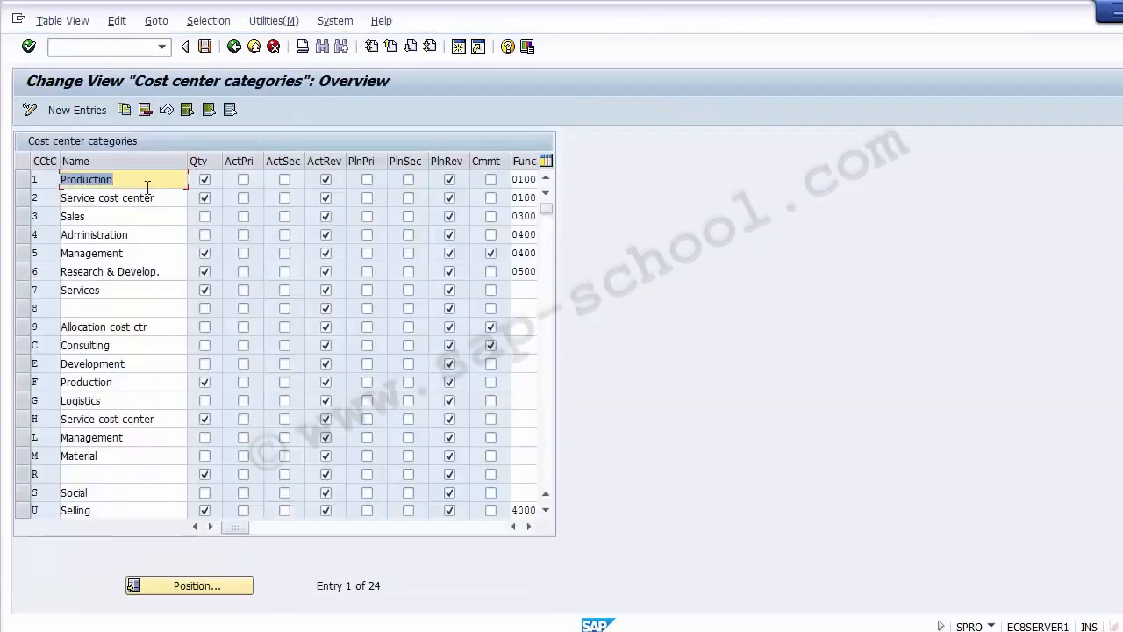
Examine the existing cost center categories and their names.
{"action": "left_click", "coordinate": [122, 197]}
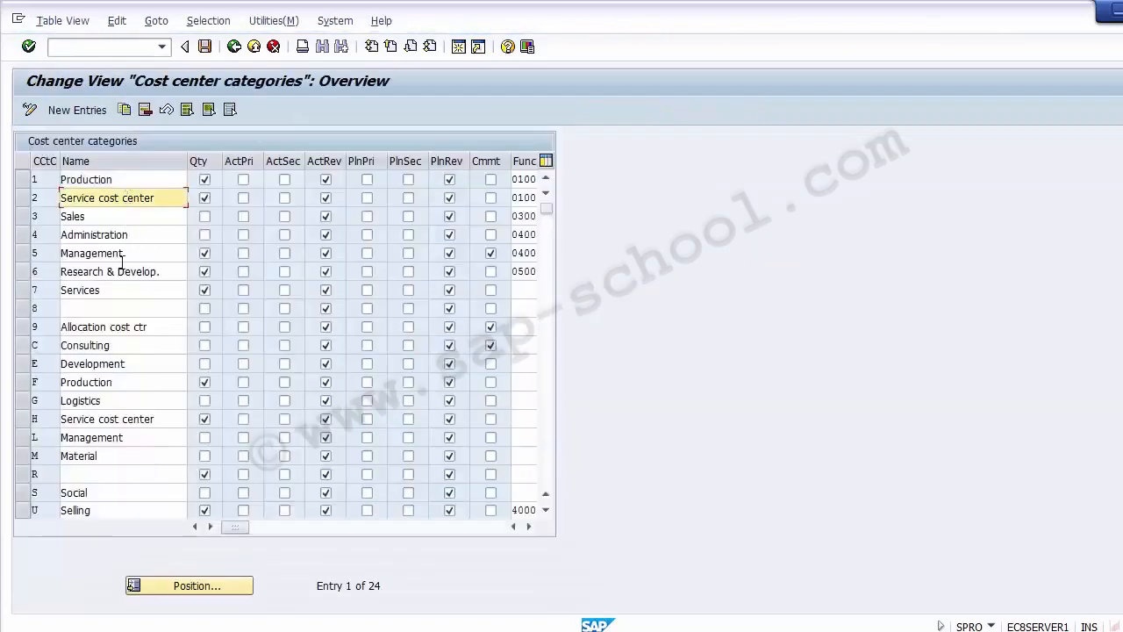
{"action": "left_click", "coordinate": [122, 290]}
{"action": "left_click", "coordinate": [114, 181]}
{"action": "left_click", "coordinate": [115, 198]}
{"action": "left_click", "coordinate": [118, 218]}
{"action": "left_click", "coordinate": [118, 235]}
{"action": "left_click", "coordinate": [117, 252]}
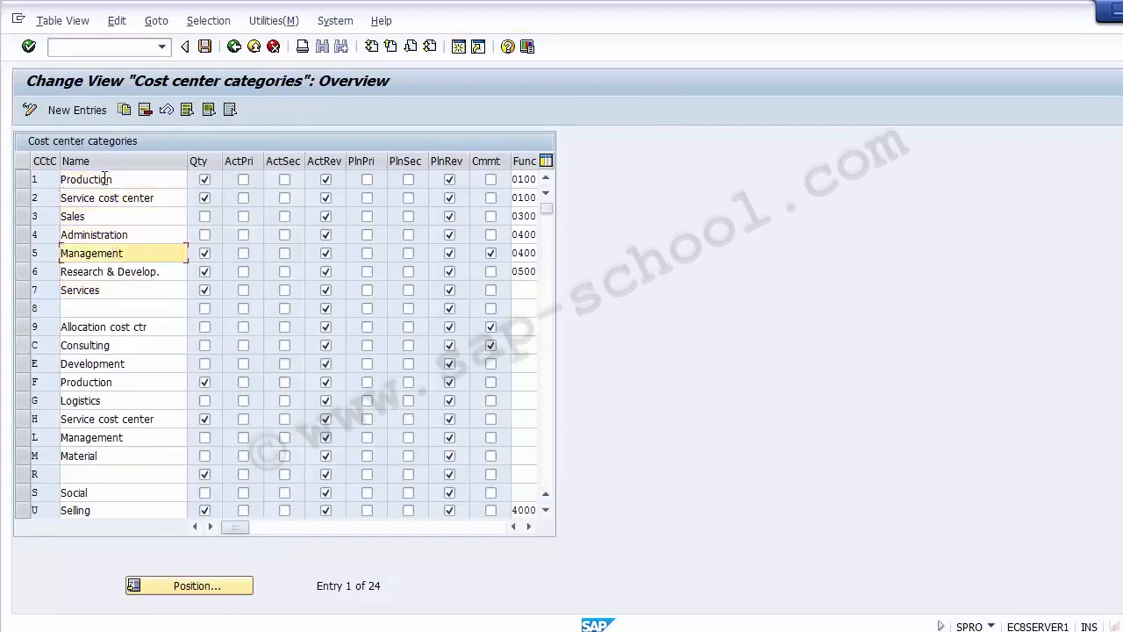
{"action": "left_click", "coordinate": [104, 179]}
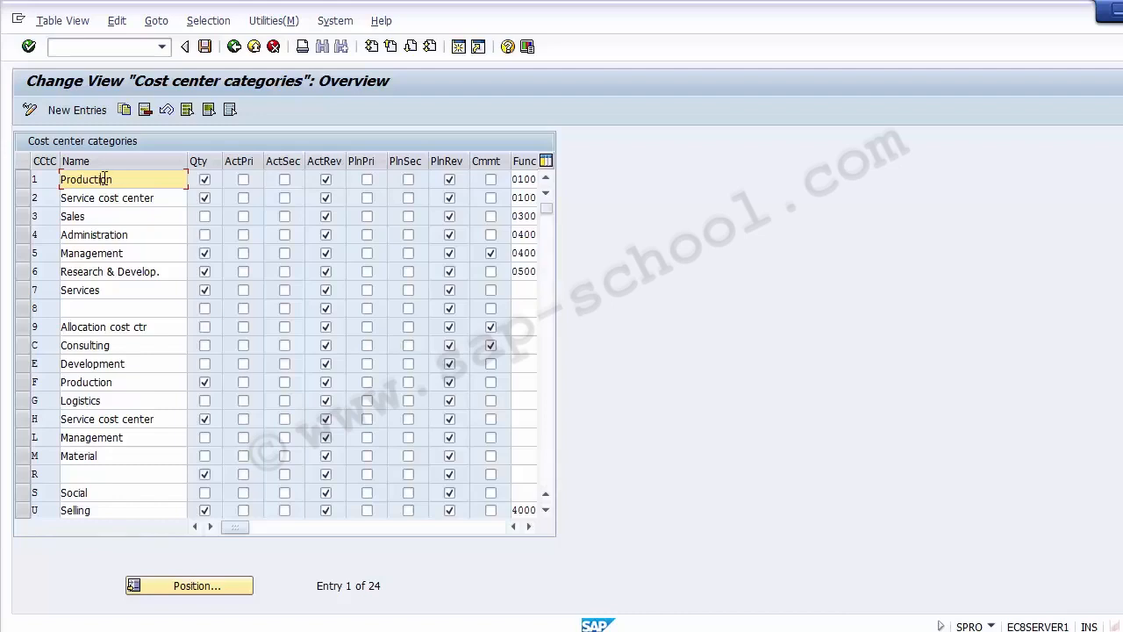
{"action": "left_click", "coordinate": [38, 175]}
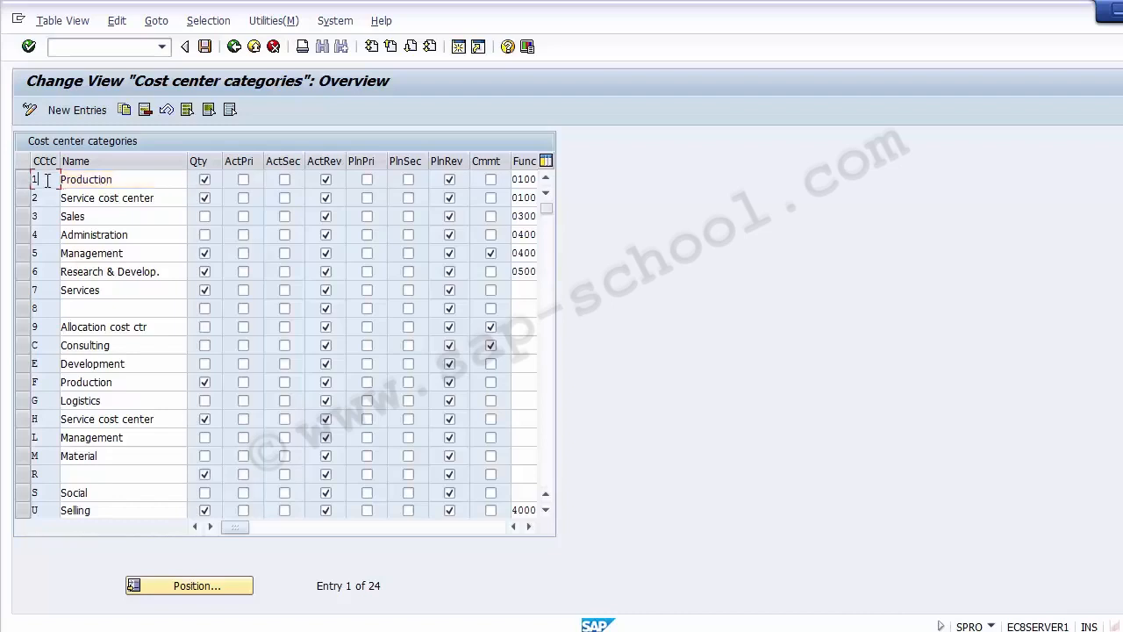
{"action": "left_click", "coordinate": [53, 331]}
{"action": "left_click", "coordinate": [50, 233]}
{"action": "left_click", "coordinate": [50, 196]}
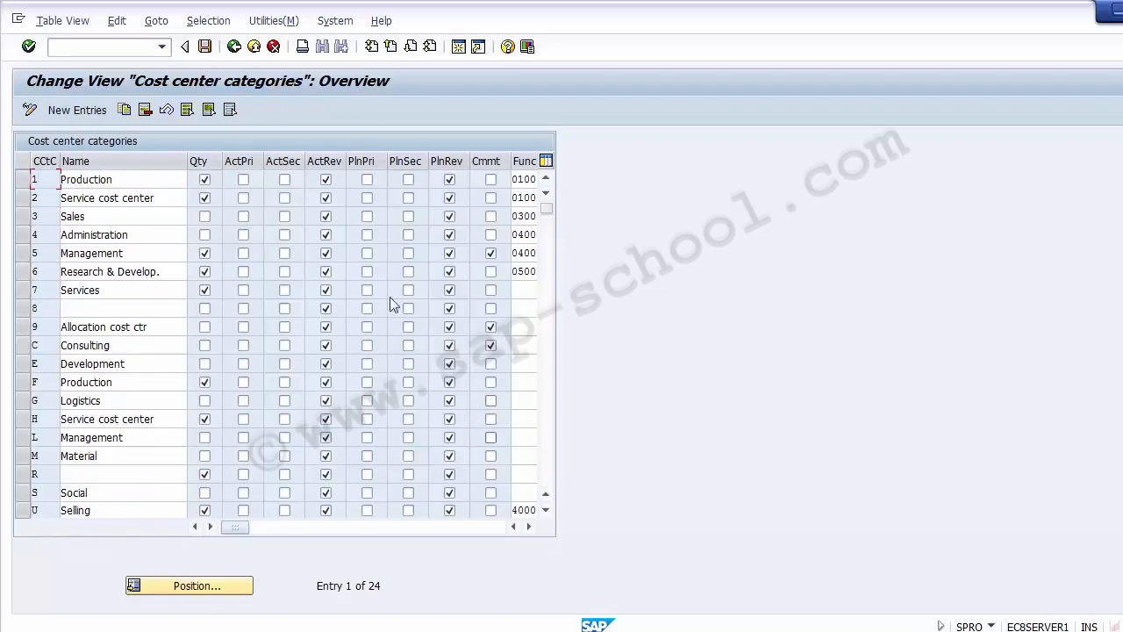
Add a new cost center category A named Logistics.
{"action": "left_click", "coordinate": [74, 116]}
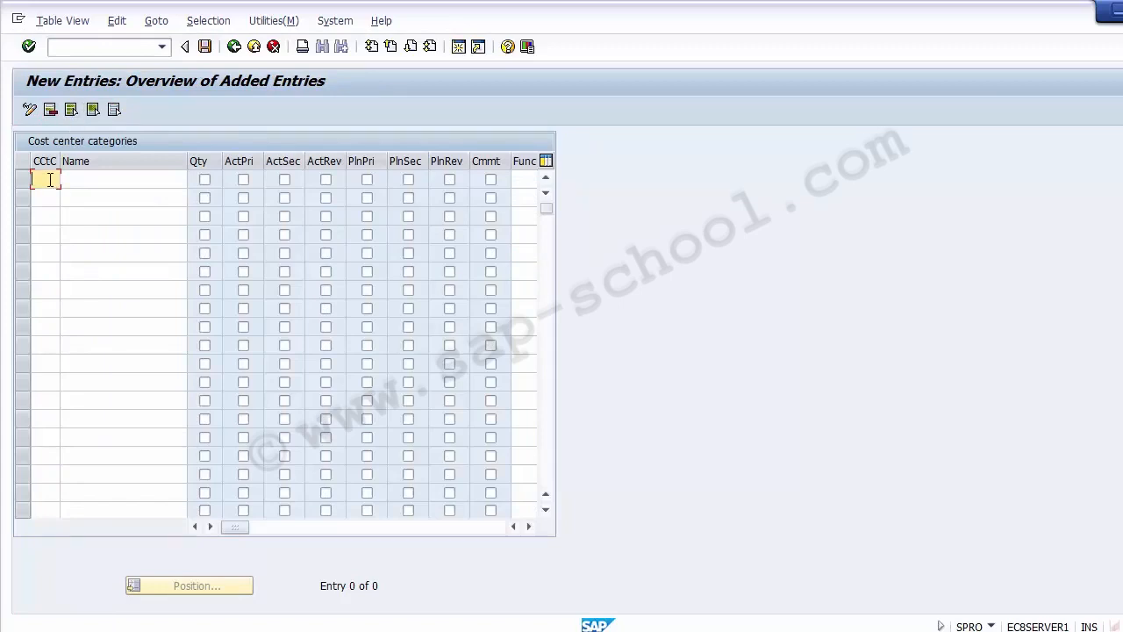
{"action": "type", "text": "A"}
{"action": "left_click", "coordinate": [94, 179]}
{"action": "type", "text": "Lo"}
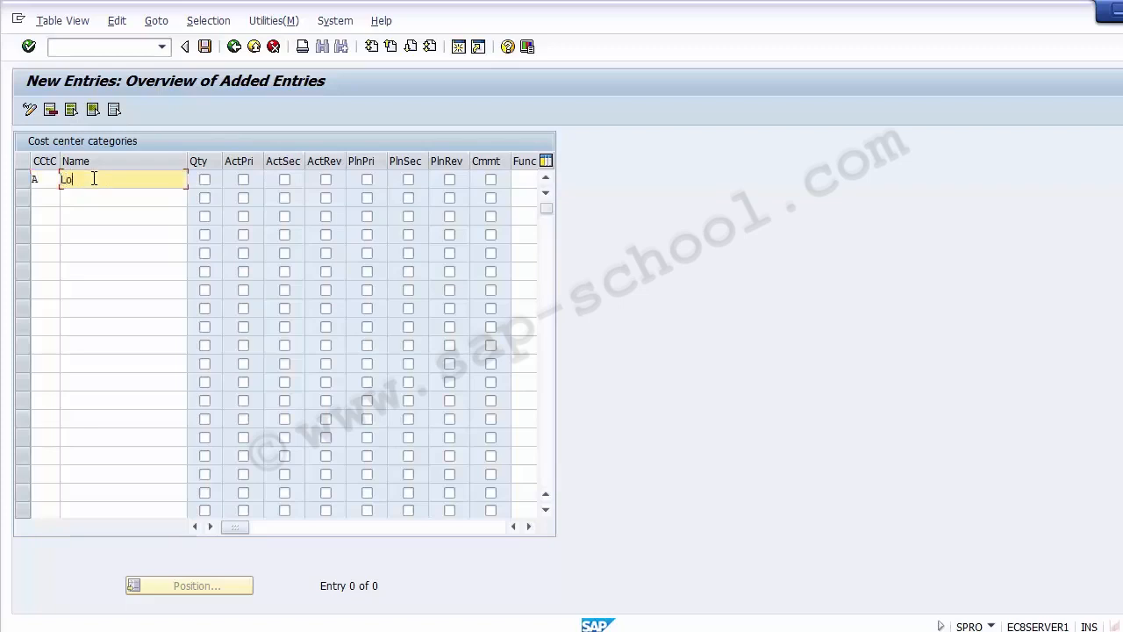
{"action": "type", "text": "gistics"}
Set the indicator checkboxes for category A, including actual revenues and plan revenues.
{"action": "left_click", "coordinate": [201, 175]}
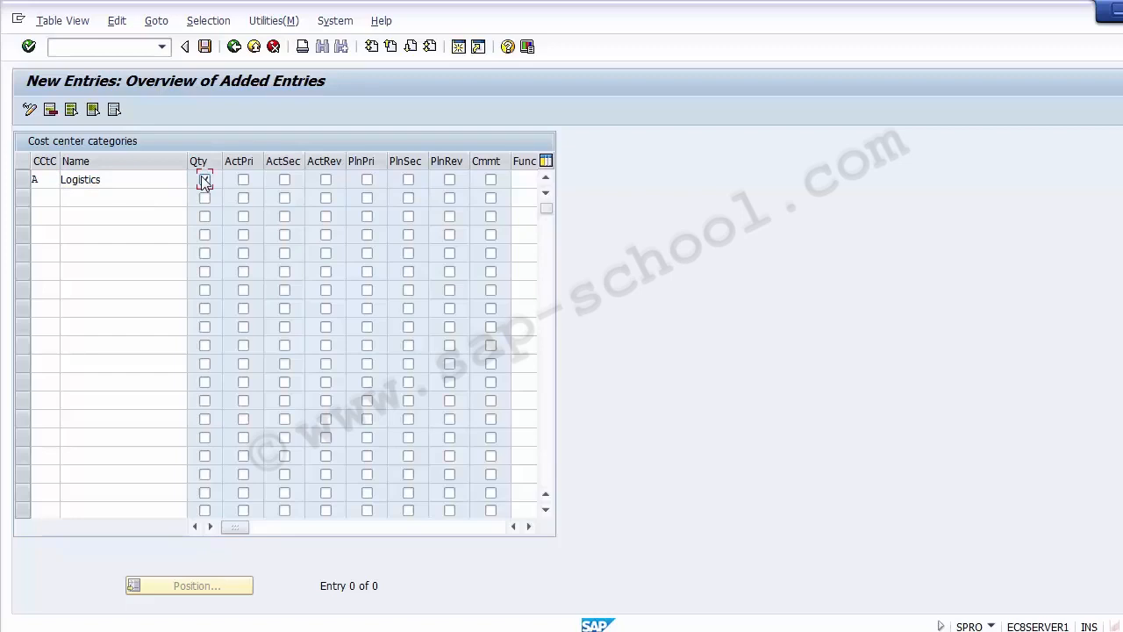
{"action": "left_click", "coordinate": [204, 180]}
{"action": "left_click", "coordinate": [243, 180]}
{"action": "left_click", "coordinate": [243, 180]}
{"action": "left_click", "coordinate": [326, 181]}
{"action": "left_click", "coordinate": [367, 180]}
{"action": "left_click", "coordinate": [367, 180]}
{"action": "left_click", "coordinate": [326, 182]}
{"action": "left_click", "coordinate": [451, 181]}
{"action": "left_click", "coordinate": [529, 527]}
{"action": "left_click", "coordinate": [529, 527]}
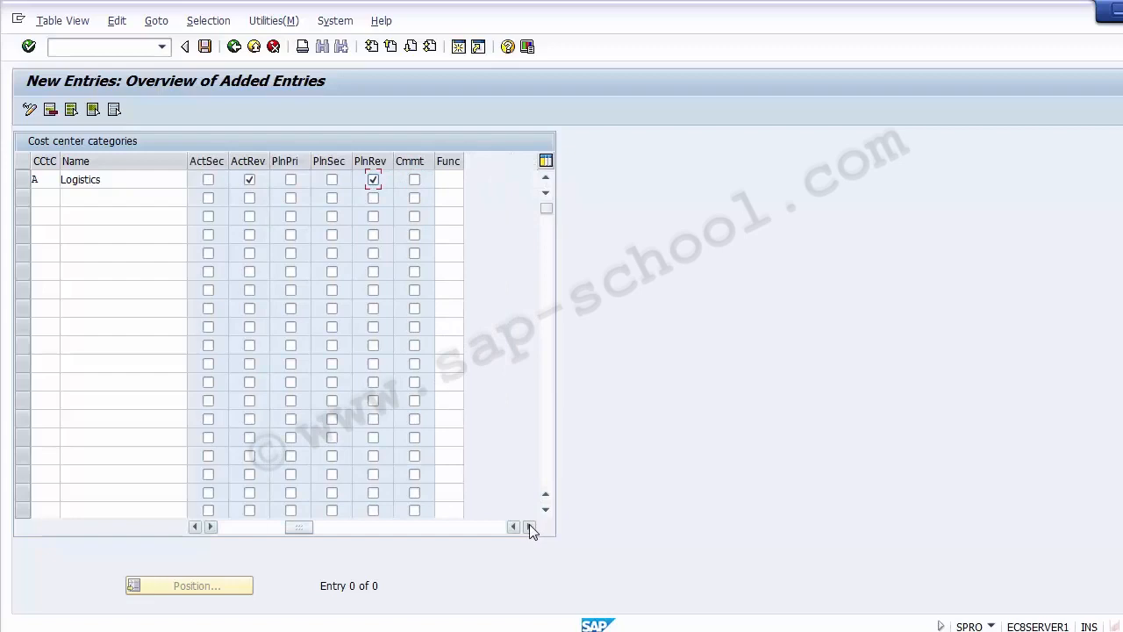
Open the functional area value list for category A, browse the entries, and assign functional area 0100 Manufacturing.
{"action": "left_click", "coordinate": [455, 179]}
{"action": "key", "text": "F4"}
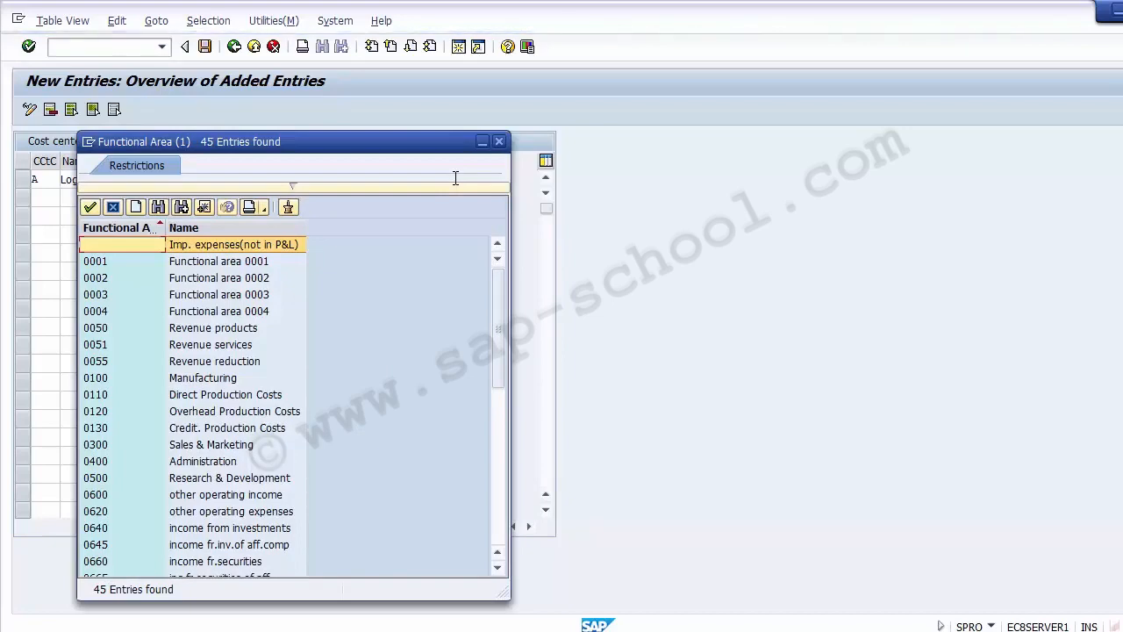
{"action": "key", "text": "Down"}
{"action": "key", "text": "Down"}
{"action": "key", "text": "Down"}
{"action": "key", "text": "Down"}
{"action": "key", "text": "Down"}
{"action": "key", "text": "Down"}
{"action": "key", "text": "Down"}
{"action": "key", "text": "Down"}
{"action": "key", "text": "Down"}
{"action": "key", "text": "Down"}
{"action": "key", "text": "Down"}
{"action": "key", "text": "Down"}
{"action": "key", "text": "Down"}
{"action": "key", "text": "Down"}
{"action": "key", "text": "Down"}
{"action": "key", "text": "Down"}
{"action": "key", "text": "Down"}
{"action": "key", "text": "Down"}
{"action": "key", "text": "Down"}
{"action": "key", "text": "Down"}
{"action": "key", "text": "Down"}
{"action": "key", "text": "Down"}
{"action": "key", "text": "Down"}
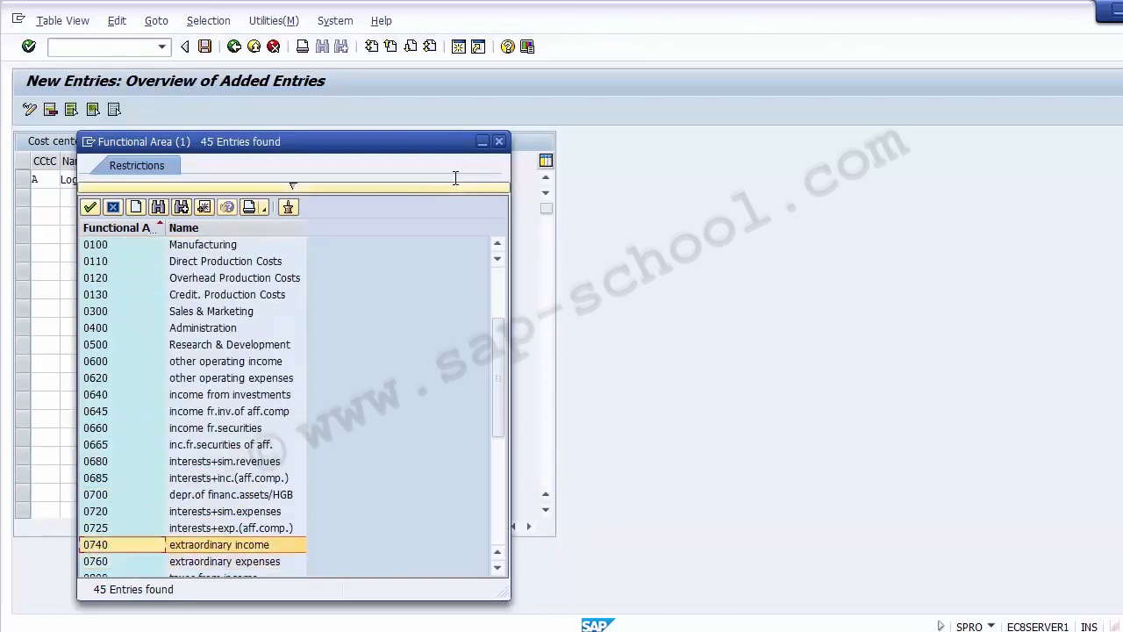
{"action": "key", "text": "Up"}
{"action": "key", "text": "Up"}
{"action": "key", "text": "Up"}
{"action": "key", "text": "Up"}
{"action": "key", "text": "Up"}
{"action": "key", "text": "Up"}
{"action": "key", "text": "Up"}
{"action": "key", "text": "Up"}
{"action": "key", "text": "Up"}
{"action": "key", "text": "Up"}
{"action": "key", "text": "Up"}
{"action": "key", "text": "Up"}
{"action": "key", "text": "Up"}
{"action": "key", "text": "Up"}
{"action": "key", "text": "Up"}
{"action": "key", "text": "Up"}
{"action": "key", "text": "Up"}
{"action": "key", "text": "Up"}
{"action": "key", "text": "Up"}
{"action": "key", "text": "Up"}
{"action": "key", "text": "Down"}
{"action": "key", "text": "Down"}
{"action": "key", "text": "Down"}
{"action": "key", "text": "Down"}
{"action": "key", "text": "Down"}
{"action": "key", "text": "Down"}
{"action": "key", "text": "Down"}
{"action": "key", "text": "Down"}
{"action": "key", "text": "Down"}
{"action": "key", "text": "Down"}
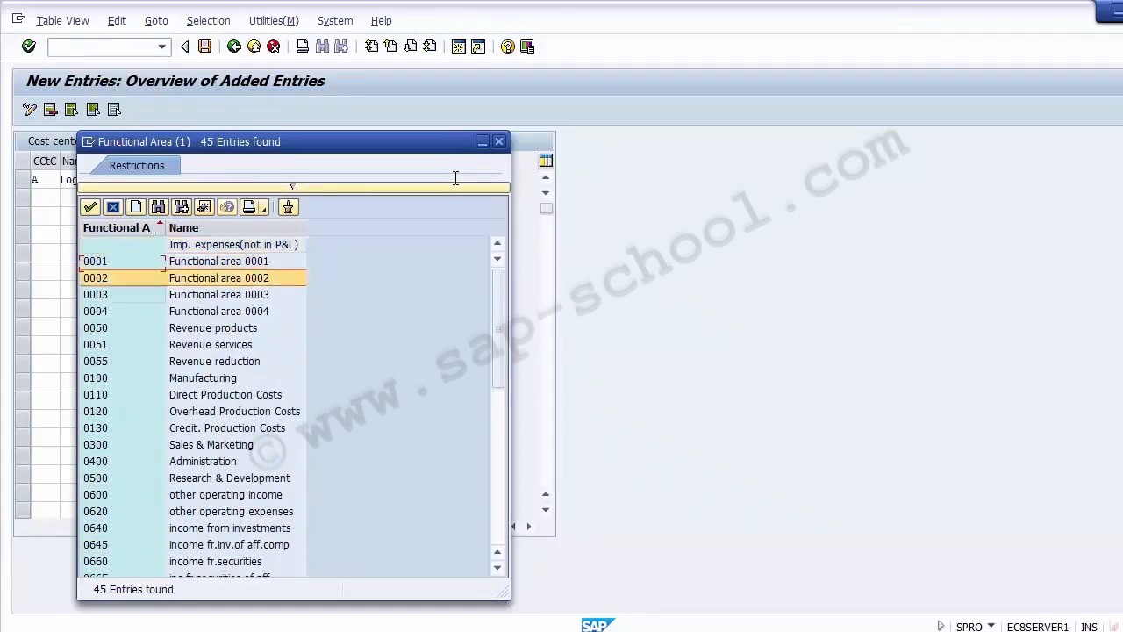
{"action": "key", "text": "Down"}
{"action": "key", "text": "Down"}
{"action": "key", "text": "Down"}
{"action": "key", "text": "Down"}
{"action": "key", "text": "Down"}
{"action": "key", "text": "Down"}
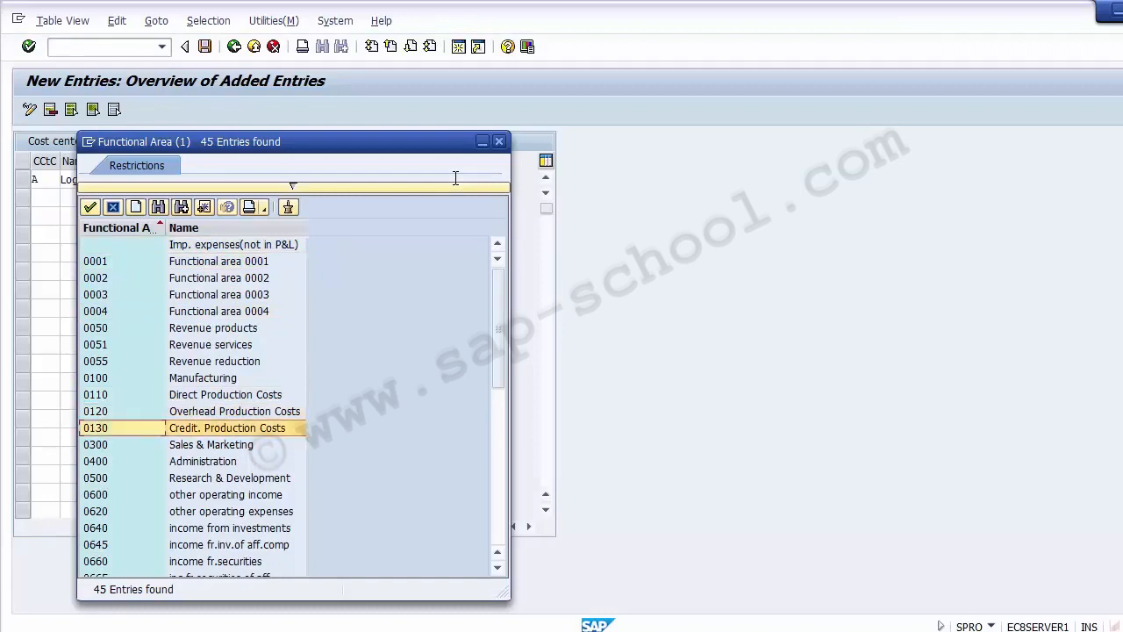
{"action": "key", "text": "Up"}
{"action": "key", "text": "Up"}
{"action": "key", "text": "Up"}
{"action": "key", "text": "Up"}
{"action": "key", "text": "Up"}
{"action": "key", "text": "Up"}
{"action": "key", "text": "Up"}
{"action": "key", "text": "Up"}
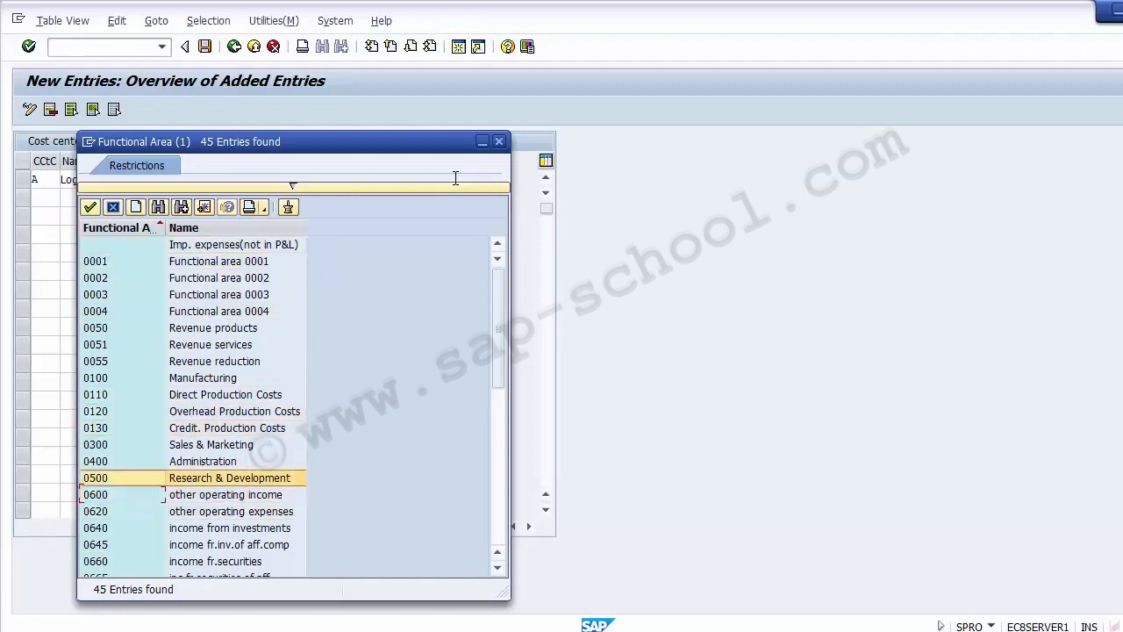
{"action": "key", "text": "Up"}
{"action": "key", "text": "Up"}
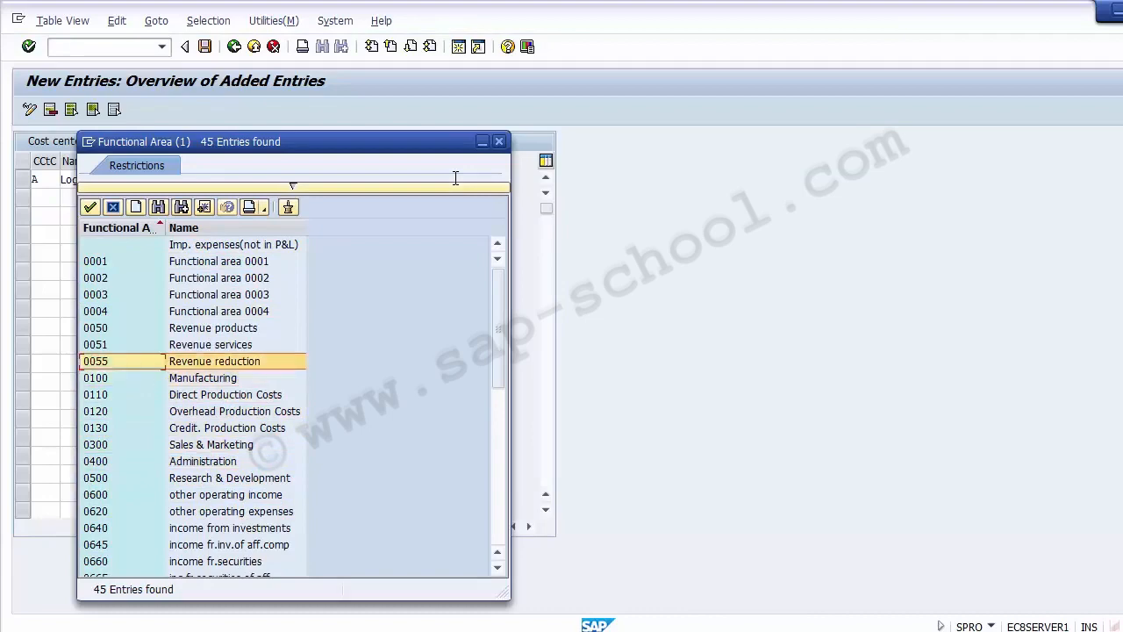
{"action": "key", "text": "Down"}
{"action": "key", "text": "Down"}
{"action": "key", "text": "Down"}
{"action": "key", "text": "Down"}
{"action": "key", "text": "Down"}
{"action": "key", "text": "Down"}
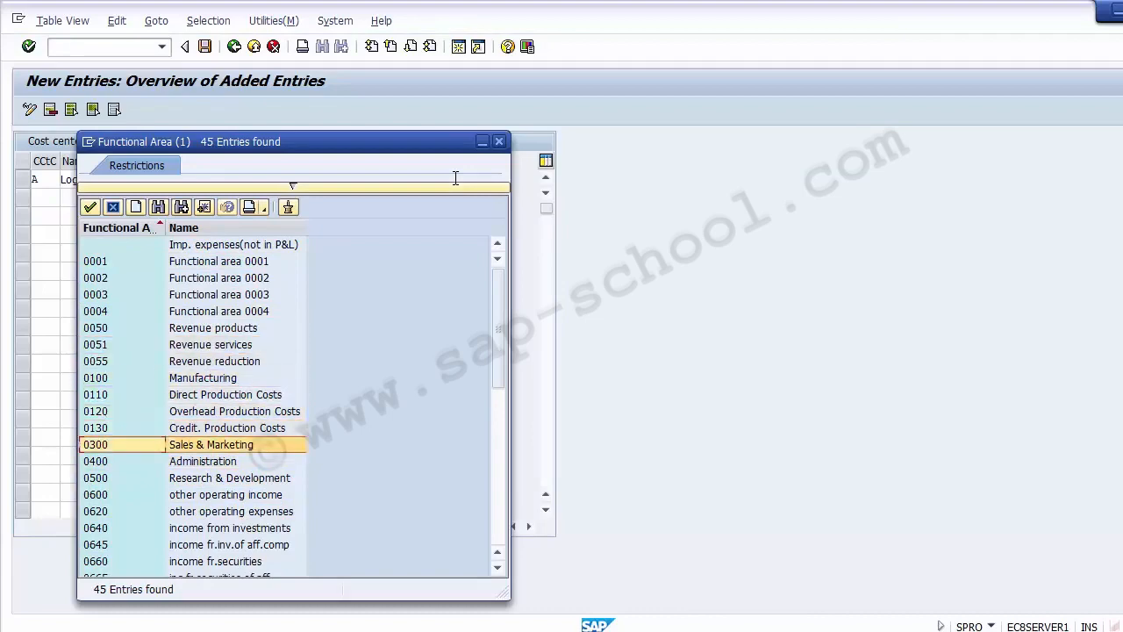
{"action": "key", "text": "Down"}
{"action": "key", "text": "Down"}
{"action": "key", "text": "Down"}
{"action": "key", "text": "Down"}
{"action": "key", "text": "Down"}
{"action": "key", "text": "Down"}
{"action": "key", "text": "Down"}
{"action": "key", "text": "Down"}
{"action": "key", "text": "Down"}
{"action": "key", "text": "Down"}
{"action": "key", "text": "Down"}
{"action": "key", "text": "Down"}
{"action": "key", "text": "Down"}
{"action": "key", "text": "Down"}
{"action": "key", "text": "Down"}
{"action": "key", "text": "Down"}
{"action": "key", "text": "Down"}
{"action": "key", "text": "Down"}
{"action": "key", "text": "Down"}
{"action": "key", "text": "Down"}
{"action": "key", "text": "Down"}
{"action": "key", "text": "Down"}
{"action": "key", "text": "Down"}
{"action": "key", "text": "Down"}
{"action": "key", "text": "Down"}
{"action": "key", "text": "Down"}
{"action": "key", "text": "Down"}
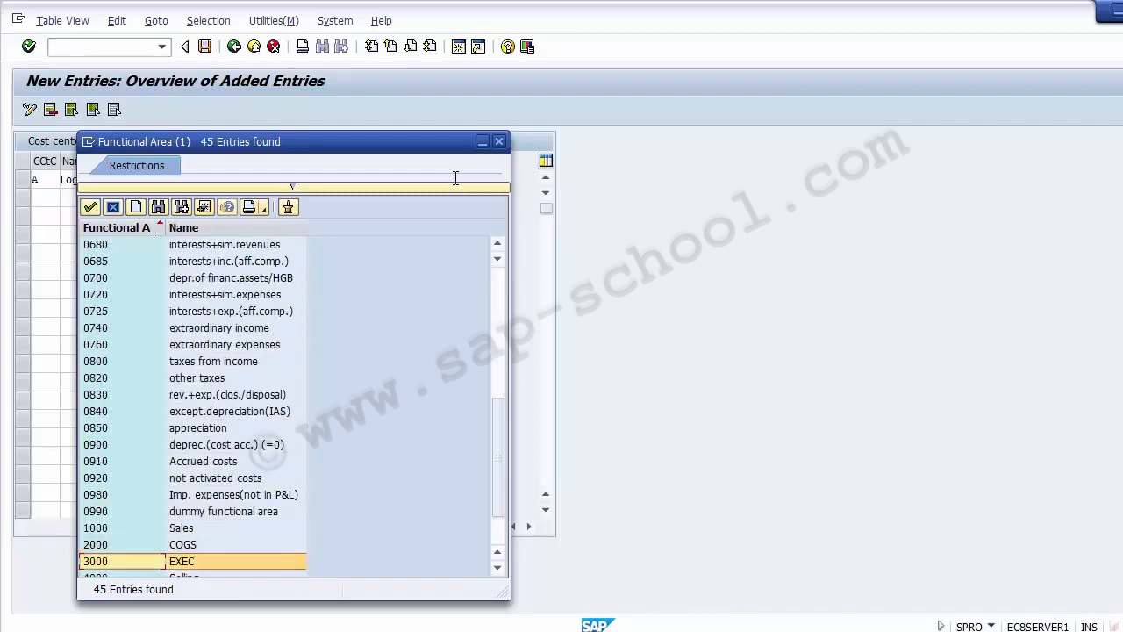
{"action": "key", "text": "Down"}
{"action": "key", "text": "Down"}
{"action": "key", "text": "Down"}
{"action": "key", "text": "Down"}
{"action": "key", "text": "Up"}
{"action": "key", "text": "Up"}
{"action": "key", "text": "Up"}
{"action": "key", "text": "Up"}
{"action": "key", "text": "Up"}
{"action": "key", "text": "Up"}
{"action": "key", "text": "Up"}
{"action": "key", "text": "Up"}
{"action": "key", "text": "Up"}
{"action": "key", "text": "Up"}
{"action": "key", "text": "Up"}
{"action": "key", "text": "Up"}
{"action": "key", "text": "Up"}
{"action": "key", "text": "Up"}
{"action": "key", "text": "Up"}
{"action": "key", "text": "Up"}
{"action": "key", "text": "Up"}
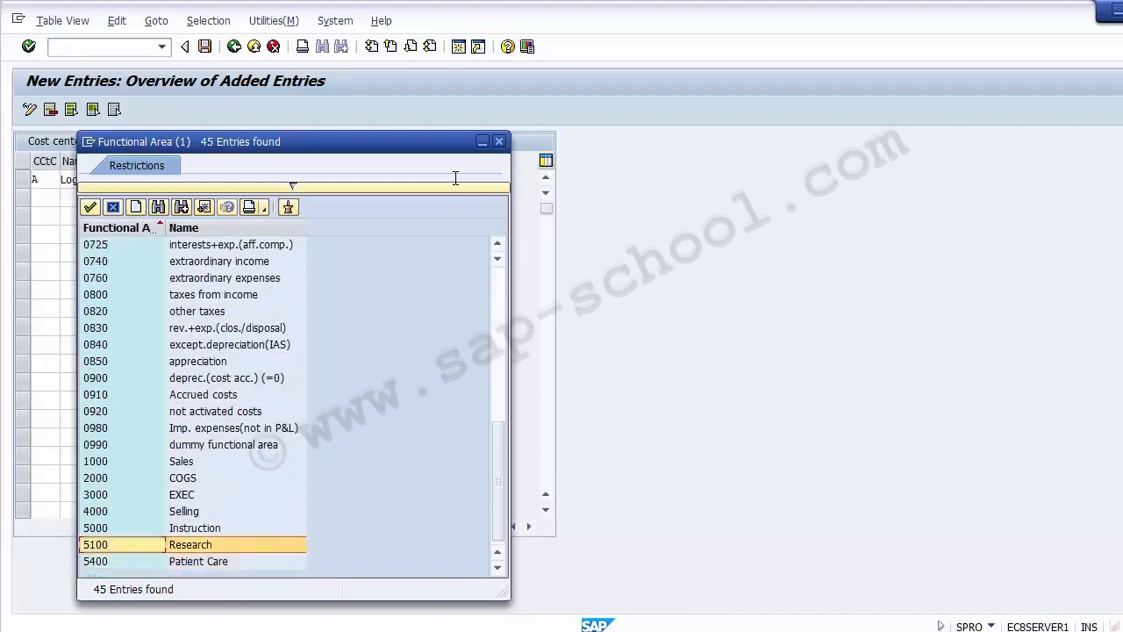
{"action": "key", "text": "Up"}
{"action": "key", "text": "Up"}
{"action": "key", "text": "Up"}
{"action": "key", "text": "Up"}
{"action": "key", "text": "Up"}
{"action": "key", "text": "Up"}
{"action": "key", "text": "Up"}
{"action": "key", "text": "Up"}
{"action": "key", "text": "Up"}
{"action": "key", "text": "Up"}
{"action": "key", "text": "Up"}
{"action": "key", "text": "Up"}
{"action": "key", "text": "Up"}
{"action": "key", "text": "Up"}
{"action": "key", "text": "Up"}
{"action": "key", "text": "Up"}
{"action": "key", "text": "Up"}
{"action": "key", "text": "Up"}
{"action": "key", "text": "Up"}
{"action": "key", "text": "Up"}
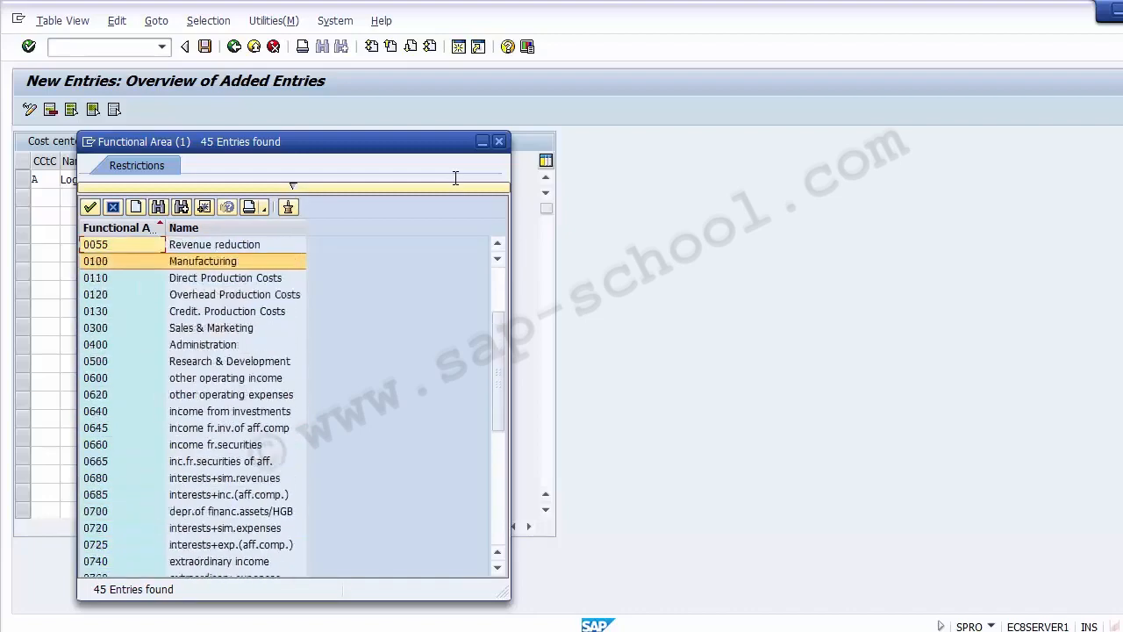
{"action": "key", "text": "Down"}
{"action": "key", "text": "Down"}
{"action": "key", "text": "Down"}
{"action": "key", "text": "Down"}
{"action": "key", "text": "Down"}
{"action": "key", "text": "Down"}
{"action": "key", "text": "Down"}
{"action": "key", "text": "Down"}
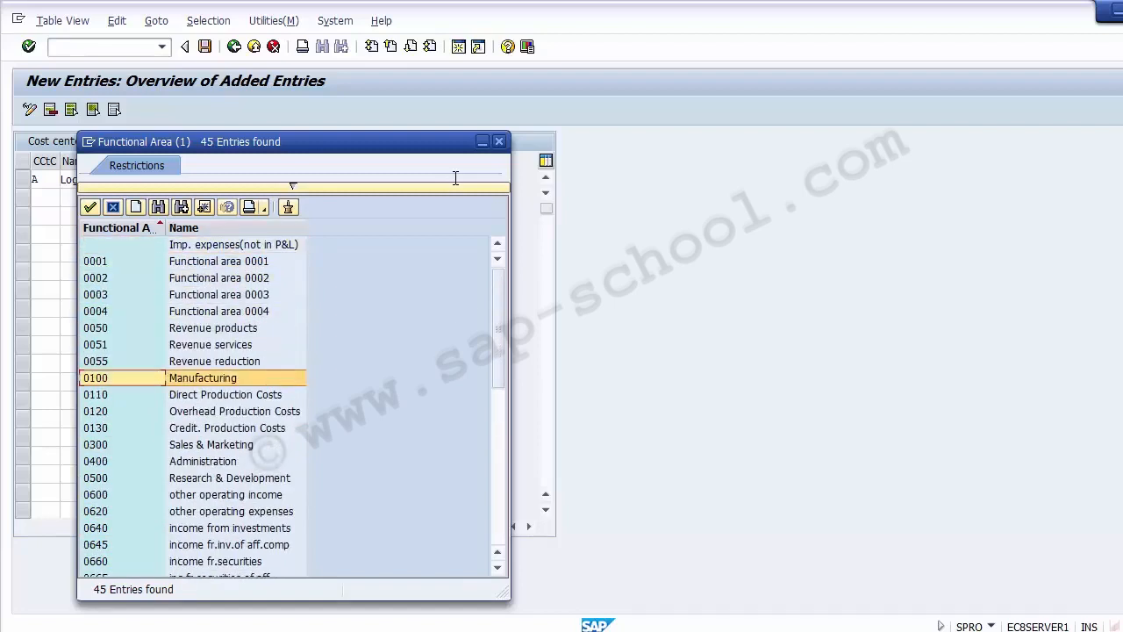
{"action": "key", "text": "Down"}
{"action": "key", "text": "Down"}
{"action": "key", "text": "Down"}
{"action": "key", "text": "Down"}
{"action": "key", "text": "Down"}
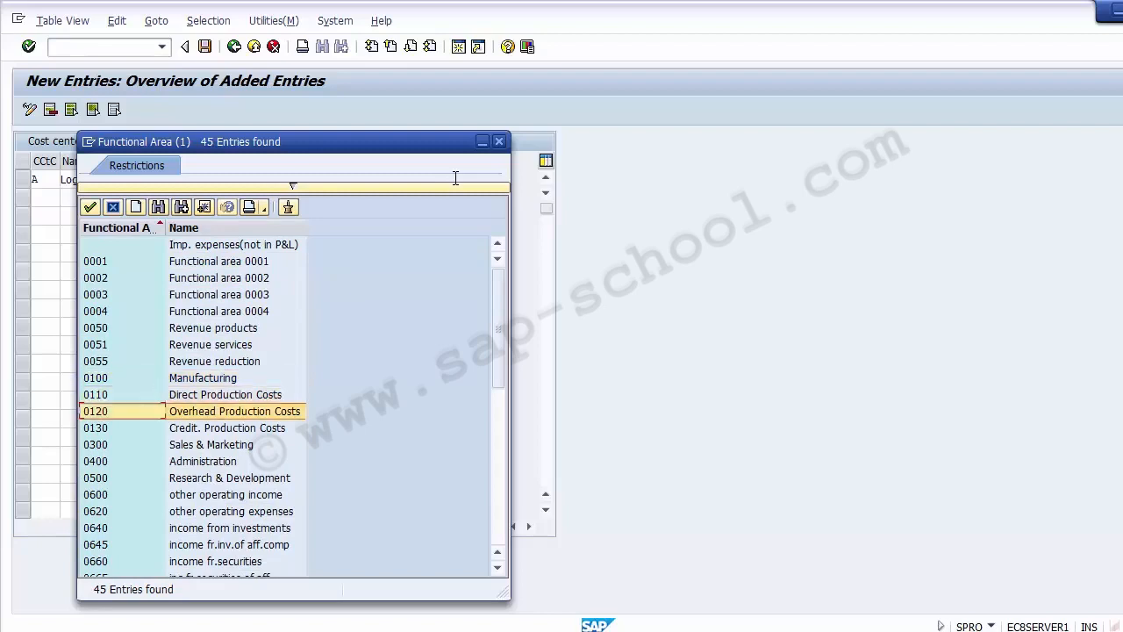
{"action": "key", "text": "Up"}
{"action": "key", "text": "Up"}
{"action": "key", "text": "Up"}
{"action": "key", "text": "Up"}
{"action": "key", "text": "Up"}
{"action": "key", "text": "Return"}
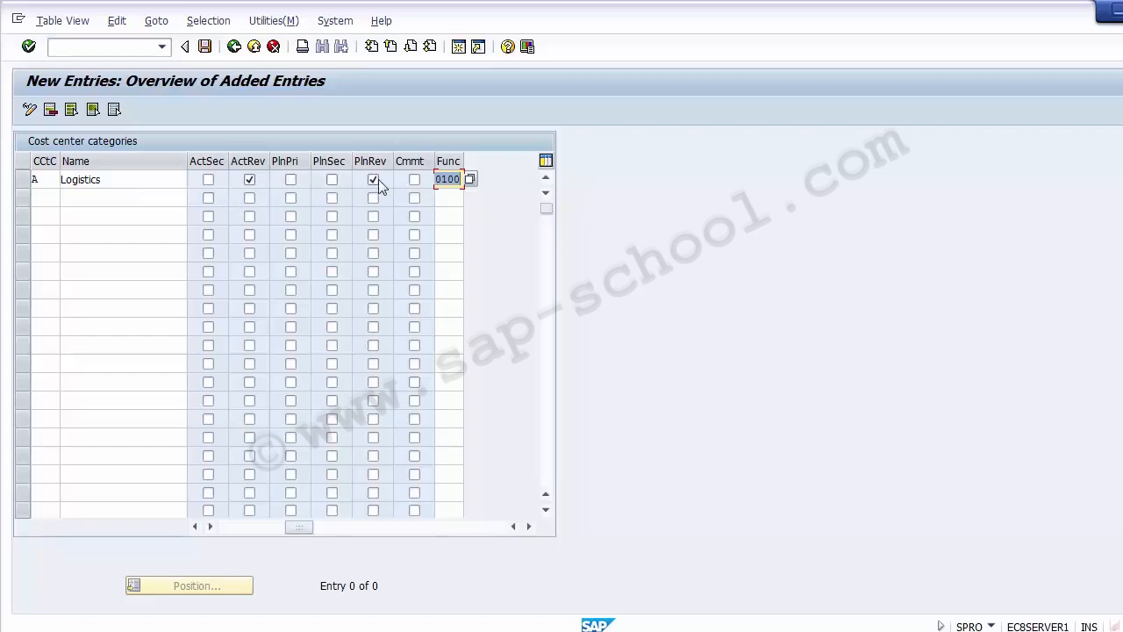
Save the new Logistics category A, return to the cost center categories overview, and select its row.
{"action": "left_click", "coordinate": [234, 525]}
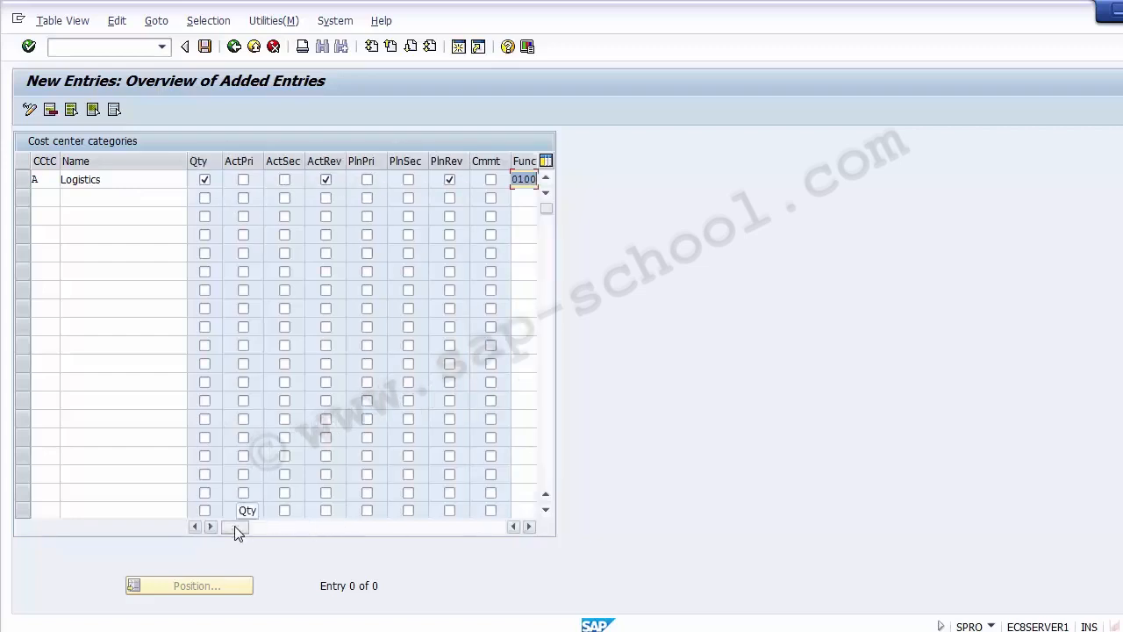
{"action": "left_click", "coordinate": [207, 49]}
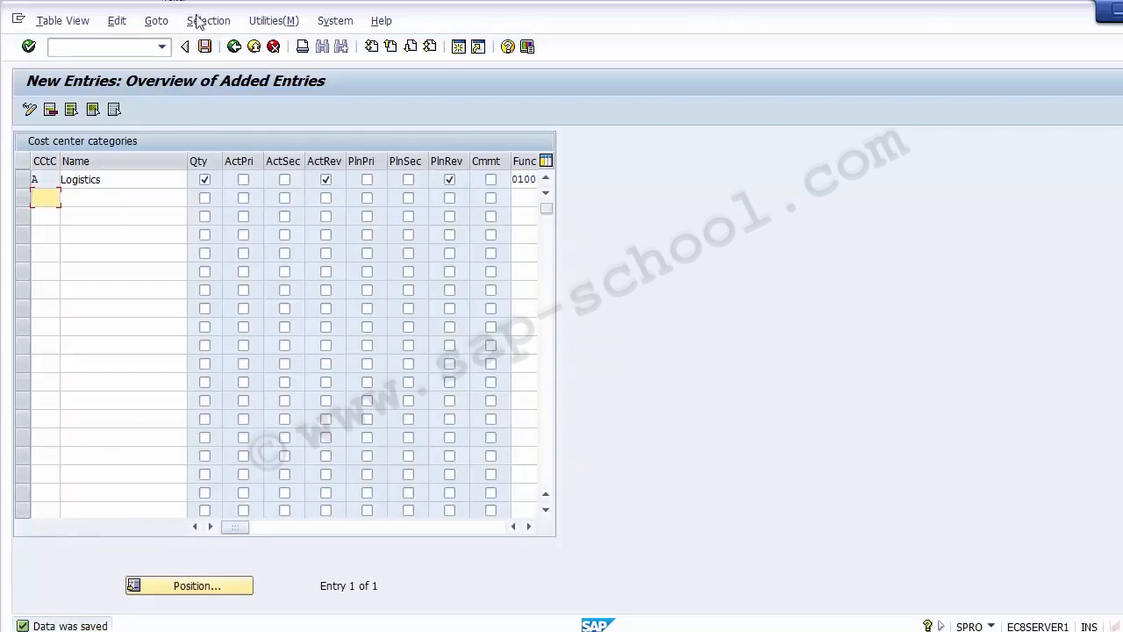
{"action": "left_click", "coordinate": [234, 48]}
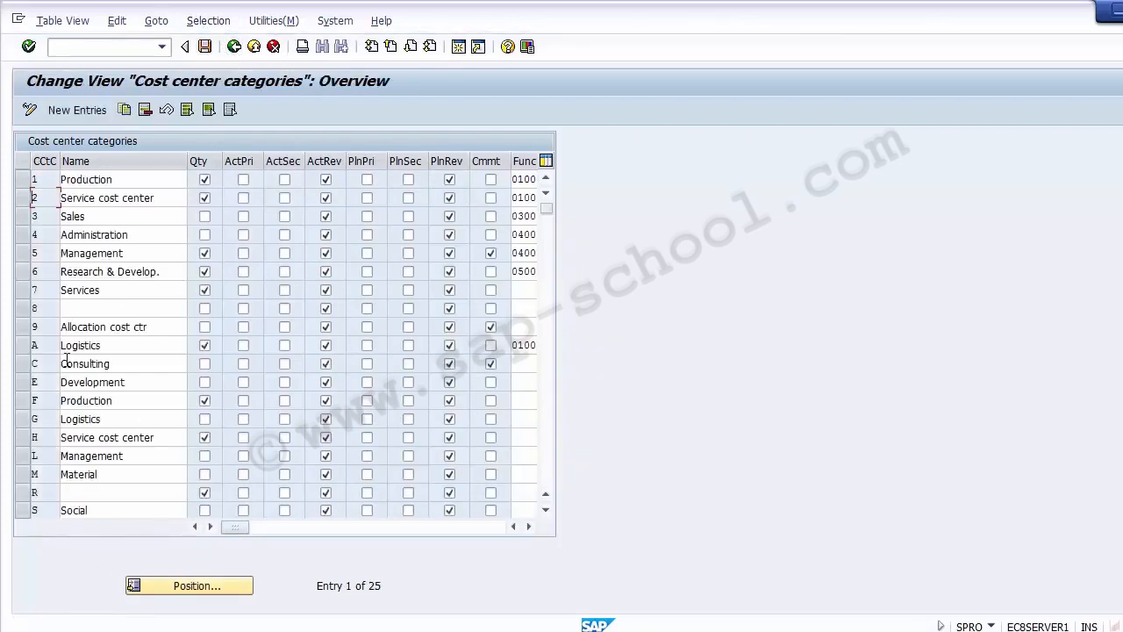
{"action": "left_click", "coordinate": [23, 348]}
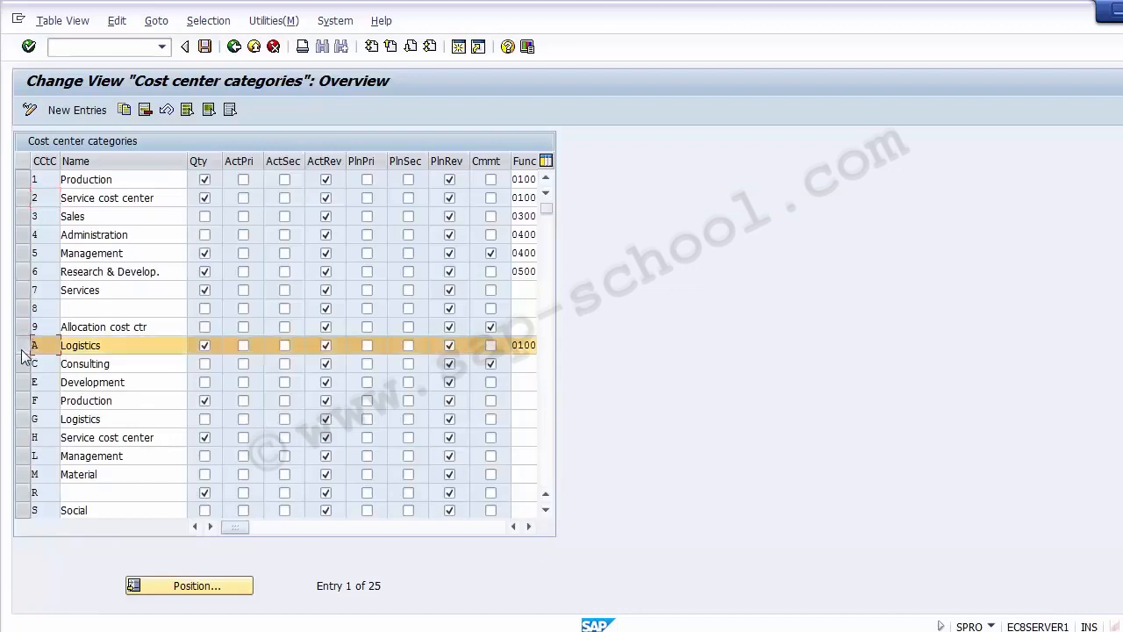
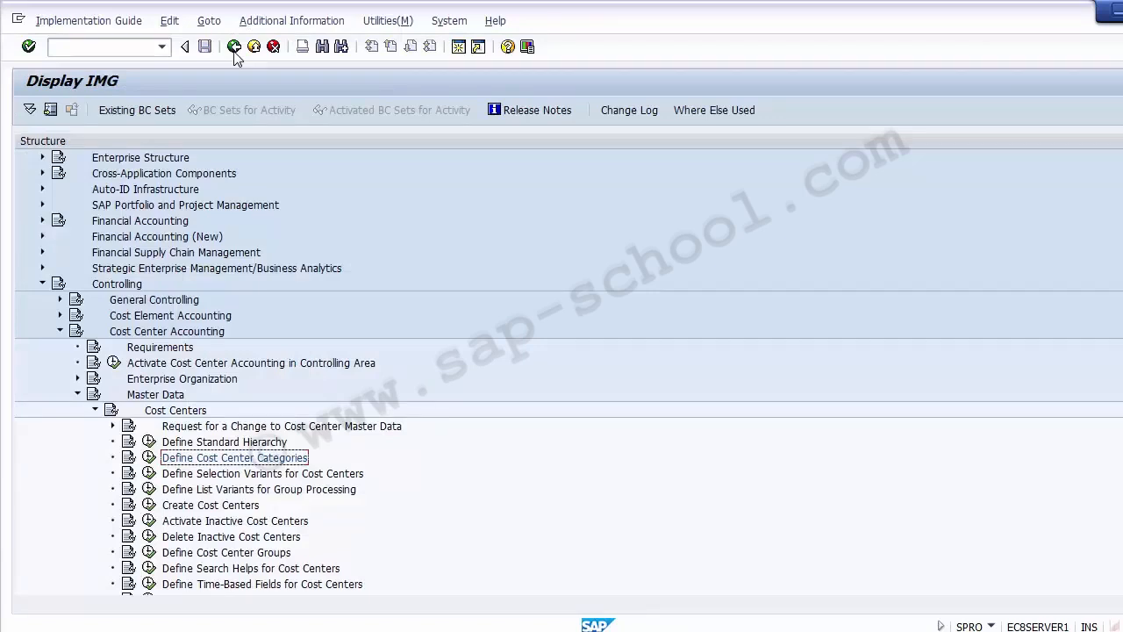
Switch to PowerPoint to review the Cost Center slide and its menu path, then return to the SAP IMG.
{"action": "left_click", "coordinate": [449, 630]}
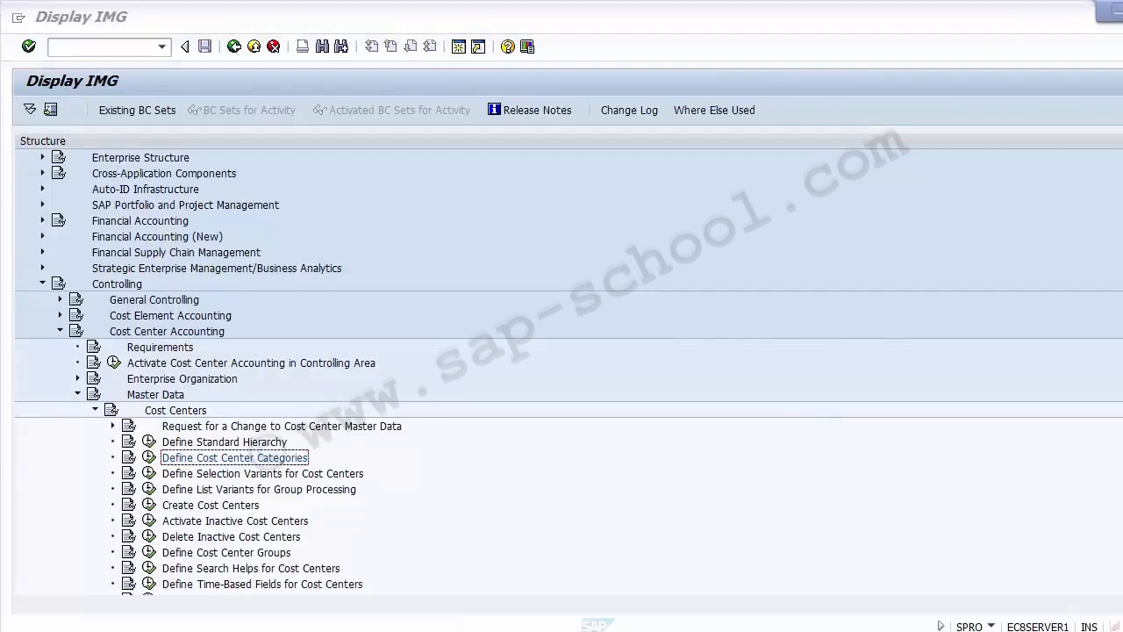
{"action": "scroll", "coordinate": [166, 368], "scroll_direction": "down", "scroll_amount": 1}
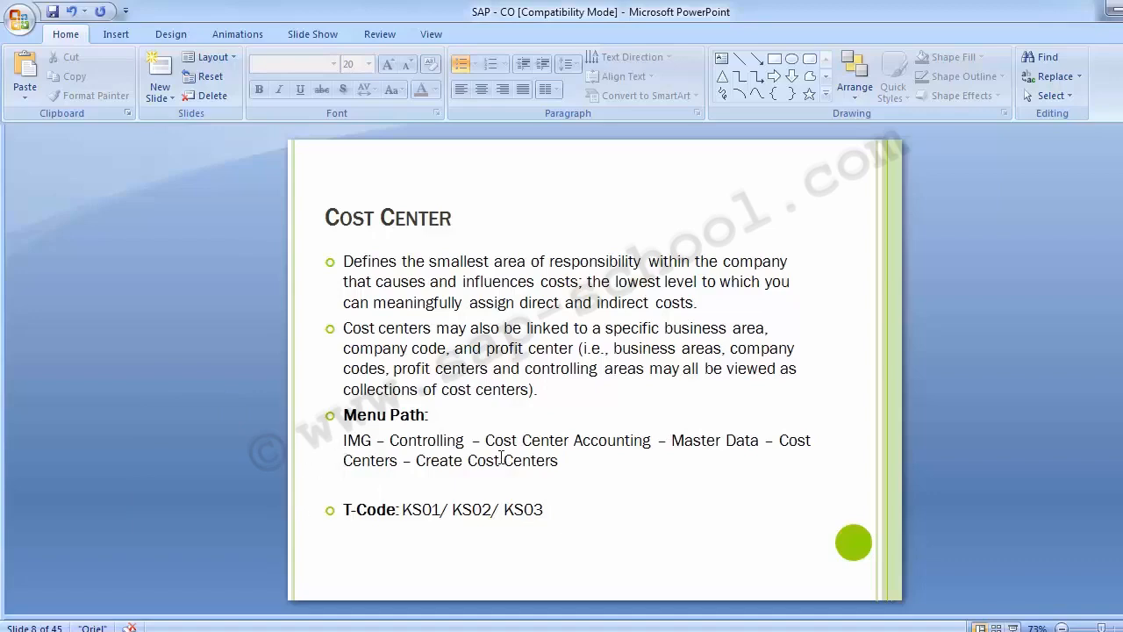
{"action": "left_click", "coordinate": [478, 631]}
{"action": "left_click", "coordinate": [551, 544]}
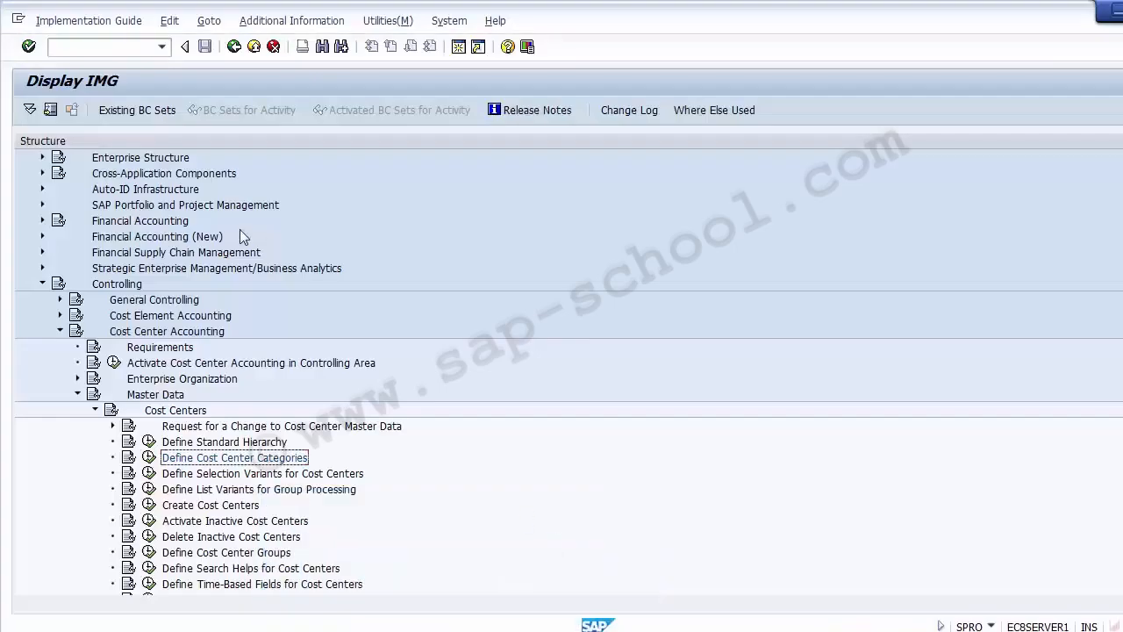
{"action": "left_click", "coordinate": [96, 410]}
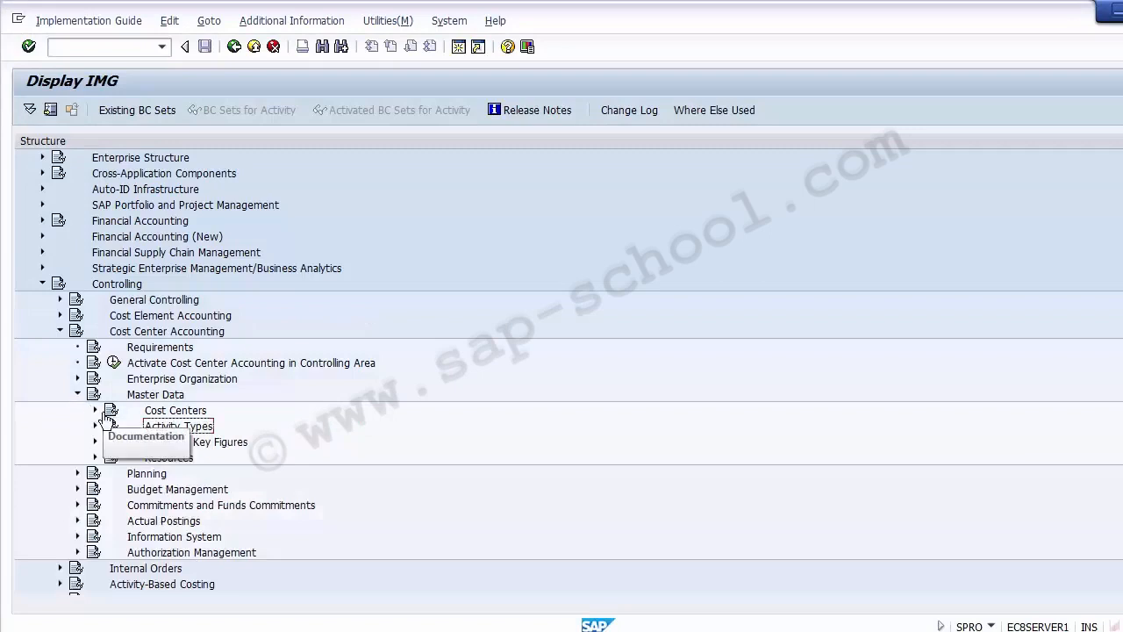
{"action": "left_click", "coordinate": [151, 395]}
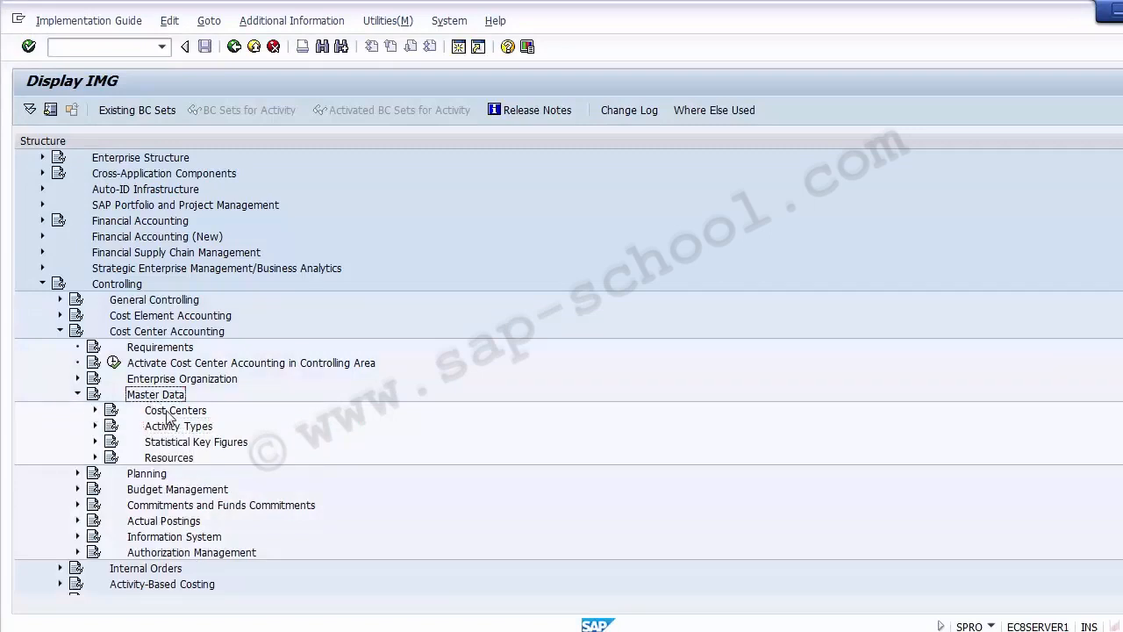
{"action": "left_click", "coordinate": [165, 412]}
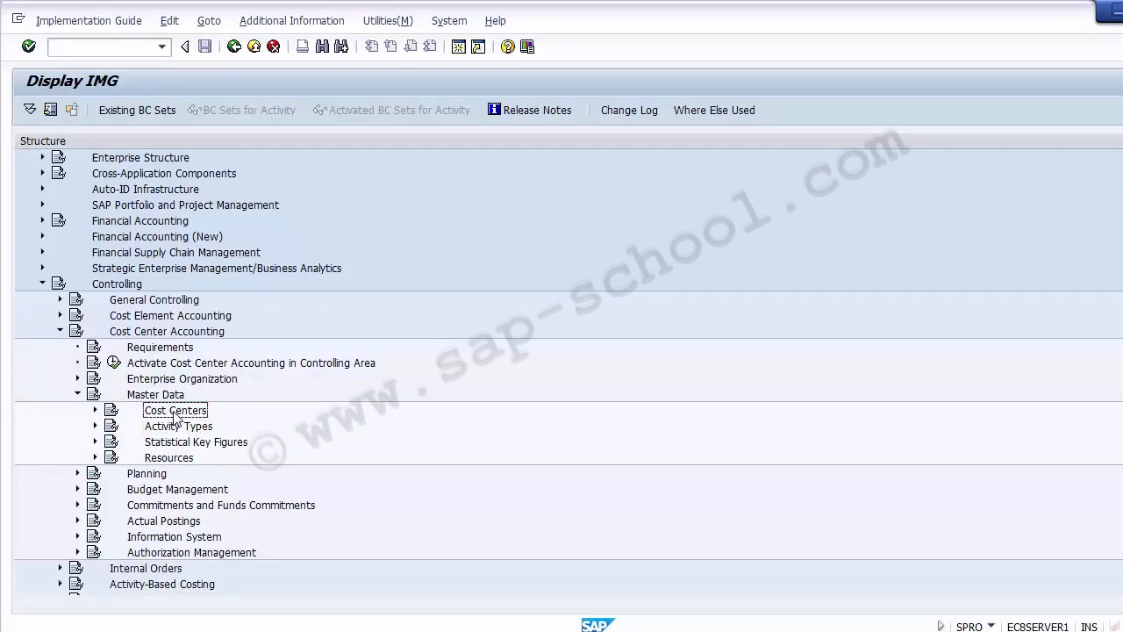
{"action": "left_click", "coordinate": [95, 410]}
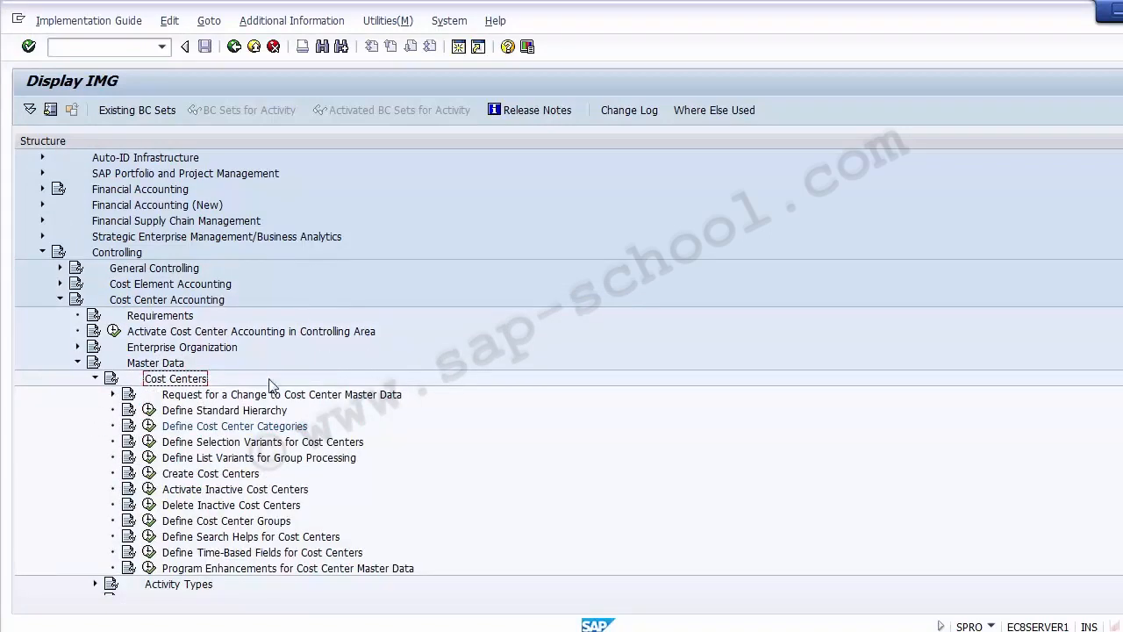
Execute the Create Cost Centers activity and choose Create cost center.
{"action": "left_click", "coordinate": [245, 474]}
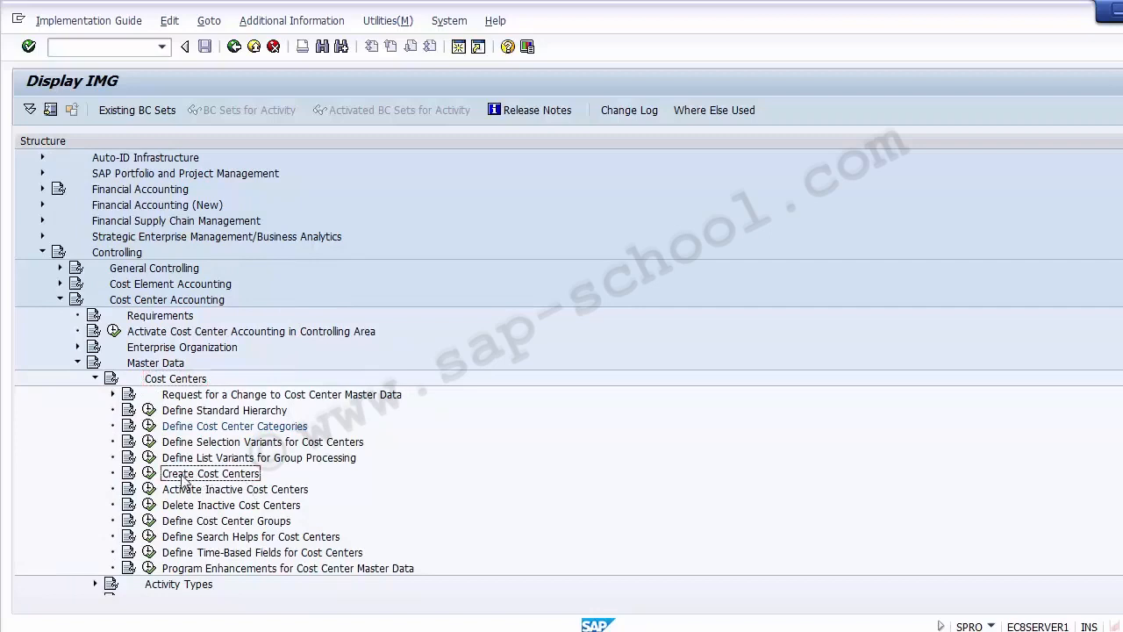
{"action": "left_click", "coordinate": [150, 474]}
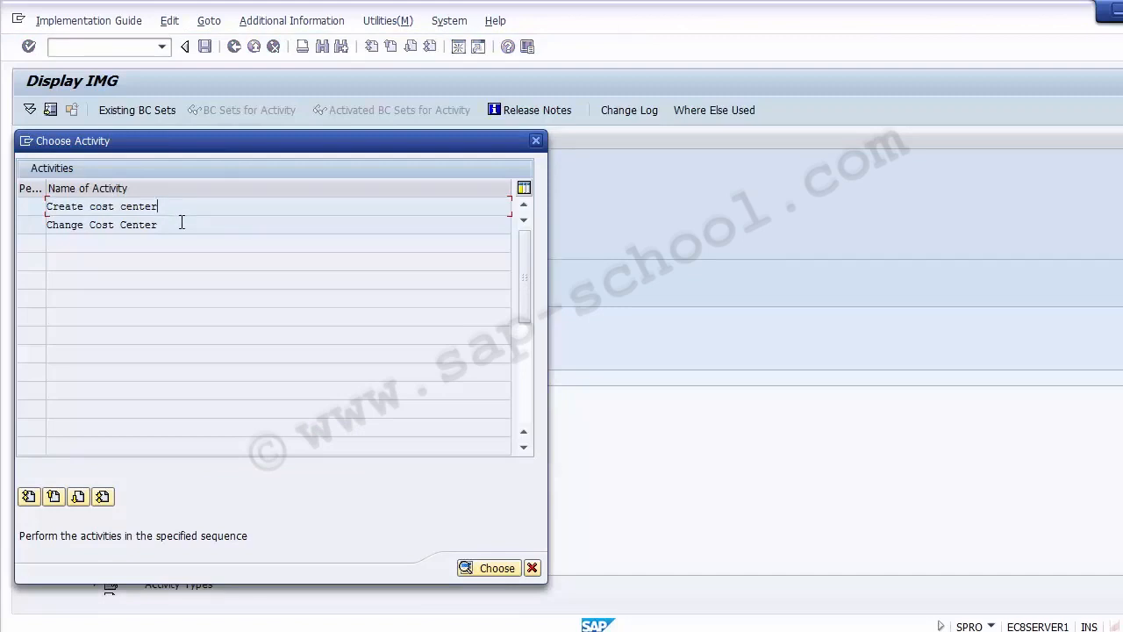
{"action": "left_click", "coordinate": [115, 207]}
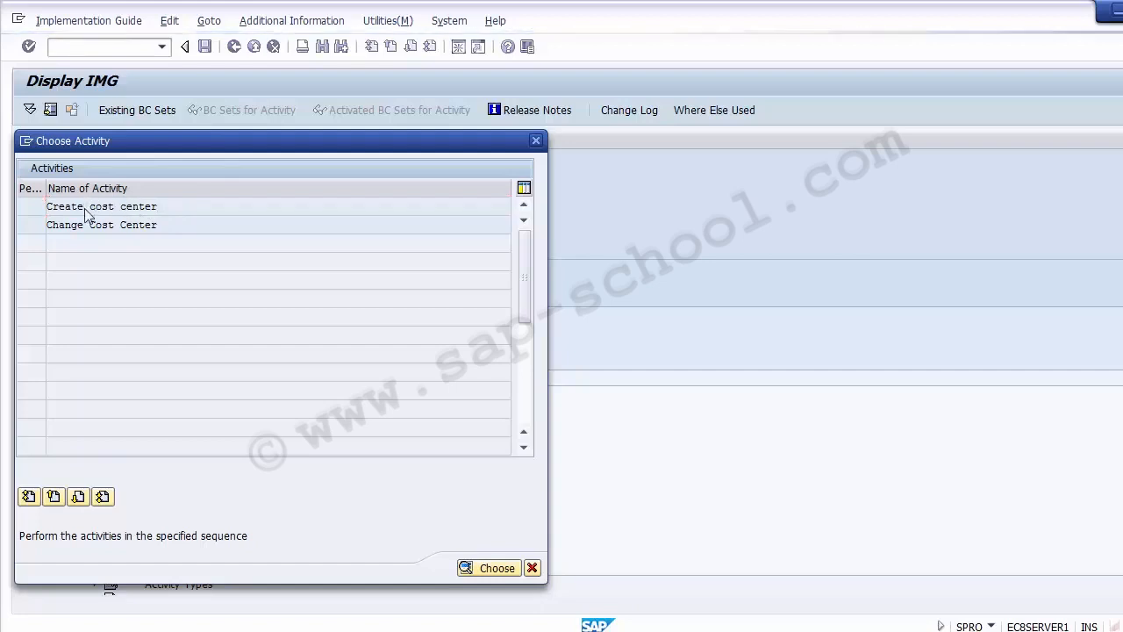
{"action": "double_click", "coordinate": [85, 209]}
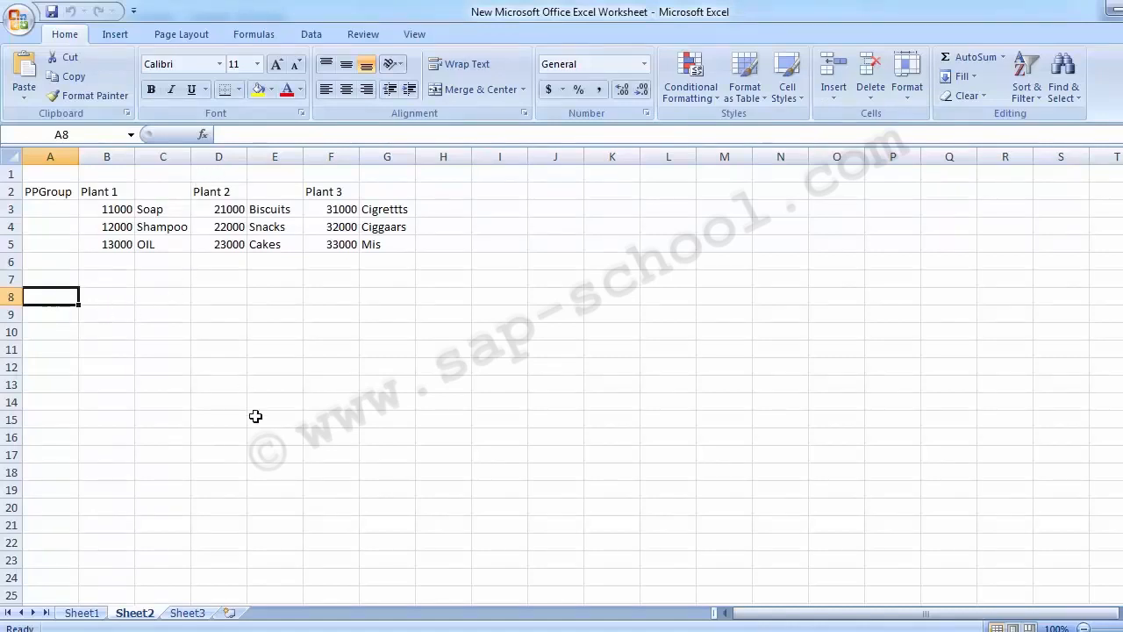
{"action": "left_click", "coordinate": [91, 298]}
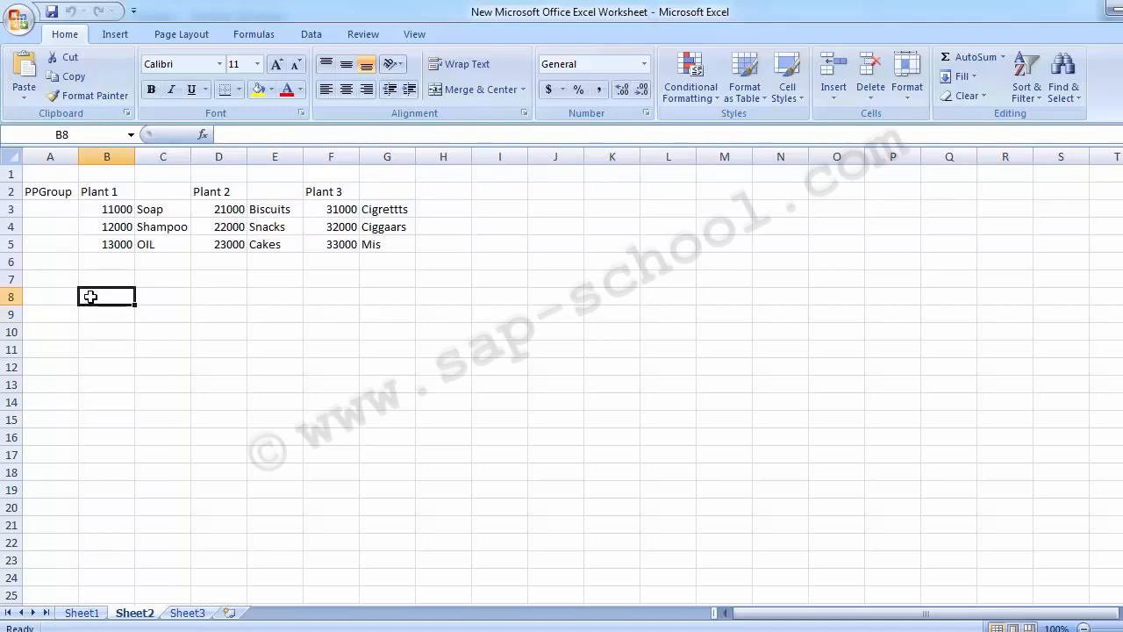
{"action": "type", "text": "Pl"}
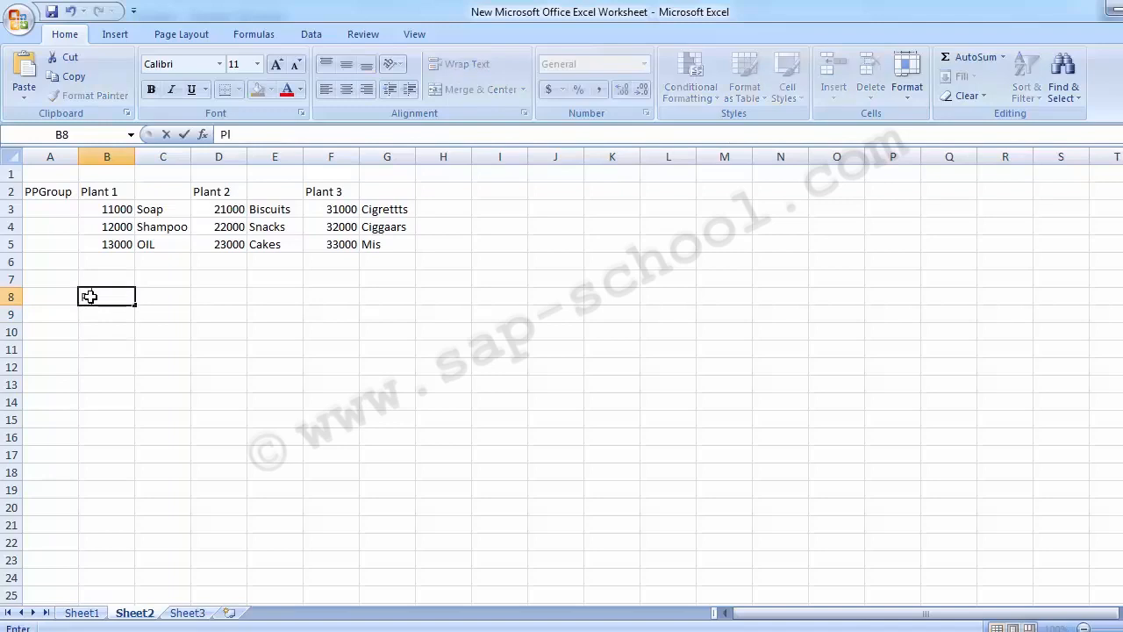
{"action": "key", "text": "Up"}
{"action": "key", "text": "Down"}
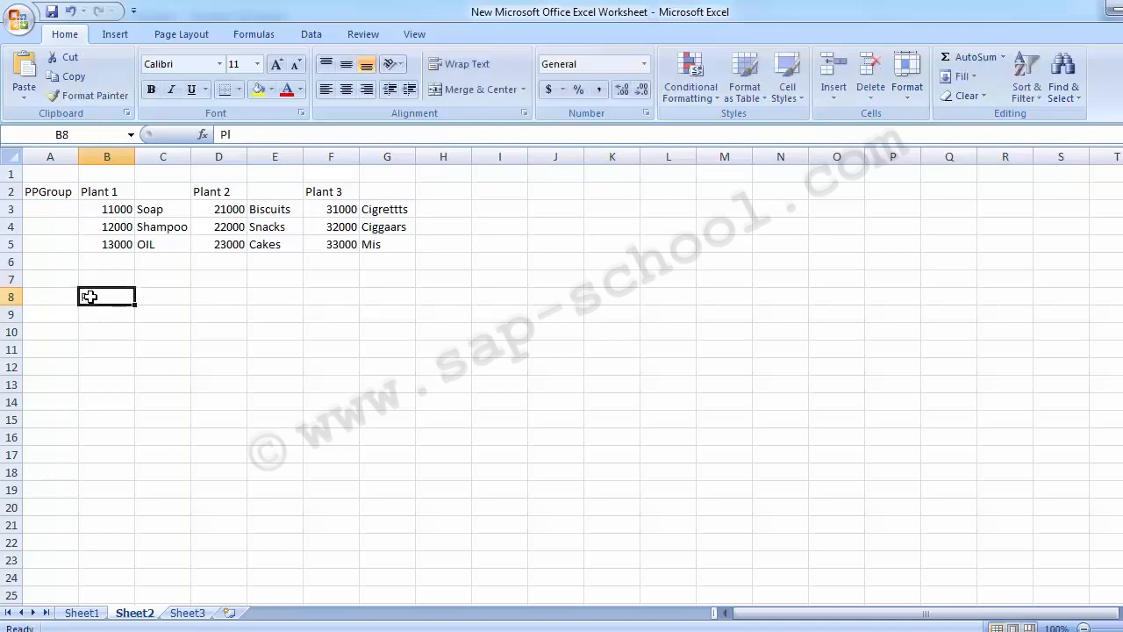
{"action": "key", "text": "Delete"}
Enter Plant 1 in cell B8.
{"action": "key", "text": "Up"}
{"action": "key", "text": "Up"}
{"action": "key", "text": "Up"}
{"action": "key", "text": "Up"}
{"action": "key", "text": "Up"}
{"action": "key", "text": "Up"}
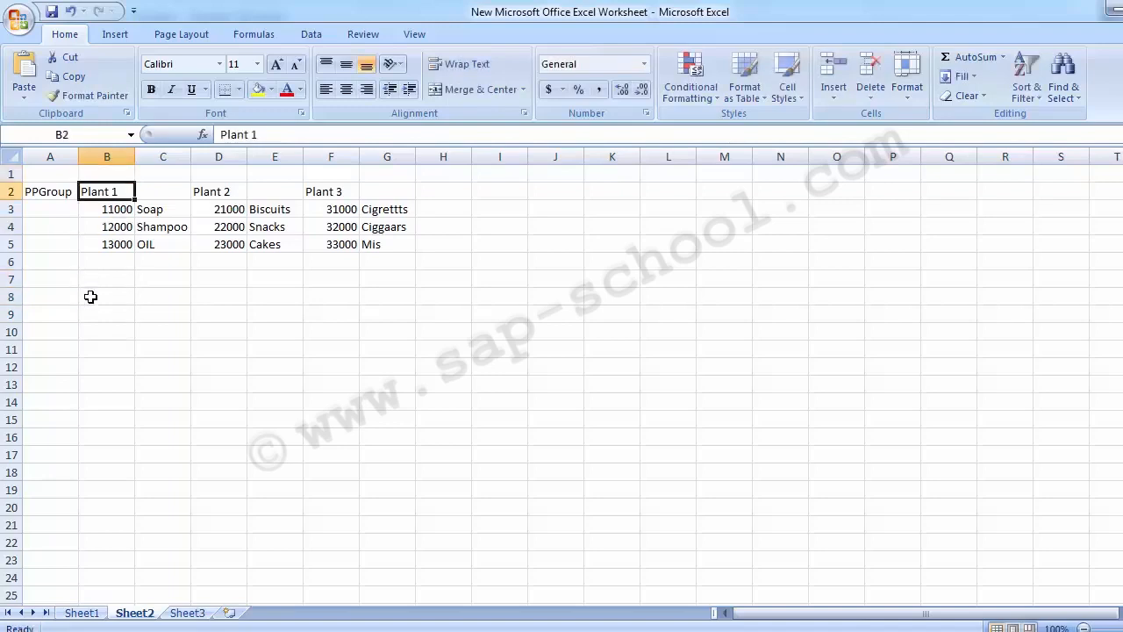
{"action": "key", "text": "Down"}
{"action": "key", "text": "Down"}
{"action": "key", "text": "Down"}
{"action": "key", "text": "Down"}
{"action": "key", "text": "Down"}
{"action": "key", "text": "Down"}
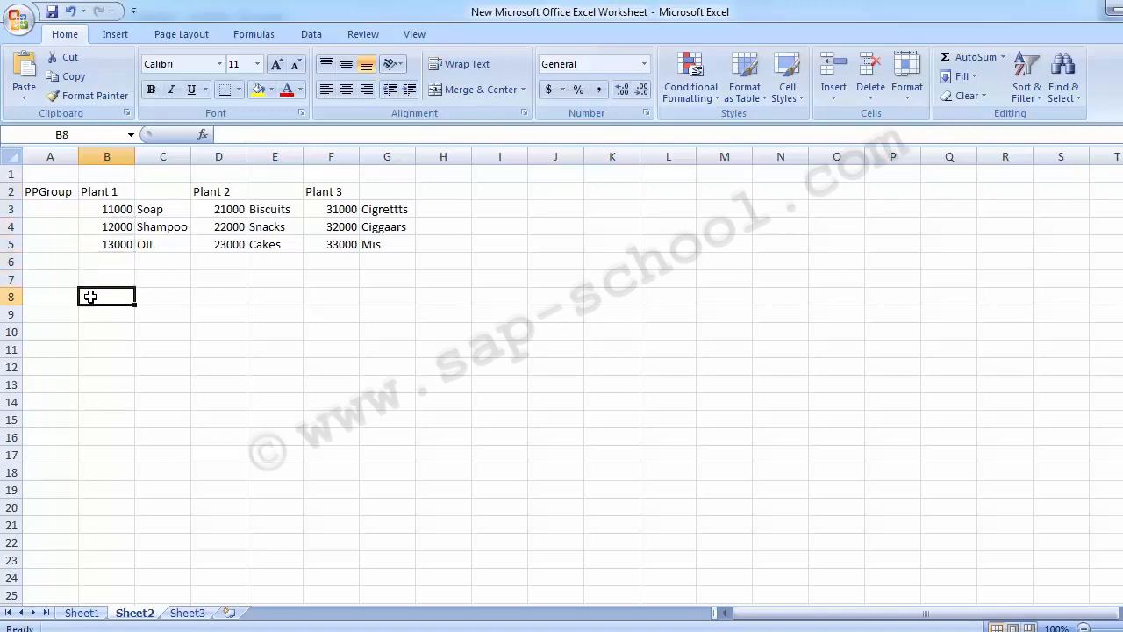
{"action": "type", "text": "P"}
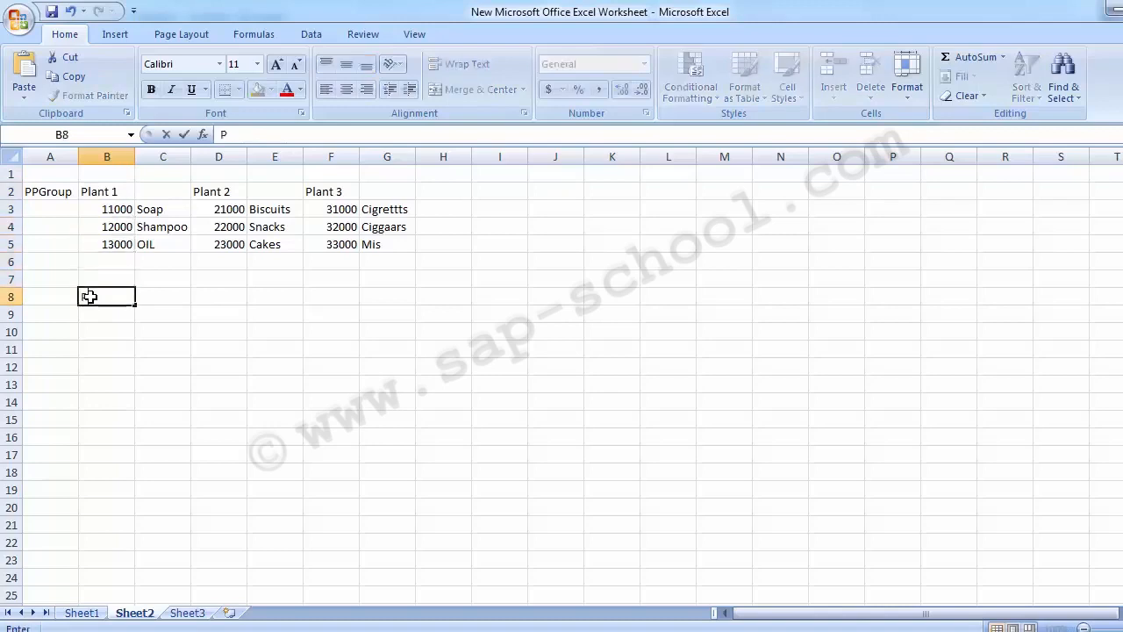
{"action": "type", "text": "lant 1"}
{"action": "key", "text": "Right"}
{"action": "key", "text": "Right"}
{"action": "type", "text": "Pla"}
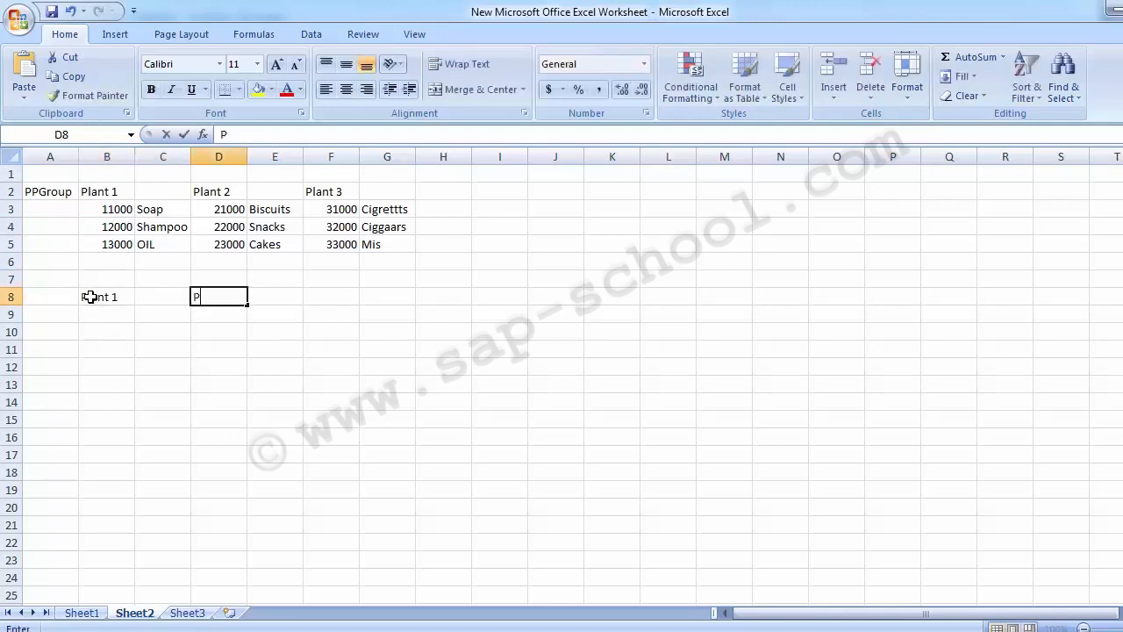
{"action": "key", "text": "BackSpace"}
{"action": "key", "text": "BackSpace"}
{"action": "key", "text": "BackSpace"}
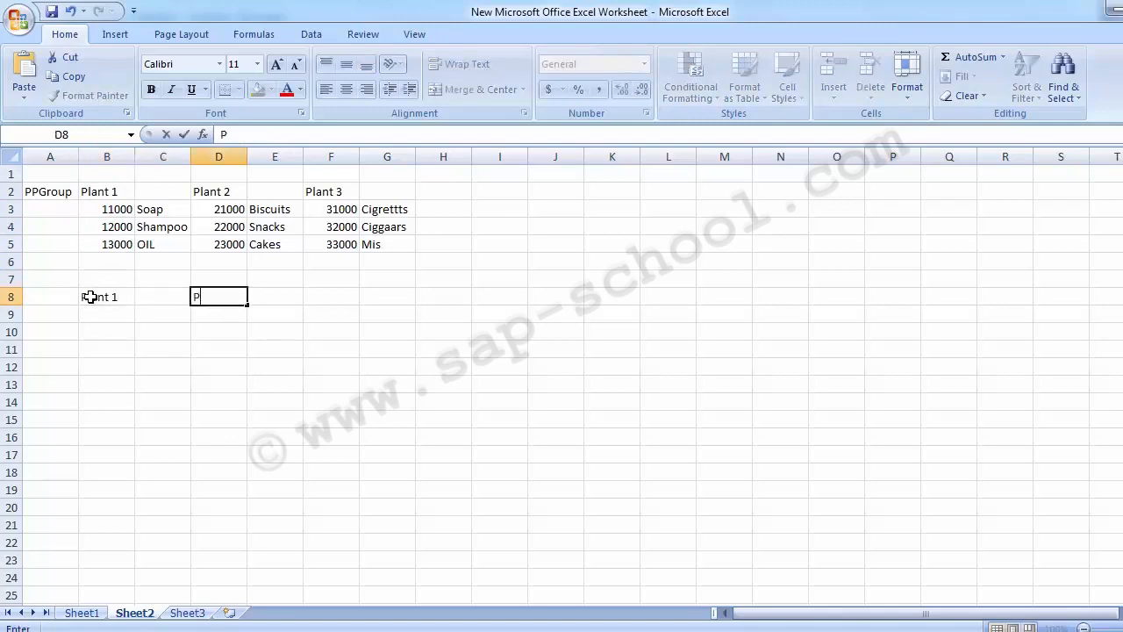
Copy the plant headers from B2:F2 and paste them into row 8 starting at B8.
{"action": "key", "text": "Up"}
{"action": "key", "text": "Up"}
{"action": "key", "text": "Up"}
{"action": "key", "text": "Up"}
{"action": "key", "text": "Up"}
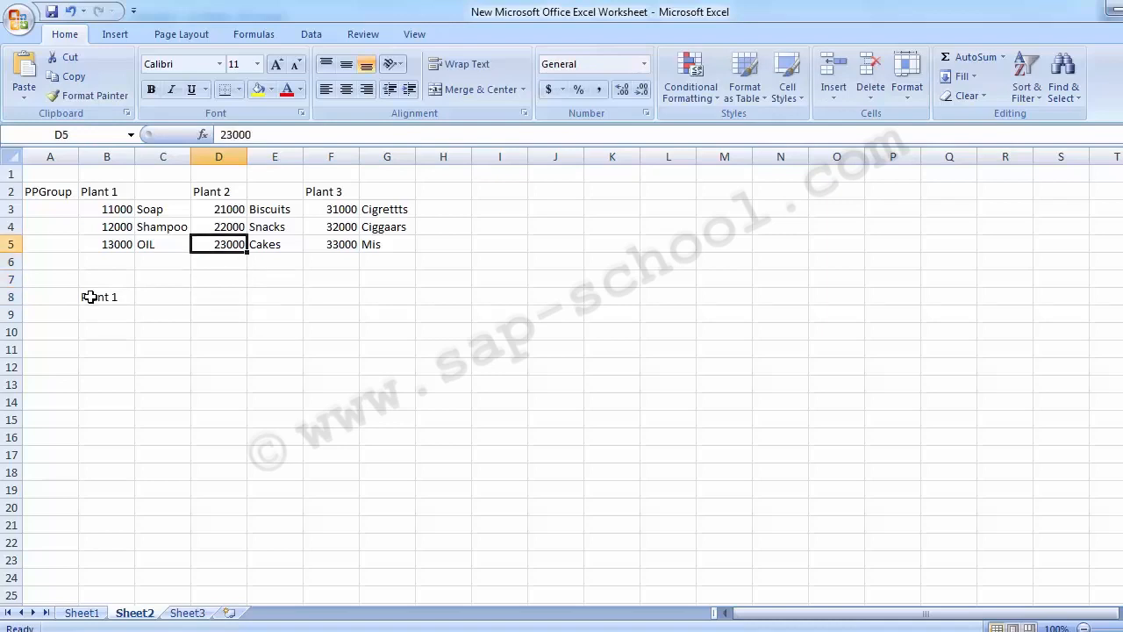
{"action": "key", "text": "Left"}
{"action": "key", "text": "Left"}
{"action": "key", "text": "shift+Right"}
{"action": "key", "text": "shift+Right"}
{"action": "key", "text": "shift+Right"}
{"action": "key", "text": "shift+Right"}
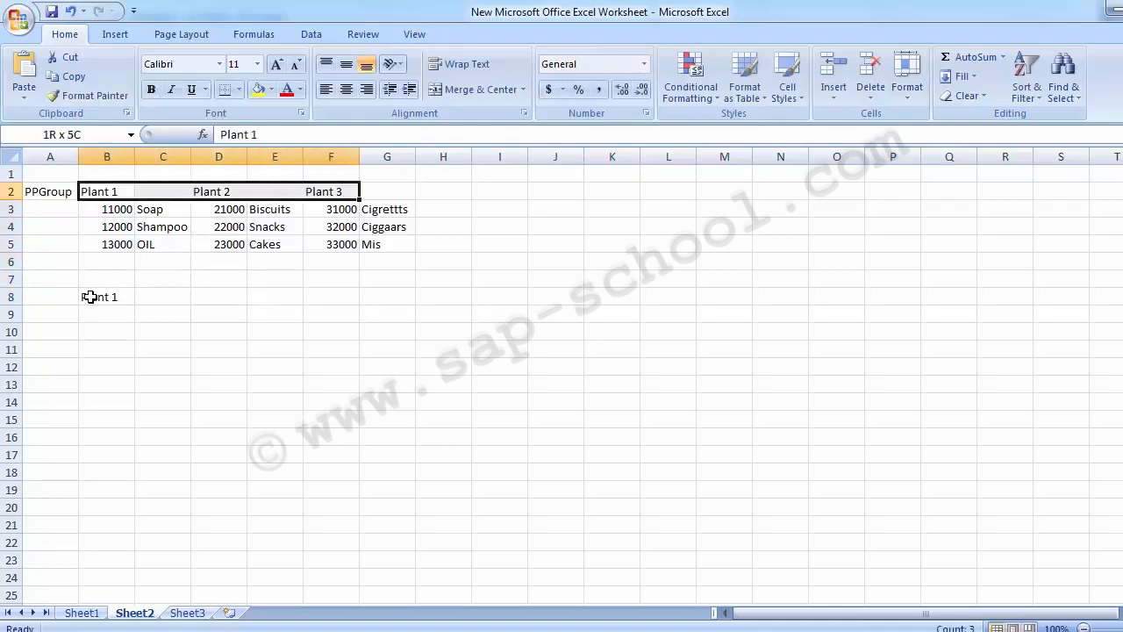
{"action": "key", "text": "ctrl+c"}
{"action": "key", "text": "Down"}
Enter Product A in A9 and copy it into A10:A12.
{"action": "key", "text": "Down"}
{"action": "key", "text": "Down"}
{"action": "key", "text": "Down"}
{"action": "key", "text": "Down"}
{"action": "key", "text": "Down"}
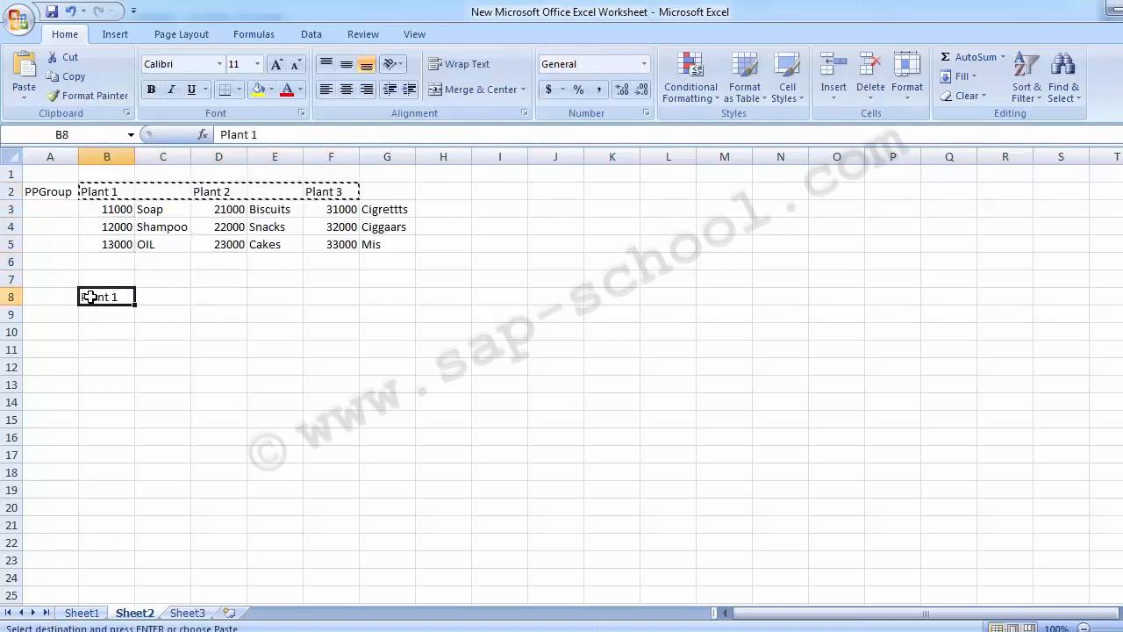
{"action": "key", "text": "Return"}
{"action": "key", "text": "Left"}
{"action": "key", "text": "Down"}
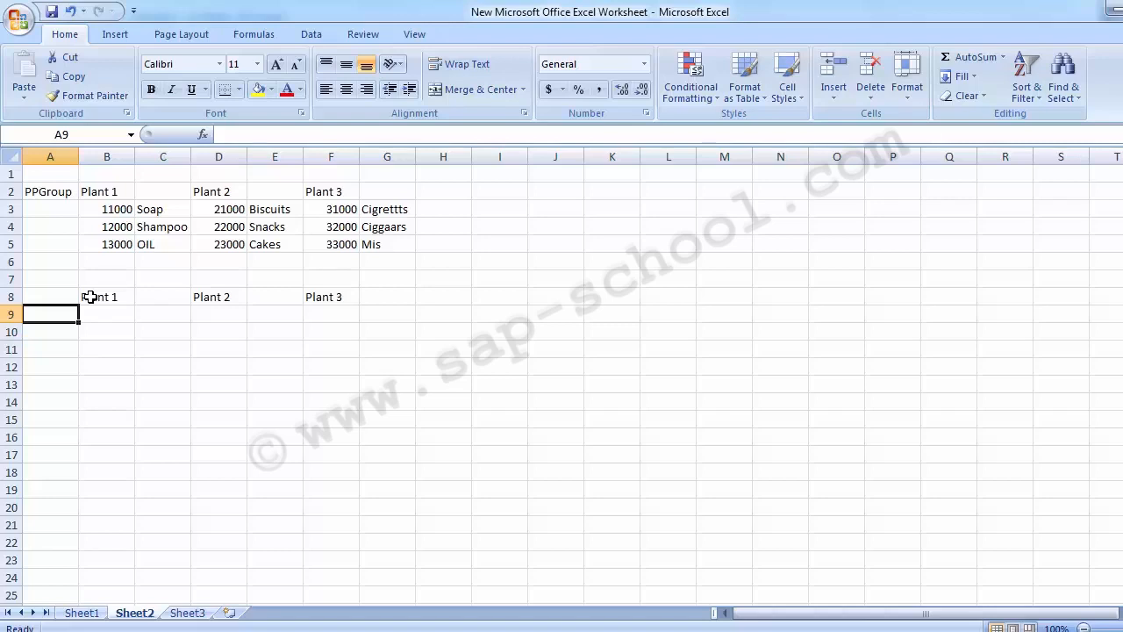
{"action": "type", "text": "Product"}
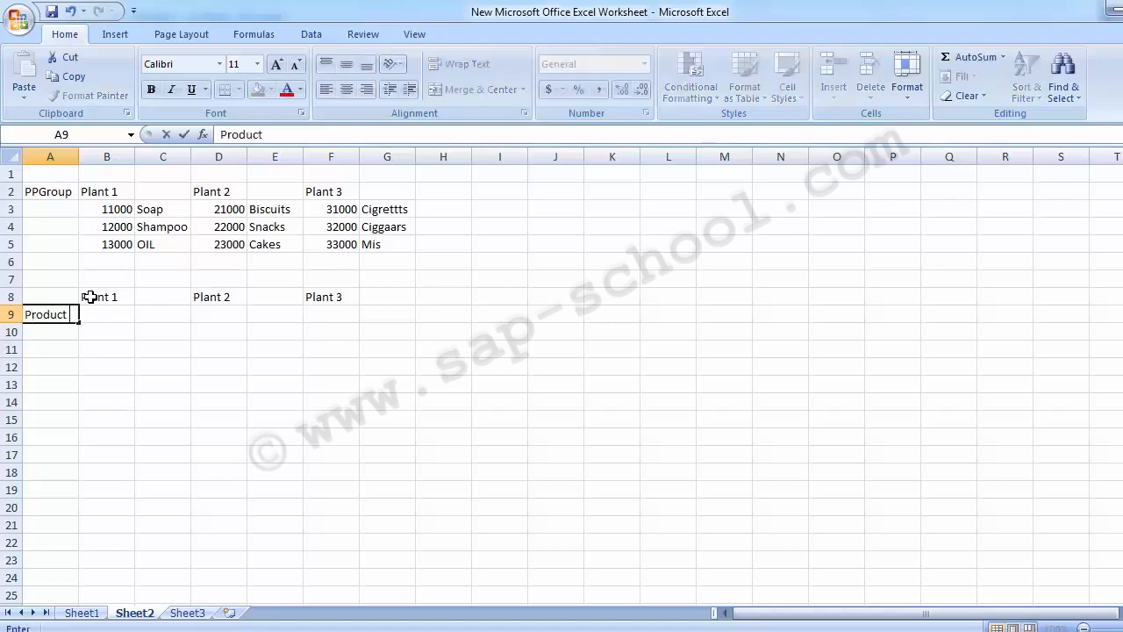
{"action": "type", "text": " A"}
{"action": "key", "text": "Return"}
{"action": "key", "text": "Up"}
{"action": "key", "text": "ctrl+c"}
{"action": "key", "text": "Down"}
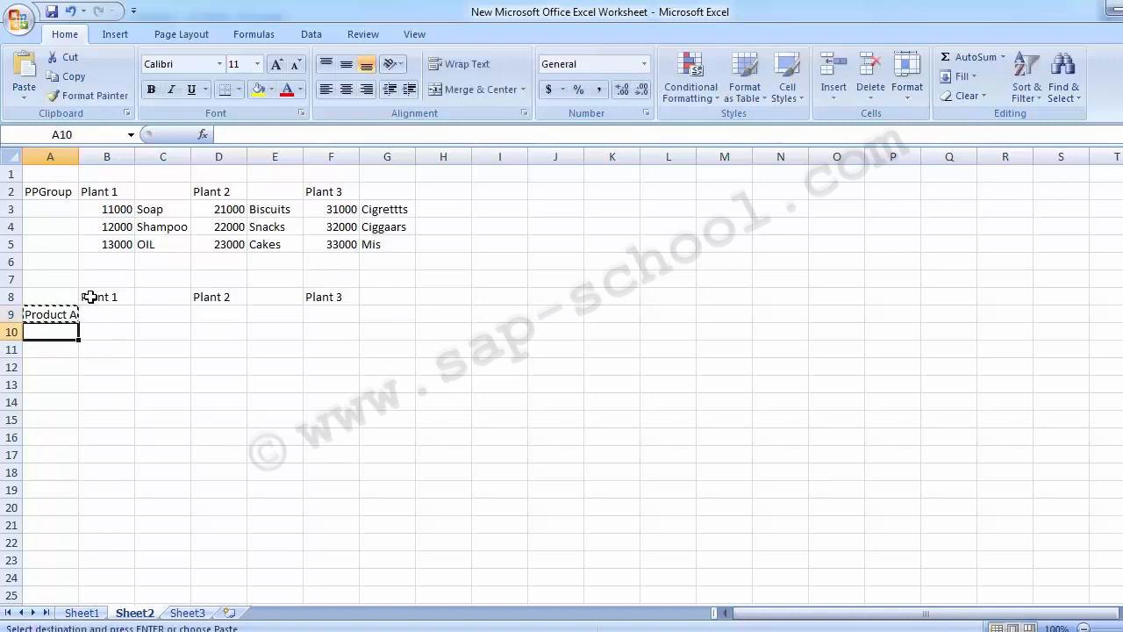
{"action": "key", "text": "shift+Down"}
{"action": "key", "text": "shift+Down"}
{"action": "key", "text": "Return"}
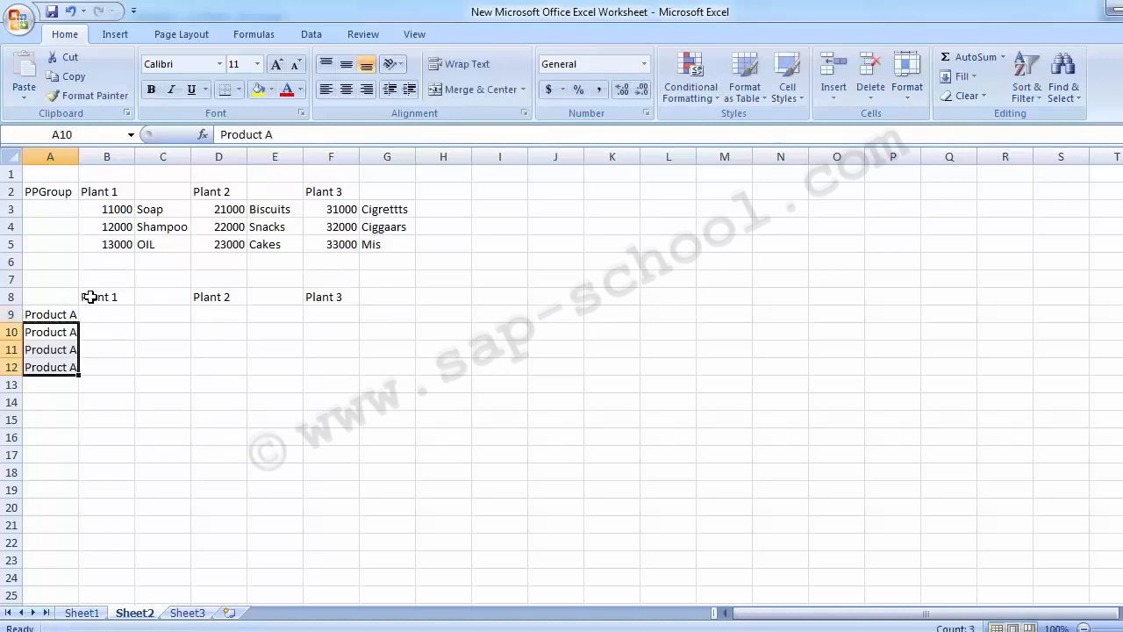
Change the copies in A10 and A11 to Product B and Product C.
{"action": "key", "text": "F2"}
{"action": "key", "text": "BackSpace"}
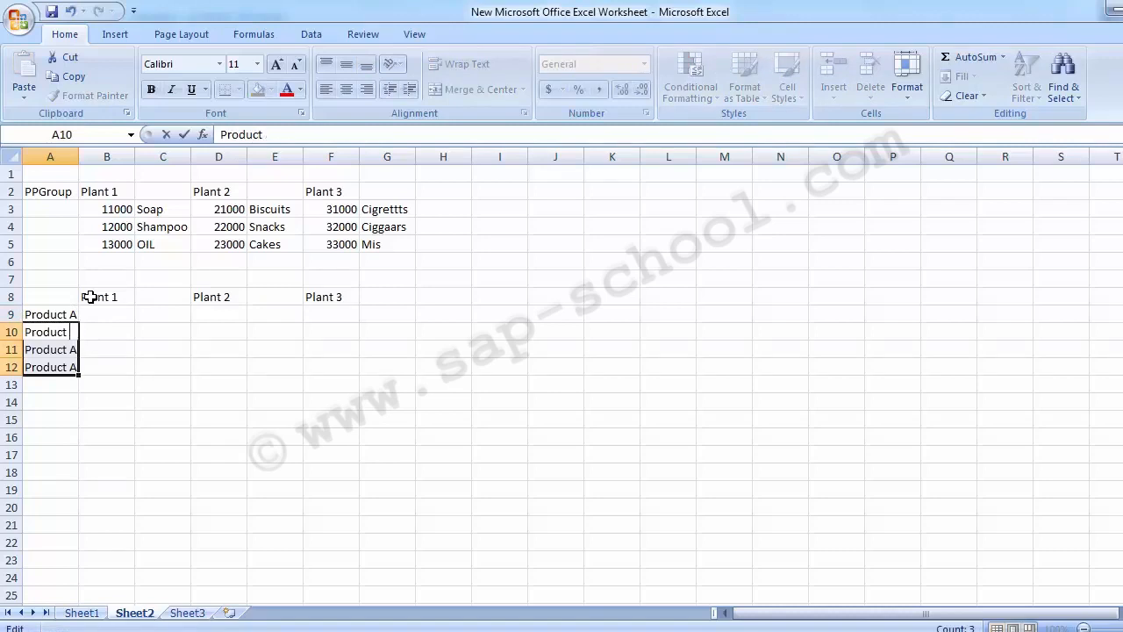
{"action": "type", "text": "B"}
{"action": "key", "text": "Return"}
{"action": "key", "text": "F2"}
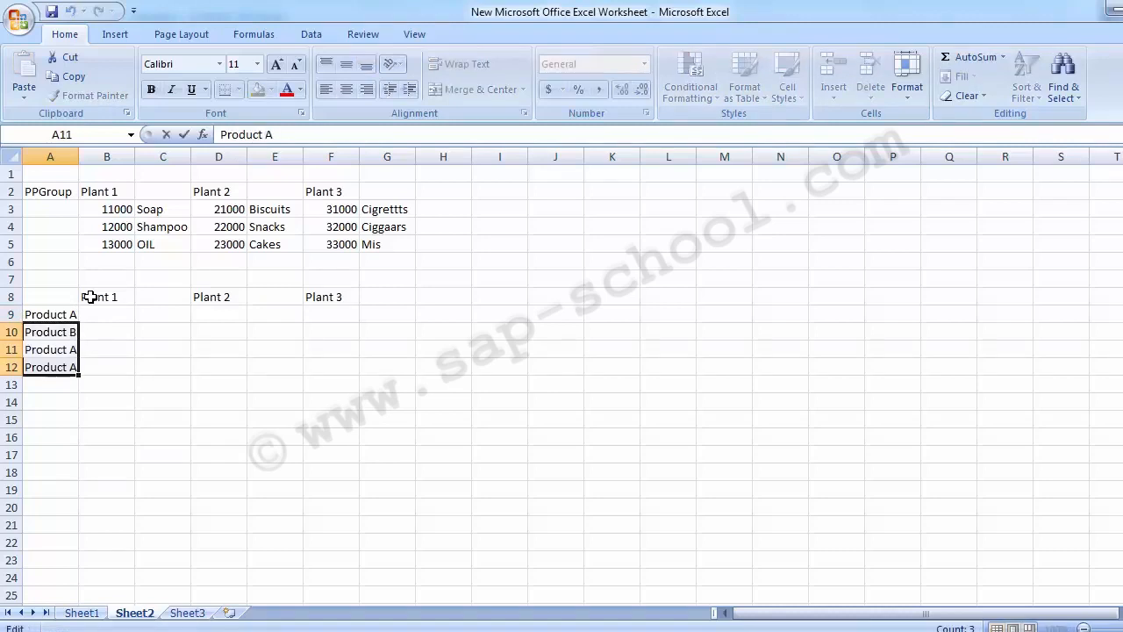
{"action": "key", "text": "BackSpace"}
{"action": "type", "text": "C"}
{"action": "key", "text": "Return"}
Clear cell A12.
{"action": "key", "text": "Down"}
{"action": "key", "text": "Up"}
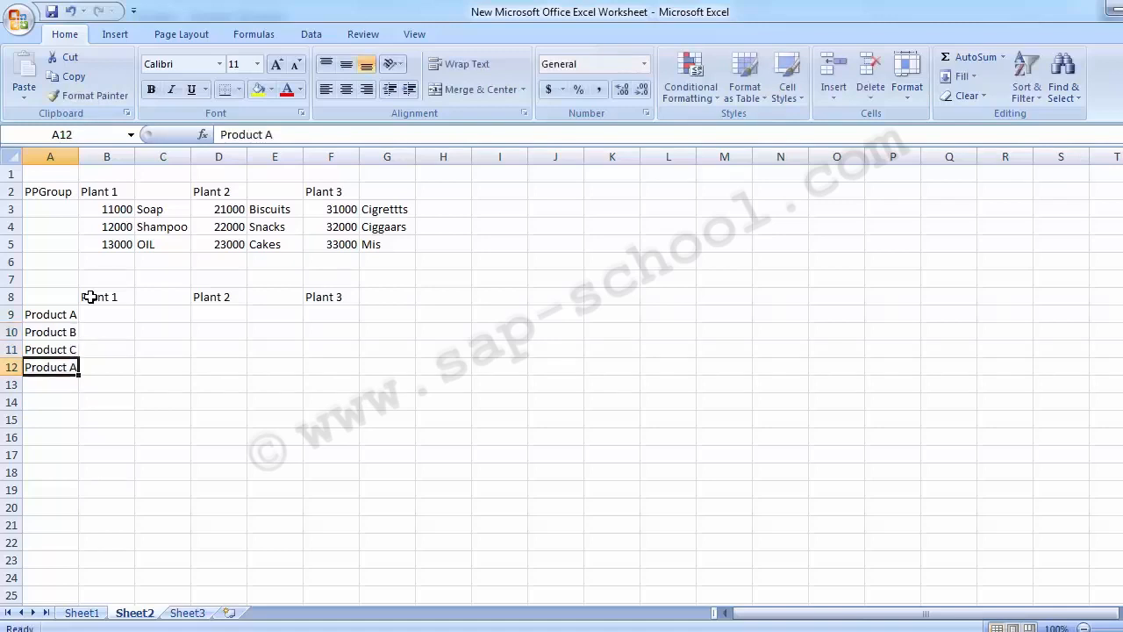
{"action": "key", "text": "Delete"}
{"action": "key", "text": "Right"}
{"action": "key", "text": "Up"}
{"action": "key", "text": "Up"}
{"action": "key", "text": "Up"}
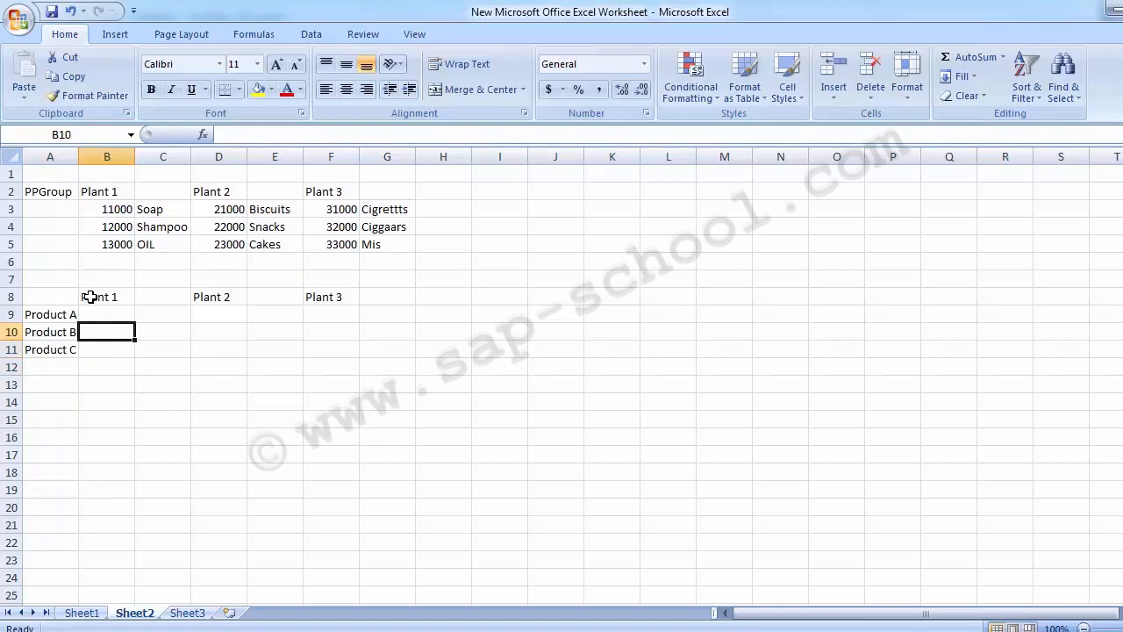
{"action": "left_click", "coordinate": [53, 314]}
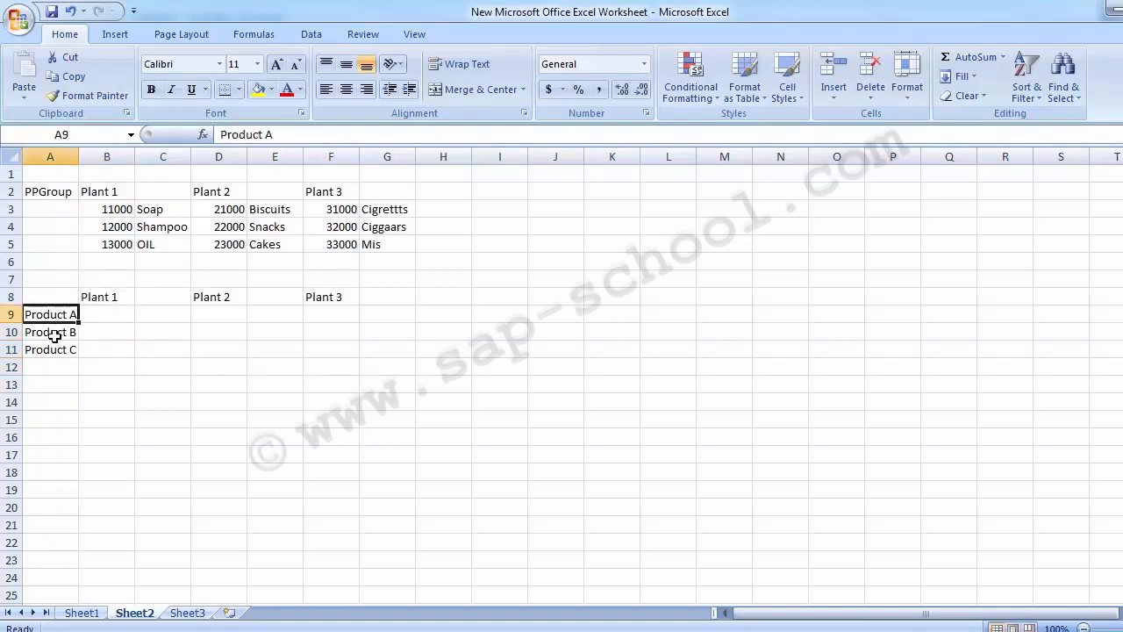
{"action": "left_click", "coordinate": [53, 352]}
{"action": "left_click", "coordinate": [51, 332]}
{"action": "left_click", "coordinate": [50, 316]}
{"action": "left_click", "coordinate": [105, 302]}
{"action": "left_click", "coordinate": [105, 313]}
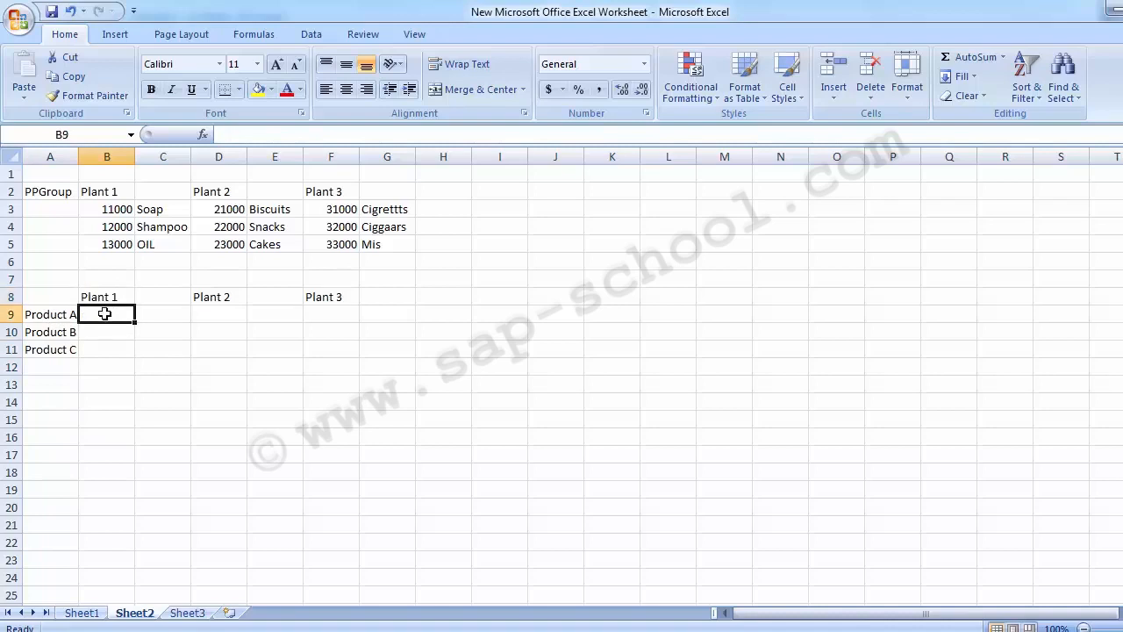
Clear the product labels in A9:A11.
{"action": "left_click_drag", "start_coordinate": [63, 318], "coordinate": [56, 361]}
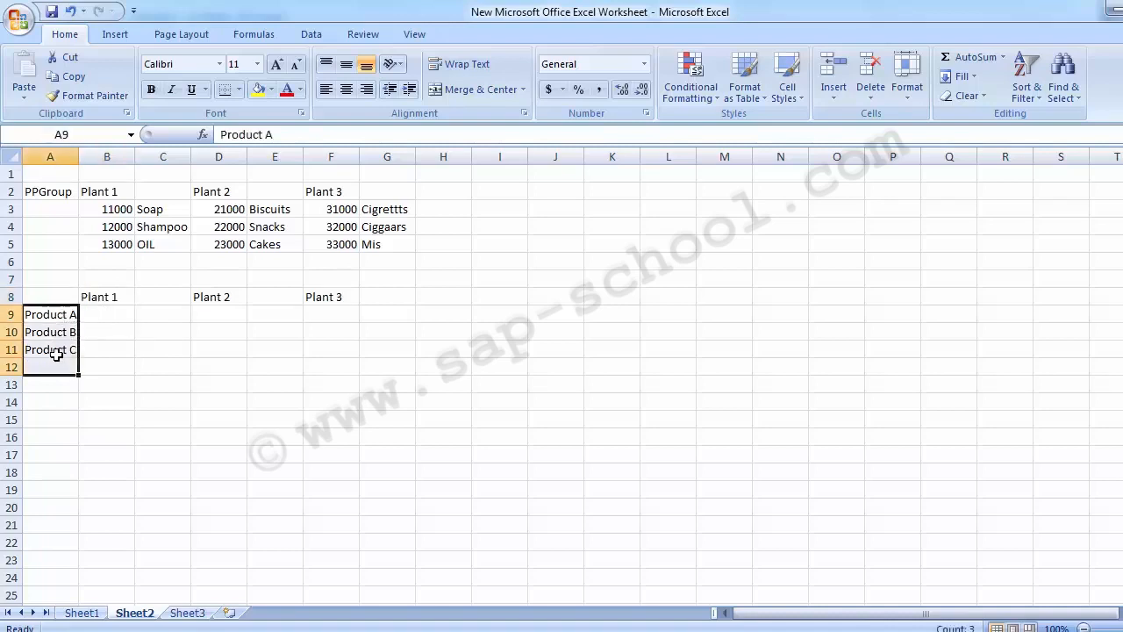
{"action": "left_click_drag", "start_coordinate": [55, 316], "coordinate": [54, 349]}
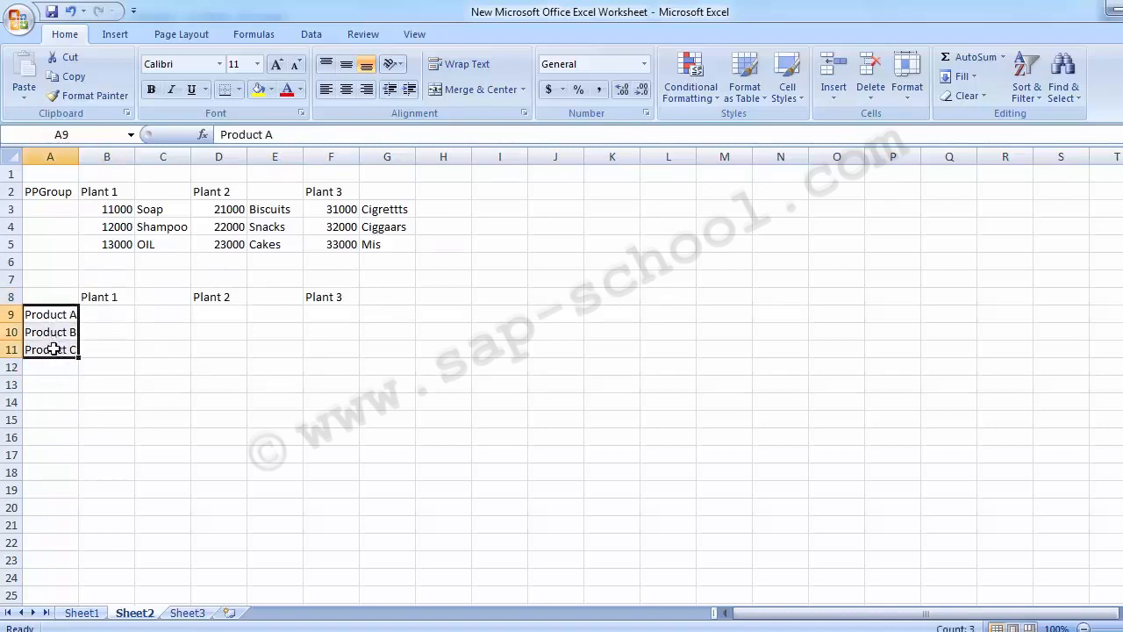
{"action": "key", "text": "Delete"}
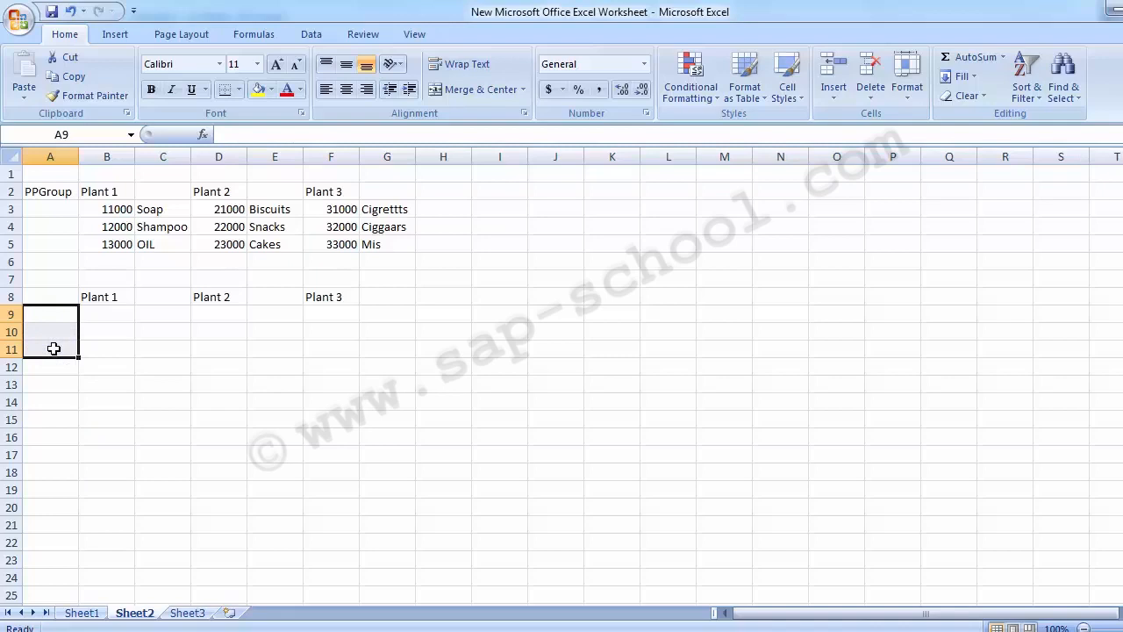
Enter the department labels Prodction in A9 and HR in A10.
{"action": "type", "text": "Pr"}
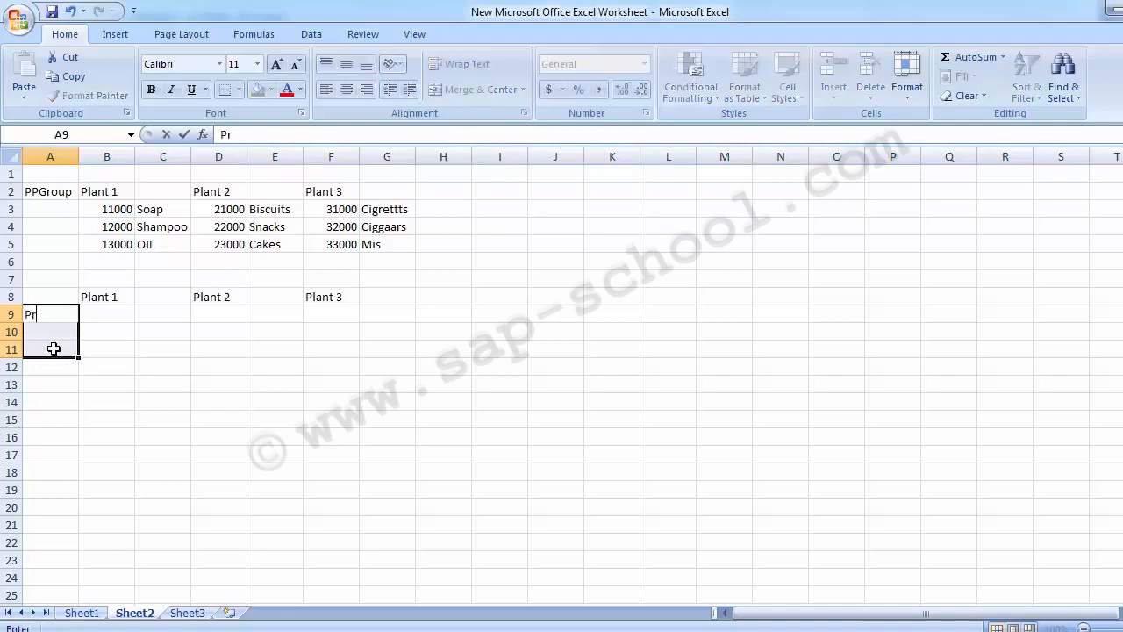
{"action": "type", "text": "odction"}
{"action": "key", "text": "Return"}
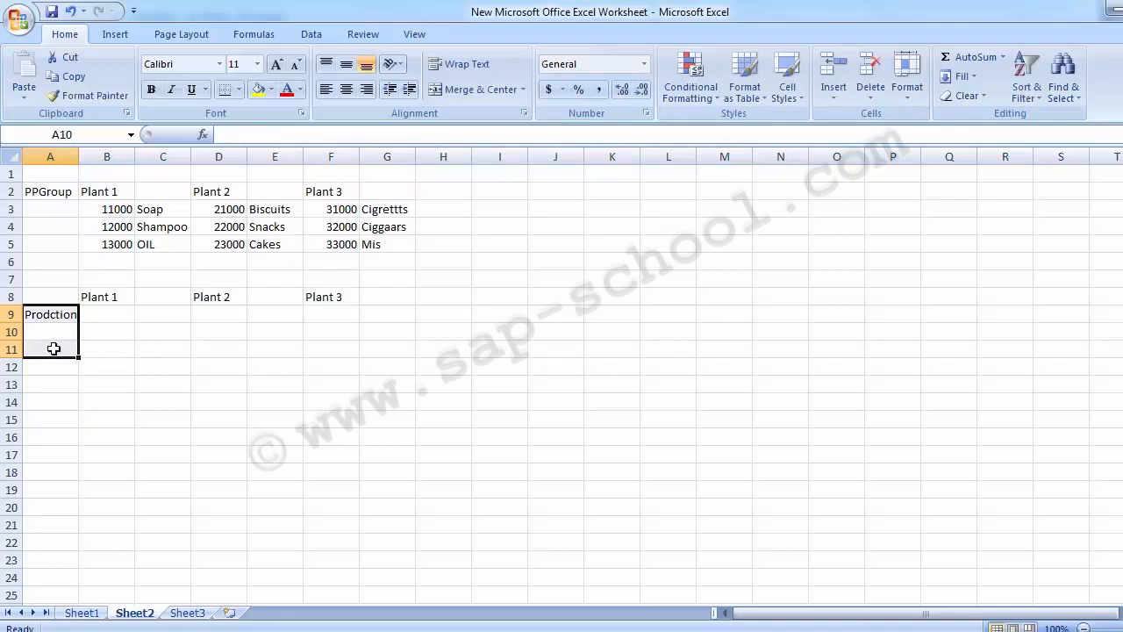
{"action": "key", "text": "Down"}
{"action": "key", "text": "Right"}
{"action": "key", "text": "Left"}
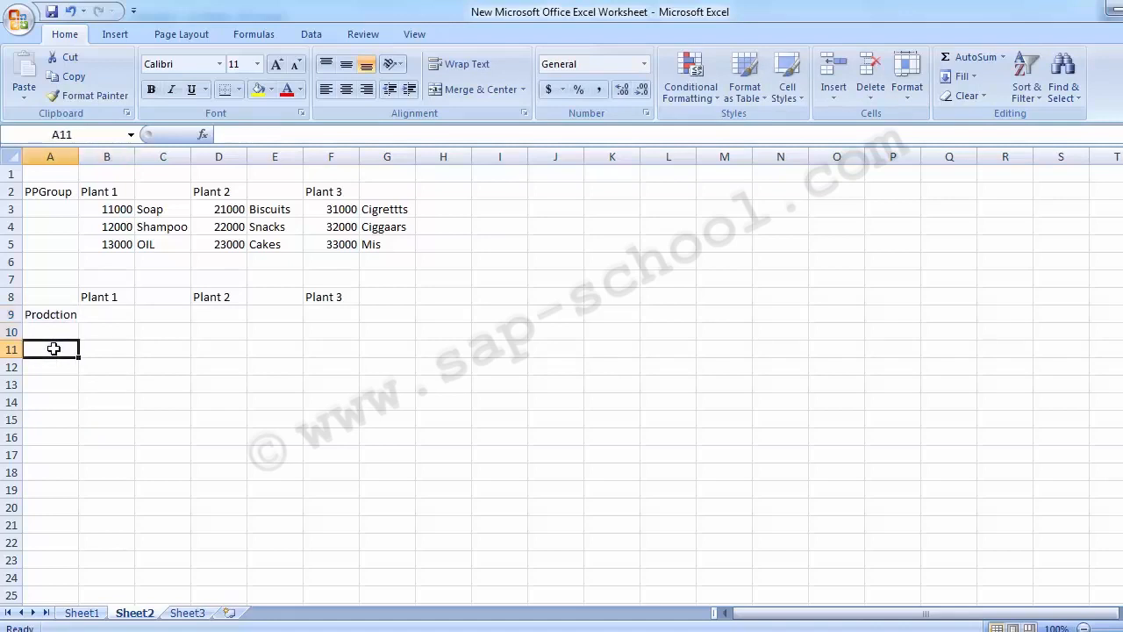
{"action": "key", "text": "Up"}
{"action": "type", "text": "HR"}
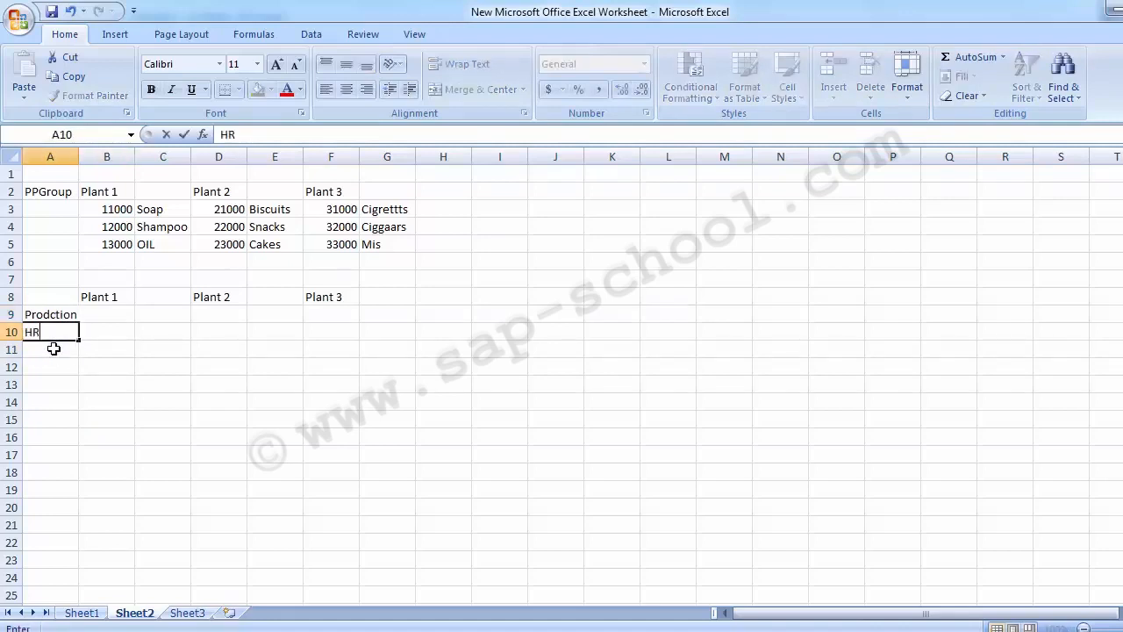
{"action": "key", "text": "Return"}
Enter Selling & Dist., Admin., Acconts and IT in A11 through A14.
{"action": "type", "text": "Sel"}
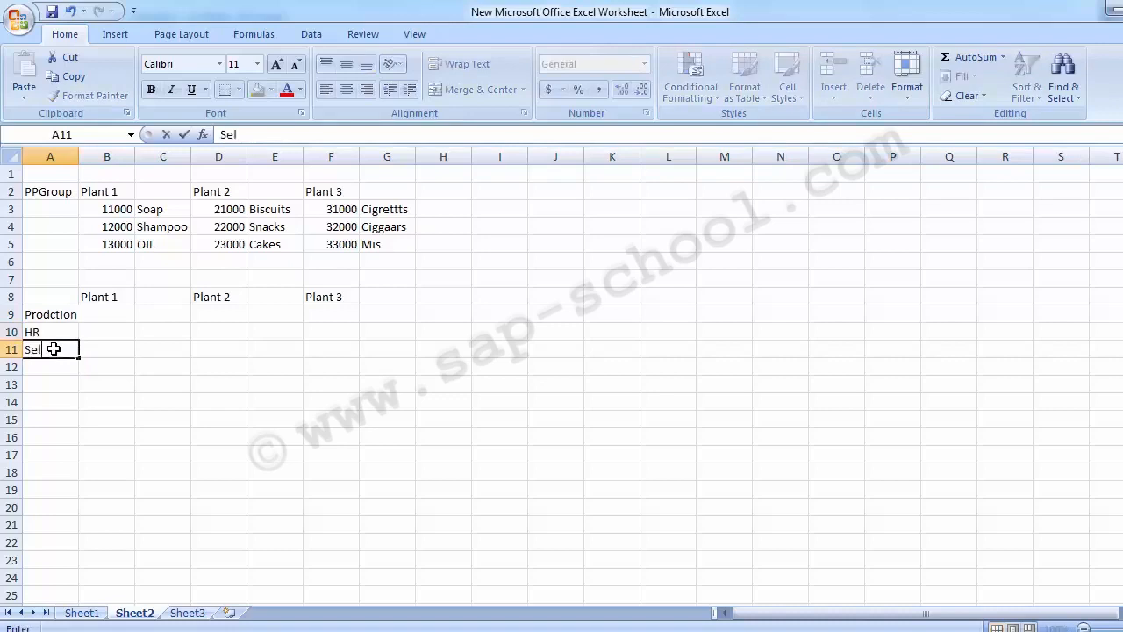
{"action": "type", "text": "ling & Dist"}
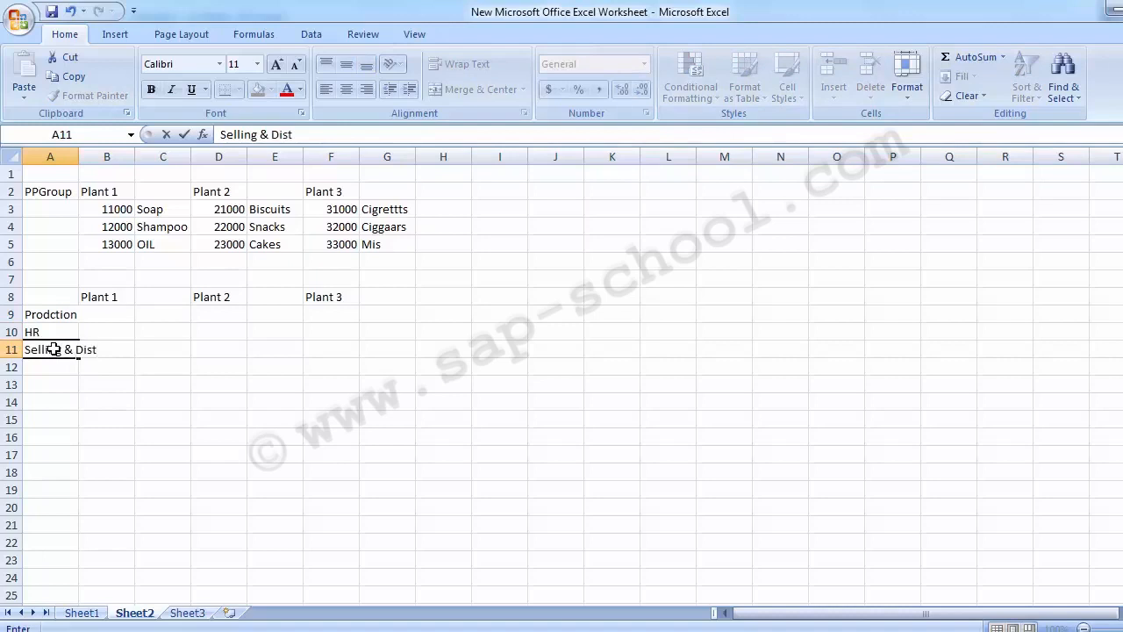
{"action": "type", "text": "."}
{"action": "key", "text": "Return"}
{"action": "type", "text": "Admin."}
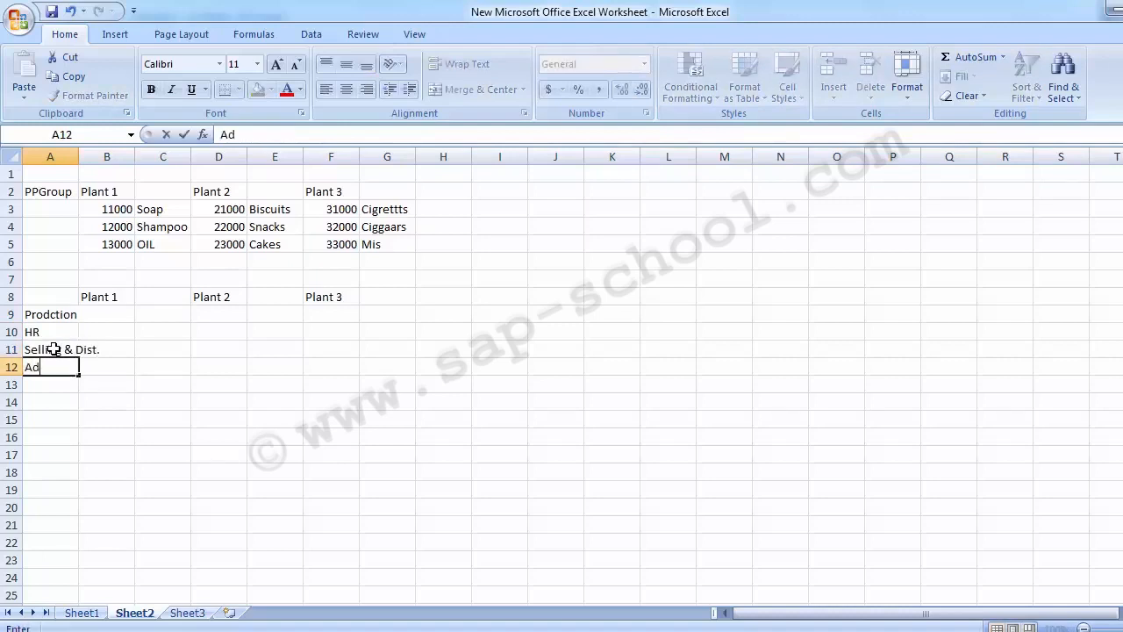
{"action": "key", "text": "Return"}
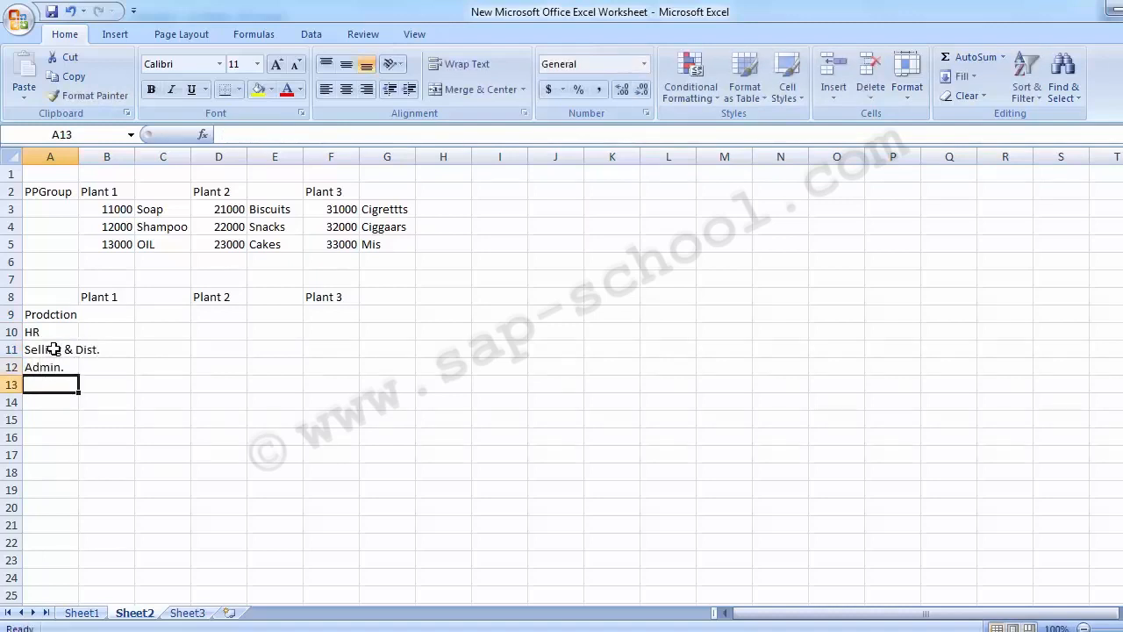
{"action": "type", "text": "Acconts"}
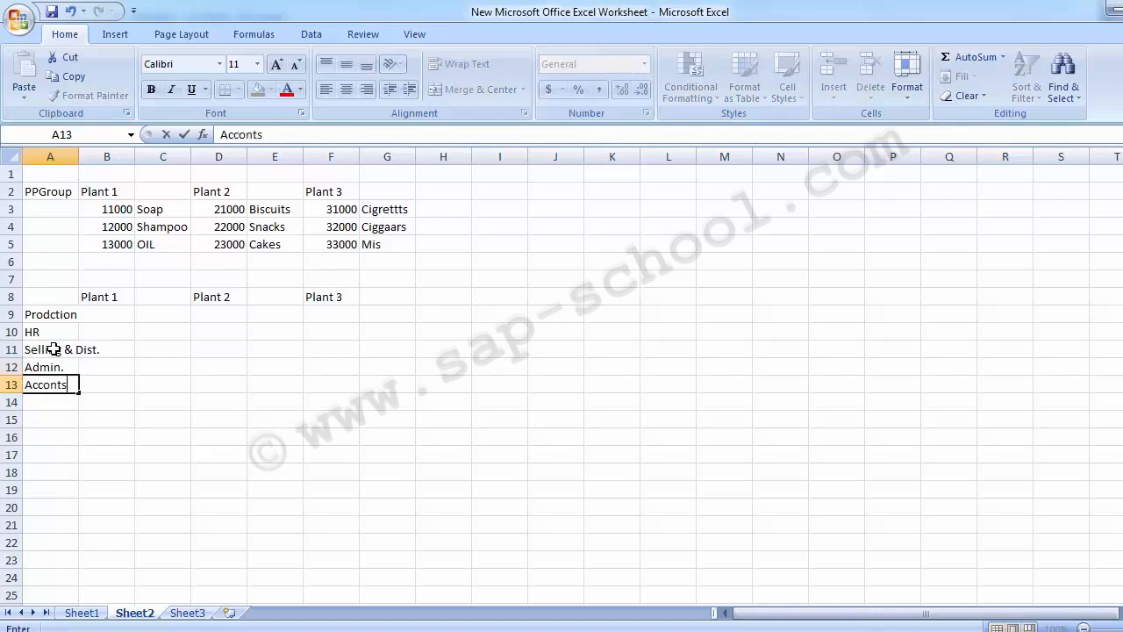
{"action": "key", "text": "Return"}
{"action": "type", "text": "IT"}
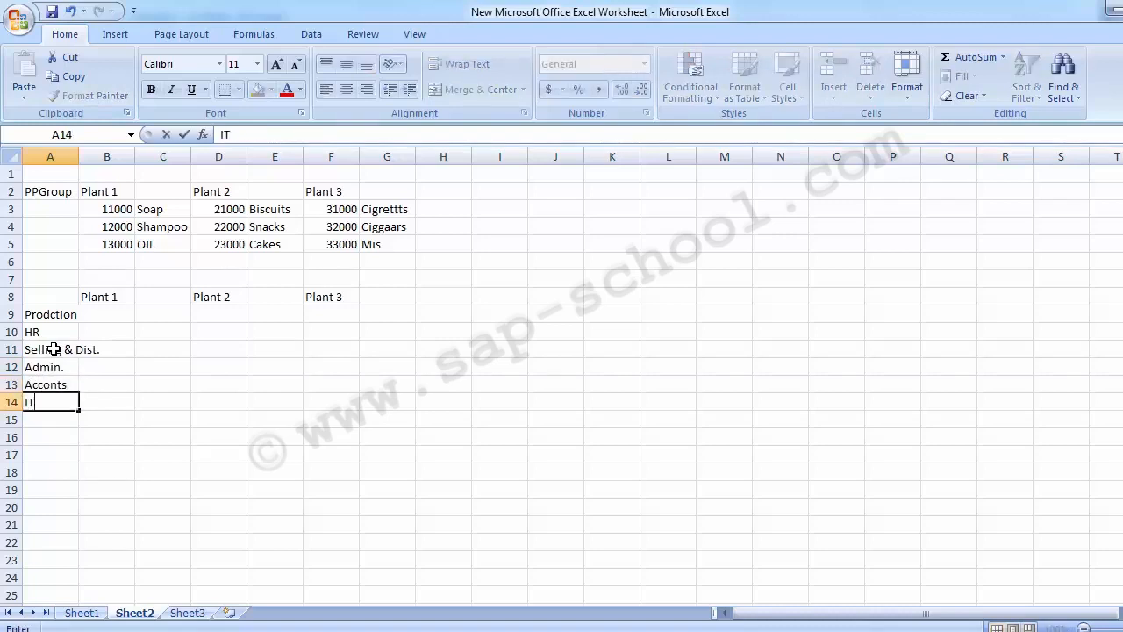
{"action": "key", "text": "Tab"}
Autofit column A to fit the department labels.
{"action": "key", "text": "Up"}
{"action": "key", "text": "Up"}
{"action": "key", "text": "Up"}
{"action": "key", "text": "Up"}
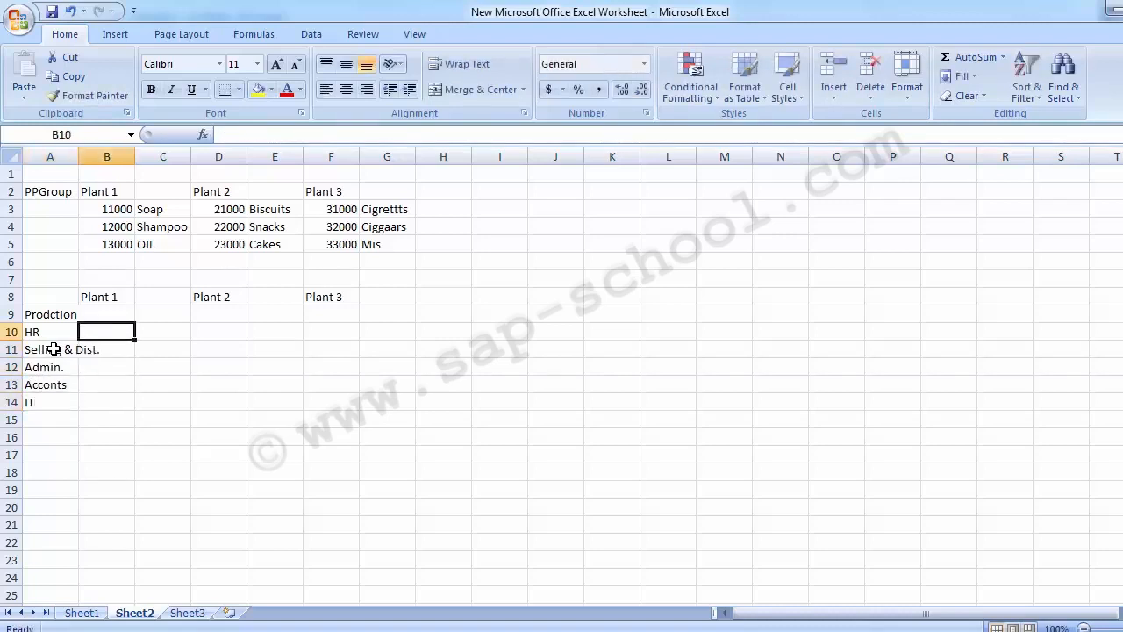
{"action": "double_click", "coordinate": [79, 153]}
{"action": "left_click_drag", "start_coordinate": [98, 316], "coordinate": [60, 411]}
{"action": "left_click", "coordinate": [133, 318]}
{"action": "left_click", "coordinate": [221, 314]}
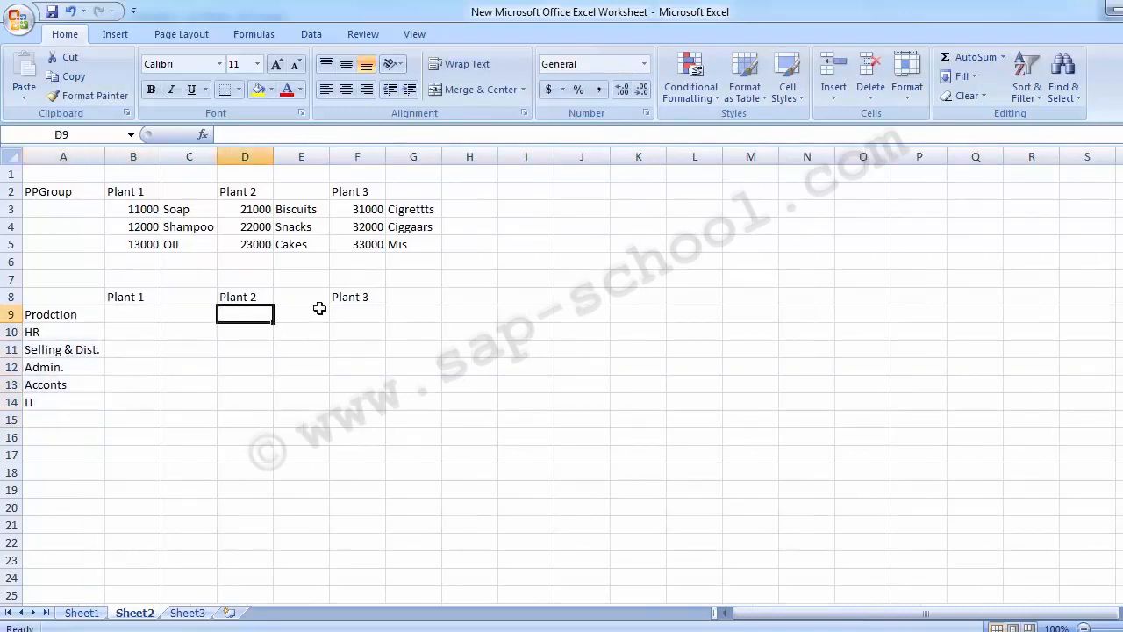
{"action": "left_click", "coordinate": [351, 314]}
{"action": "left_click", "coordinate": [136, 316]}
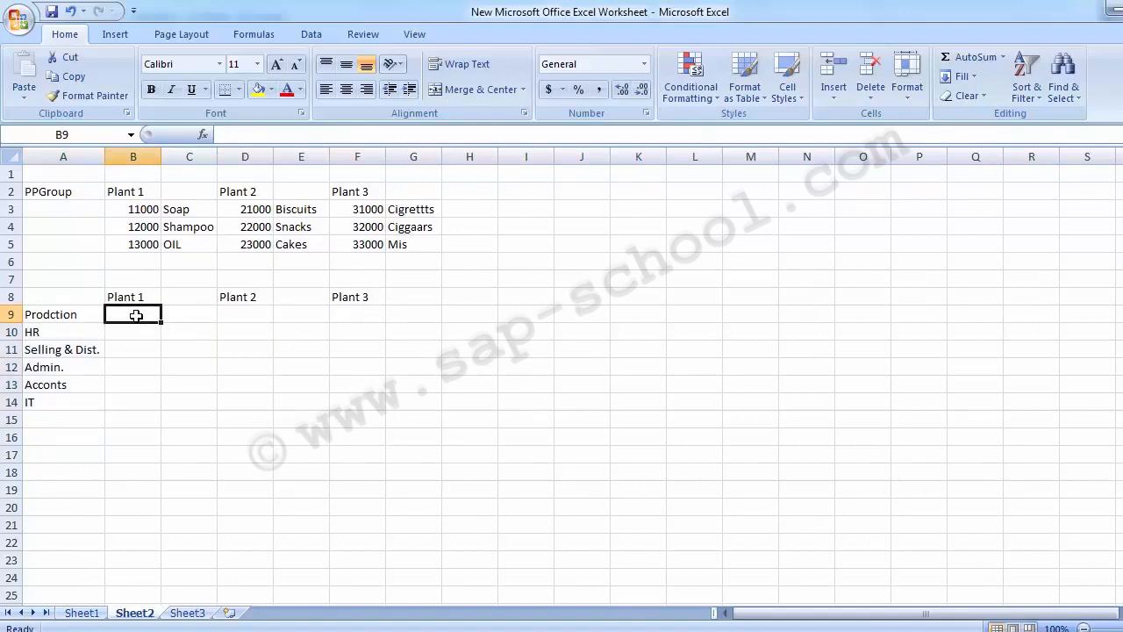
Enter cost center number 110000 for Prodction under Plant 1 in B9.
{"action": "type", "text": "1"}
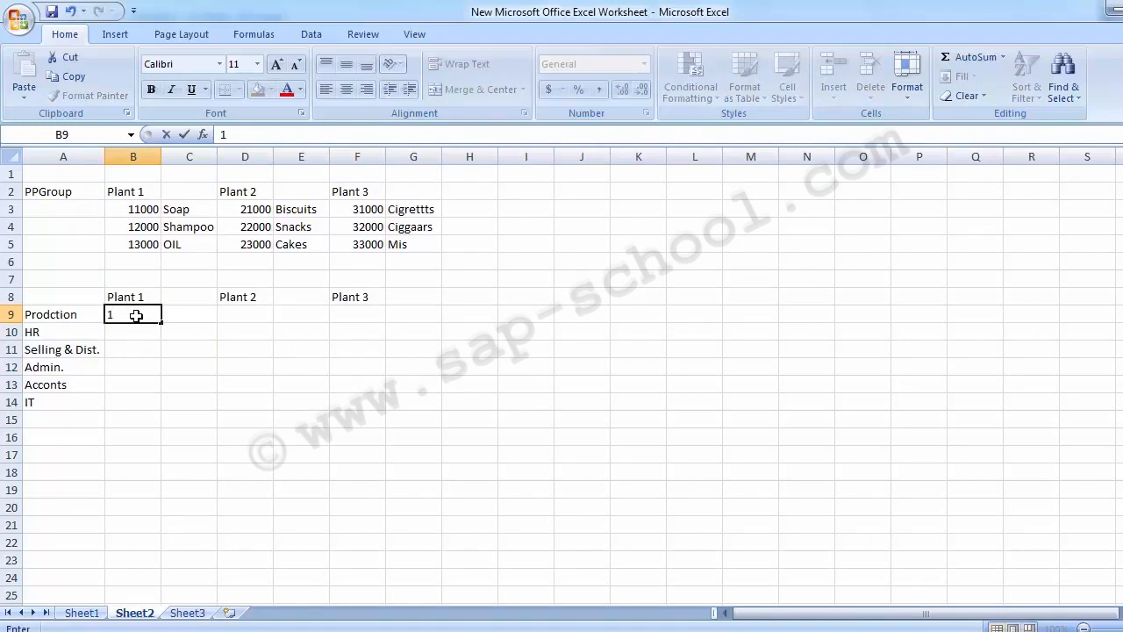
{"action": "type", "text": "10000"}
{"action": "key", "text": "Return"}
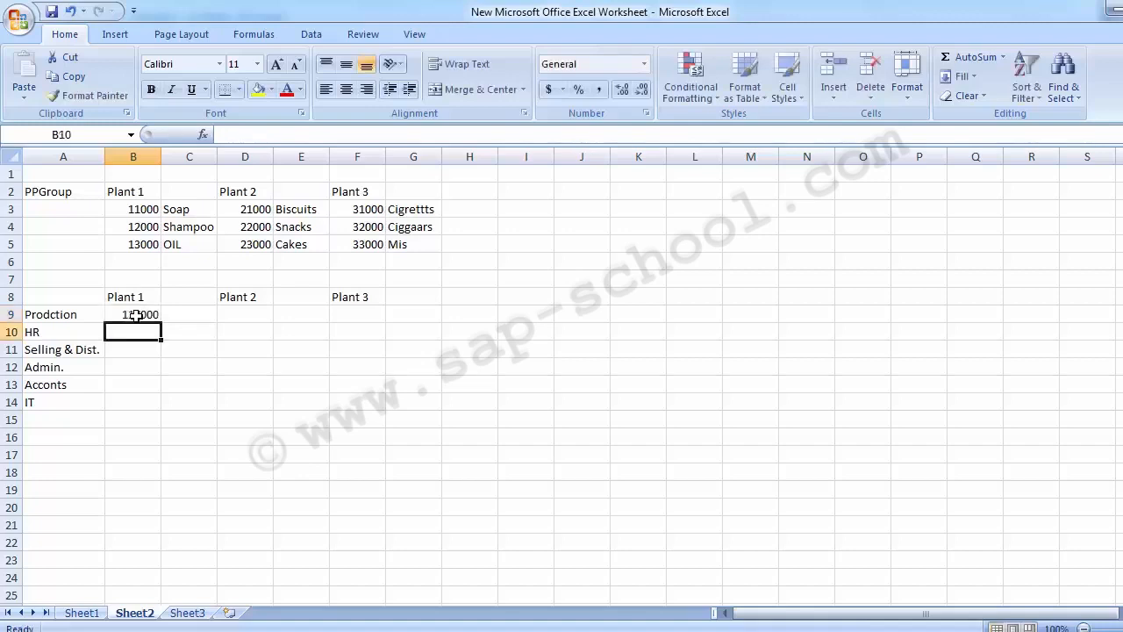
{"action": "key", "text": "Up"}
{"action": "key", "text": "Up"}
{"action": "key", "text": "Up"}
{"action": "key", "text": "Up"}
{"action": "key", "text": "Up"}
{"action": "key", "text": "Up"}
{"action": "key", "text": "Down"}
{"action": "key", "text": "Down"}
{"action": "key", "text": "Down"}
{"action": "key", "text": "Down"}
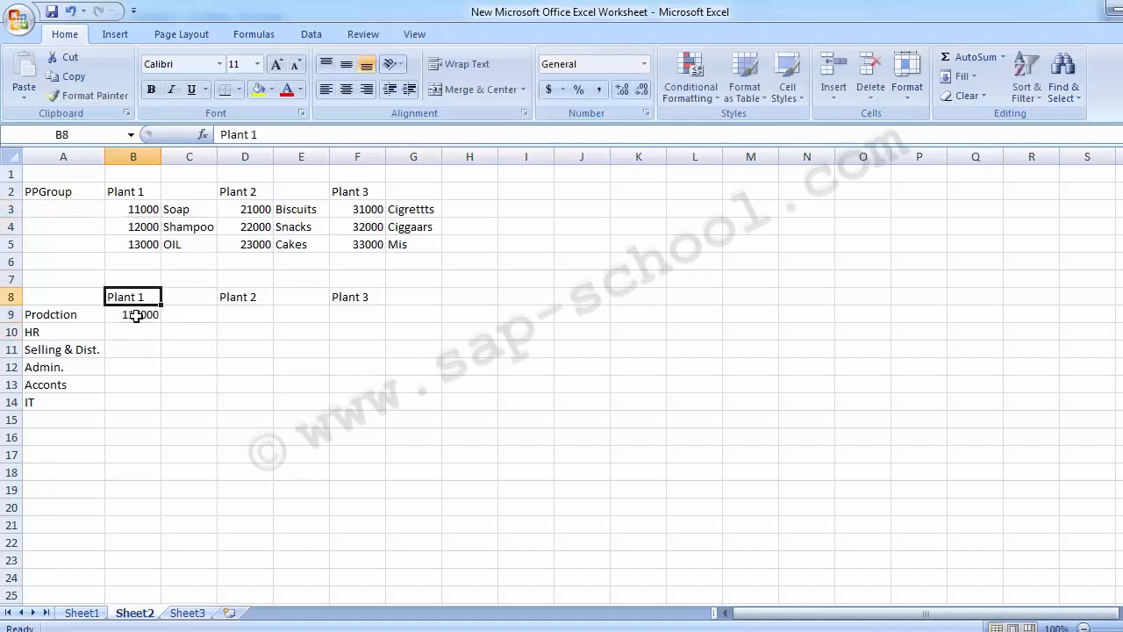
{"action": "key", "text": "Down"}
{"action": "key", "text": "Down"}
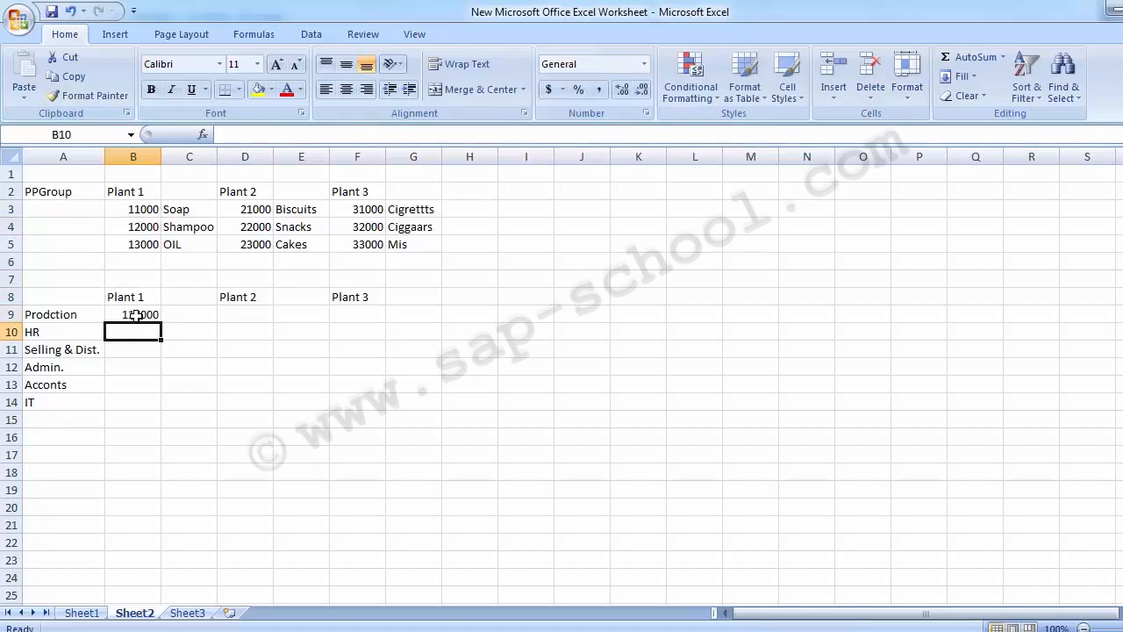
Enter cost center numbers 120000, 130000 and 140000 in B10 through B12.
{"action": "type", "text": "1200000"}
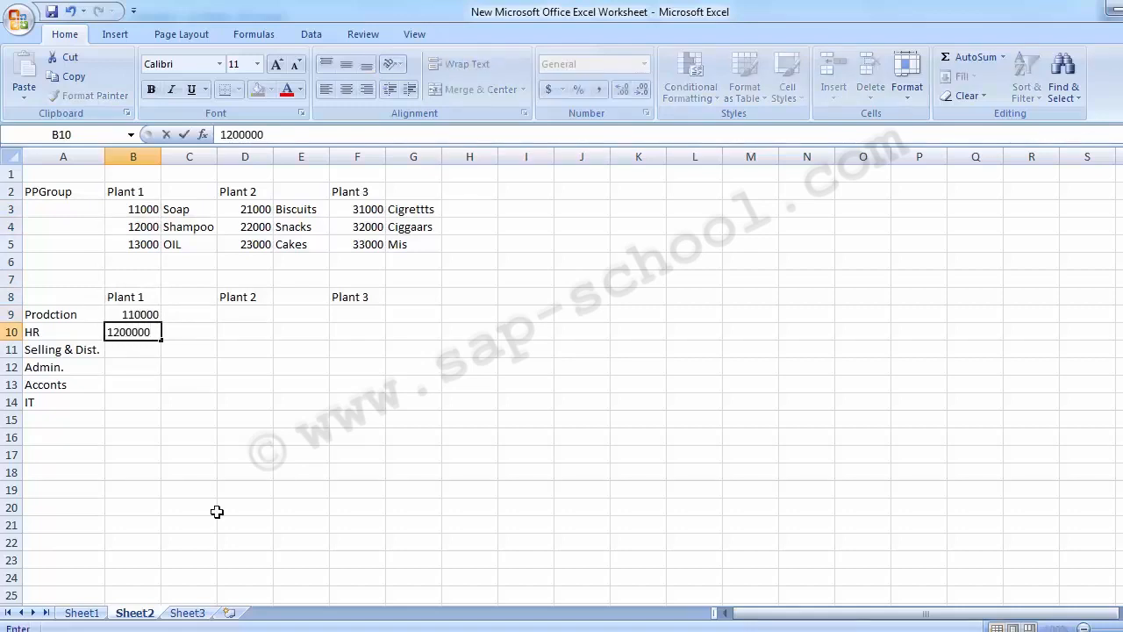
{"action": "key", "text": "BackSpace"}
{"action": "key", "text": "Return"}
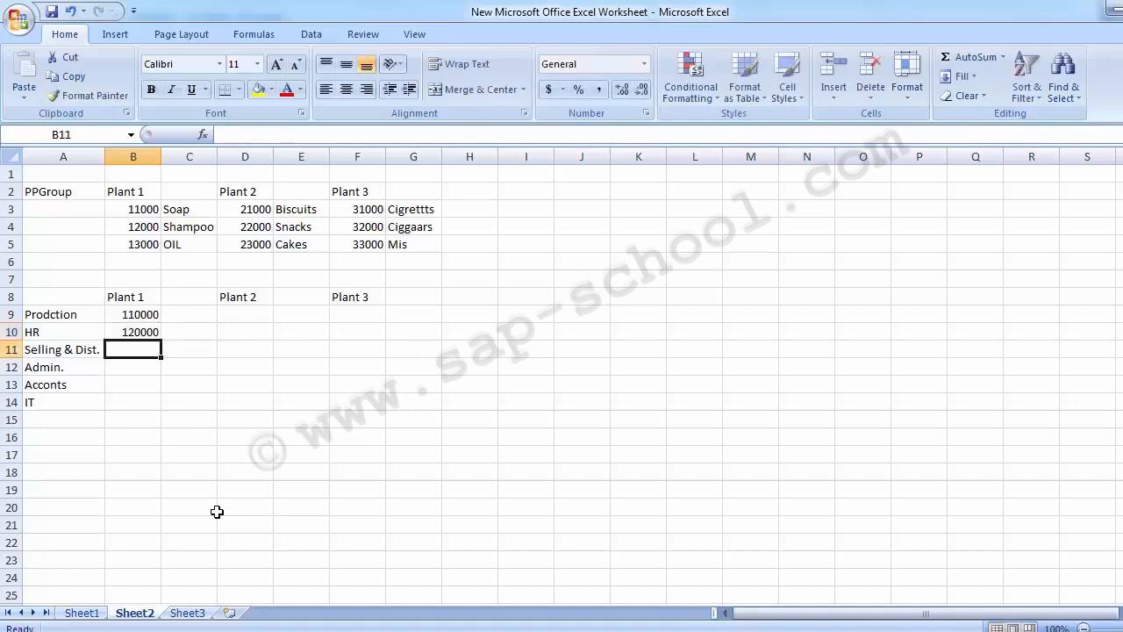
{"action": "type", "text": "13000"}
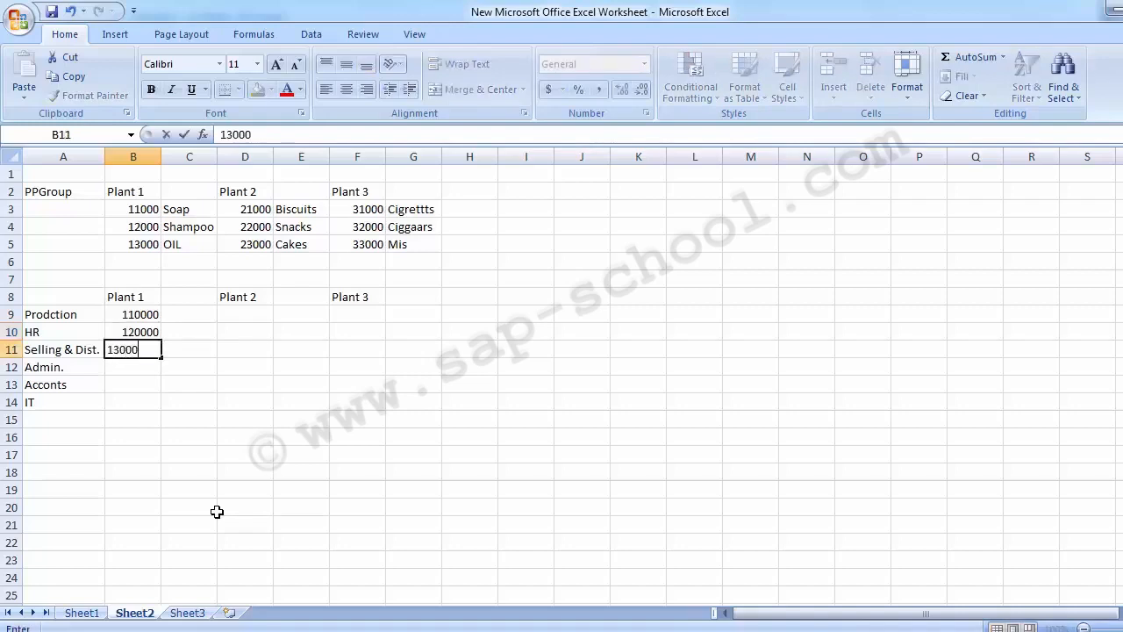
{"action": "type", "text": "0,"}
{"action": "key", "text": "BackSpace"}
{"action": "key", "text": "Return"}
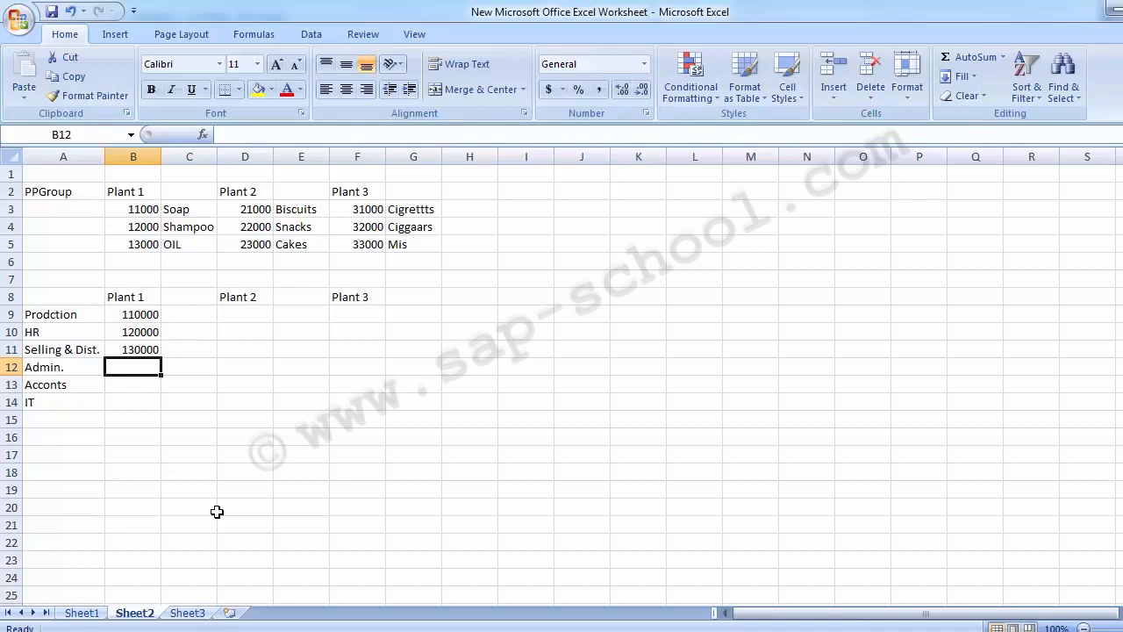
{"action": "type", "text": "140000"}
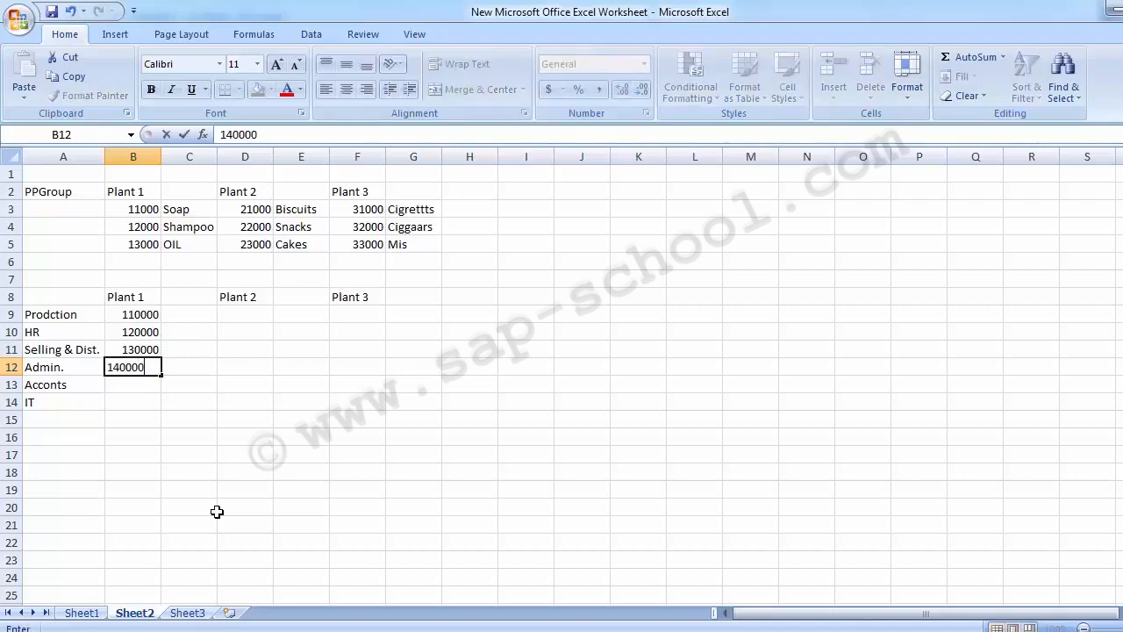
{"action": "key", "text": "Return"}
Enter cost center number 150000 for Acconts in B13.
{"action": "type", "text": "5000"}
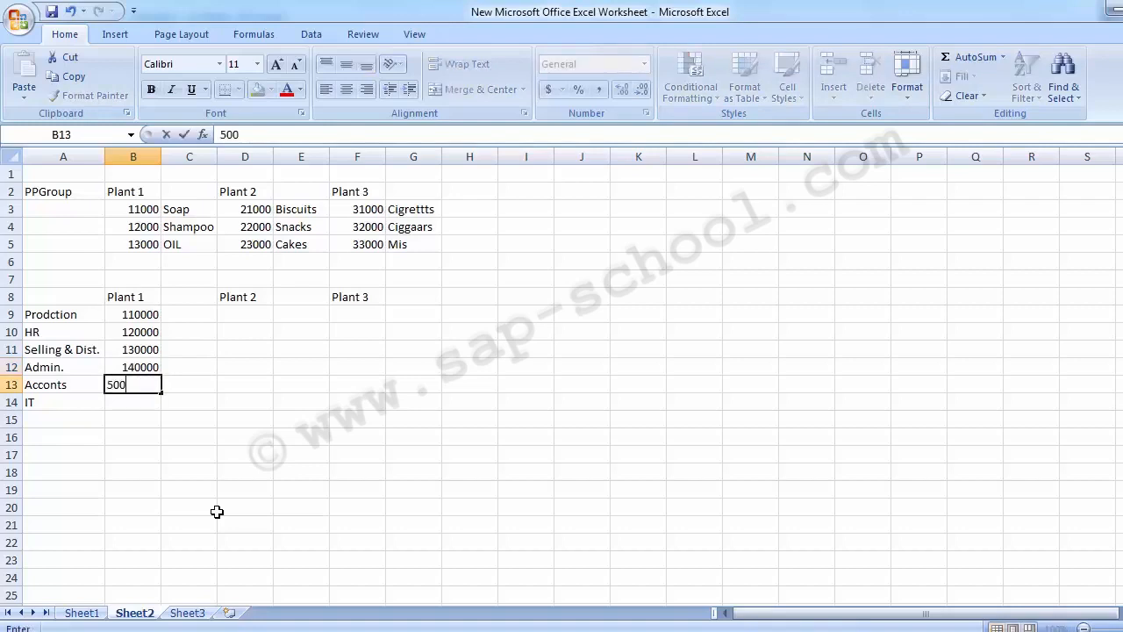
{"action": "key", "text": "BackSpace"}
{"action": "key", "text": "BackSpace"}
{"action": "key", "text": "BackSpace"}
{"action": "key", "text": "BackSpace"}
{"action": "type", "text": "150000"}
{"action": "key", "text": "Return"}
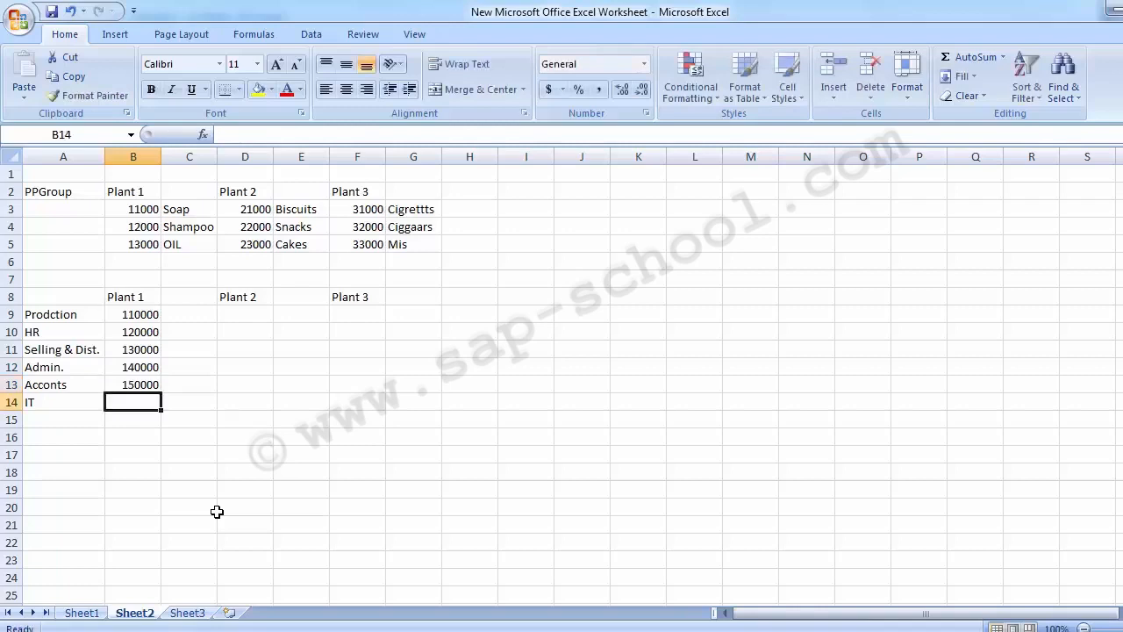
Copy the 110000 cost center number from B9.
{"action": "key", "text": "Up"}
{"action": "key", "text": "Up"}
{"action": "key", "text": "Up"}
{"action": "key", "text": "Up"}
{"action": "key", "text": "Up"}
{"action": "key", "text": "Down"}
{"action": "key", "text": "Down"}
{"action": "key", "text": "Down"}
{"action": "key", "text": "Up"}
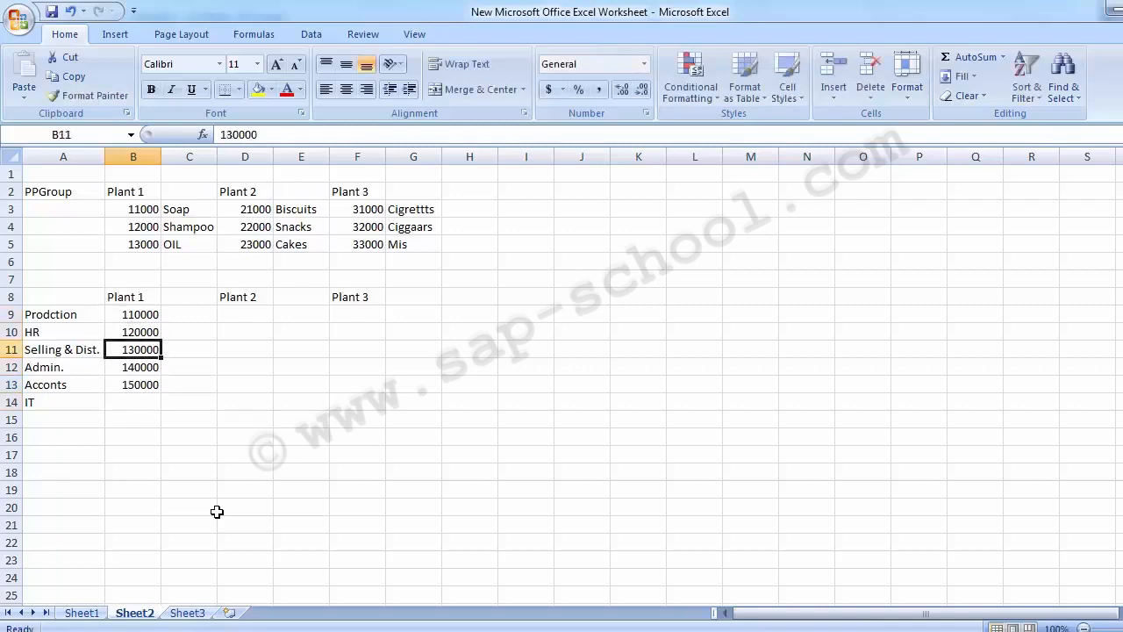
{"action": "key", "text": "Up"}
{"action": "key", "text": "Up"}
{"action": "key", "text": "ctrl+c"}
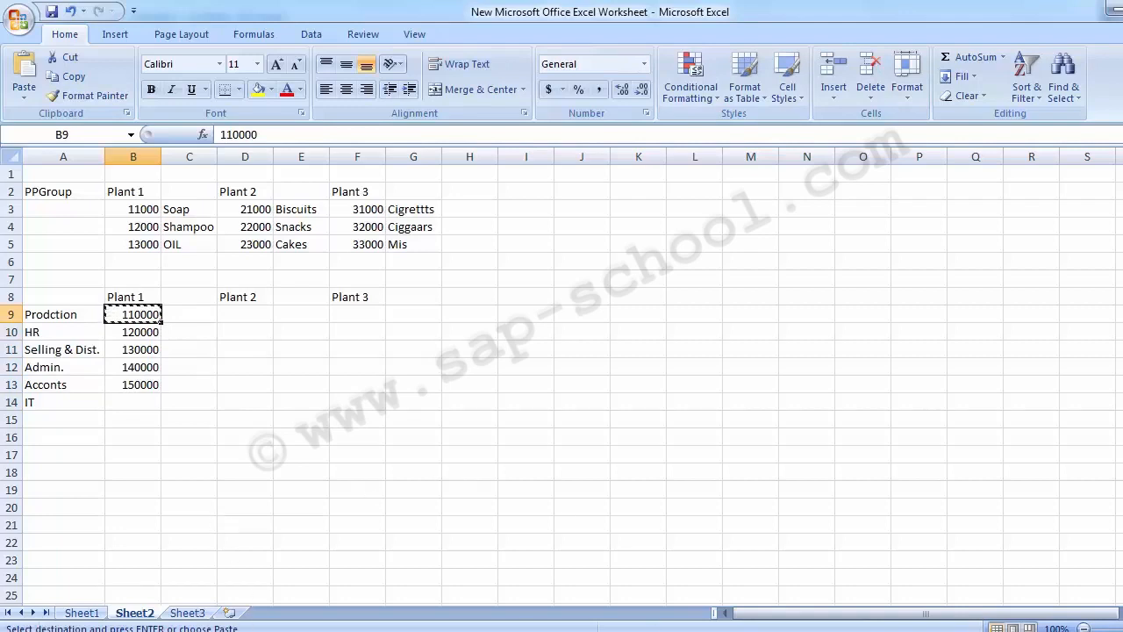
Switch to SAP and paste 110000 as the cost center on the Create Cost Center initial screen.
{"action": "left_click", "coordinate": [521, 575]}
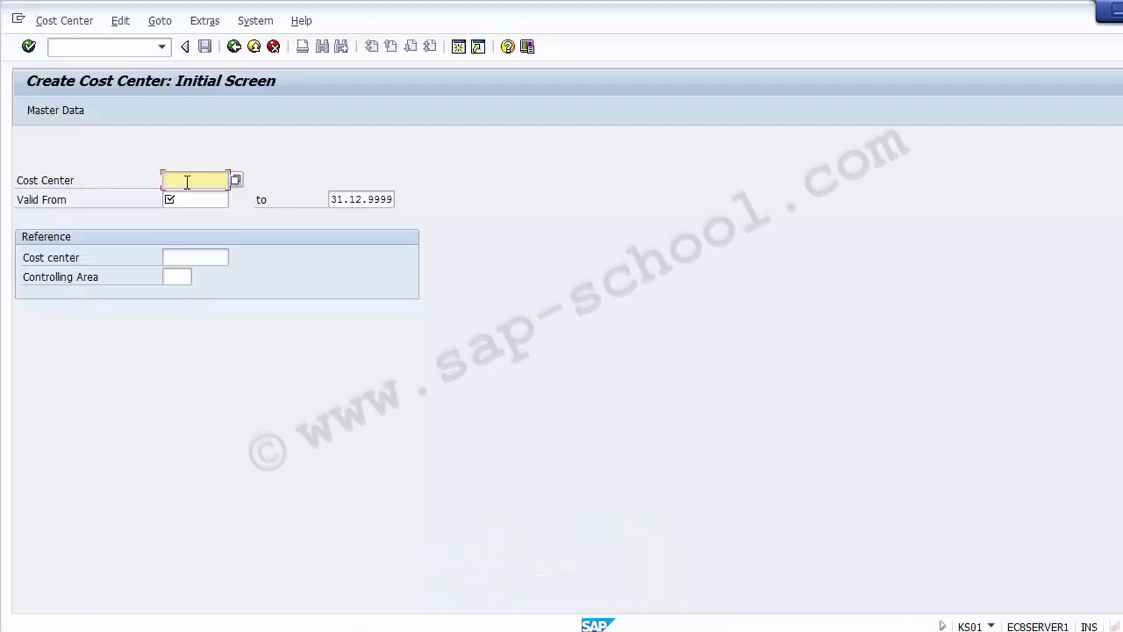
{"action": "key", "text": "ctrl+v"}
{"action": "left_click", "coordinate": [197, 200]}
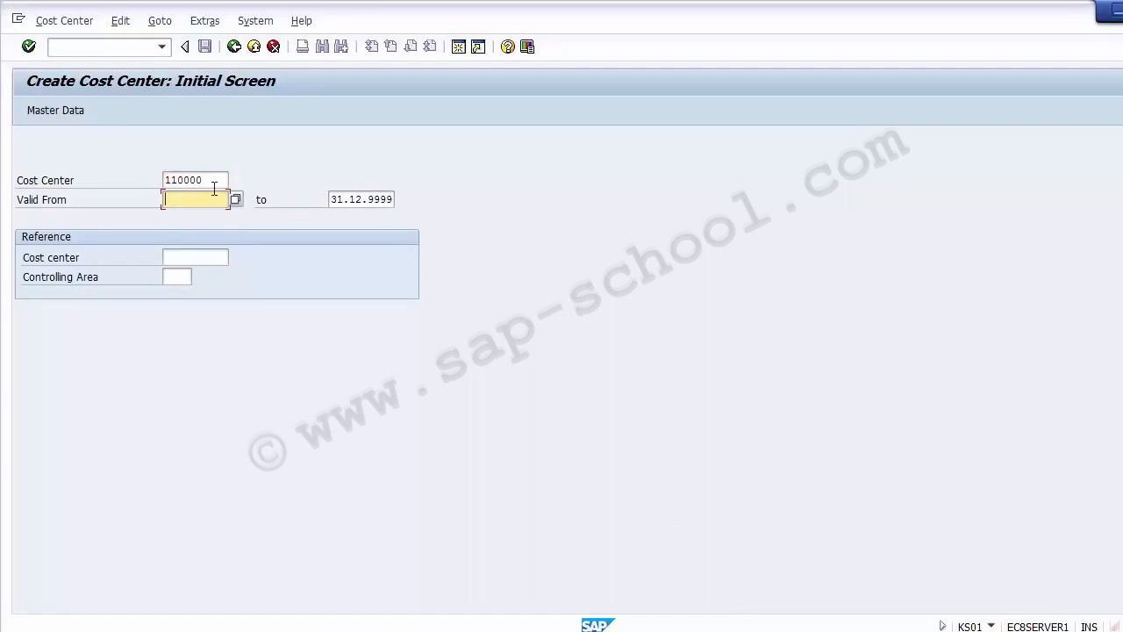
{"action": "left_click", "coordinate": [217, 183]}
{"action": "left_click_drag", "start_coordinate": [217, 184], "coordinate": [156, 184]}
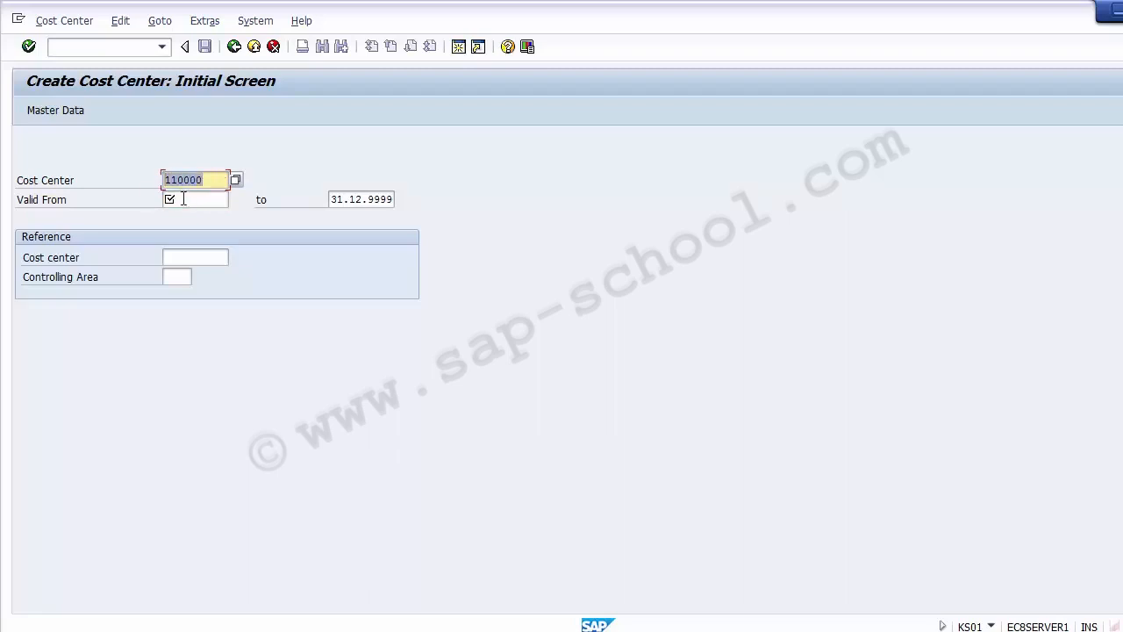
{"action": "left_click", "coordinate": [183, 199]}
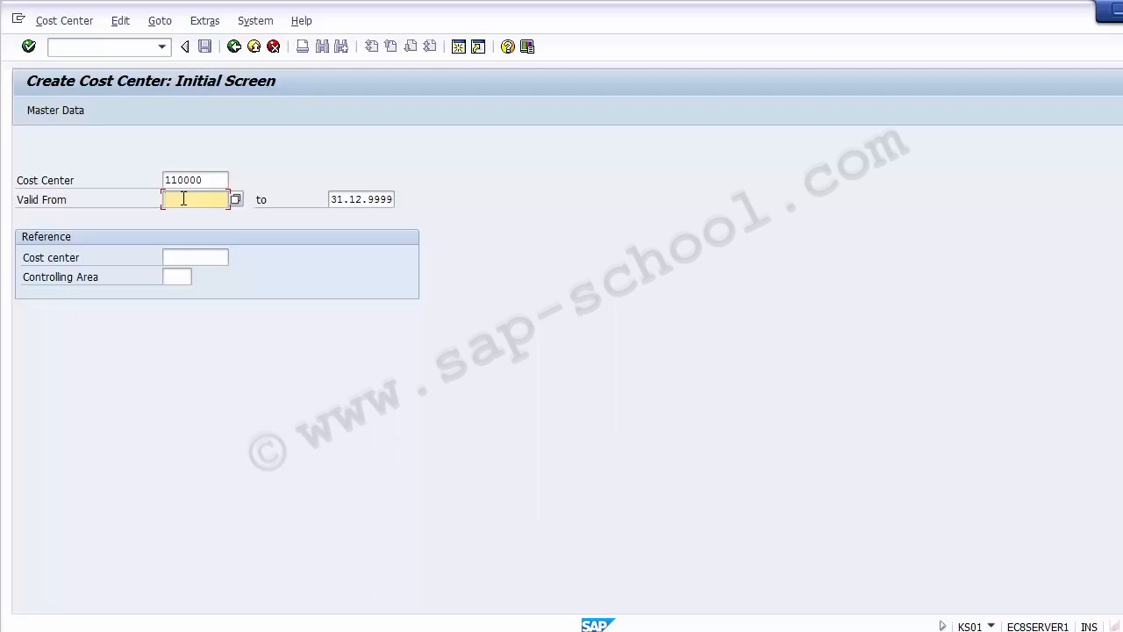
Set the cost center's valid-from date to 01.04.2014.
{"action": "type", "text": "01.04.2014"}
{"action": "left_click", "coordinate": [378, 199]}
{"action": "left_click_drag", "start_coordinate": [369, 199], "coordinate": [400, 193]}
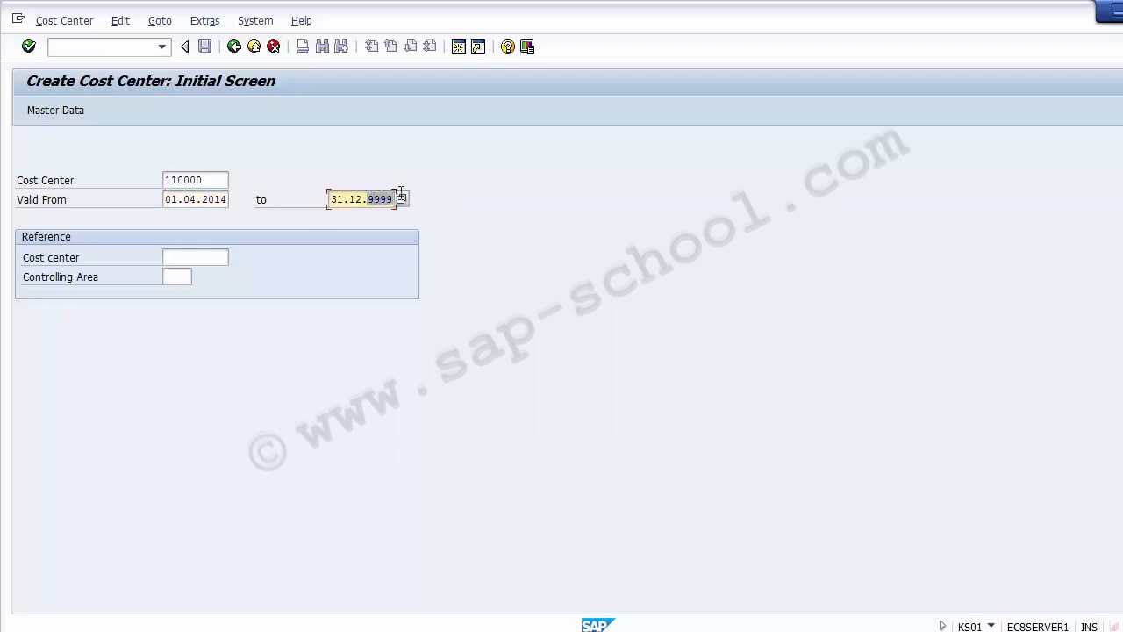
{"action": "left_click", "coordinate": [370, 199]}
{"action": "key", "text": "Delete"}
{"action": "key", "text": "Delete"}
{"action": "key", "text": "Delete"}
{"action": "key", "text": "Delete"}
{"action": "type", "text": "2014"}
{"action": "left_click_drag", "start_coordinate": [213, 180], "coordinate": [116, 179]}
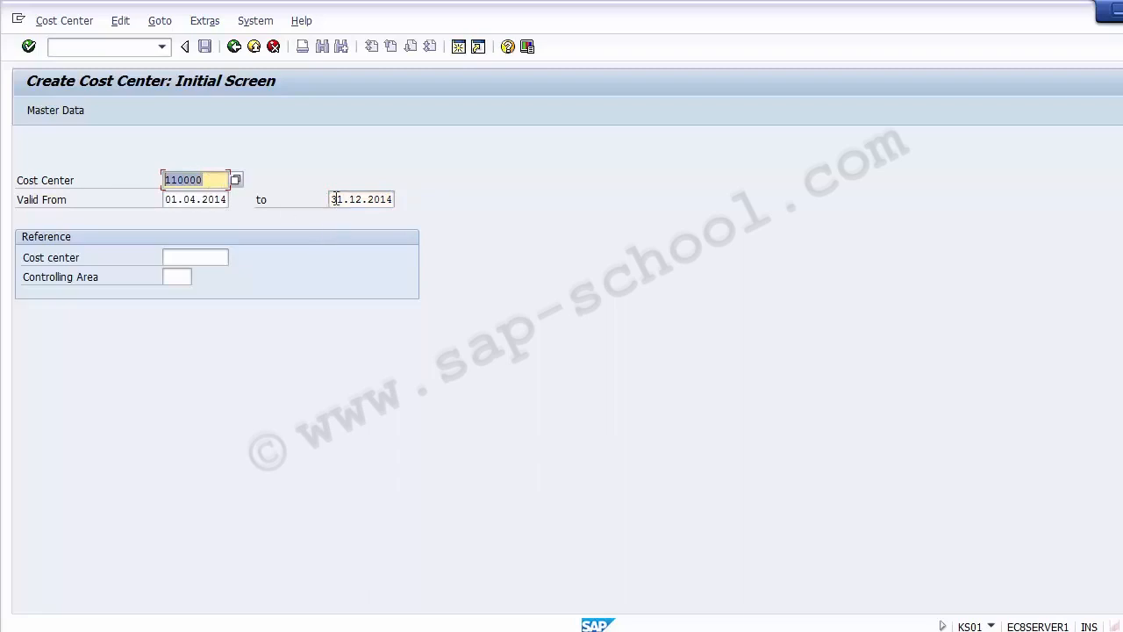
{"action": "left_click_drag", "start_coordinate": [331, 199], "coordinate": [402, 196]}
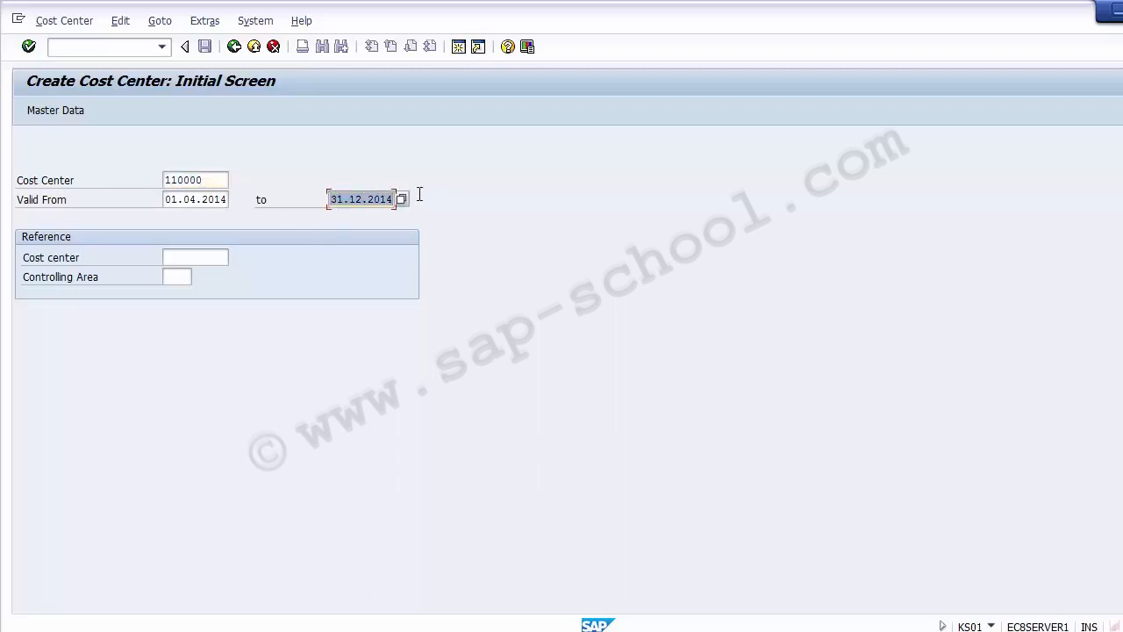
{"action": "left_click", "coordinate": [392, 199]}
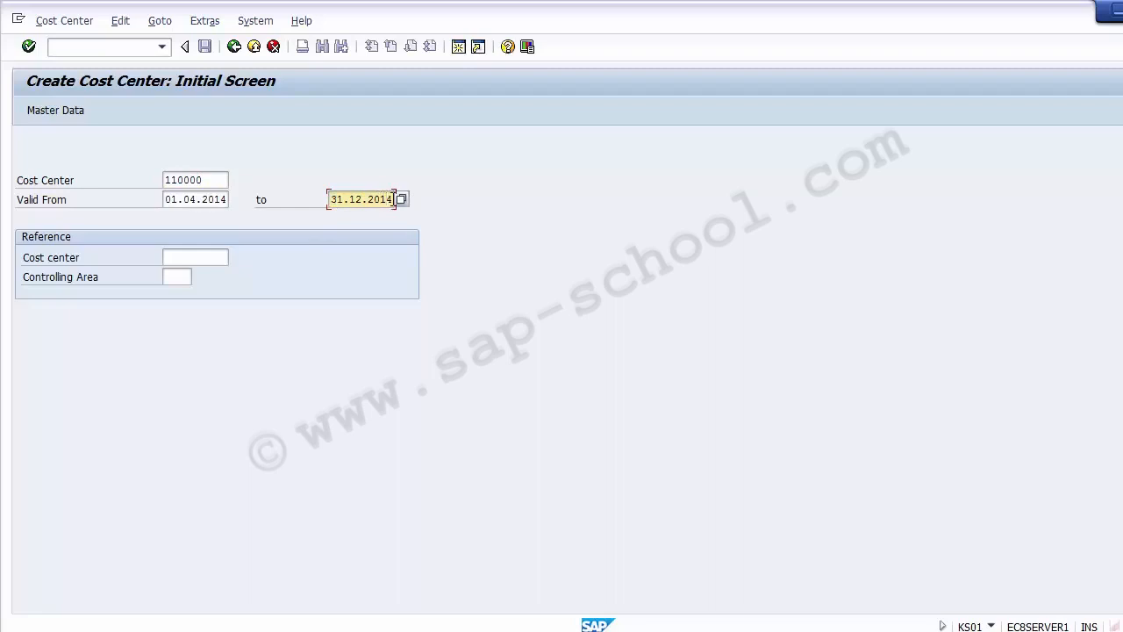
{"action": "key", "text": "BackSpace"}
{"action": "type", "text": "8"}
{"action": "key", "text": "BackSpace"}
{"action": "key", "text": "BackSpace"}
{"action": "key", "text": "BackSpace"}
{"action": "key", "text": "BackSpace"}
{"action": "type", "text": "9999"}
{"action": "left_click", "coordinate": [208, 180]}
{"action": "left_click", "coordinate": [209, 198]}
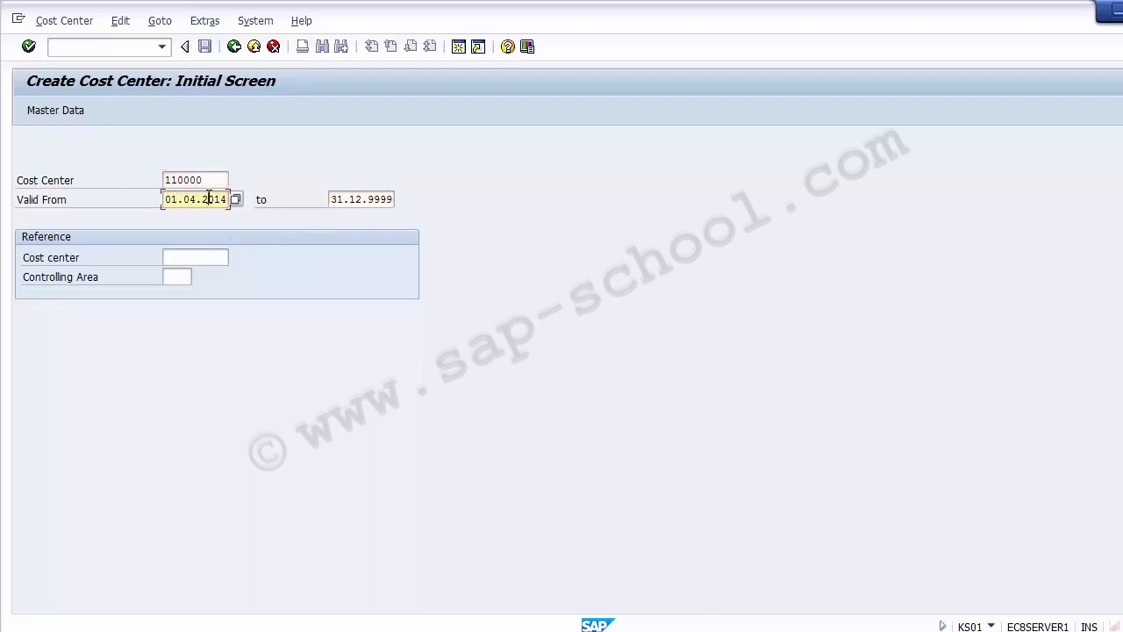
Open the cost center's basic screen and enter Prodction, copied from cell A9 in Excel, as its name and description.
{"action": "key", "text": "Return"}
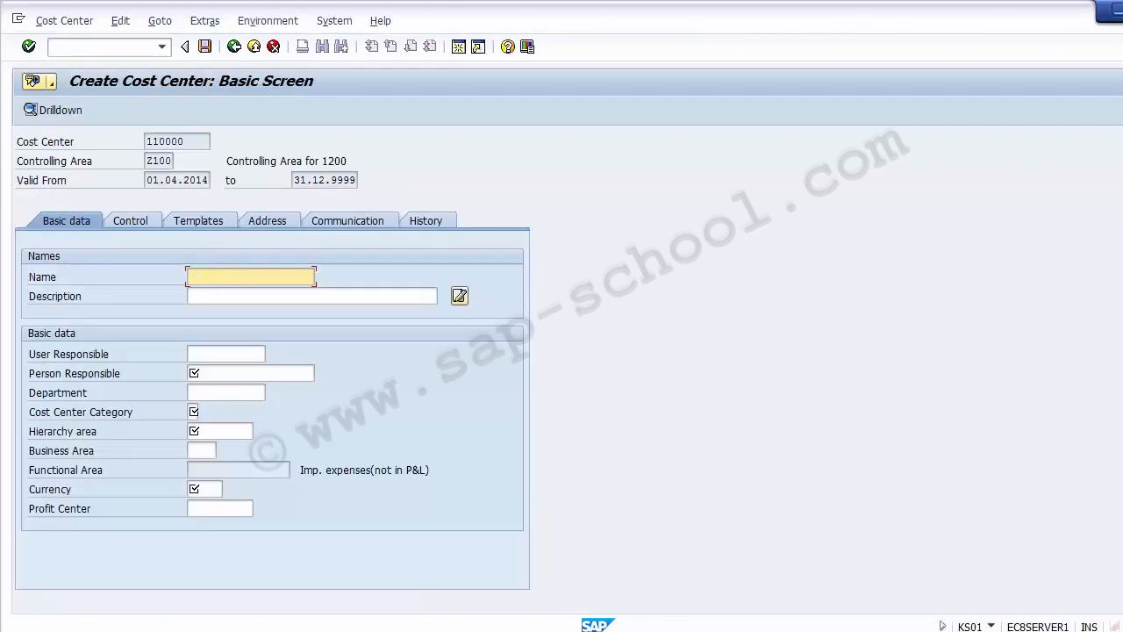
{"action": "key", "text": "alt+Tab"}
{"action": "left_click", "coordinate": [74, 314]}
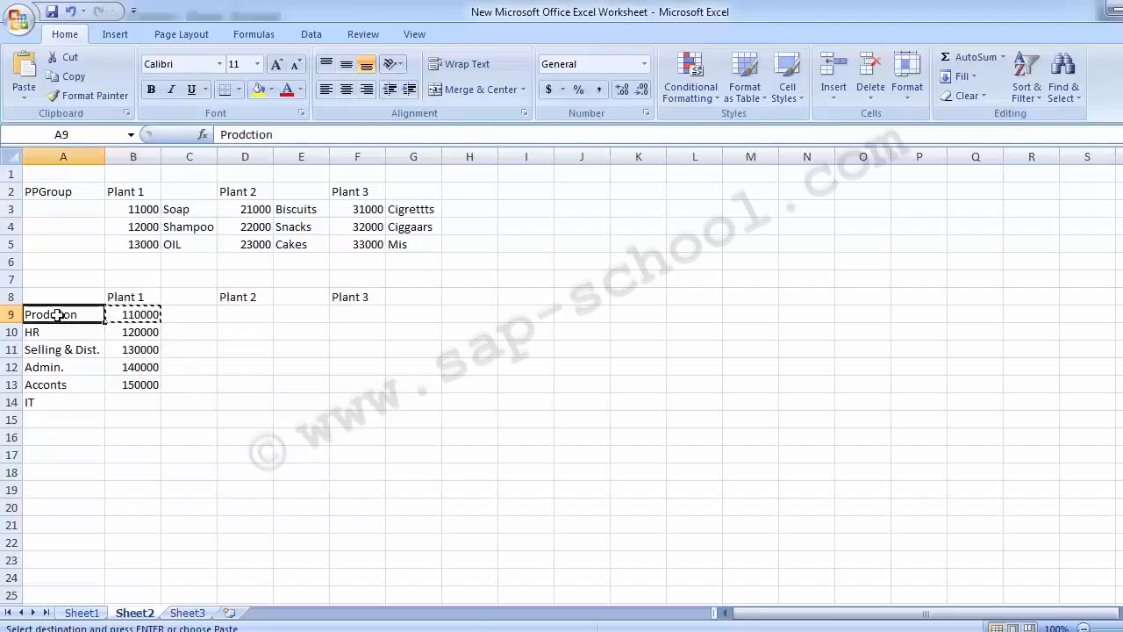
{"action": "key", "text": "ctrl+c"}
{"action": "key", "text": "alt+Tab"}
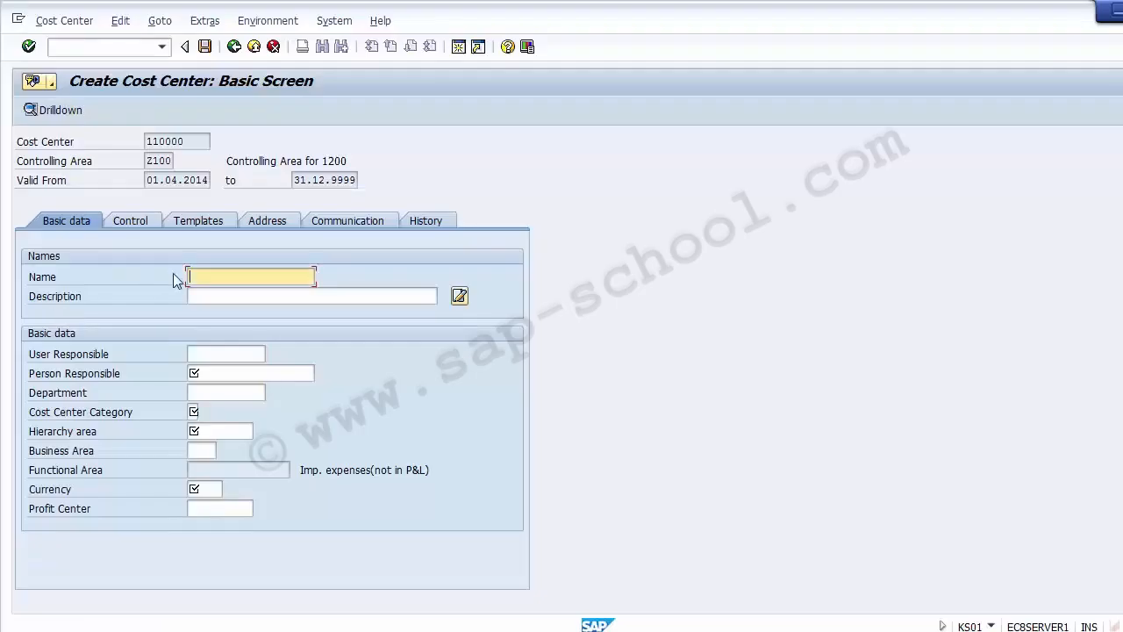
{"action": "key", "text": "ctrl+v"}
{"action": "key", "text": "Tab"}
{"action": "key", "text": "ctrl+v"}
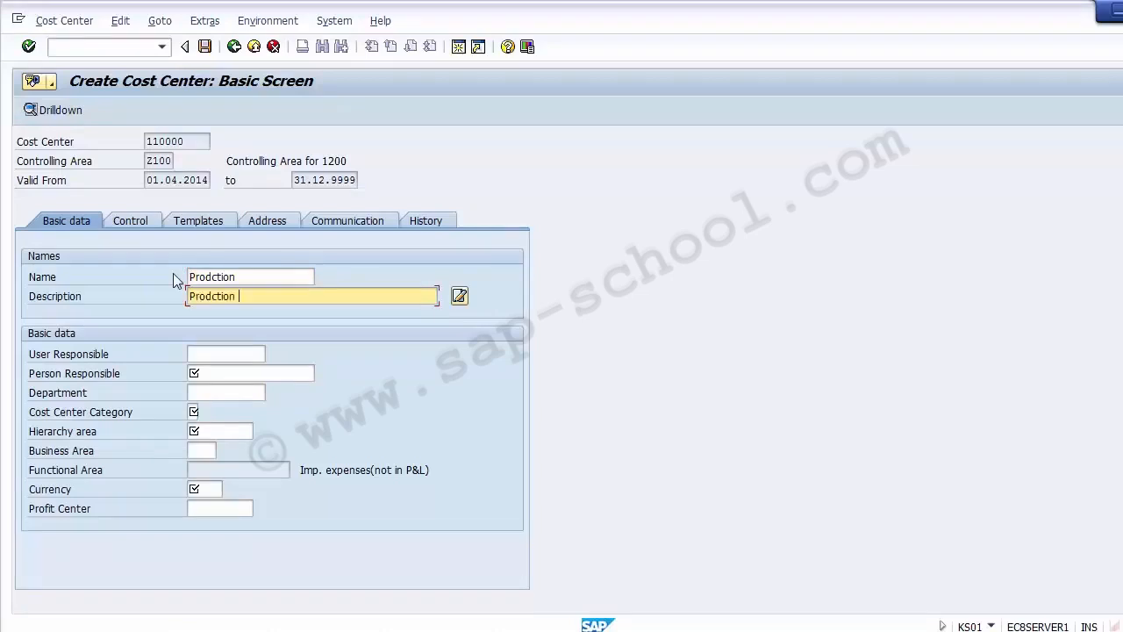
Enter the person responsible and set the department to Prodction.
{"action": "key", "text": "Tab"}
{"action": "key", "text": "Tab"}
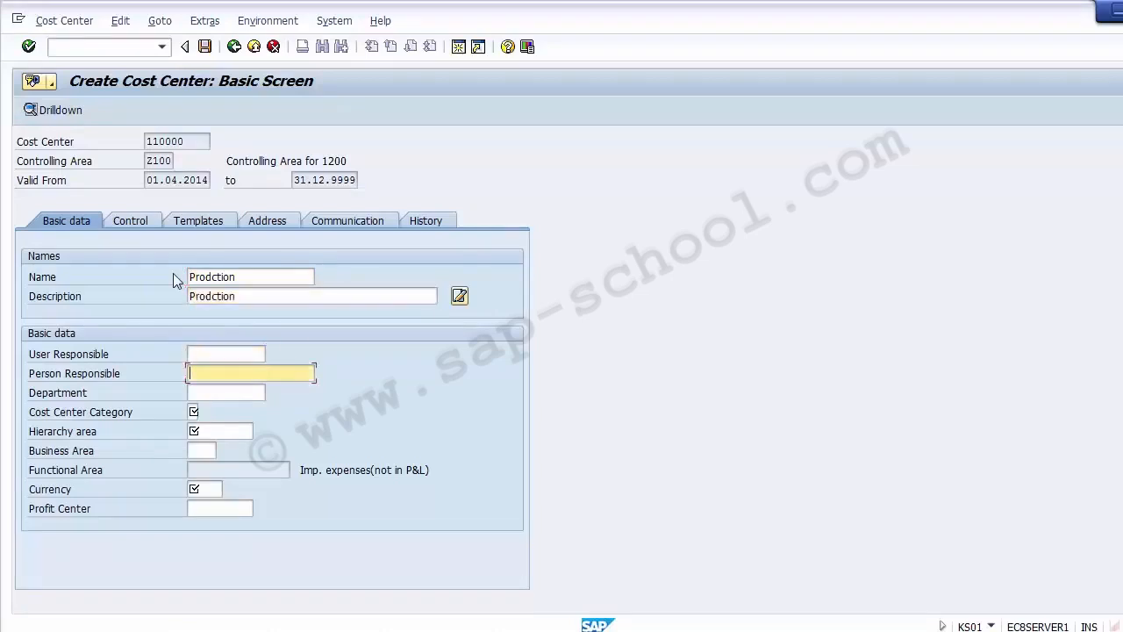
{"action": "type", "text": "JOE"}
{"action": "key", "text": "Tab"}
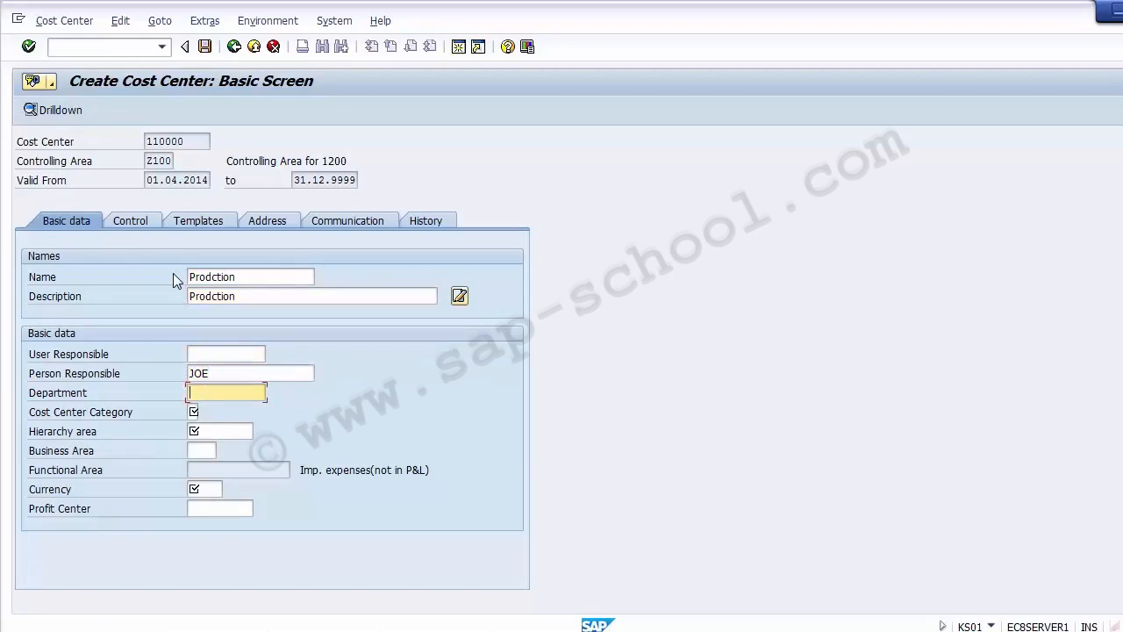
{"action": "key", "text": "ctrl+v"}
{"action": "key", "text": "Tab"}
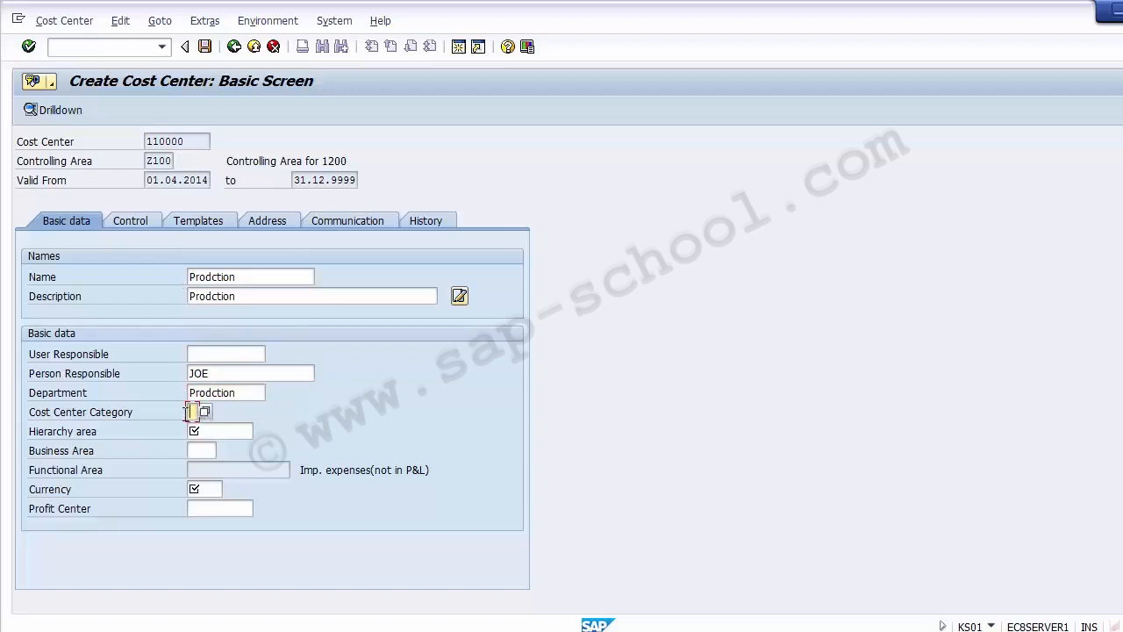
Set the cost center category to 1 (Production) from the category value list.
{"action": "left_click", "coordinate": [105, 419]}
{"action": "left_click", "coordinate": [196, 412]}
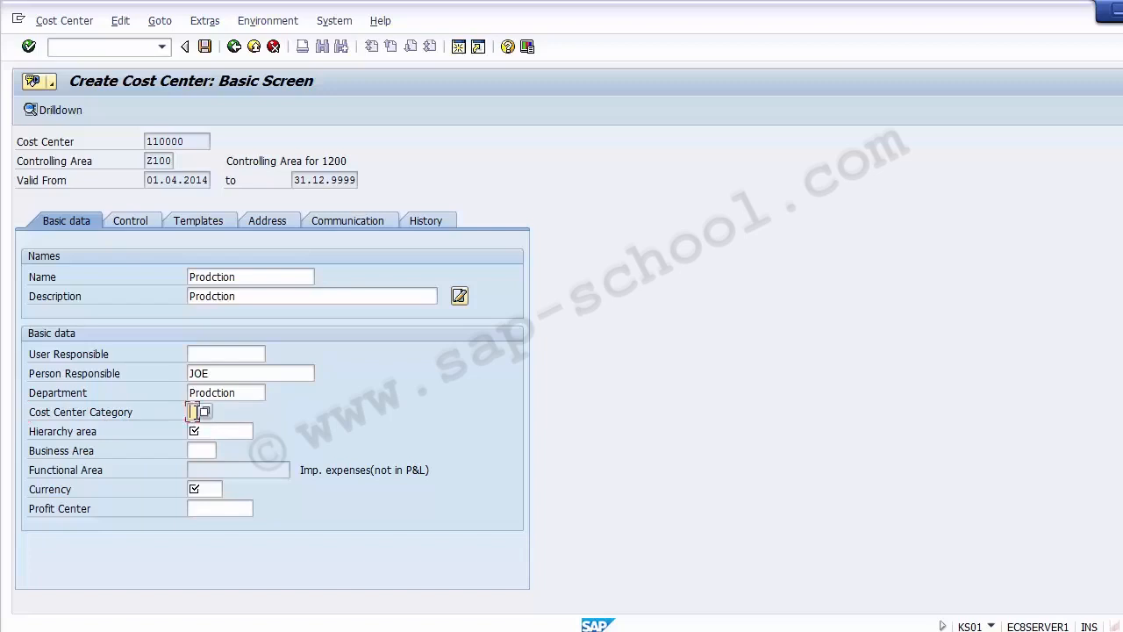
{"action": "left_click", "coordinate": [207, 413]}
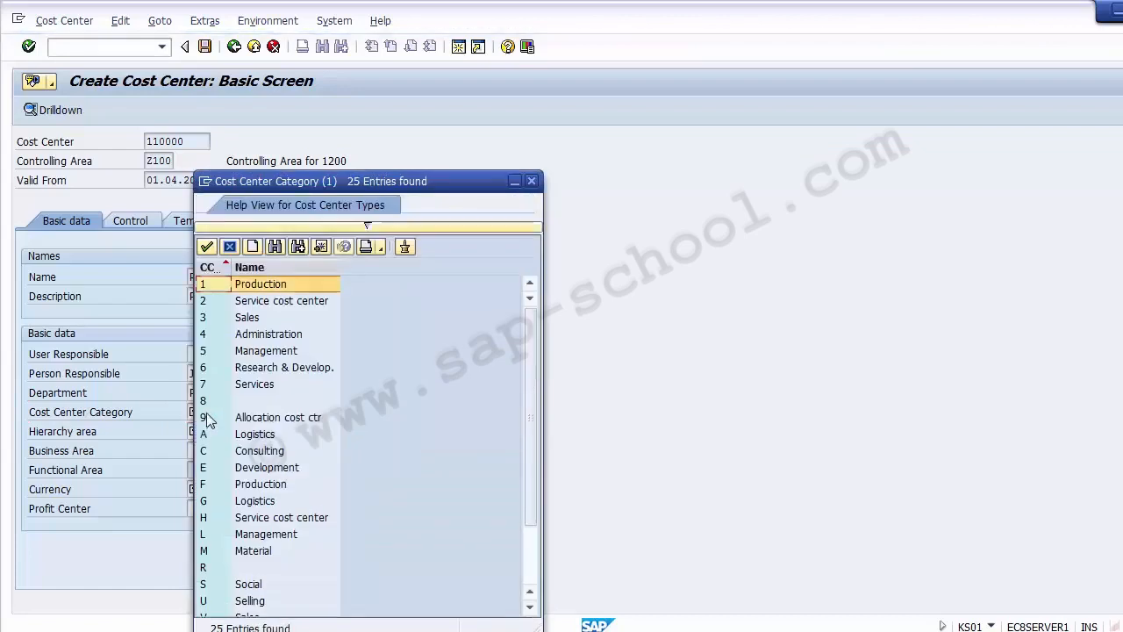
{"action": "key", "text": "Down"}
{"action": "key", "text": "Down"}
{"action": "key", "text": "Down"}
{"action": "key", "text": "Down"}
{"action": "key", "text": "Down"}
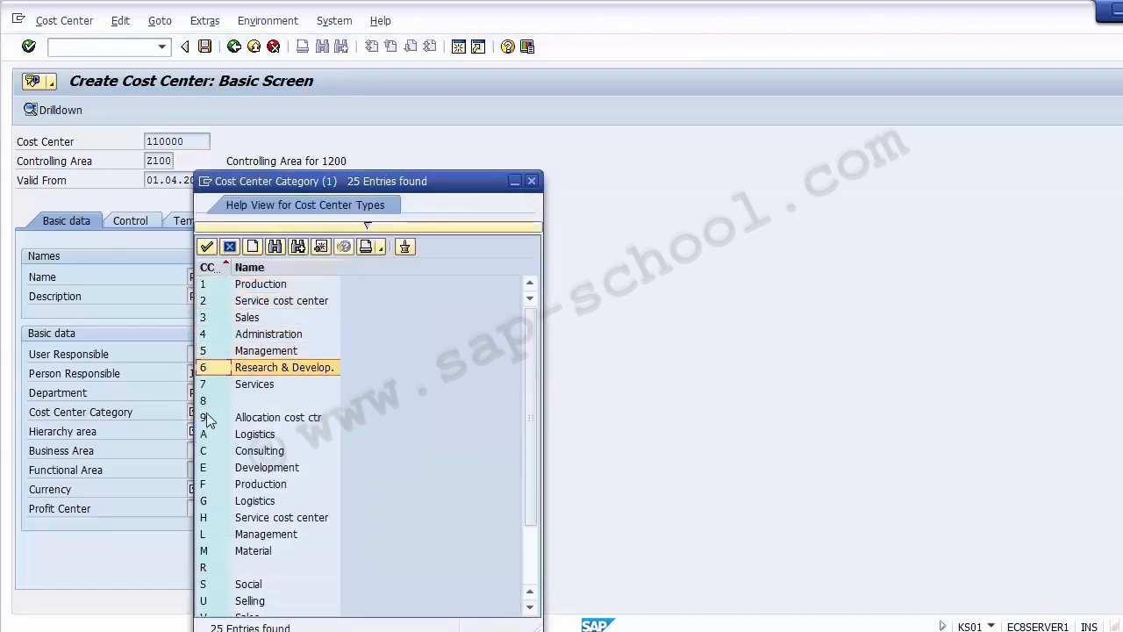
{"action": "key", "text": "Up"}
{"action": "key", "text": "Up"}
{"action": "key", "text": "Up"}
{"action": "key", "text": "Up"}
{"action": "key", "text": "Up"}
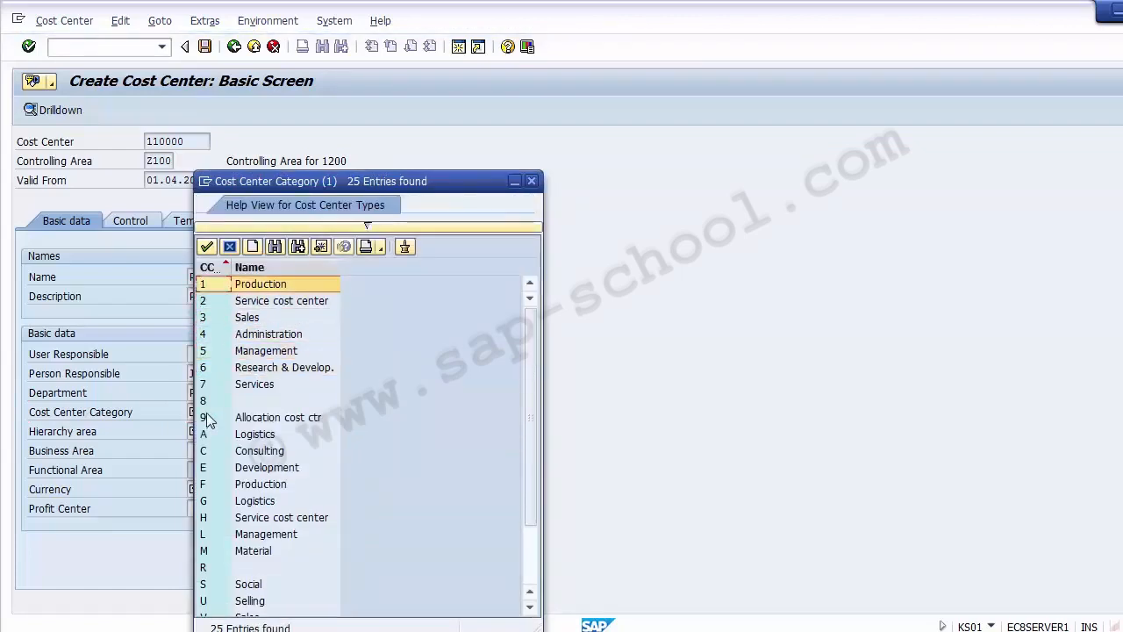
{"action": "double_click", "coordinate": [217, 283]}
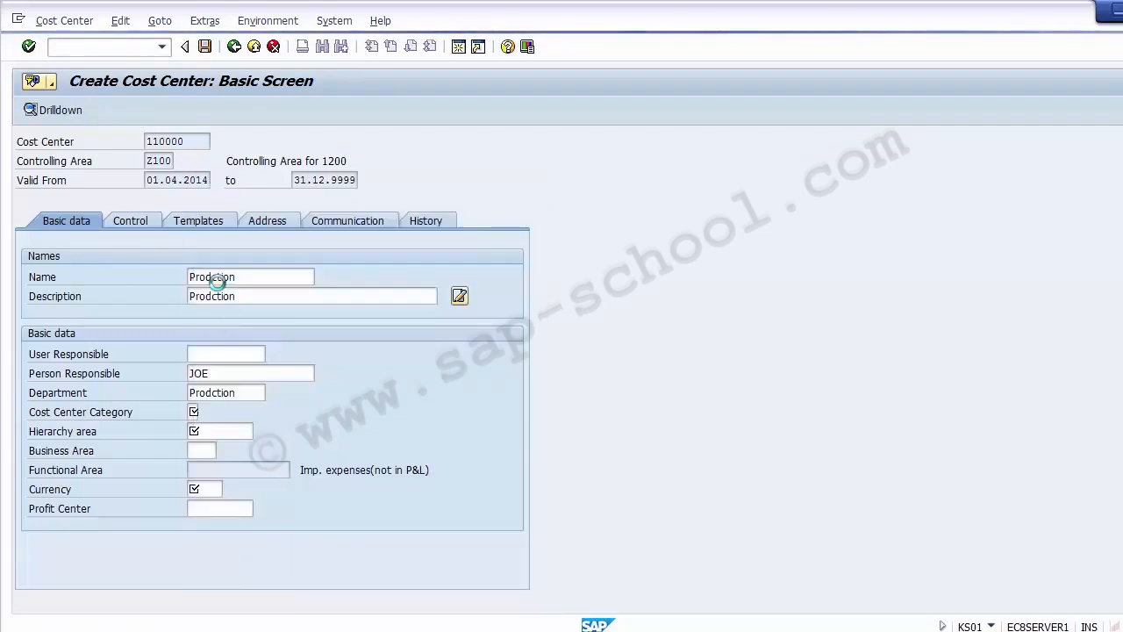
Fill in hierarchy area A1000 and business area 1210 from their value lists.
{"action": "left_click", "coordinate": [219, 429]}
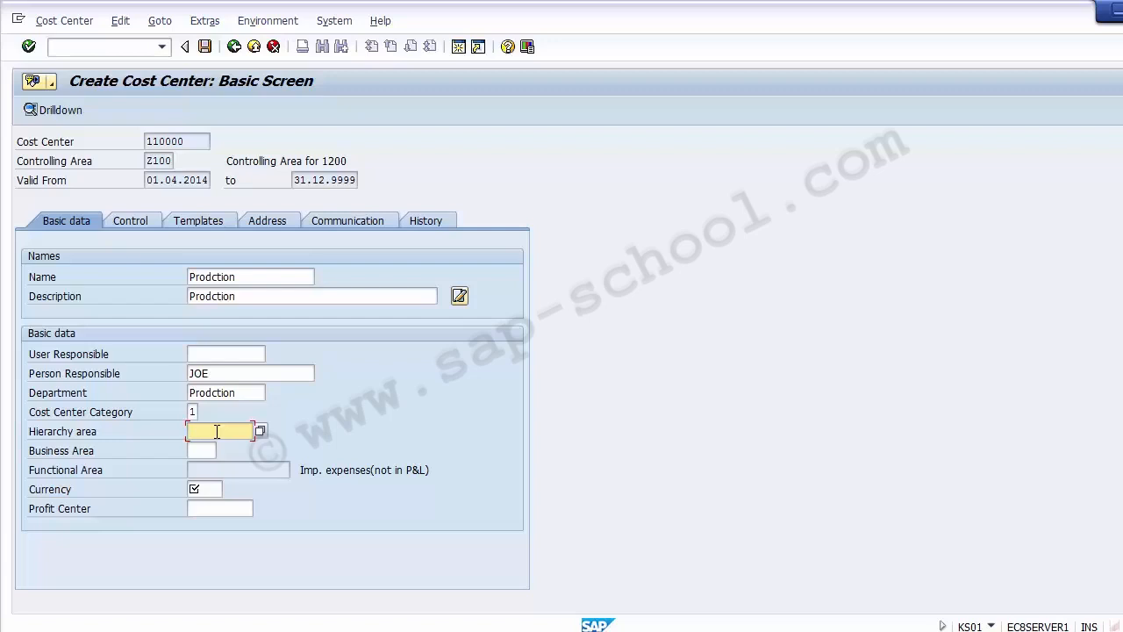
{"action": "key", "text": "F4"}
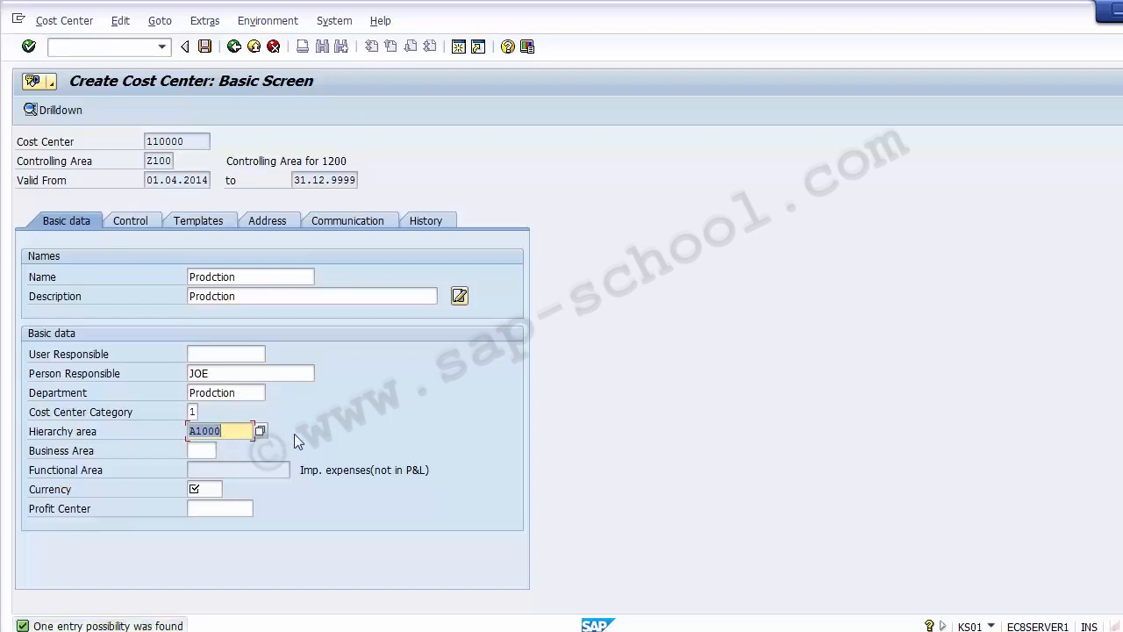
{"action": "left_click", "coordinate": [206, 451]}
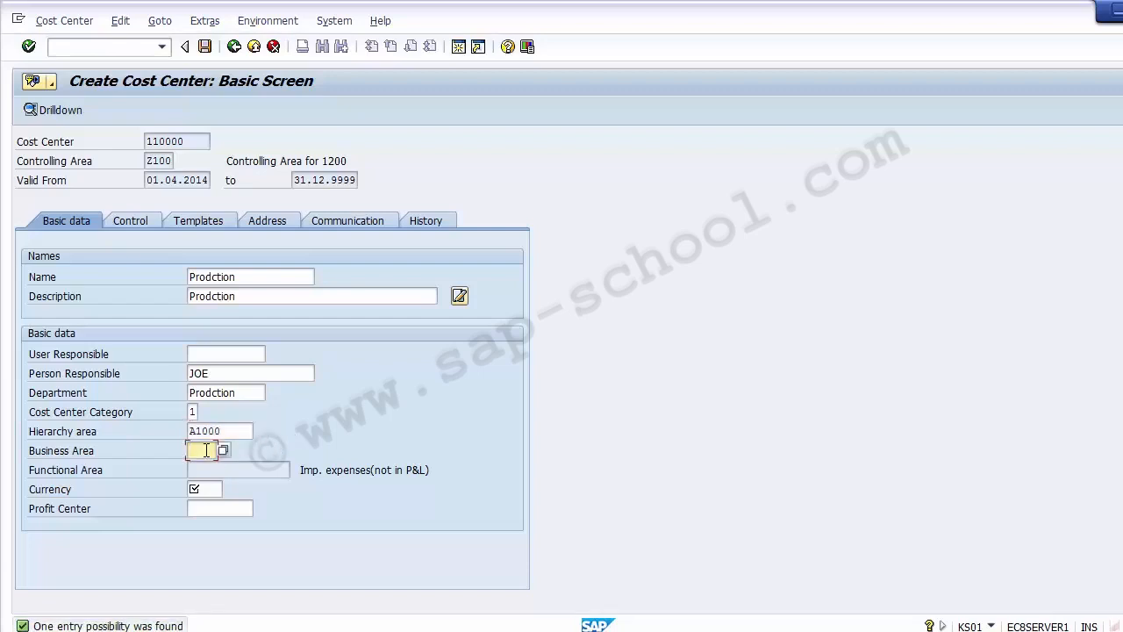
{"action": "left_click", "coordinate": [222, 450]}
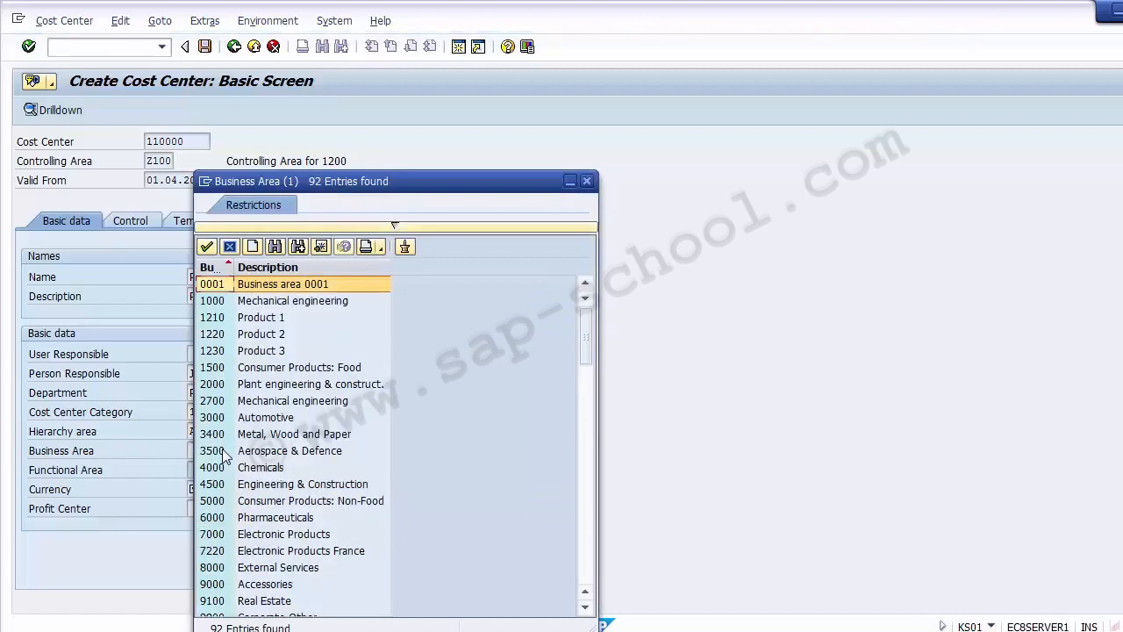
{"action": "key", "text": "Down"}
{"action": "key", "text": "Down"}
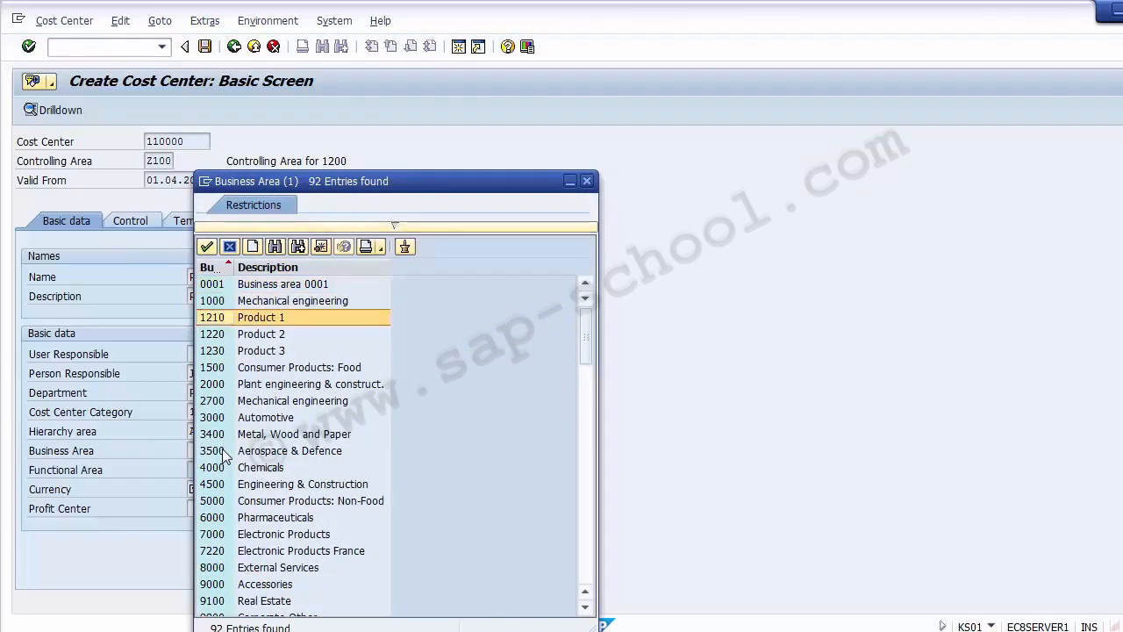
{"action": "key", "text": "Escape"}
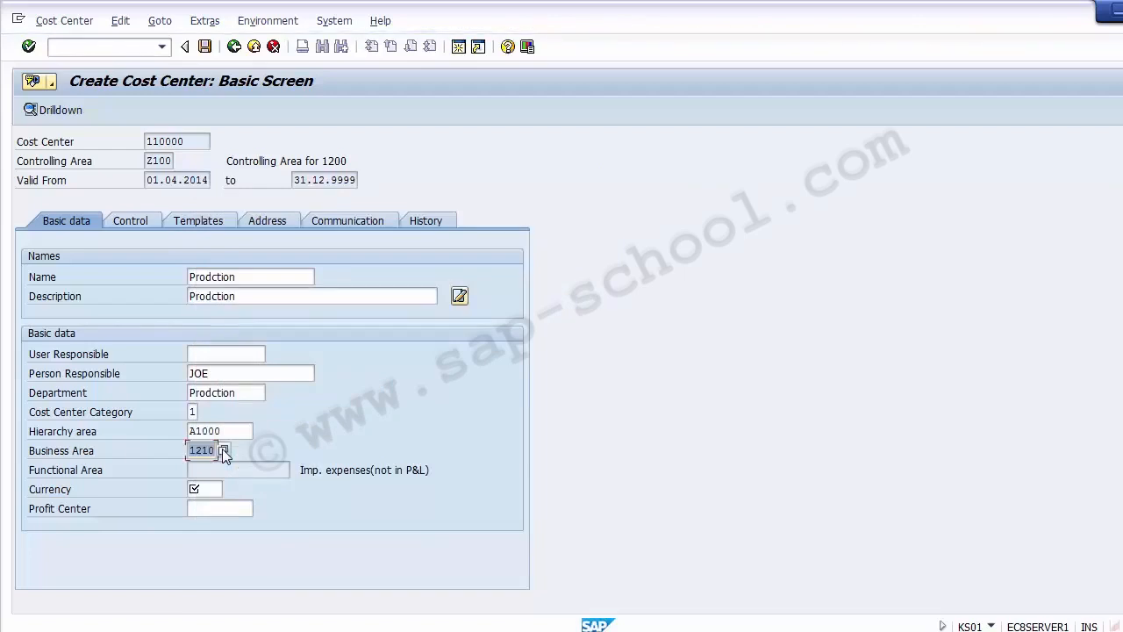
Set the currency to USD and pick profit center 11000 from the profit center search.
{"action": "left_click", "coordinate": [204, 486]}
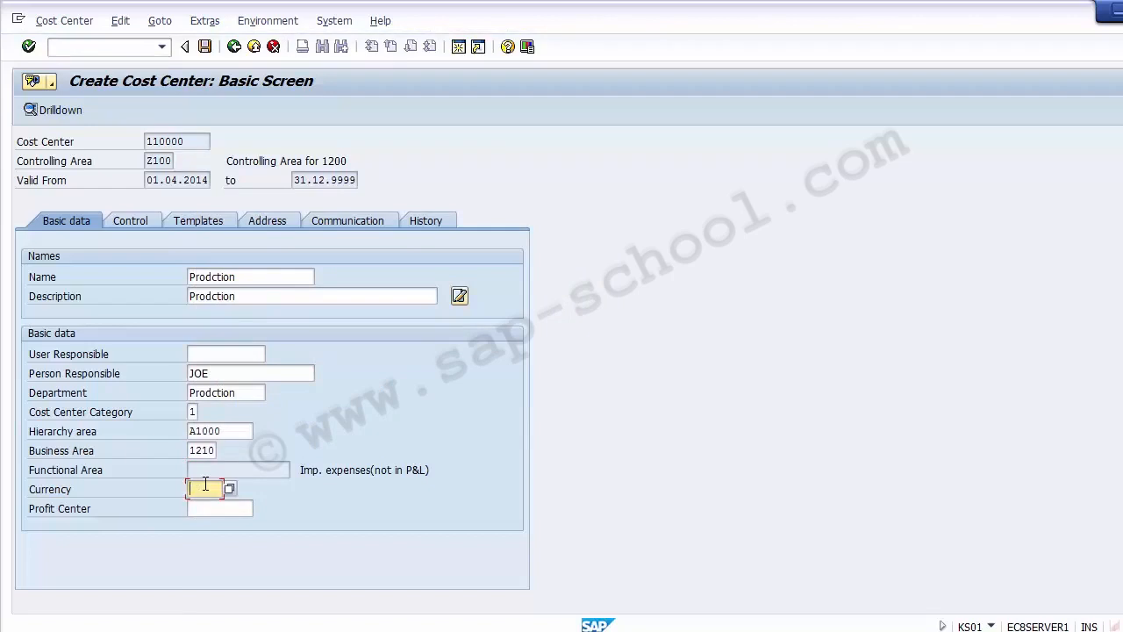
{"action": "type", "text": "USD"}
{"action": "key", "text": "Tab"}
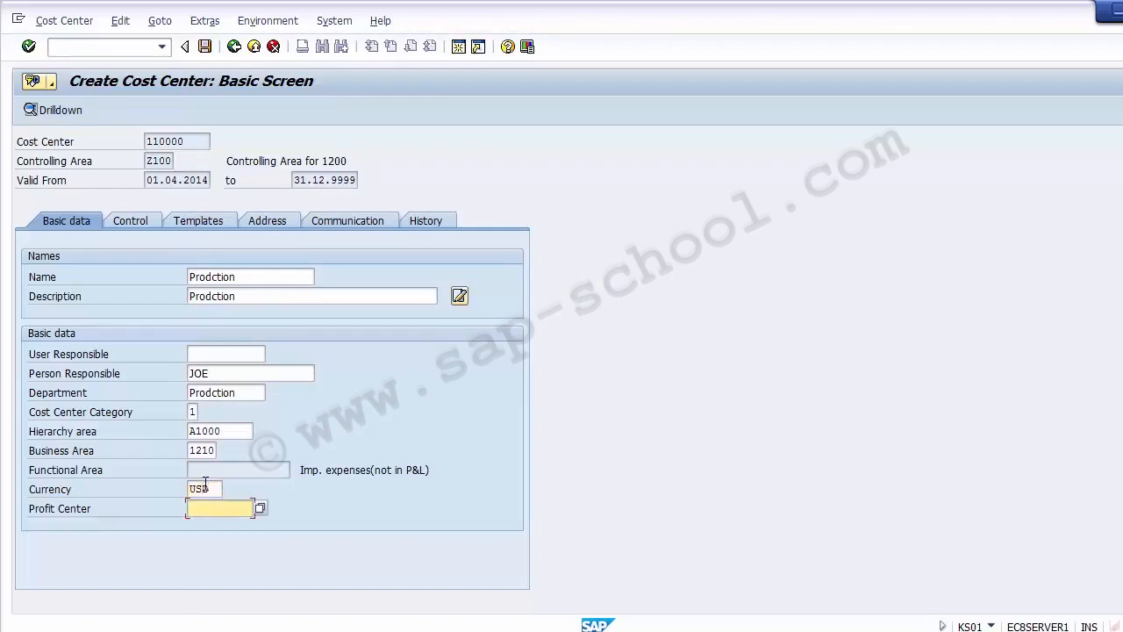
{"action": "left_click", "coordinate": [261, 511]}
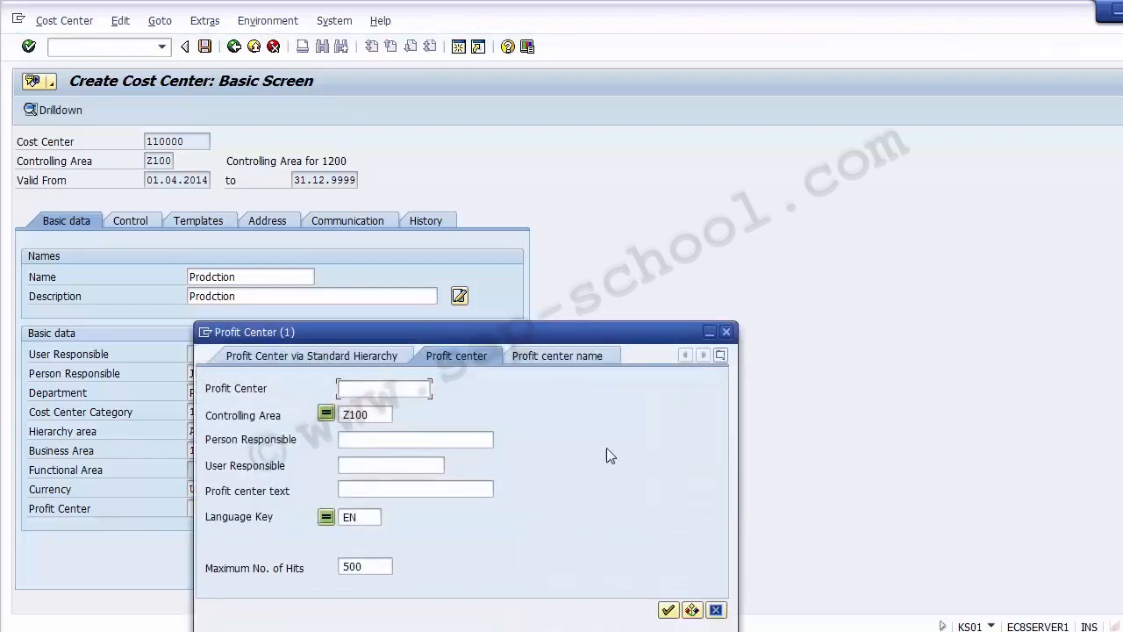
{"action": "left_click", "coordinate": [669, 611]}
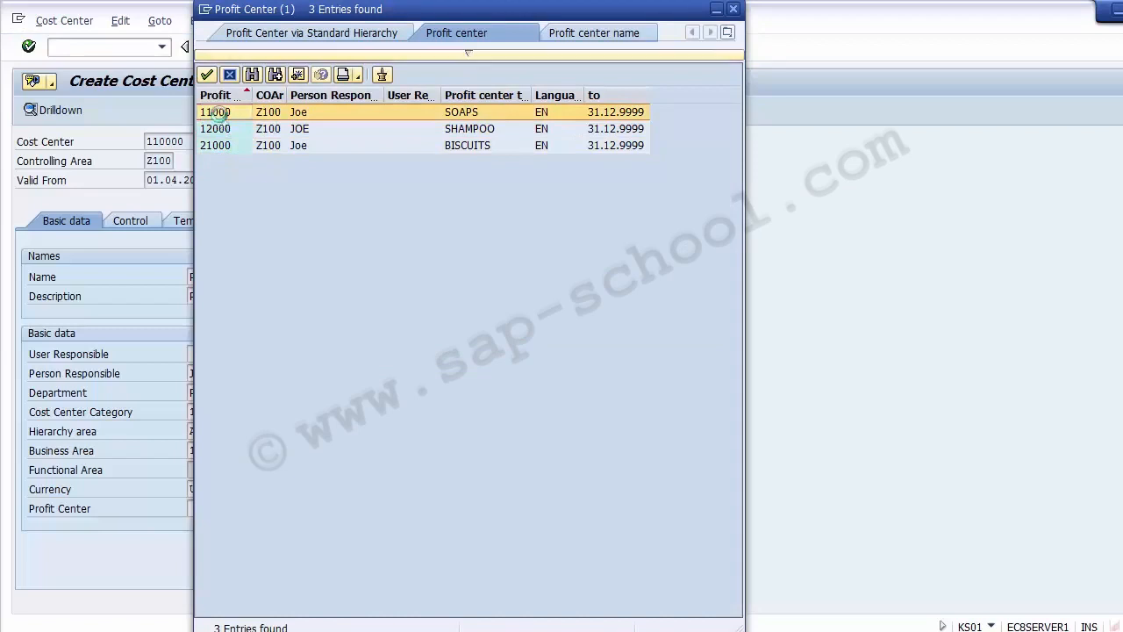
{"action": "double_click", "coordinate": [214, 113]}
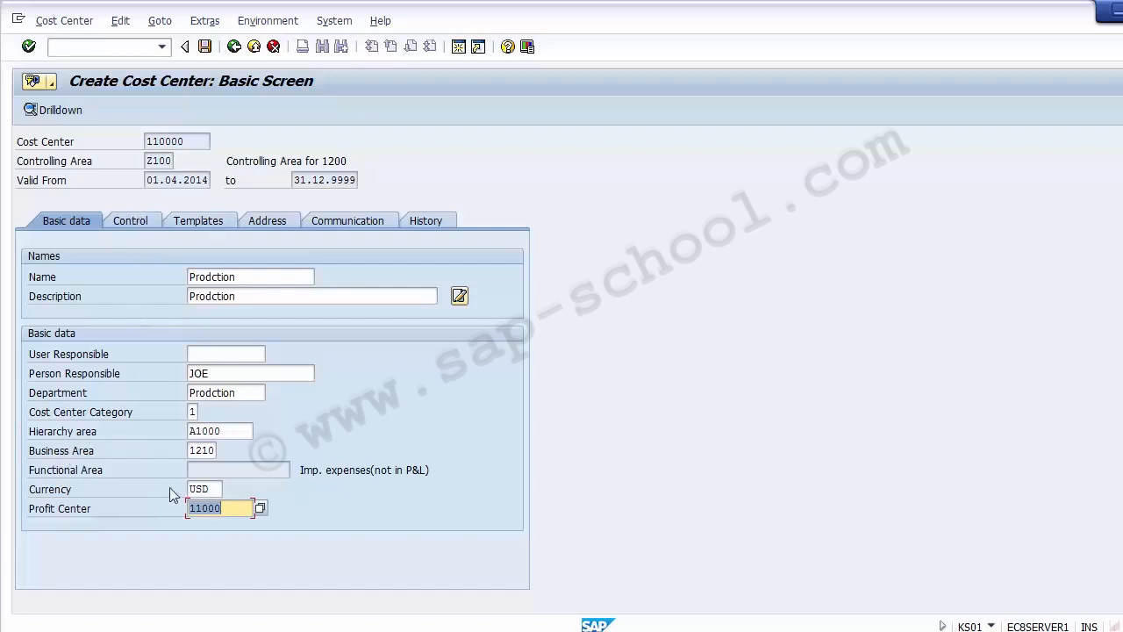
{"action": "left_click", "coordinate": [230, 508]}
{"action": "left_click", "coordinate": [249, 432]}
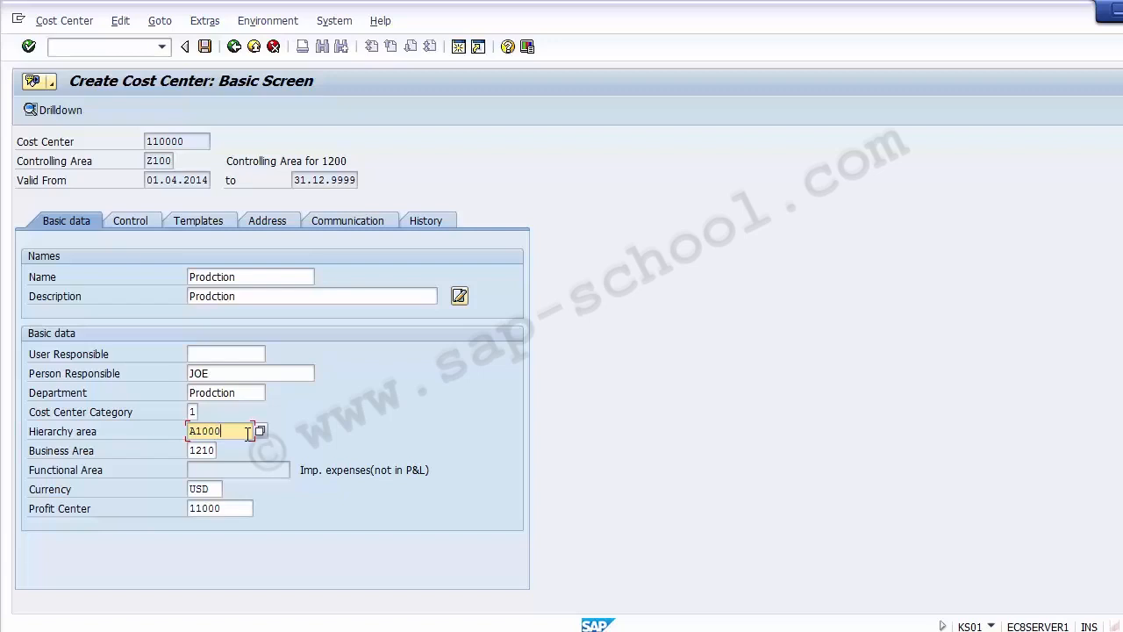
Review the Control, Address, Templates, Communication and History tabs of the cost center, then save it.
{"action": "left_click", "coordinate": [144, 226]}
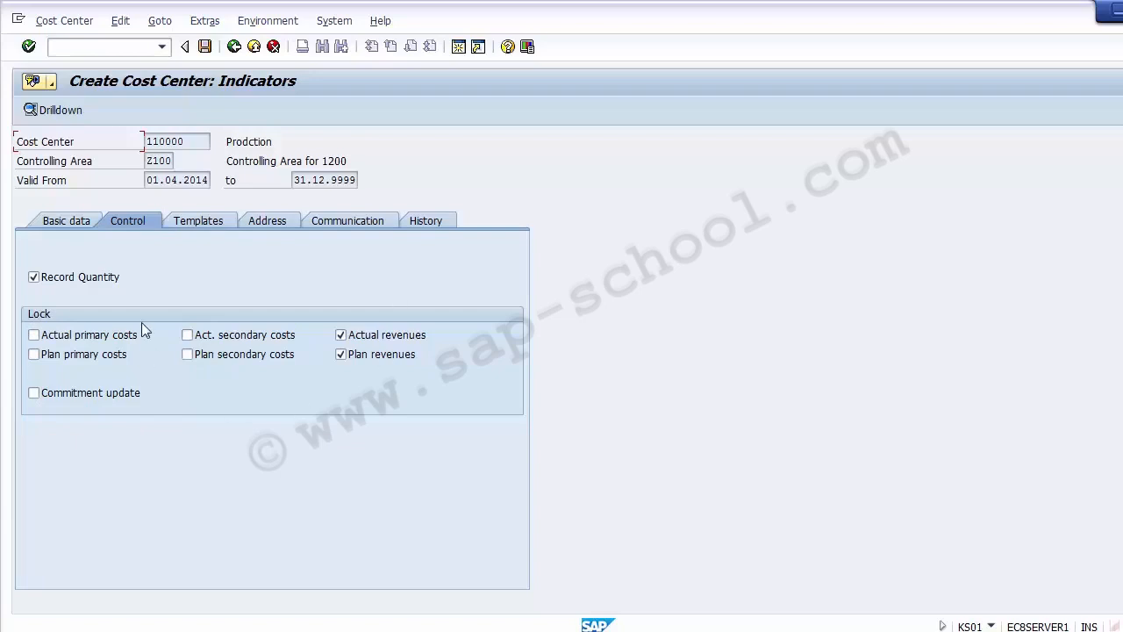
{"action": "left_click", "coordinate": [71, 400]}
{"action": "left_click", "coordinate": [266, 221]}
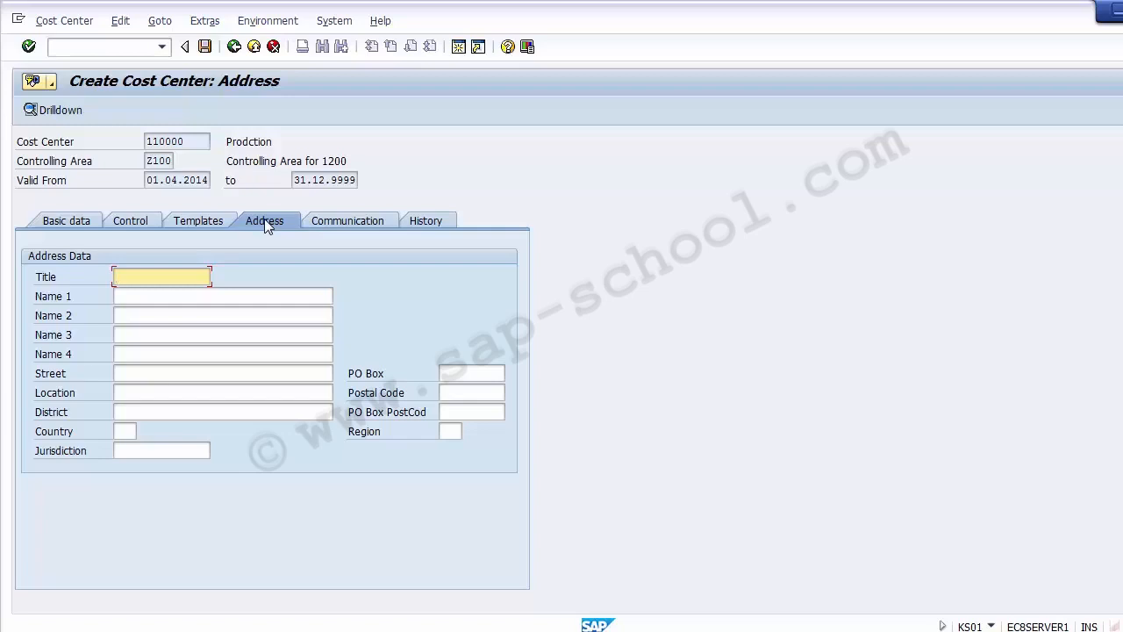
{"action": "left_click", "coordinate": [208, 223]}
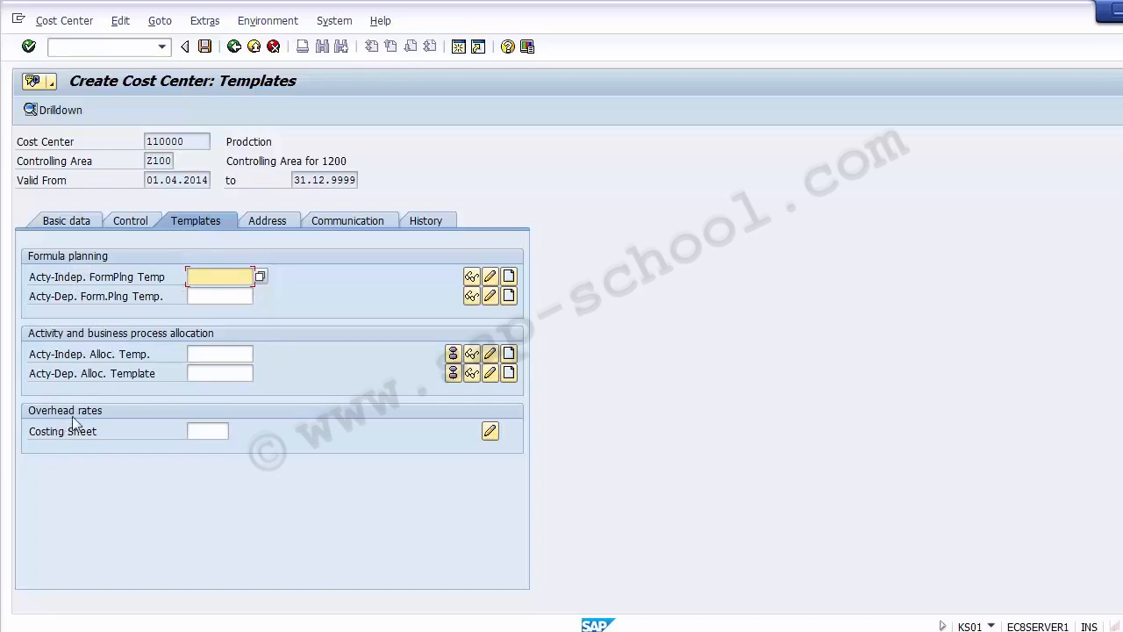
{"action": "left_click", "coordinate": [337, 303]}
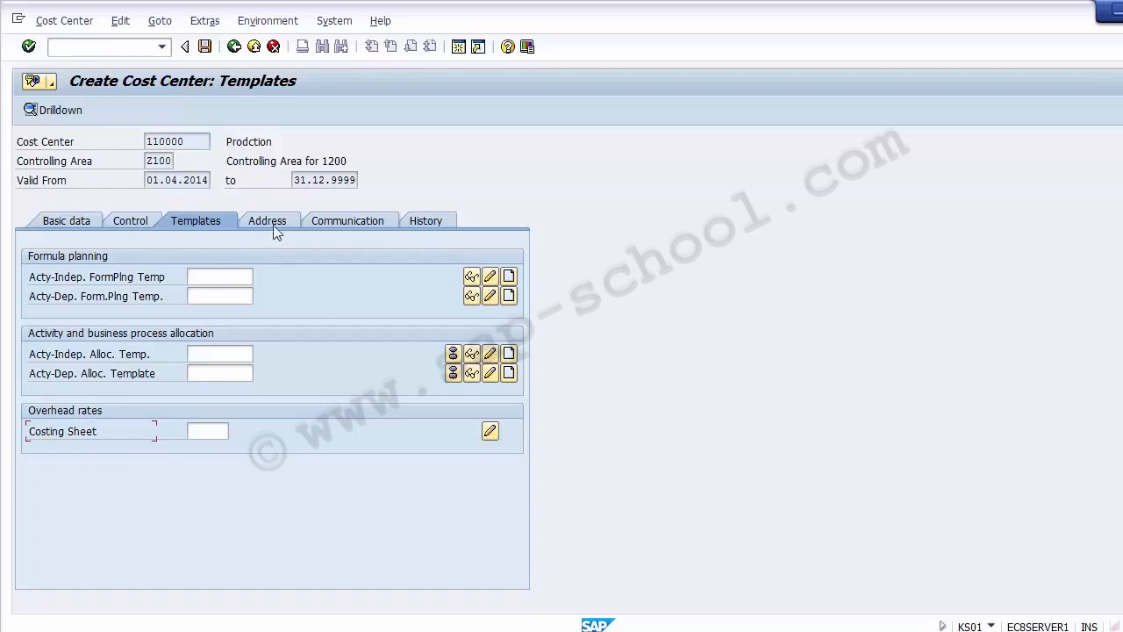
{"action": "left_click", "coordinate": [347, 221]}
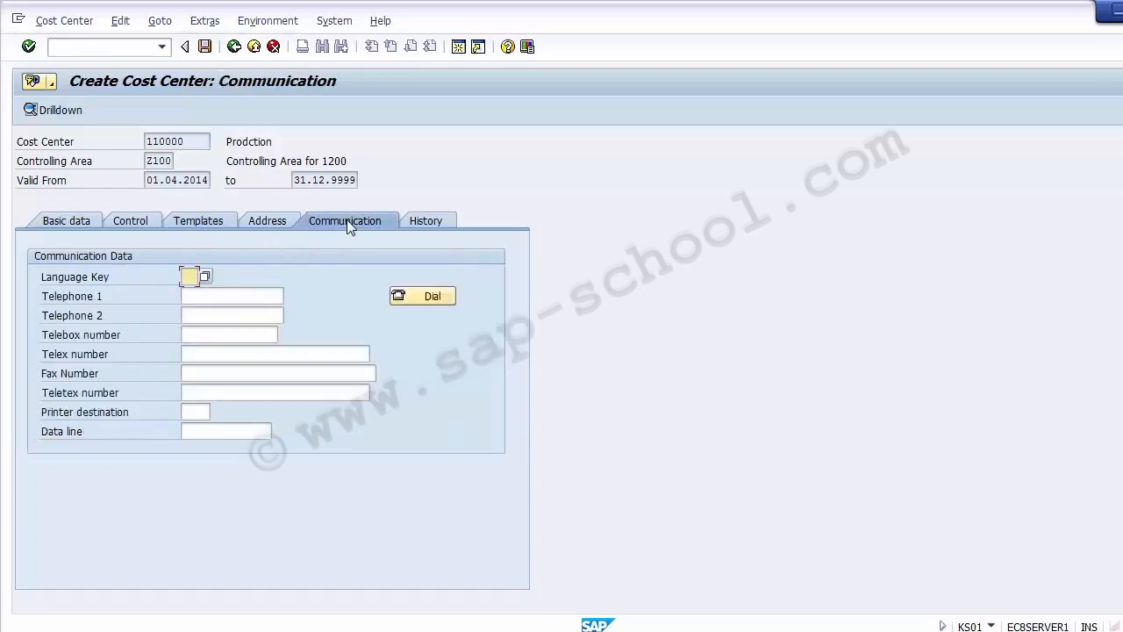
{"action": "left_click", "coordinate": [185, 297]}
{"action": "left_click", "coordinate": [190, 314]}
{"action": "left_click", "coordinate": [200, 331]}
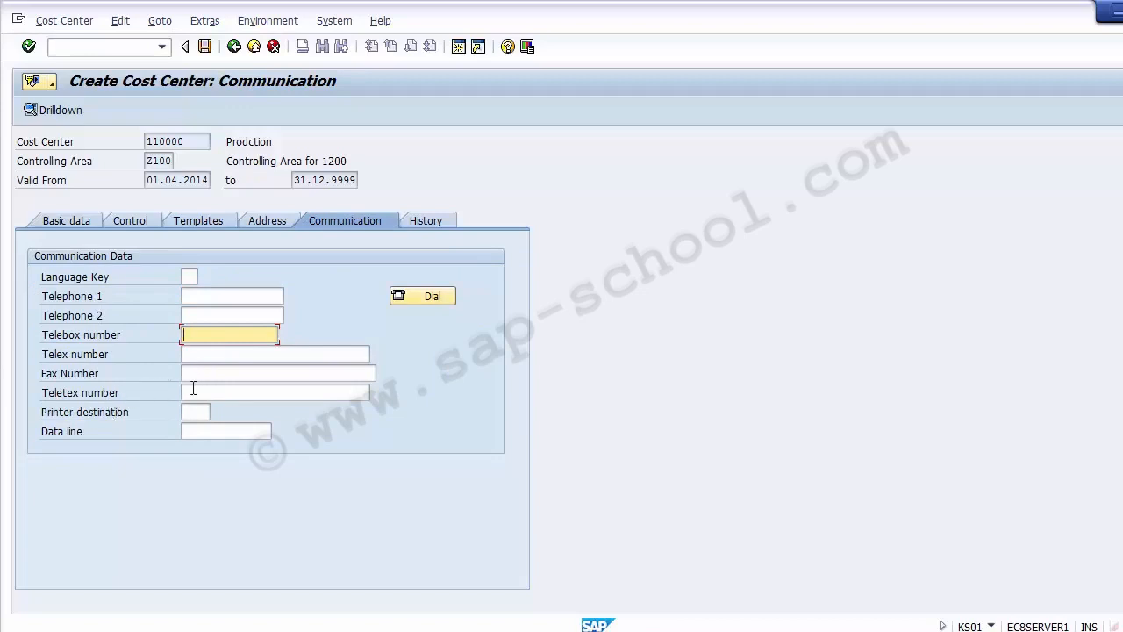
{"action": "left_click", "coordinate": [409, 223]}
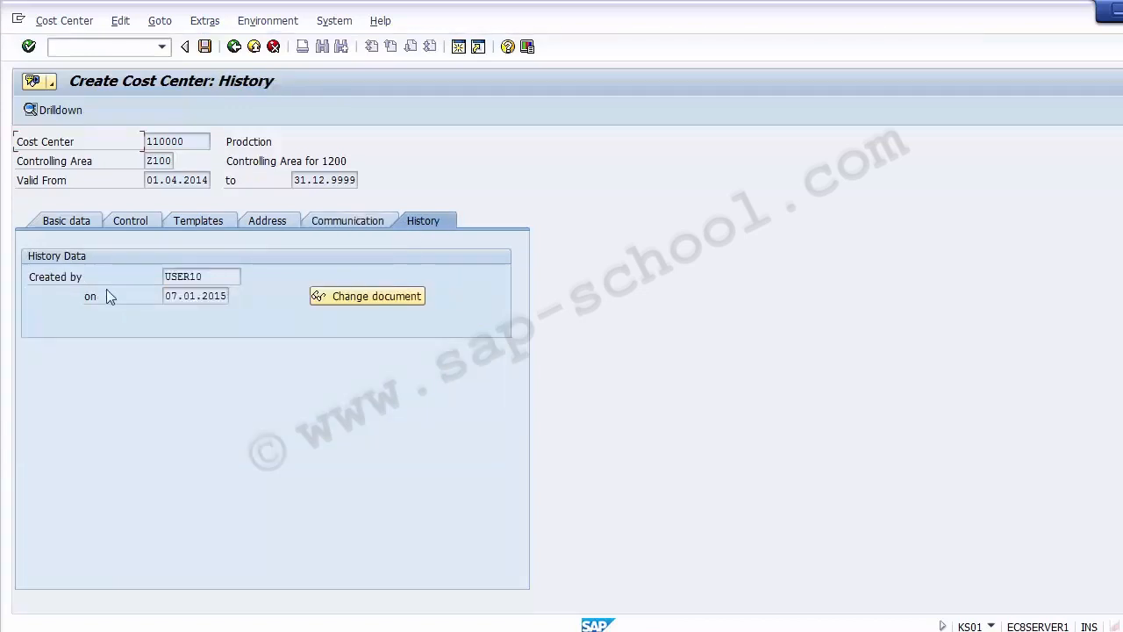
{"action": "left_click_drag", "start_coordinate": [231, 277], "coordinate": [154, 273]}
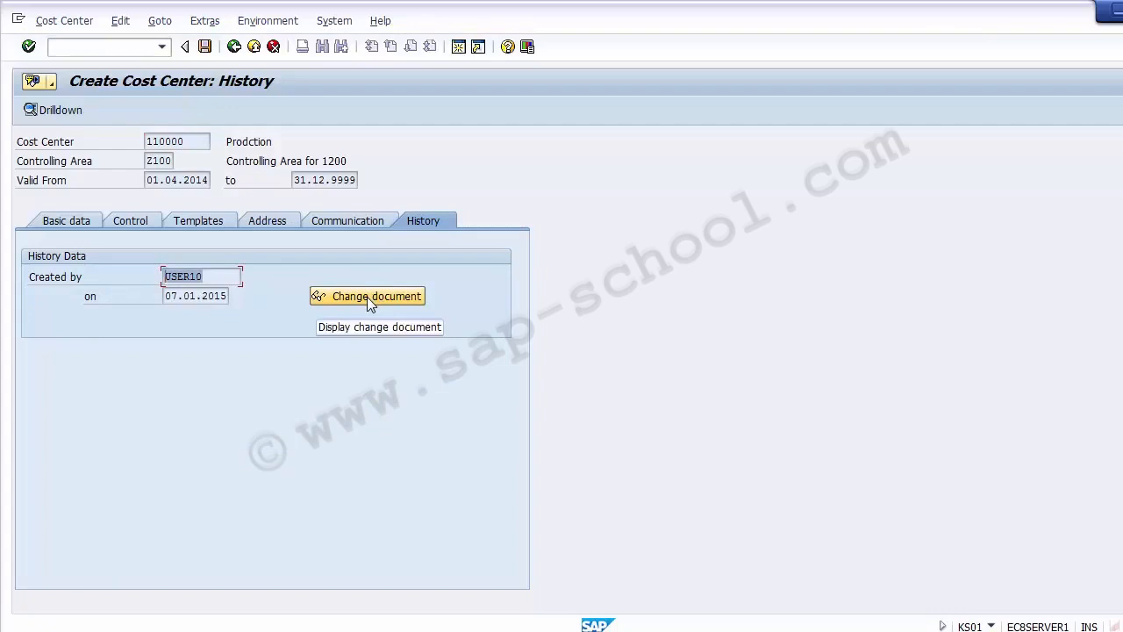
{"action": "left_click", "coordinate": [55, 224]}
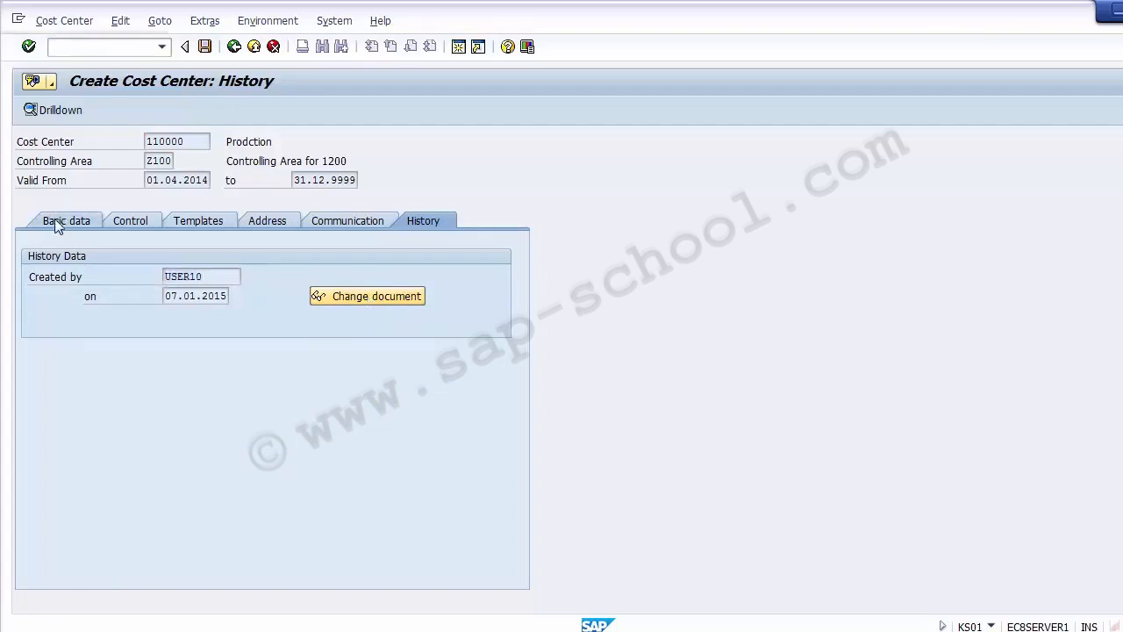
{"action": "left_click", "coordinate": [204, 48]}
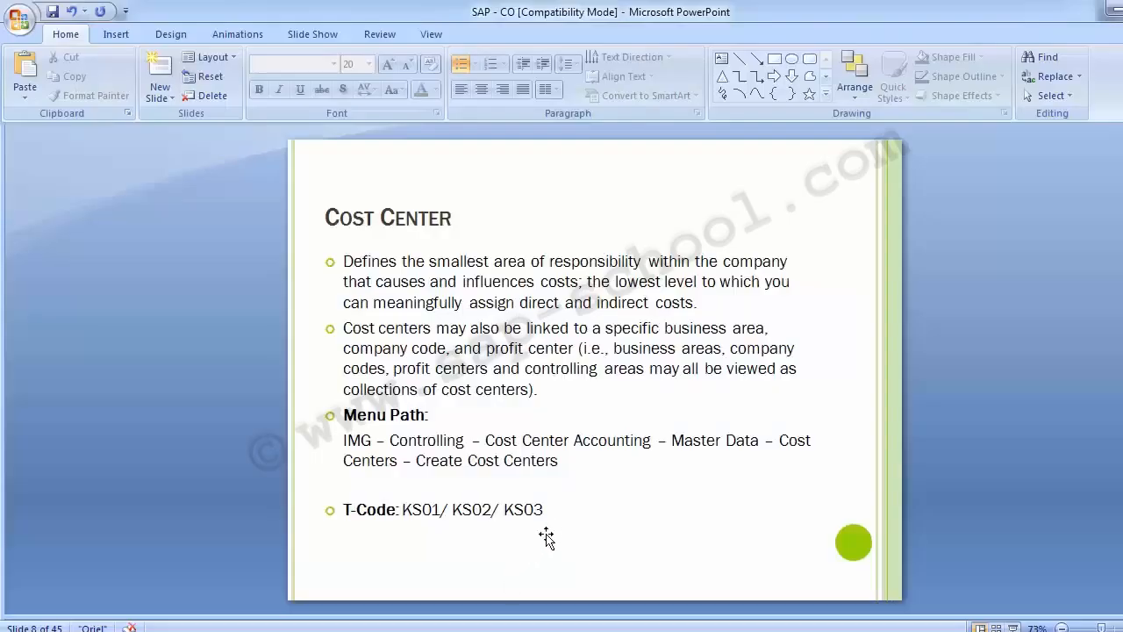
Highlight the KS02 transaction code on the Cost Center slide and return to SAP.
{"action": "left_click", "coordinate": [449, 511]}
{"action": "left_click_drag", "start_coordinate": [451, 512], "coordinate": [494, 514]}
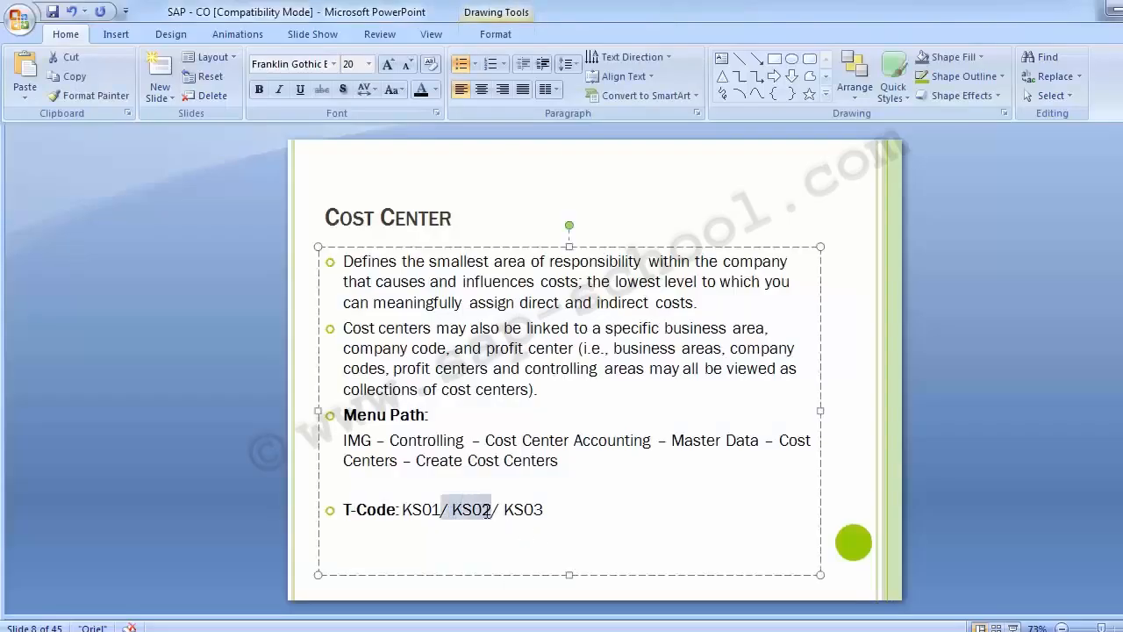
{"action": "left_click", "coordinate": [506, 514]}
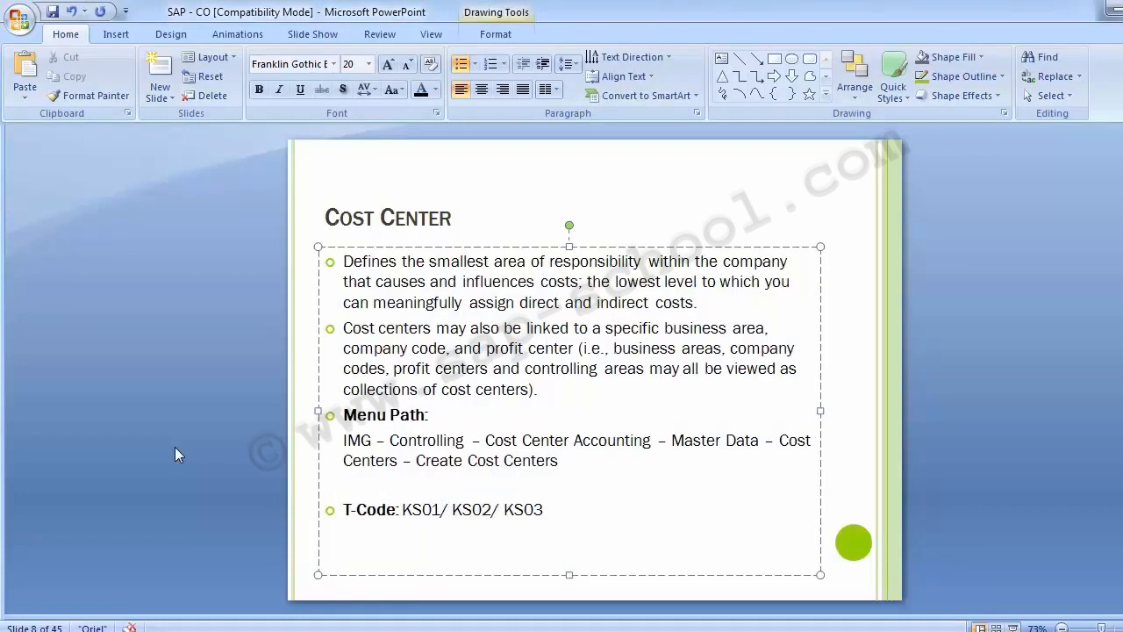
{"action": "key", "text": "alt+Tab"}
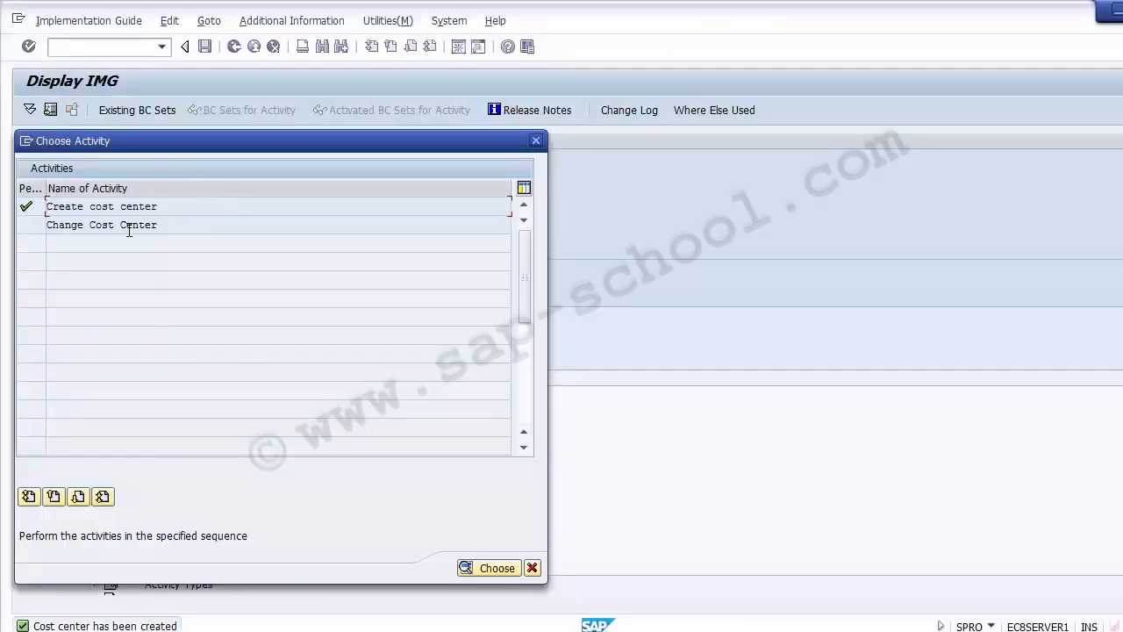
Choose the Change Cost Center activity and open cost center 110000 for editing.
{"action": "left_click", "coordinate": [128, 230]}
{"action": "left_click_drag", "start_coordinate": [269, 156], "coordinate": [472, 94]}
{"action": "left_click", "coordinate": [471, 167]}
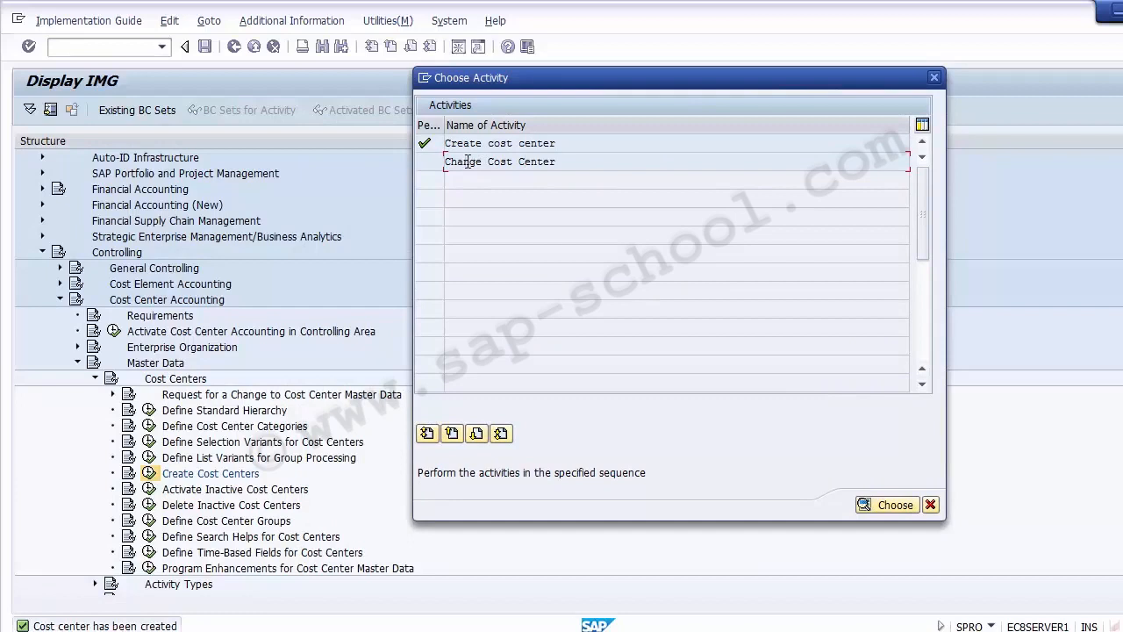
{"action": "double_click", "coordinate": [466, 161]}
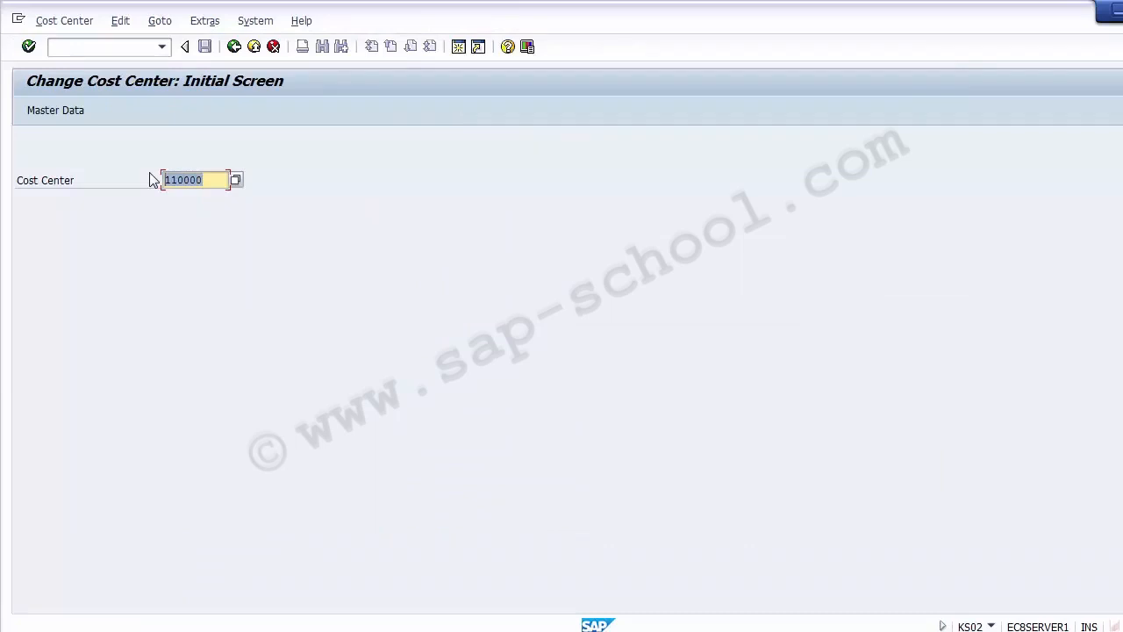
{"action": "key", "text": "Return"}
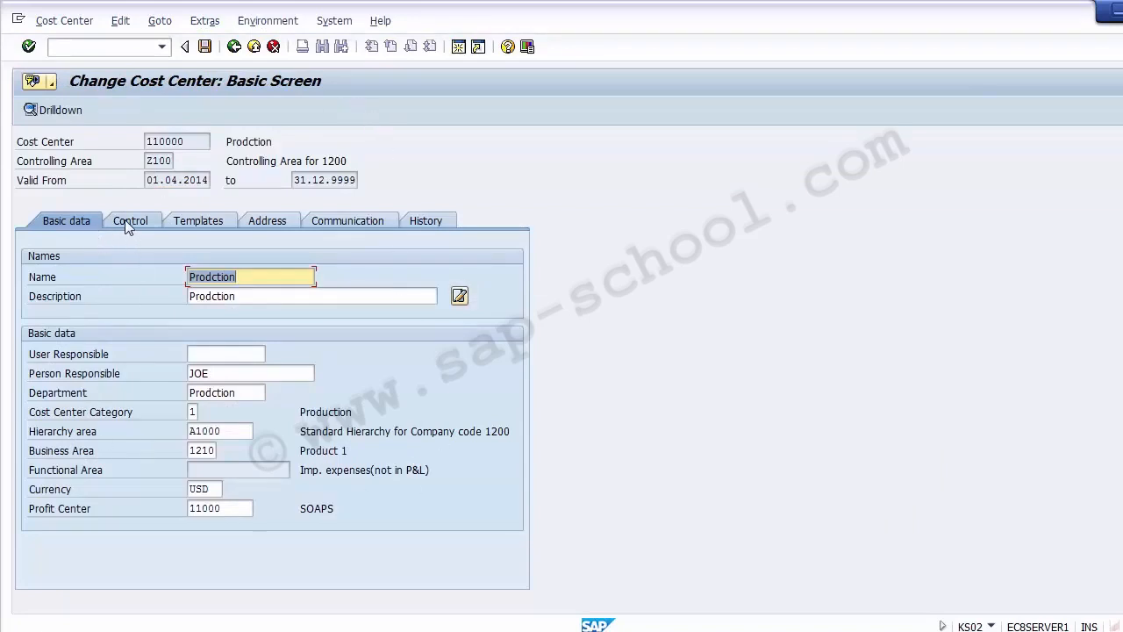
Review the cost center's basic data, Control, Templates and Address tabs, then leave the change screen and close the activity dialog.
{"action": "left_click", "coordinate": [223, 373]}
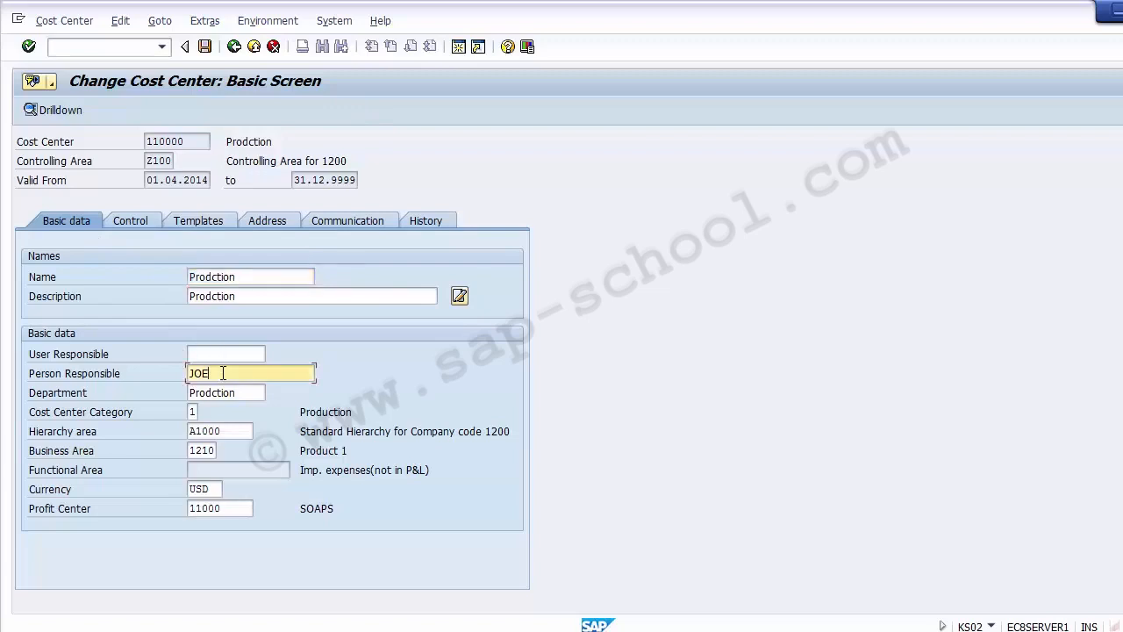
{"action": "left_click", "coordinate": [233, 431]}
{"action": "left_click", "coordinate": [211, 450]}
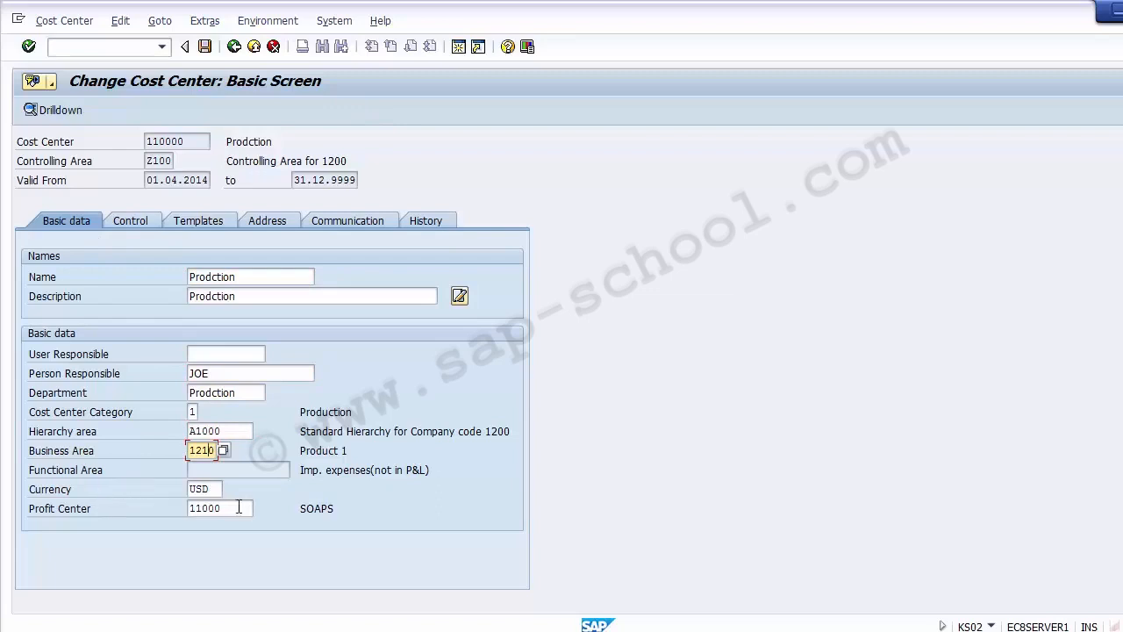
{"action": "left_click", "coordinate": [239, 507]}
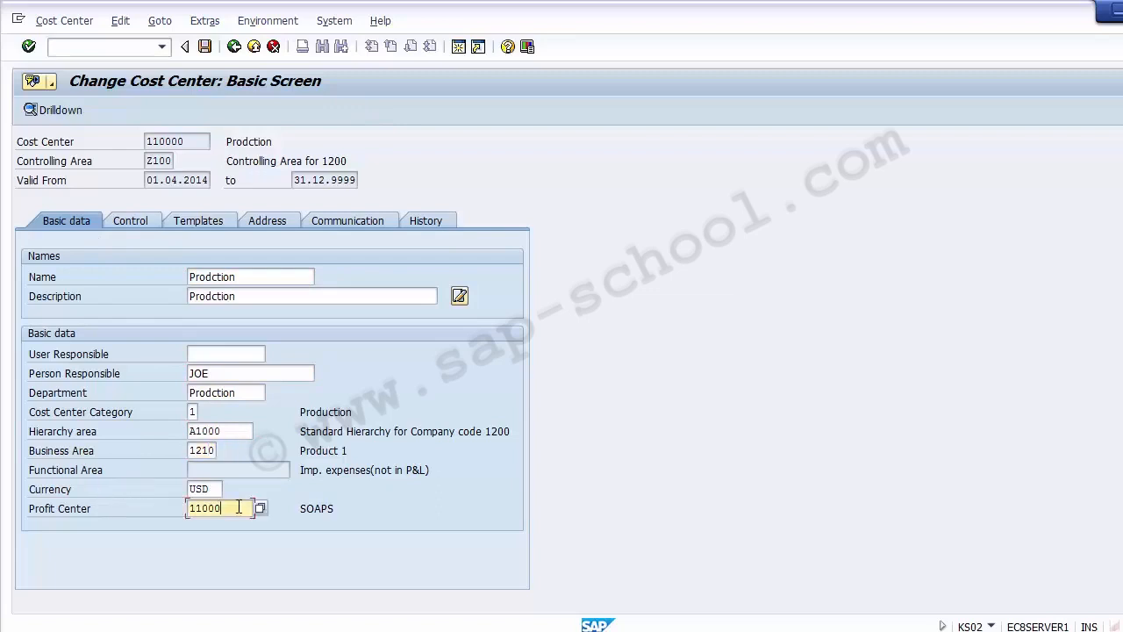
{"action": "left_click", "coordinate": [137, 219]}
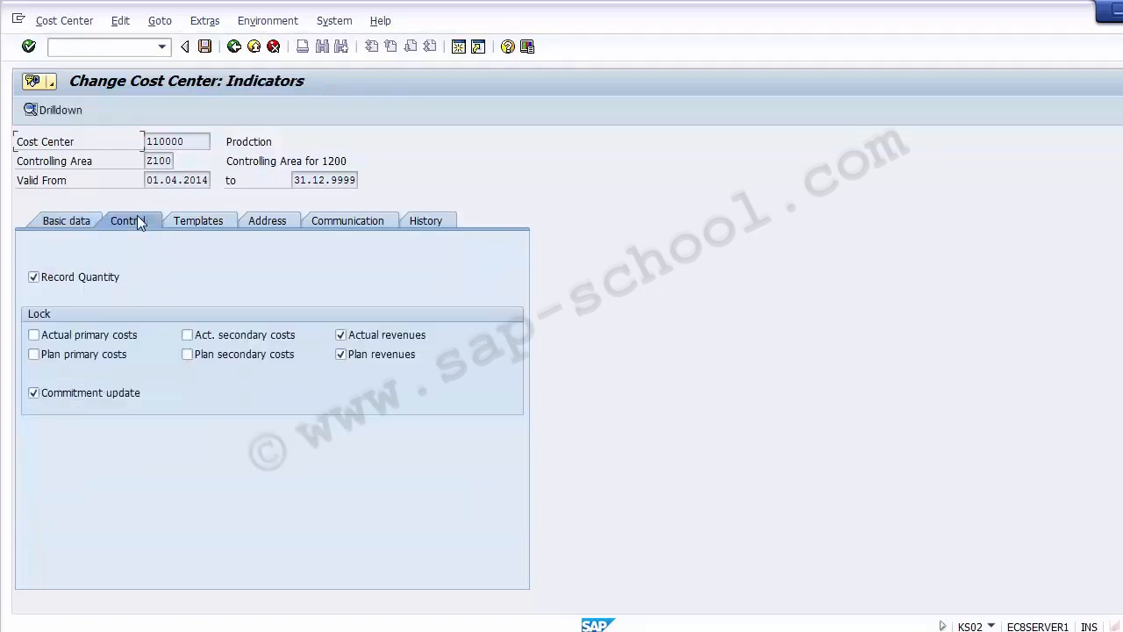
{"action": "left_click", "coordinate": [200, 221]}
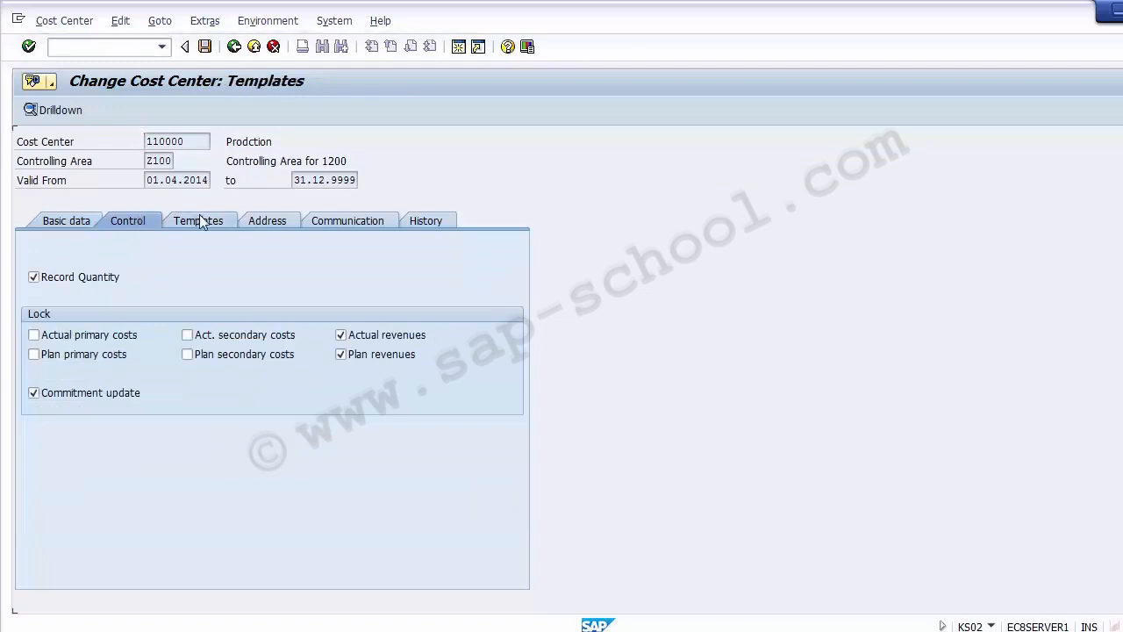
{"action": "left_click", "coordinate": [270, 218]}
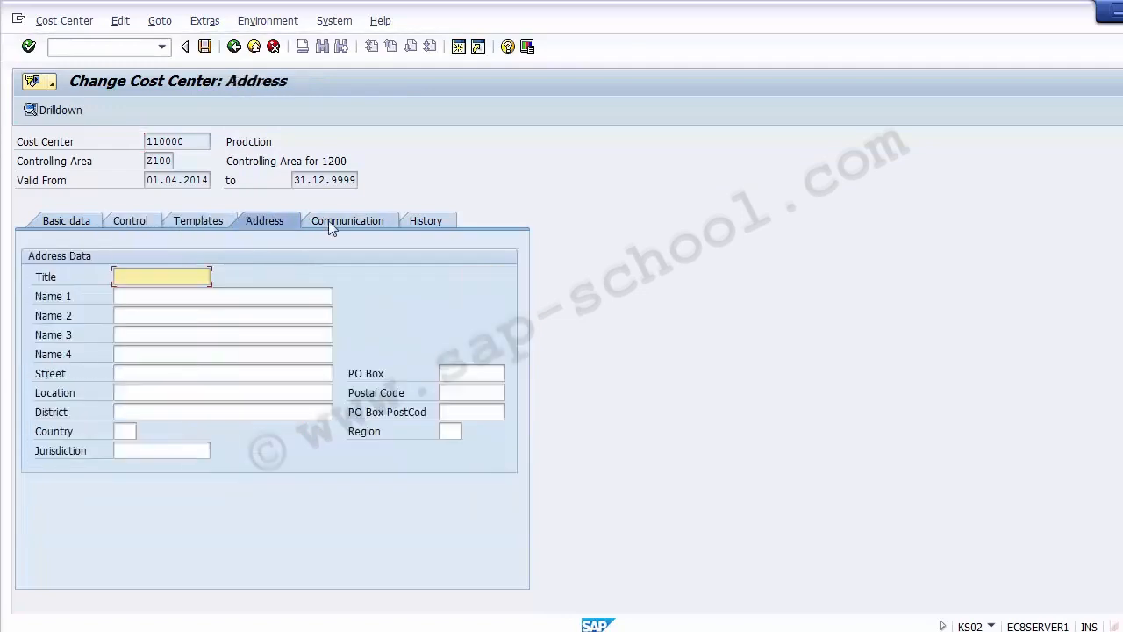
{"action": "left_click", "coordinate": [165, 298]}
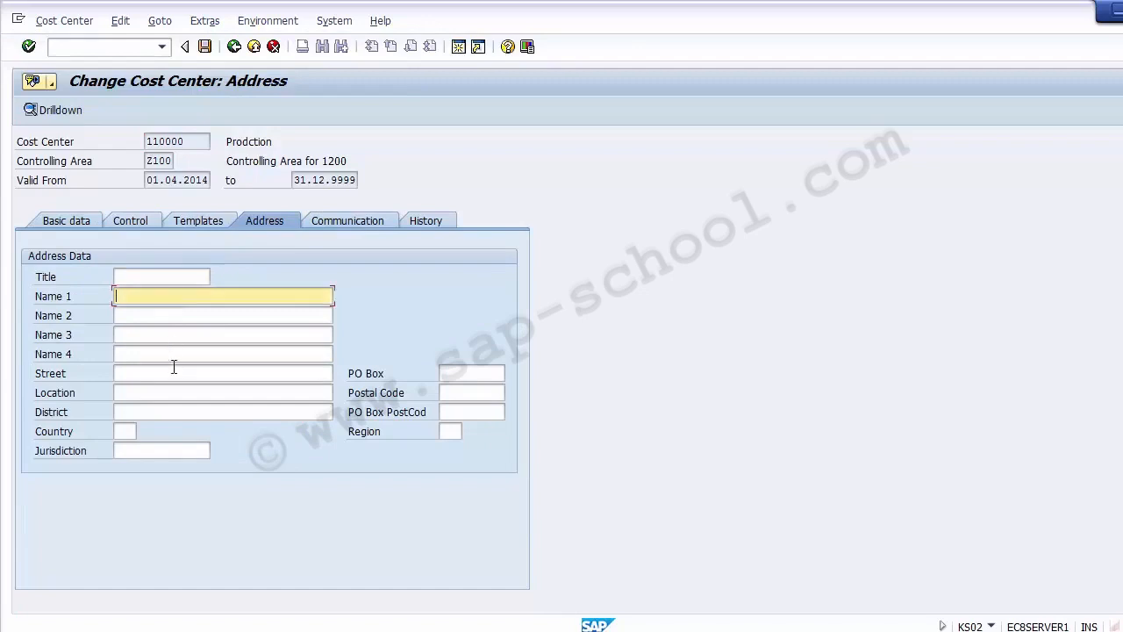
{"action": "left_click", "coordinate": [69, 220]}
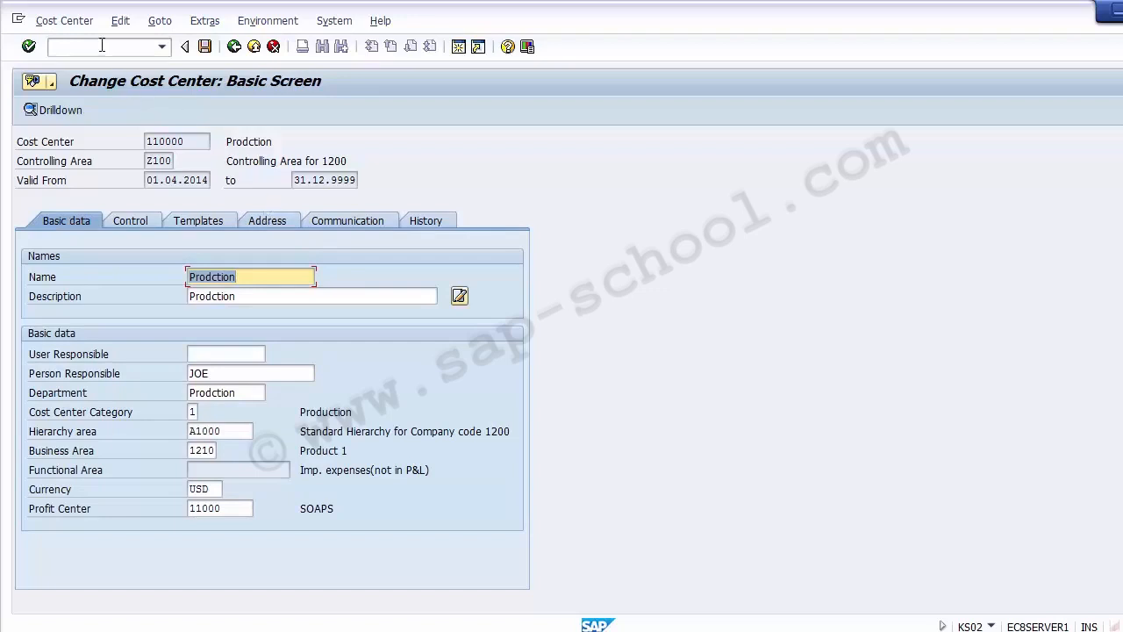
{"action": "left_click", "coordinate": [210, 43]}
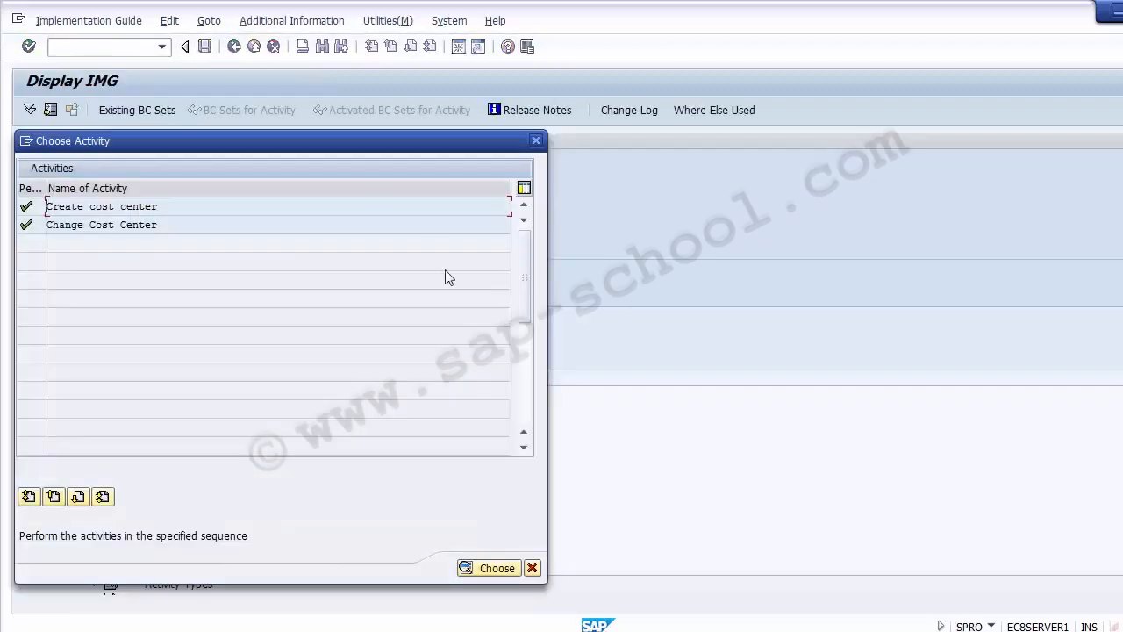
{"action": "left_click", "coordinate": [536, 141]}
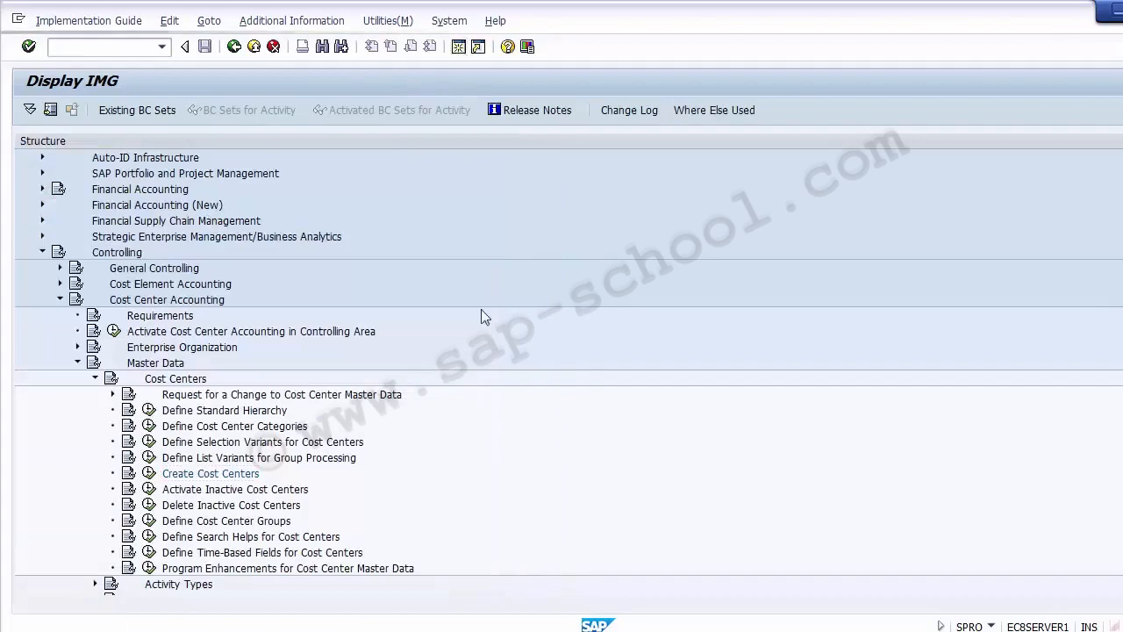
Check the KS03 transaction code on the Cost Center slide and return to SAP.
{"action": "left_click", "coordinate": [495, 631]}
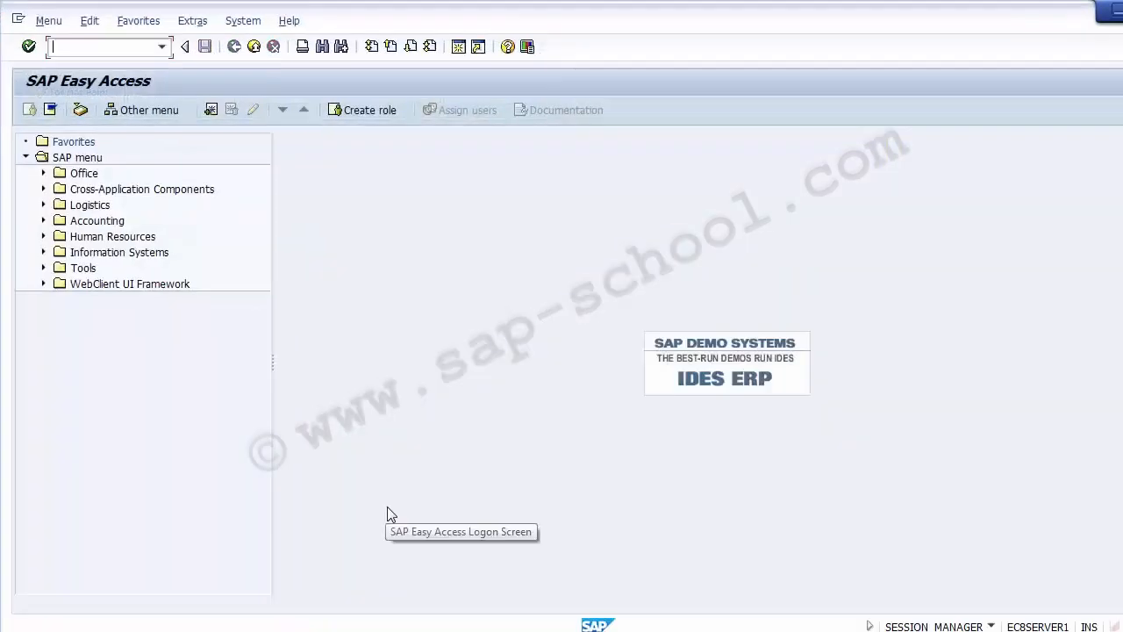
{"action": "left_click", "coordinate": [495, 631]}
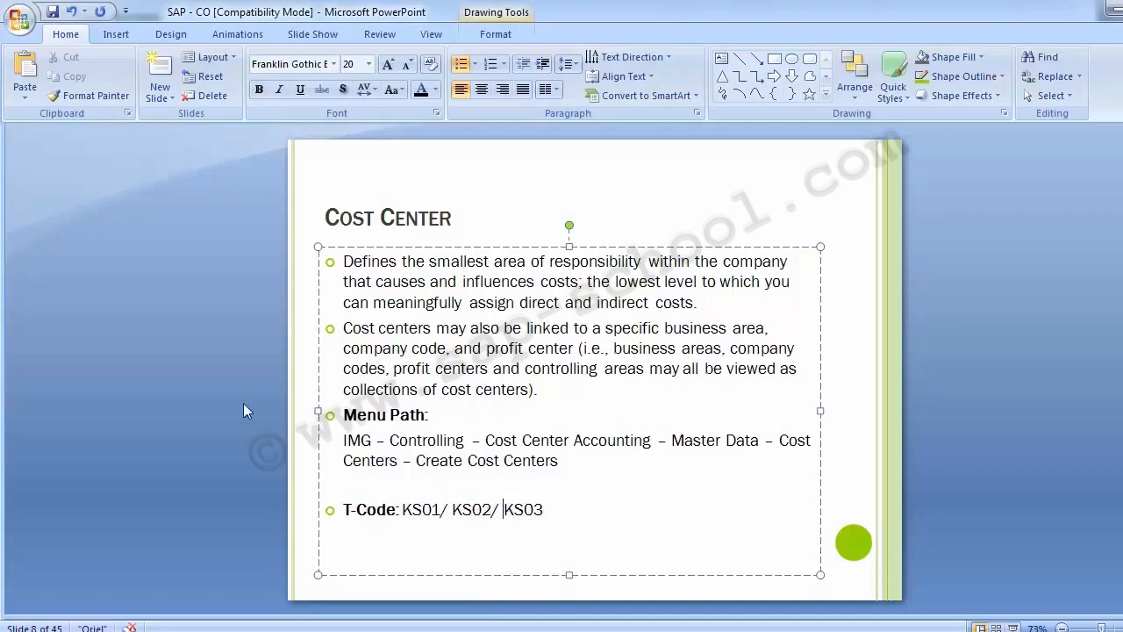
{"action": "key", "text": "alt+Tab"}
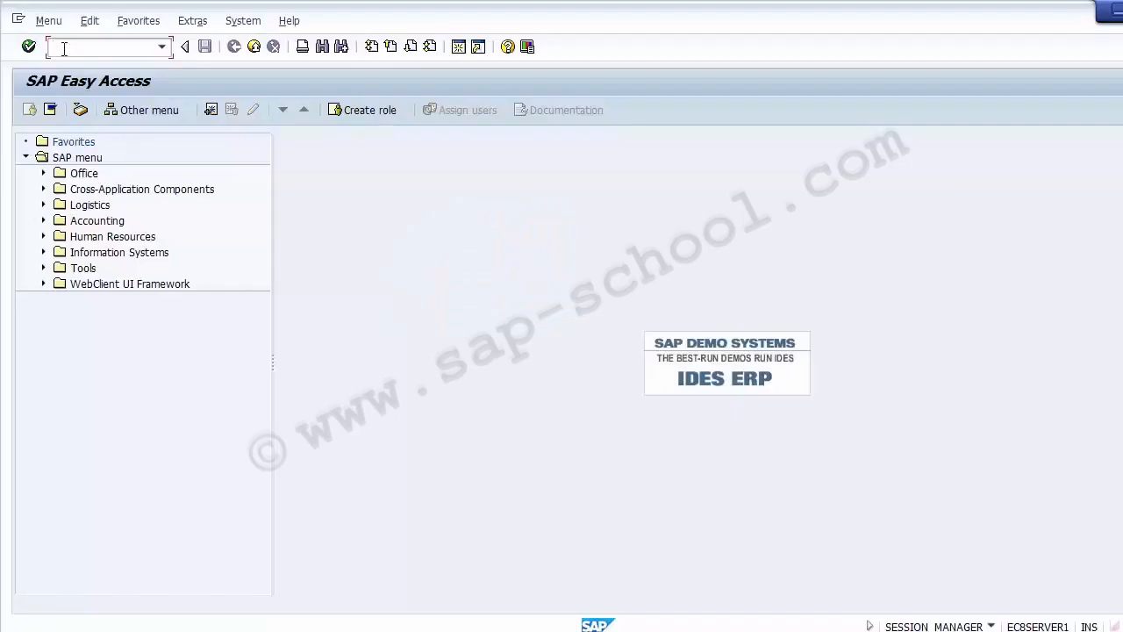
Run transaction KS03 and display cost center 110000.
{"action": "type", "text": "KS03"}
{"action": "key", "text": "Return"}
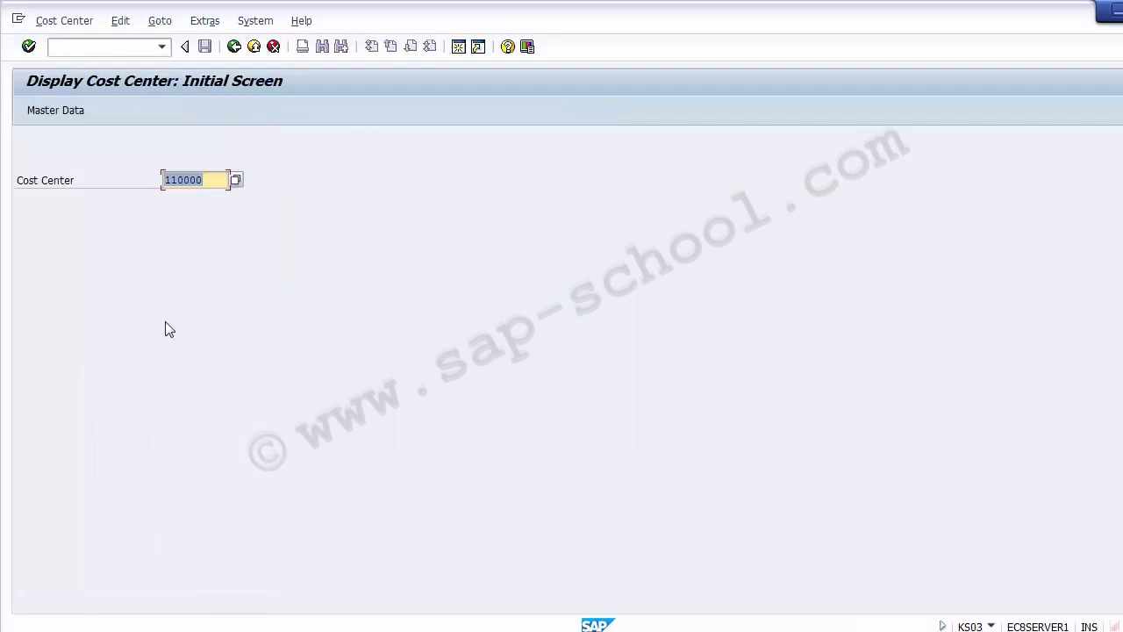
{"action": "key", "text": "Return"}
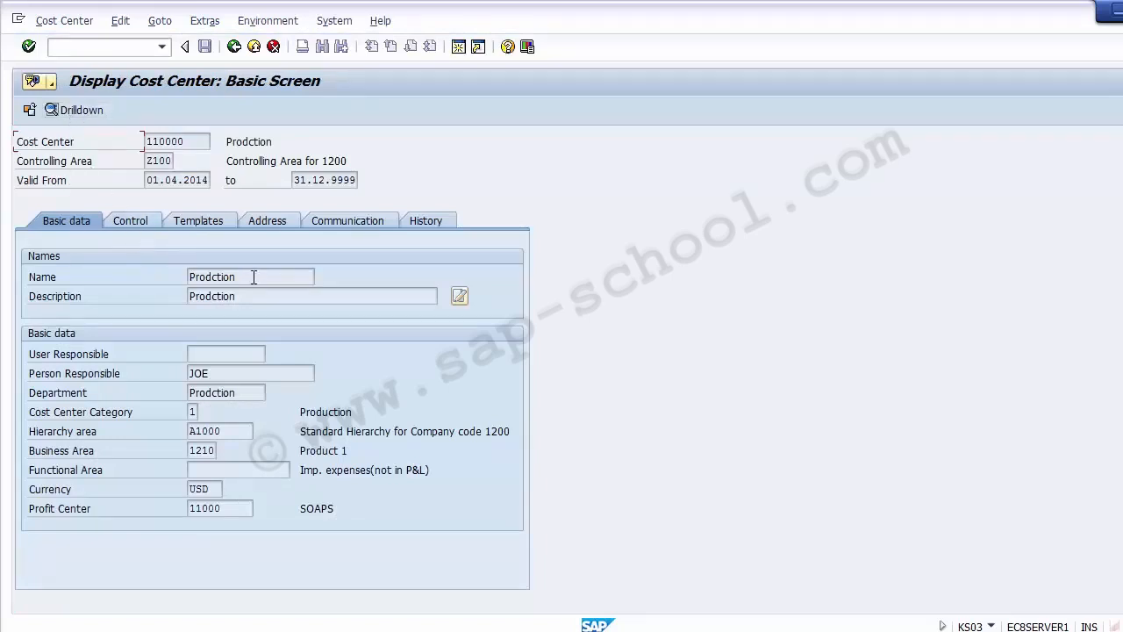
Review the displayed cost center's basic data, Control, Templates and Address tabs, then exit the display.
{"action": "left_click", "coordinate": [232, 373]}
{"action": "left_click", "coordinate": [230, 392]}
{"action": "left_click", "coordinate": [203, 430]}
{"action": "left_click", "coordinate": [205, 450]}
{"action": "left_click", "coordinate": [207, 470]}
{"action": "left_click", "coordinate": [208, 489]}
{"action": "left_click", "coordinate": [217, 508]}
{"action": "left_click", "coordinate": [128, 221]}
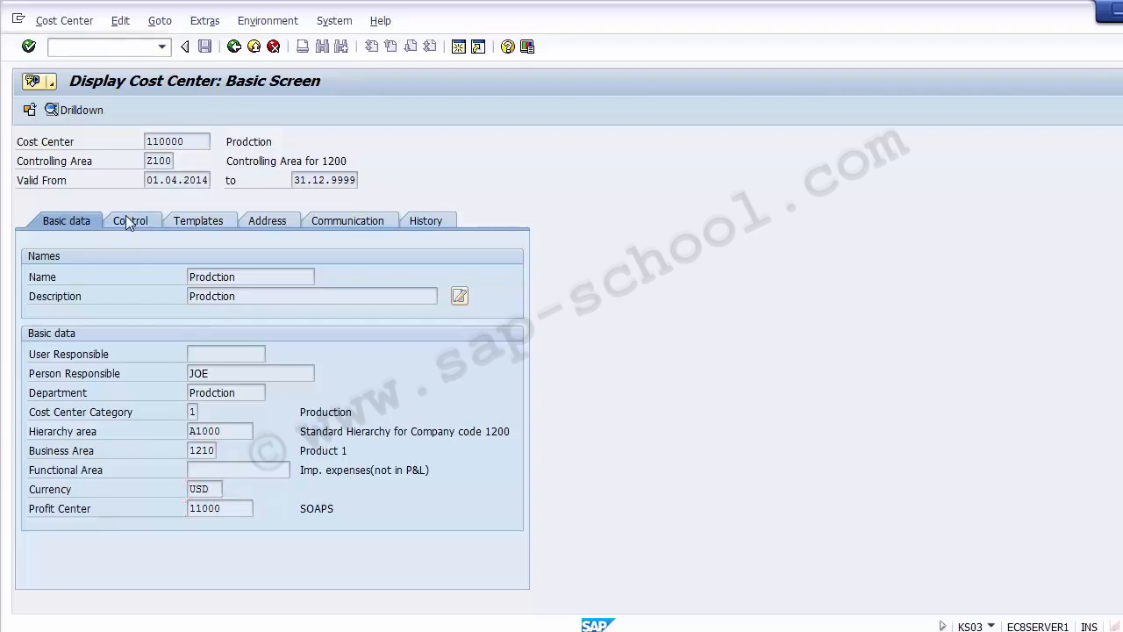
{"action": "left_click", "coordinate": [196, 222]}
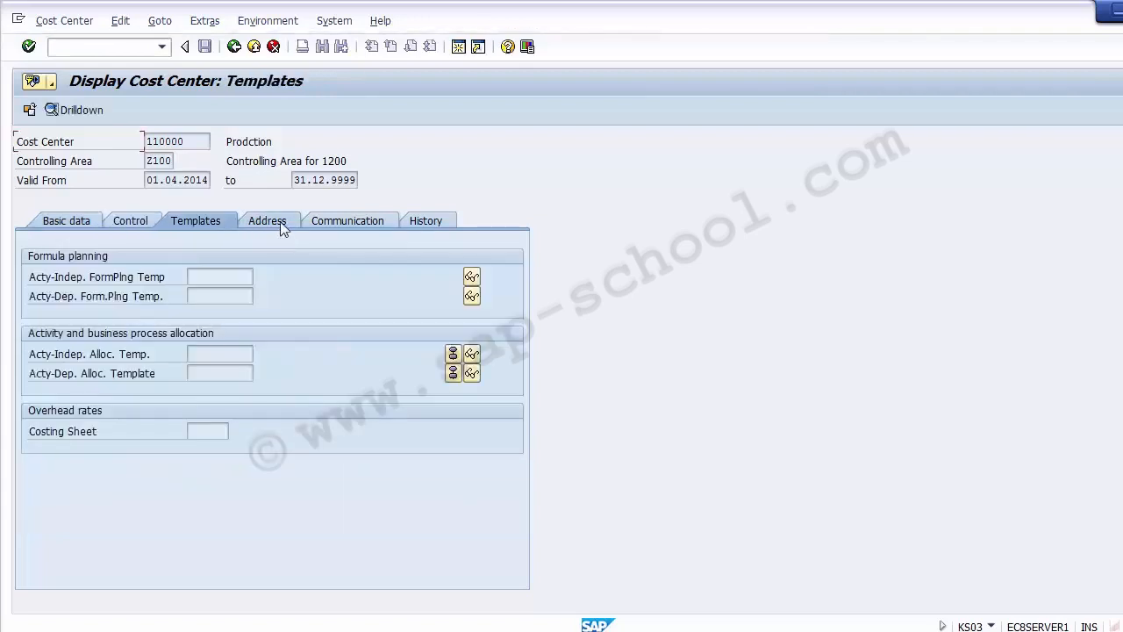
{"action": "left_click", "coordinate": [266, 222]}
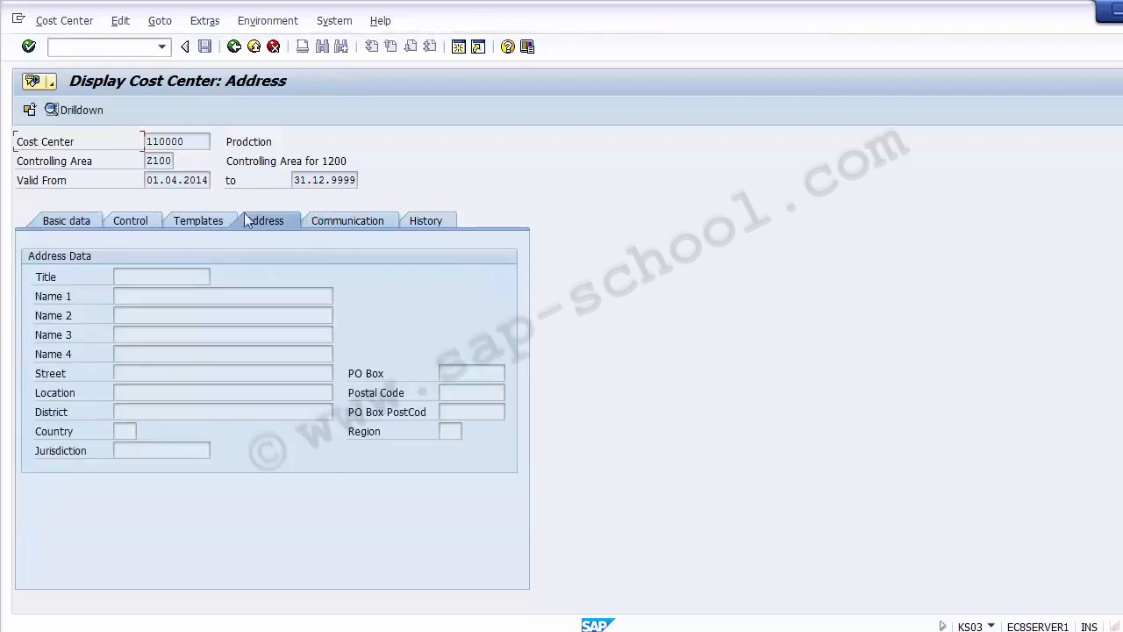
{"action": "left_click", "coordinate": [174, 226]}
{"action": "left_click", "coordinate": [47, 219]}
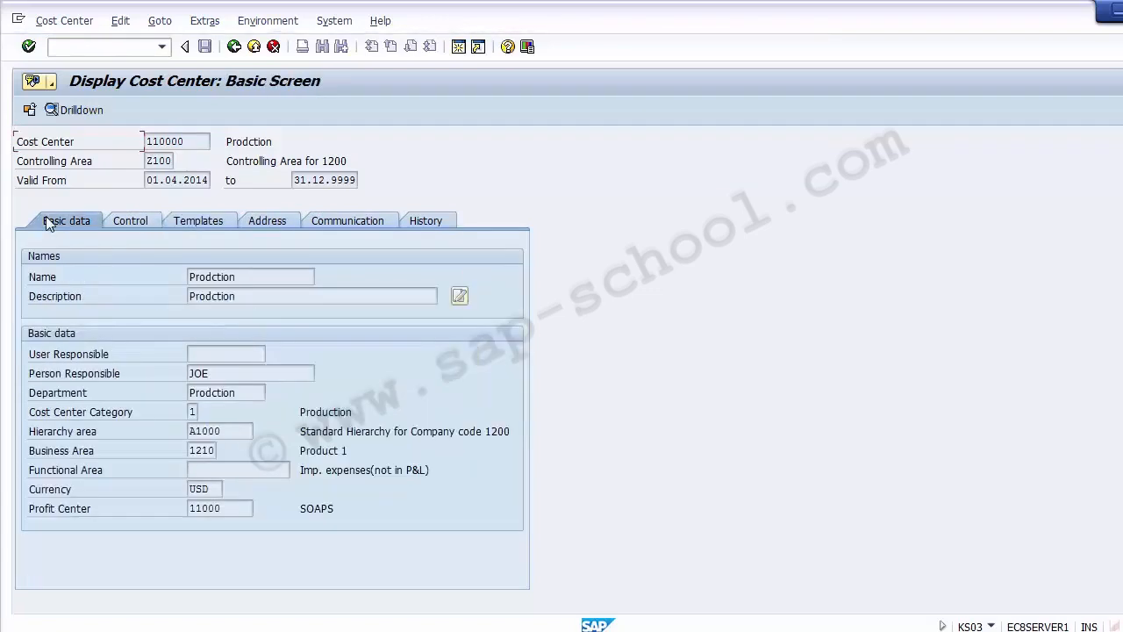
{"action": "left_click", "coordinate": [234, 48]}
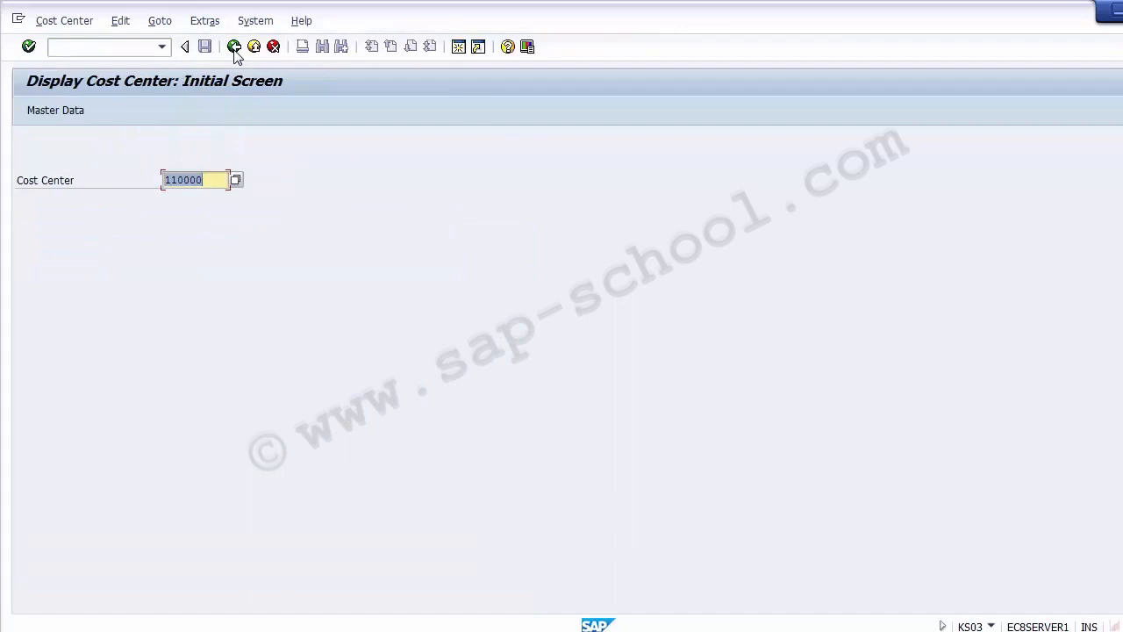
{"action": "left_click", "coordinate": [234, 47]}
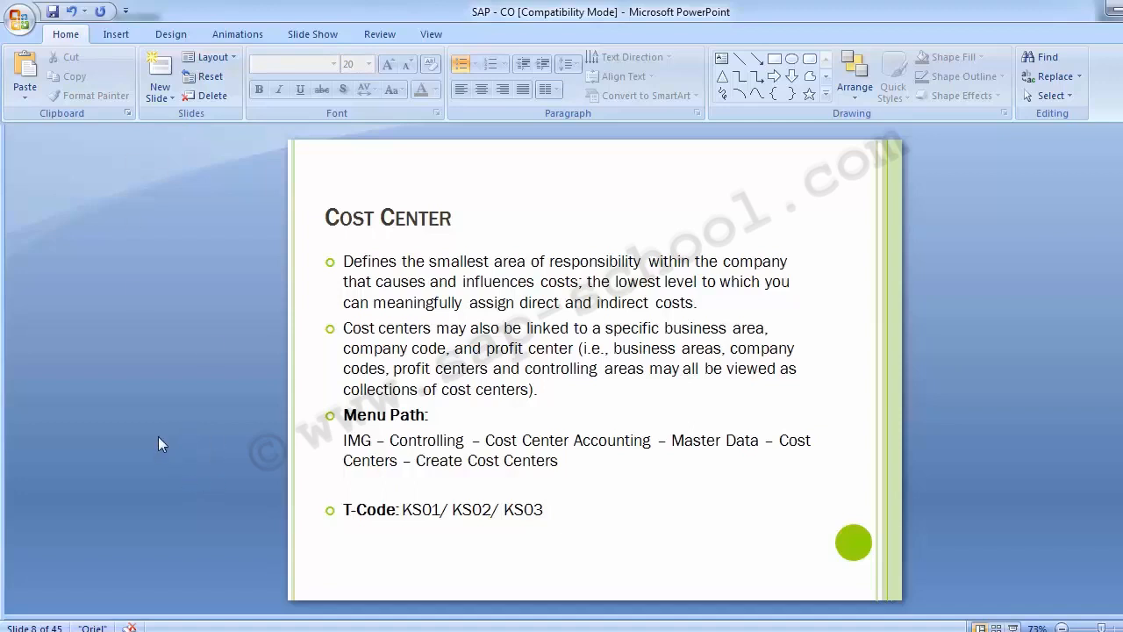
Review the Plant 1 departments and their cost center numbers in the Excel planning sheet.
{"action": "key", "text": "Page_Down"}
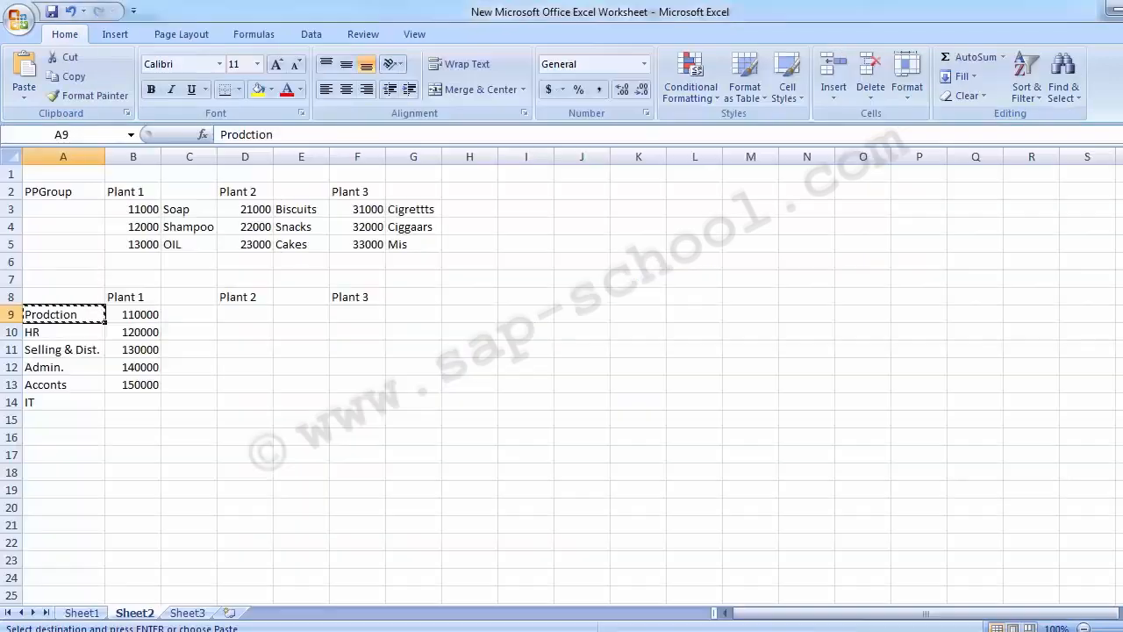
{"action": "left_click", "coordinate": [76, 280]}
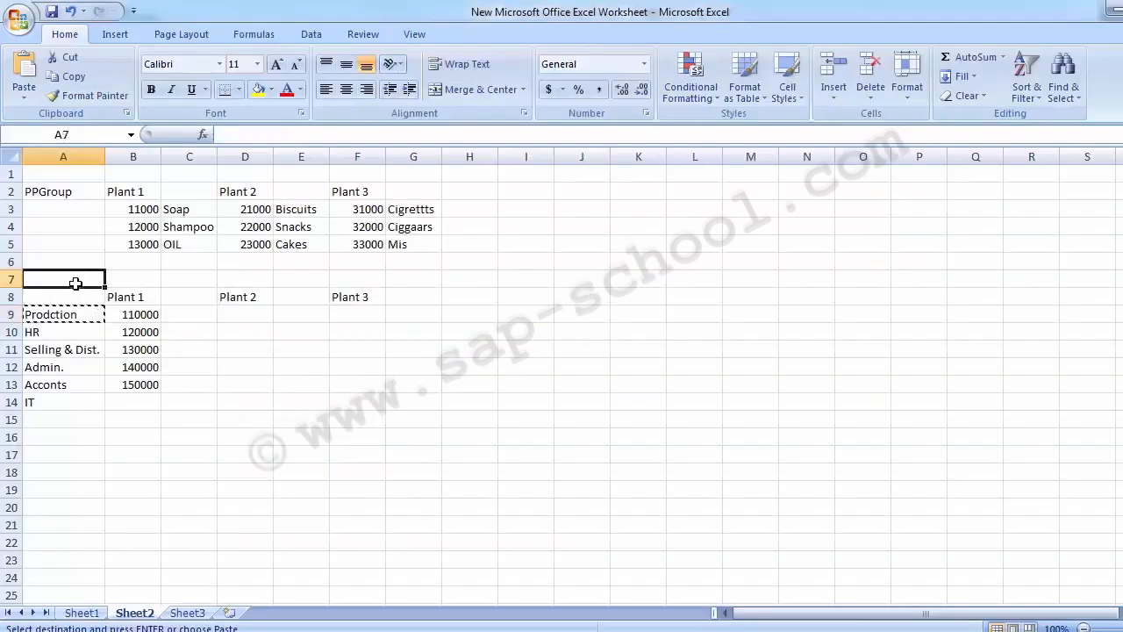
{"action": "key", "text": "Escape"}
{"action": "left_click", "coordinate": [124, 297]}
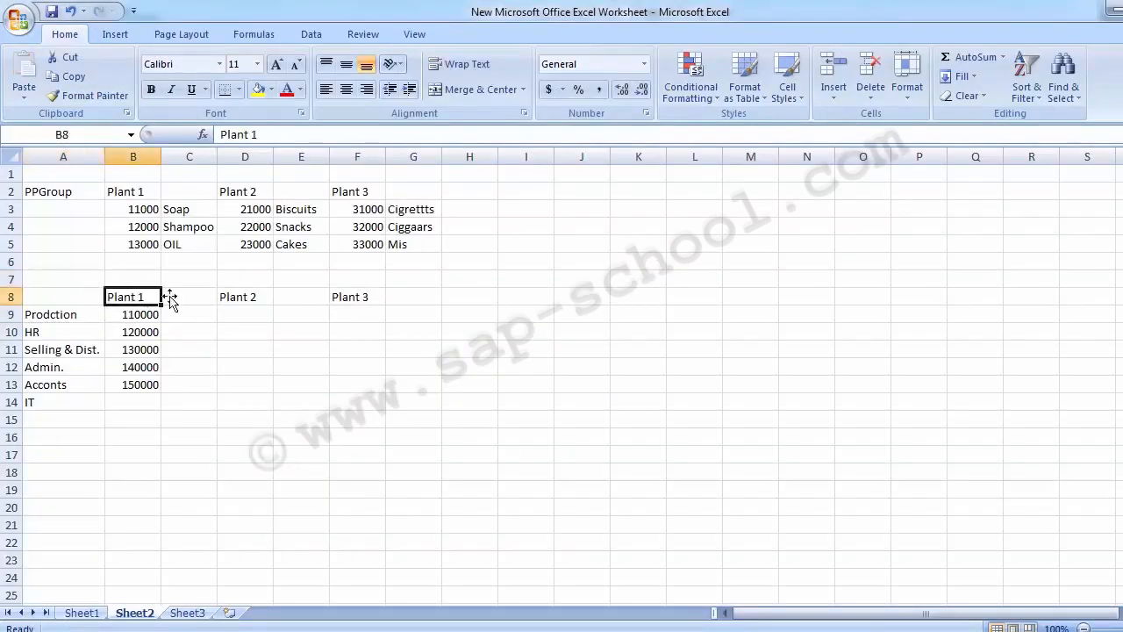
{"action": "left_click", "coordinate": [55, 314]}
{"action": "key", "text": "Down"}
{"action": "key", "text": "Down"}
{"action": "key", "text": "Down"}
{"action": "key", "text": "Down"}
{"action": "key", "text": "Down"}
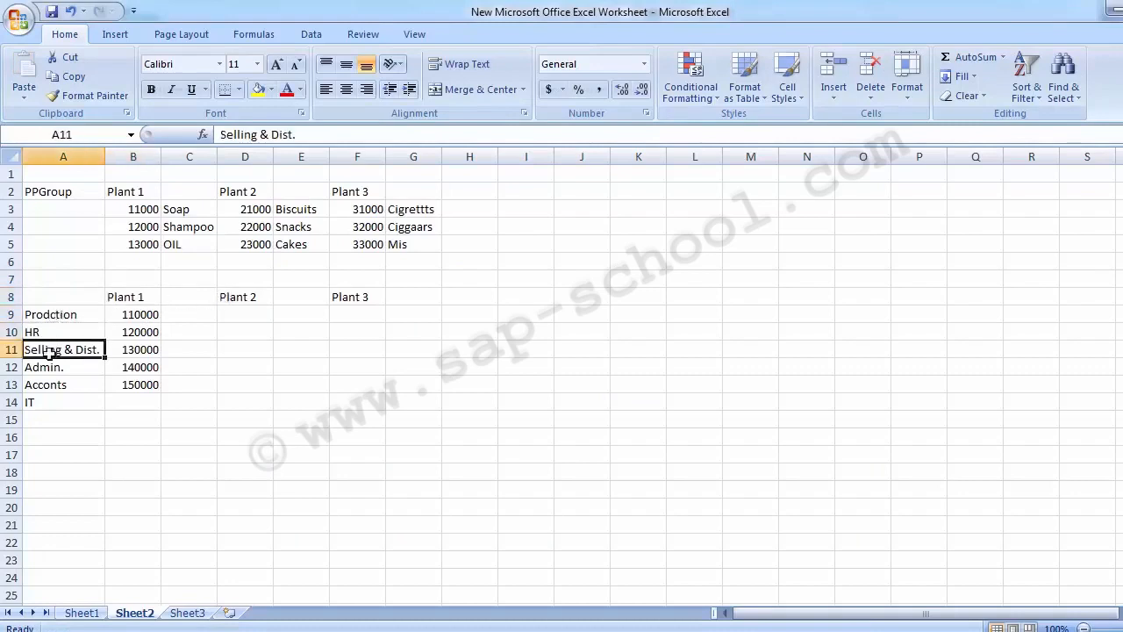
{"action": "left_click", "coordinate": [122, 296]}
{"action": "left_click", "coordinate": [40, 302]}
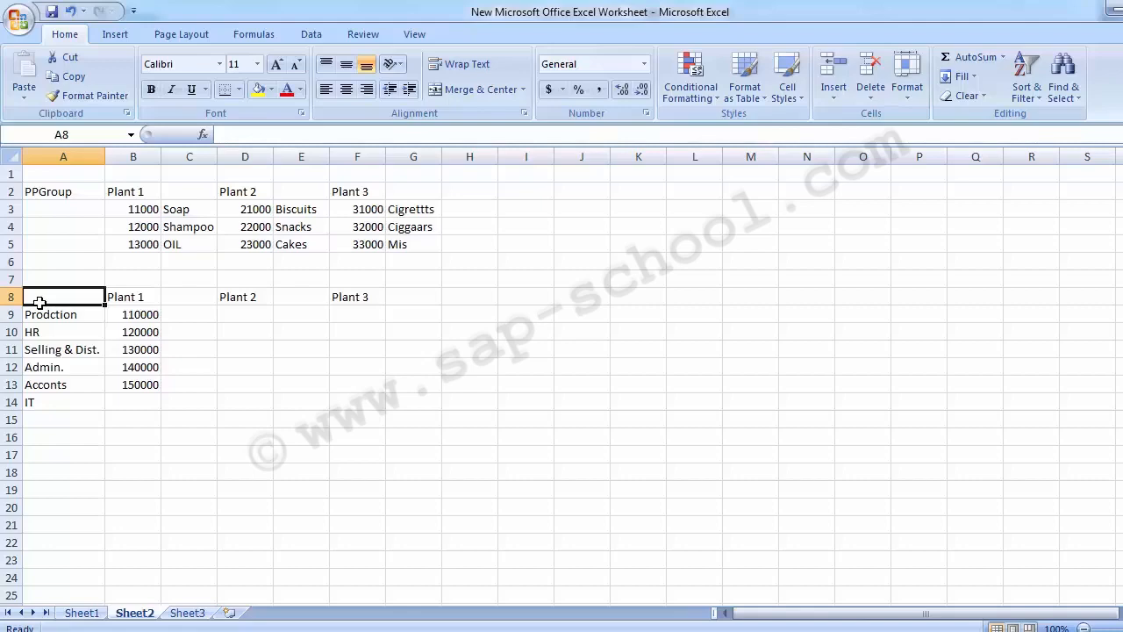
{"action": "left_click", "coordinate": [227, 398]}
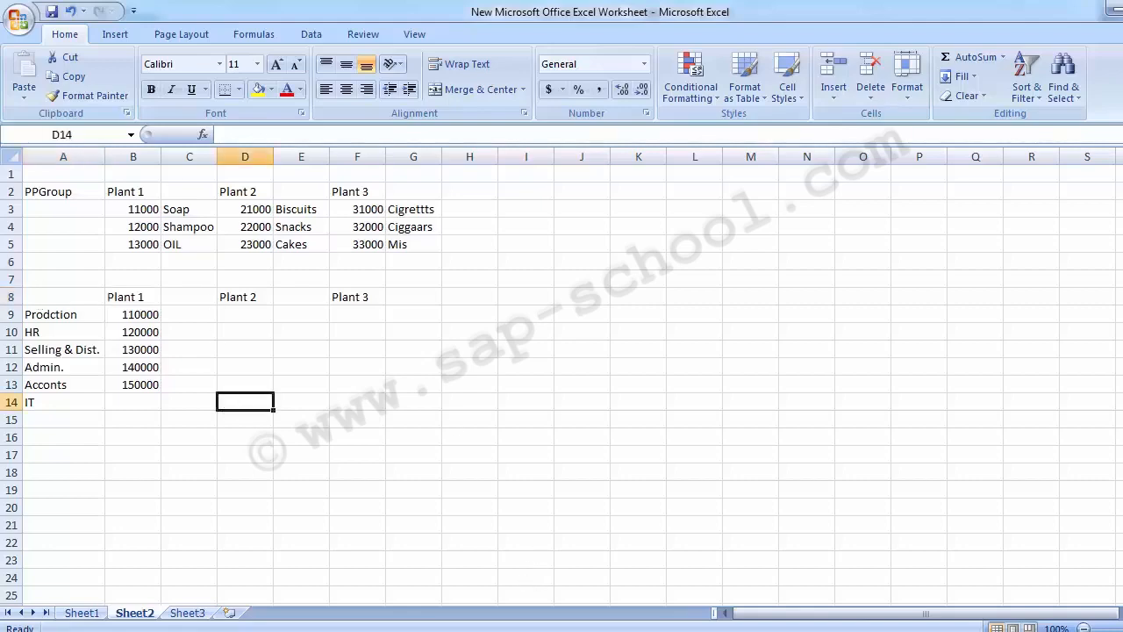
Execute Define Cost Center Groups in the IMG and choose the Create Cost Center Group activity.
{"action": "left_click", "coordinate": [489, 631]}
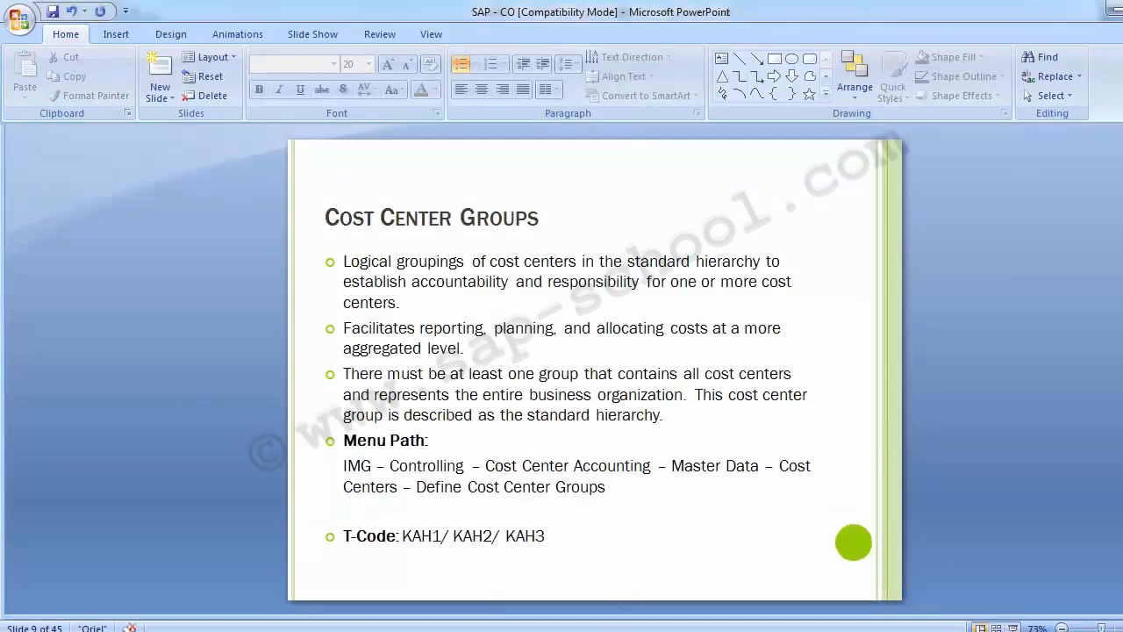
{"action": "mouse_move", "coordinate": [526, 631]}
{"action": "left_click", "coordinate": [478, 553]}
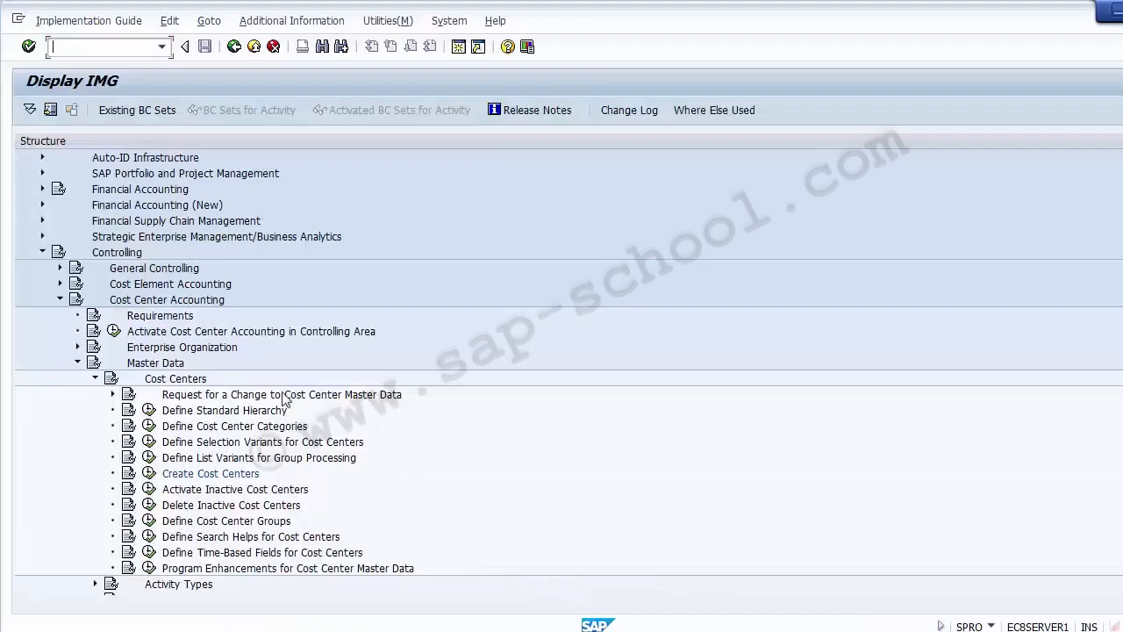
{"action": "left_click", "coordinate": [237, 521]}
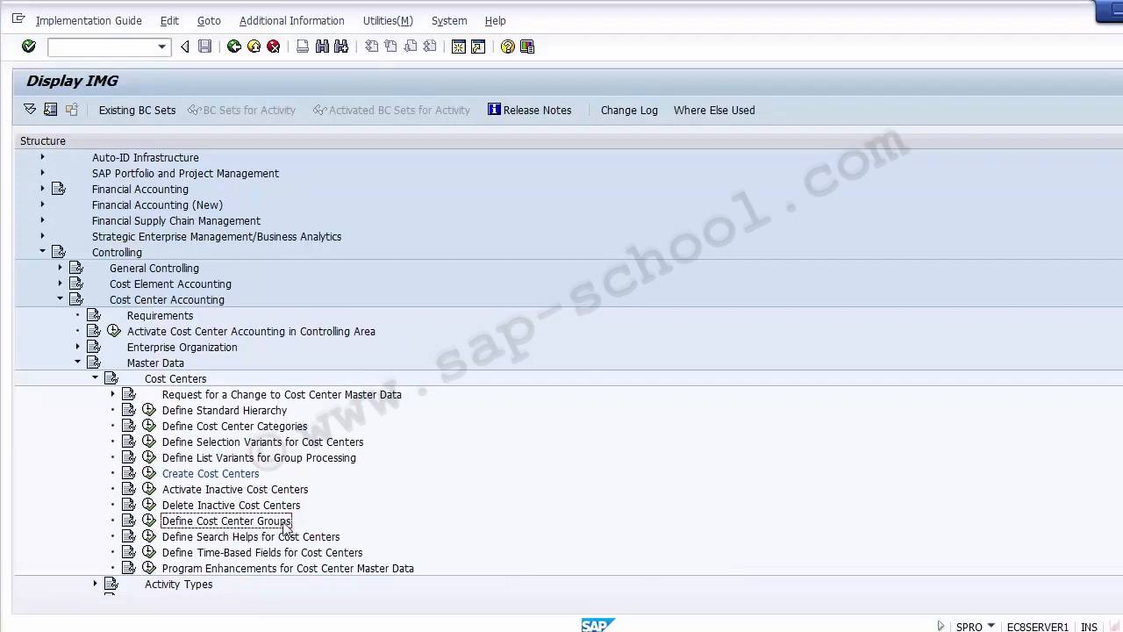
{"action": "left_click", "coordinate": [150, 524]}
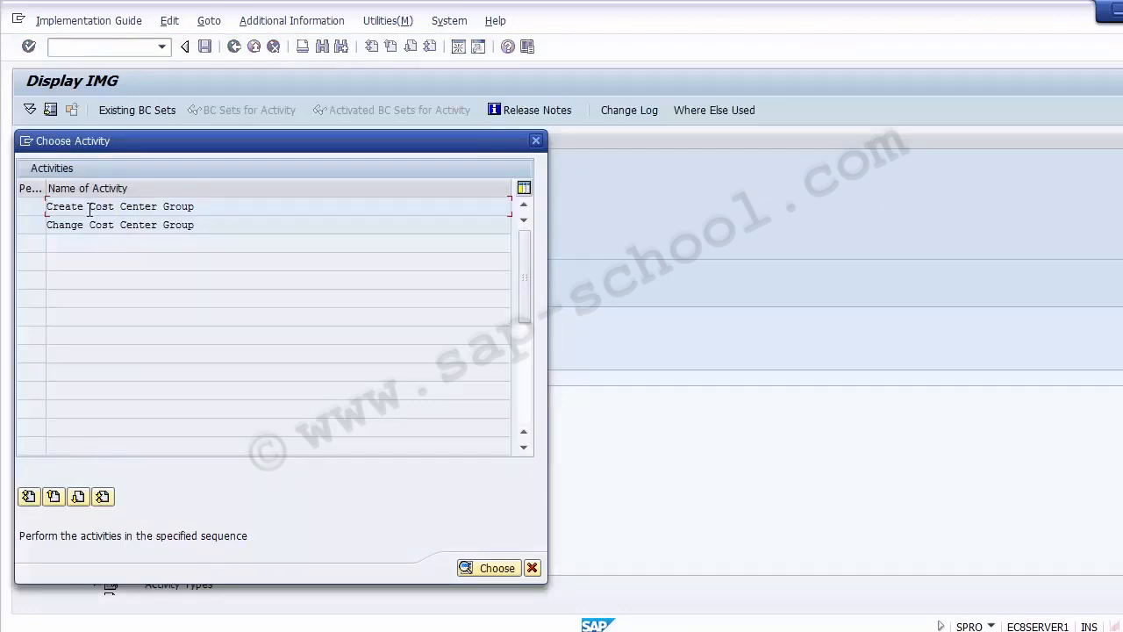
{"action": "double_click", "coordinate": [90, 209]}
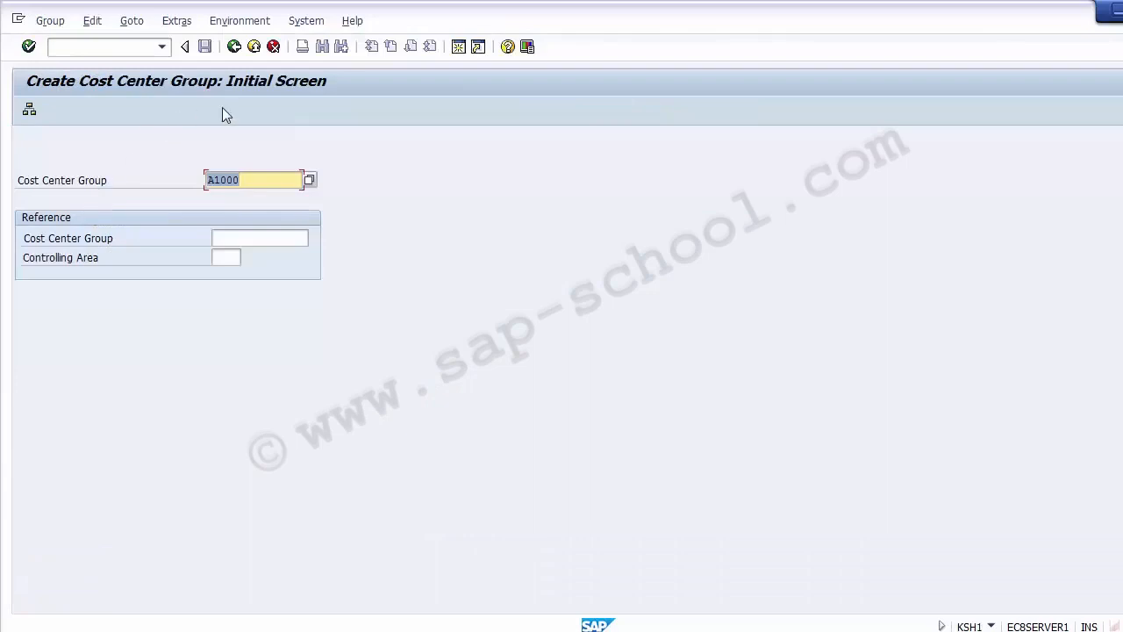
{"action": "left_click", "coordinate": [308, 181]}
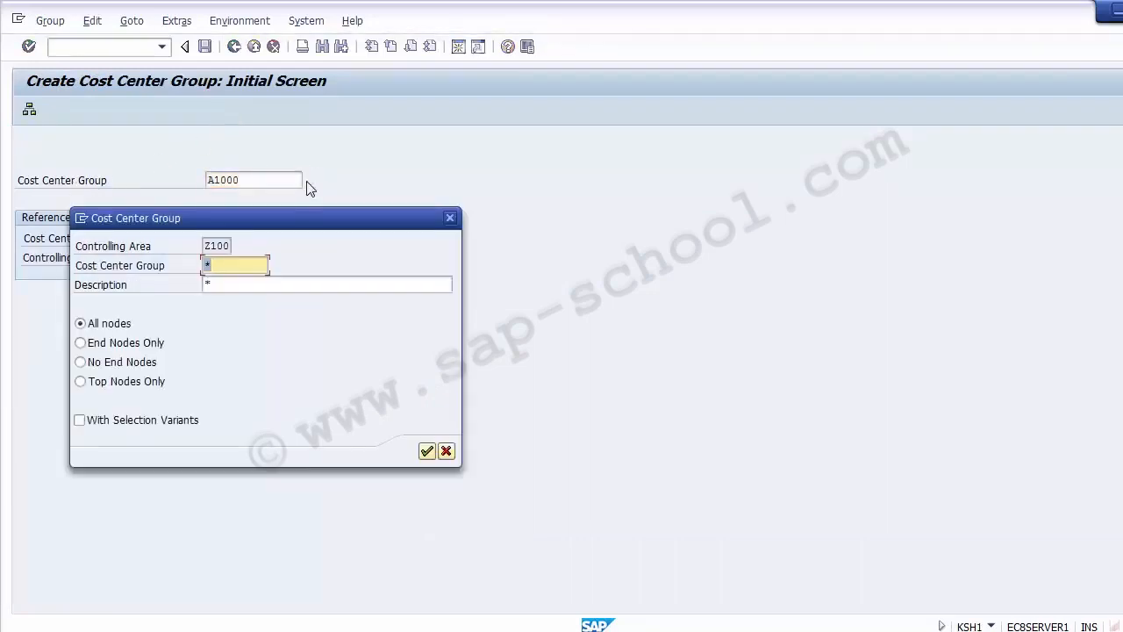
{"action": "left_click", "coordinate": [426, 451]}
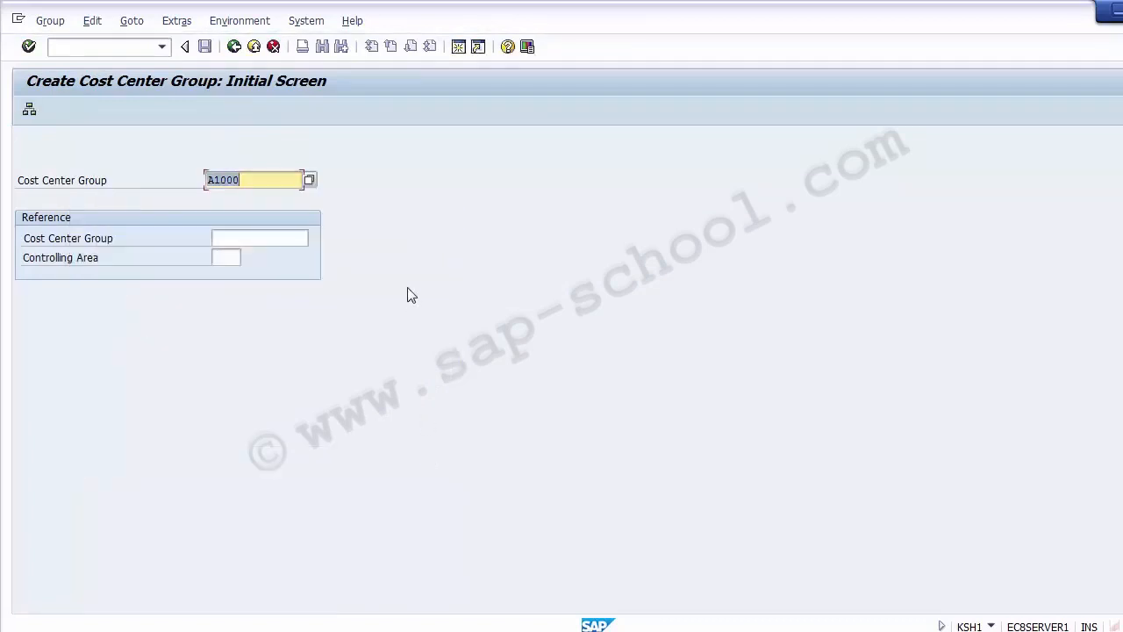
{"action": "key", "text": "Return"}
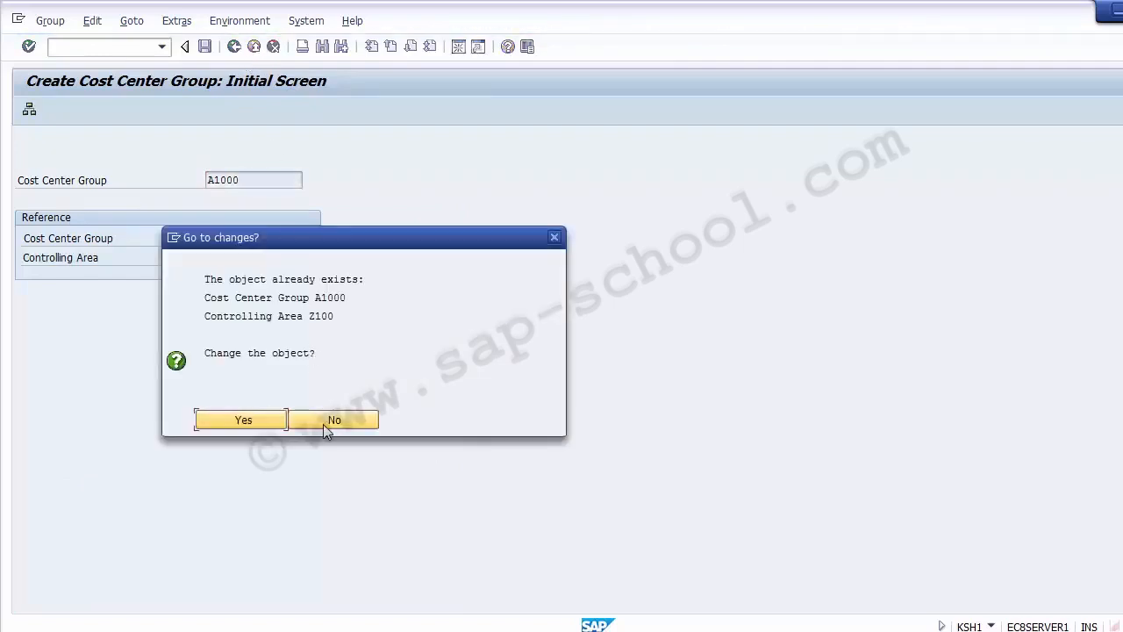
{"action": "left_click", "coordinate": [331, 421]}
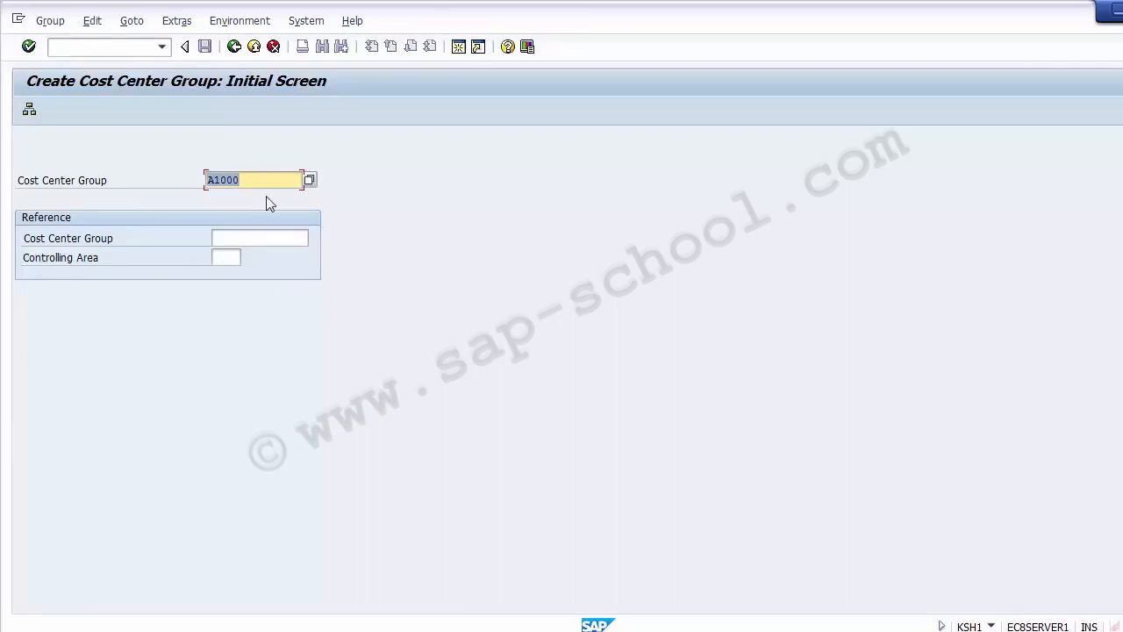
{"action": "key", "text": "Delete"}
Switch to the Excel planning sheet and label the Plant 1 department block P1000 in cell A8.
{"action": "key", "text": "alt+Tab"}
{"action": "key", "text": "alt+Tab"}
{"action": "key", "text": "alt+Tab"}
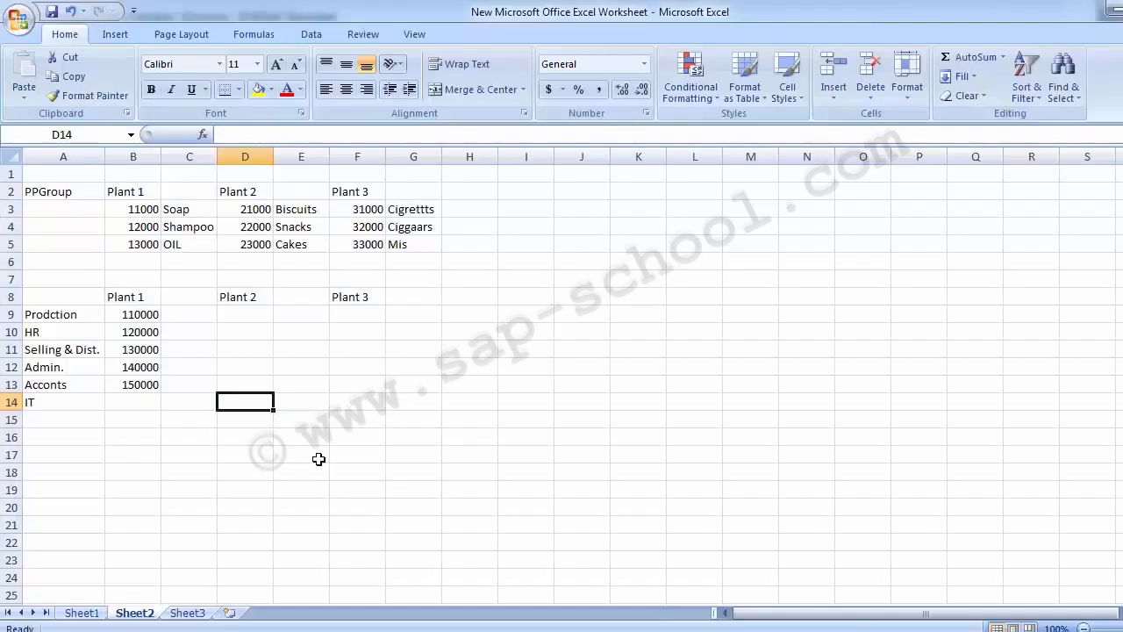
{"action": "left_click", "coordinate": [133, 297]}
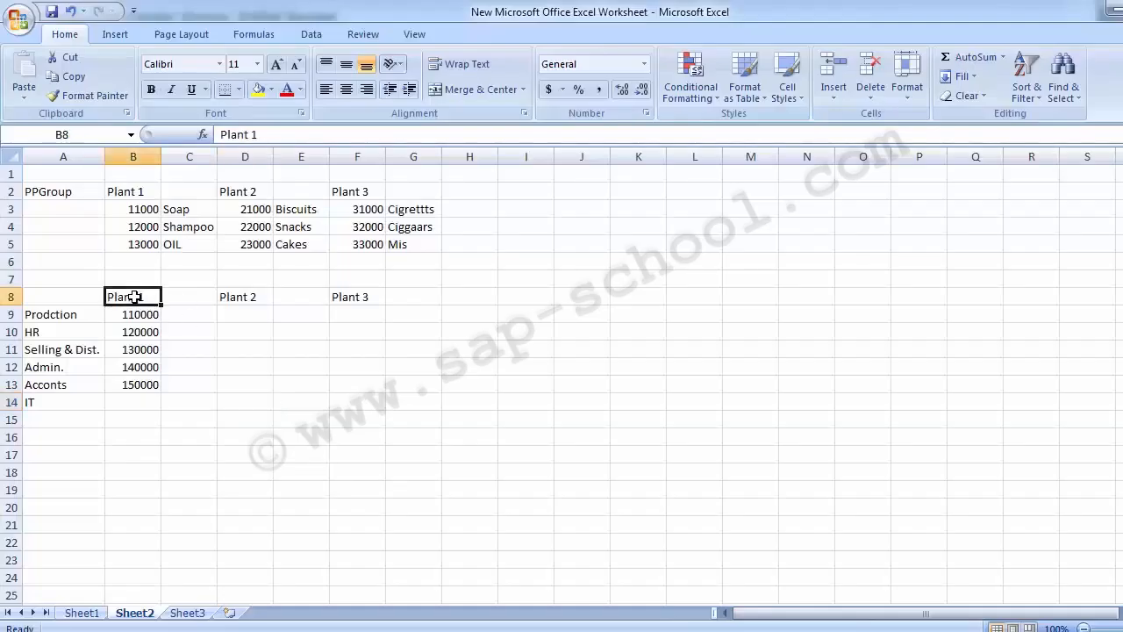
{"action": "left_click", "coordinate": [60, 298]}
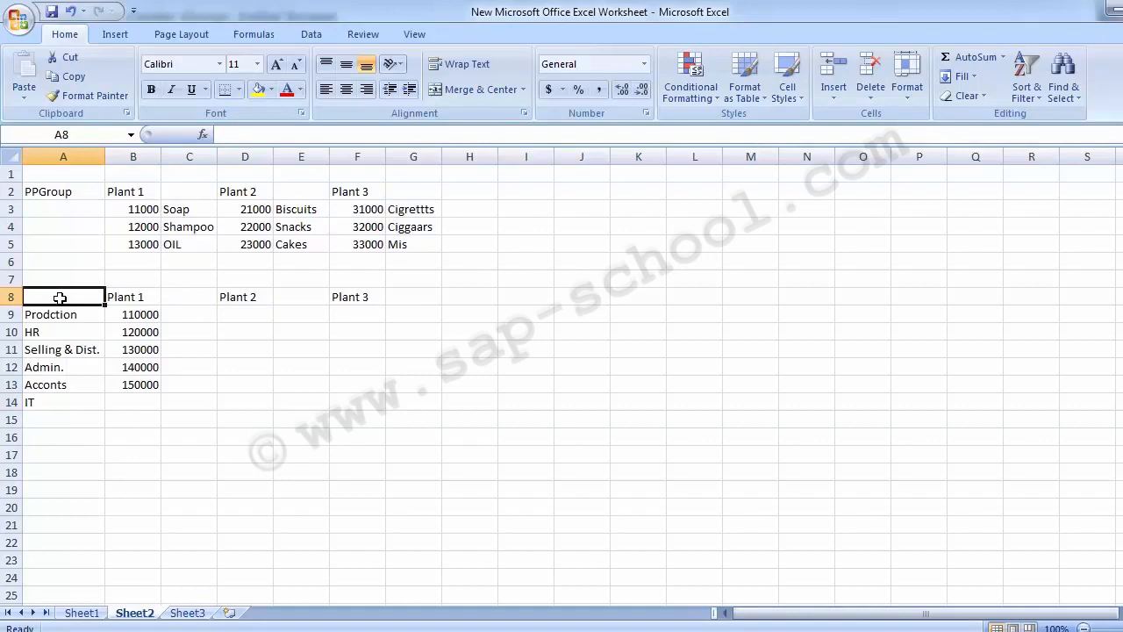
{"action": "type", "text": "P1"}
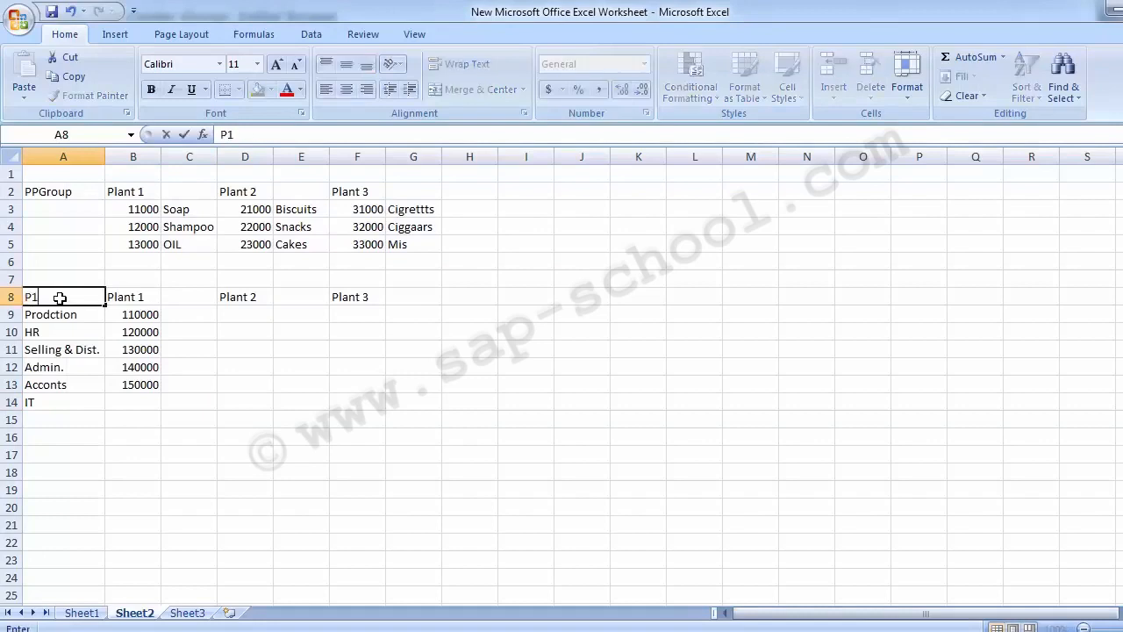
{"action": "type", "text": "000"}
Return to SAP and create cost center group P0001 with the description Cost Center Group Plant 1.
{"action": "key", "text": "alt+Tab"}
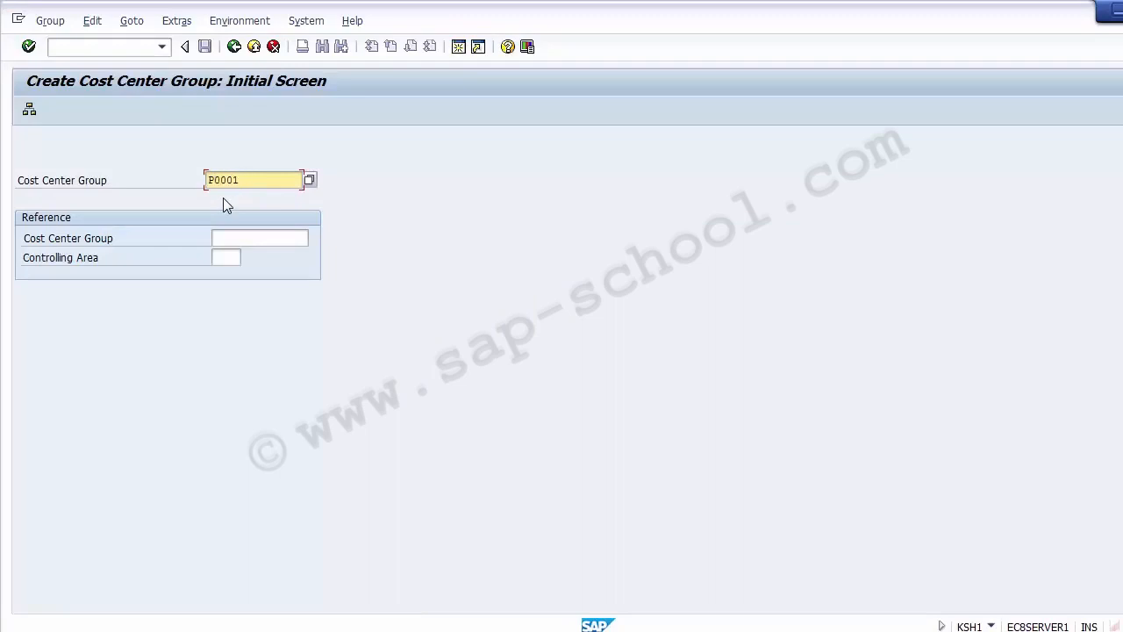
{"action": "key", "text": "Return"}
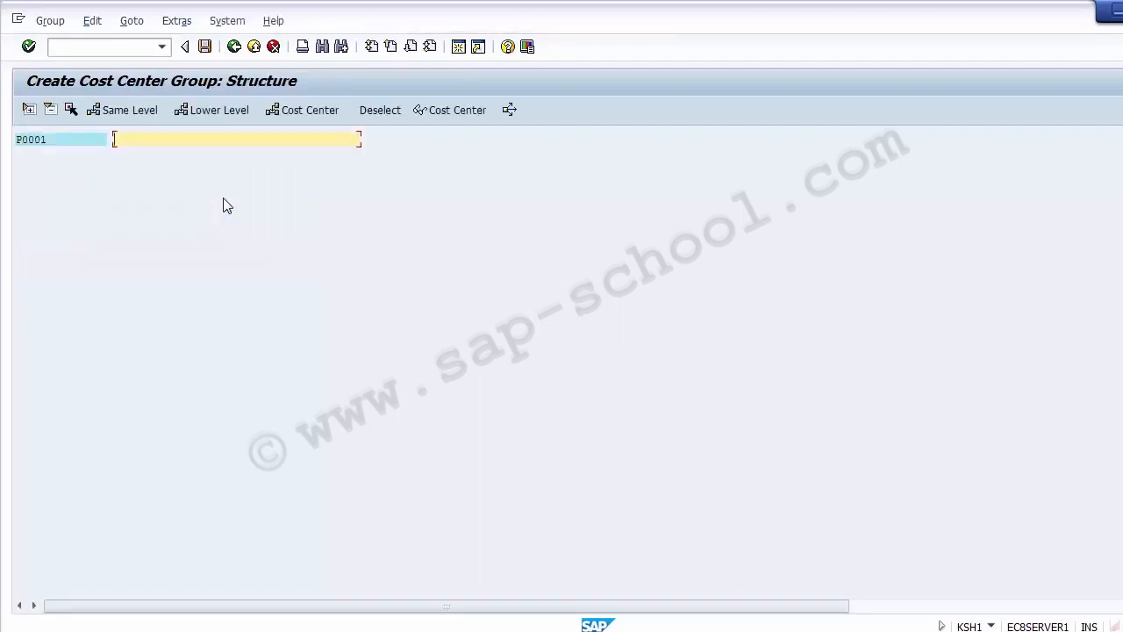
{"action": "left_click", "coordinate": [57, 140]}
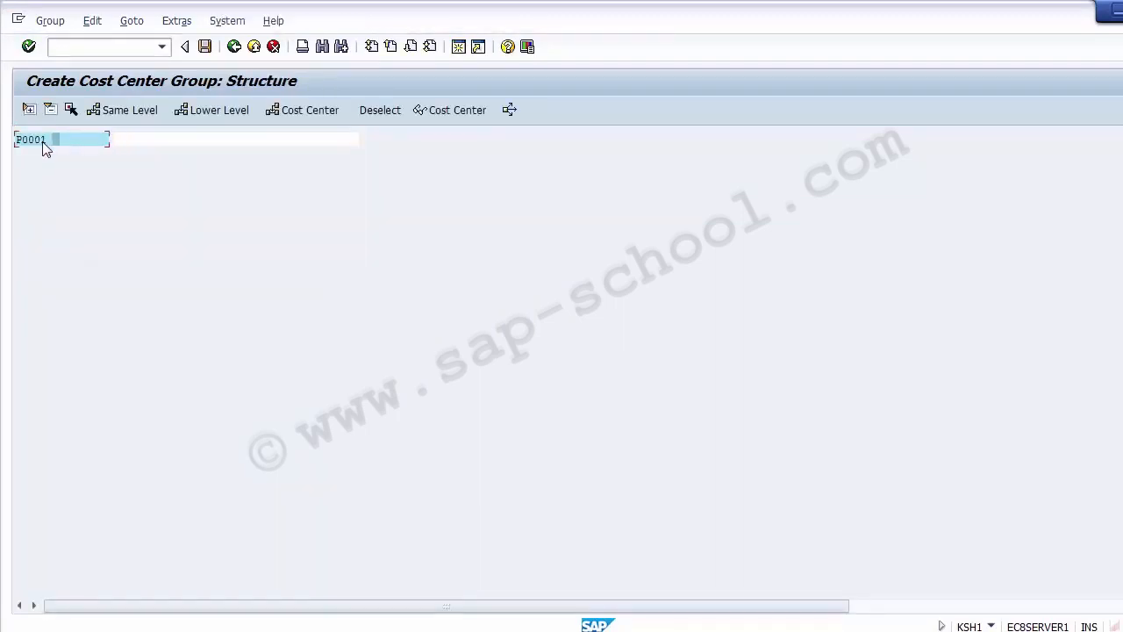
{"action": "left_click", "coordinate": [136, 139]}
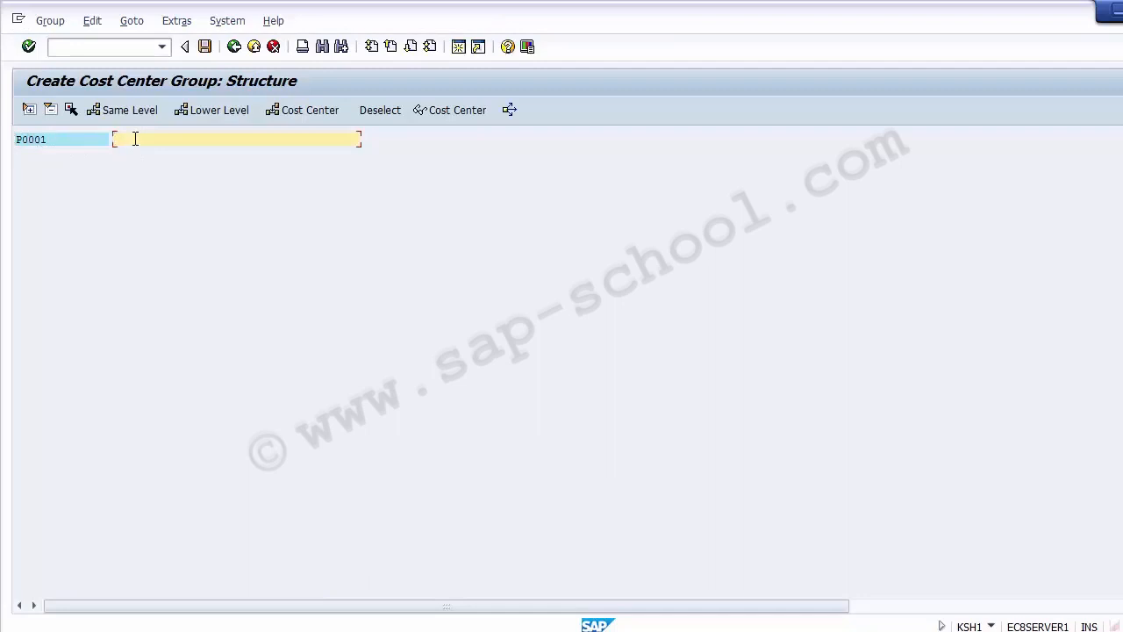
{"action": "type", "text": "Cost Center Group Plant 1"}
{"action": "left_click", "coordinate": [73, 141]}
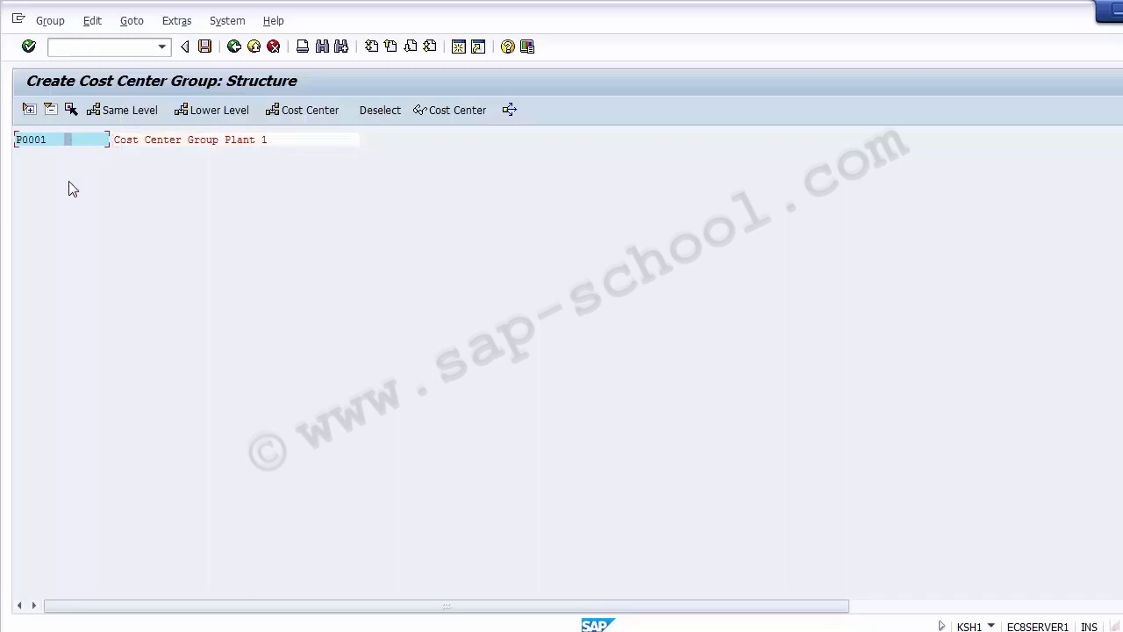
Save cost center group P0001 and go back to the Create Cost Center Group initial screen.
{"action": "left_click", "coordinate": [171, 143]}
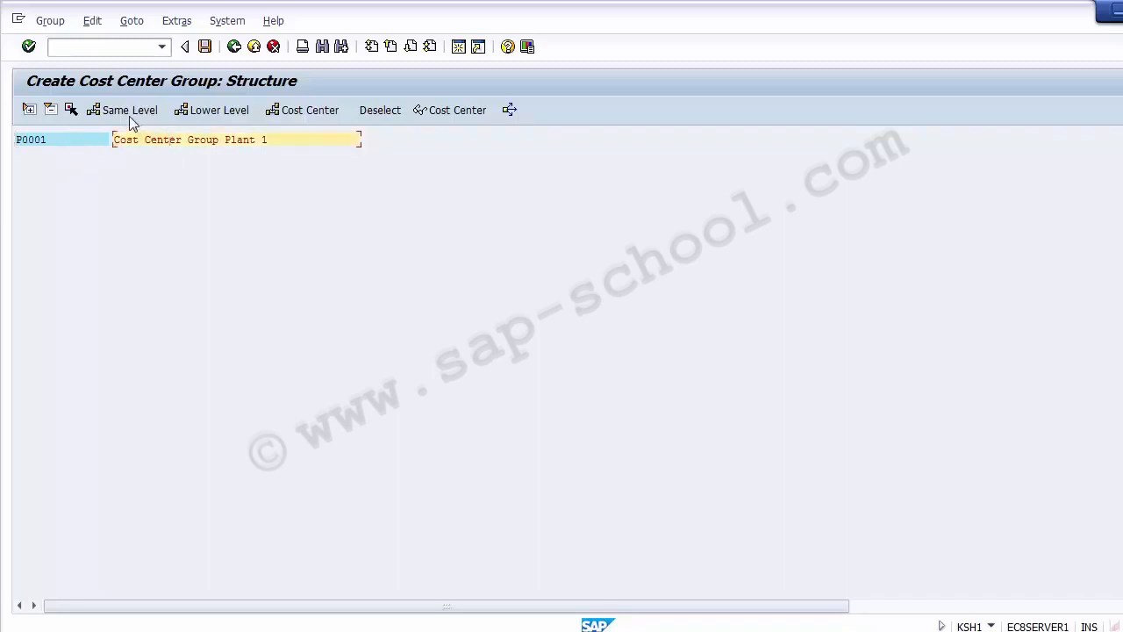
{"action": "left_click", "coordinate": [132, 111]}
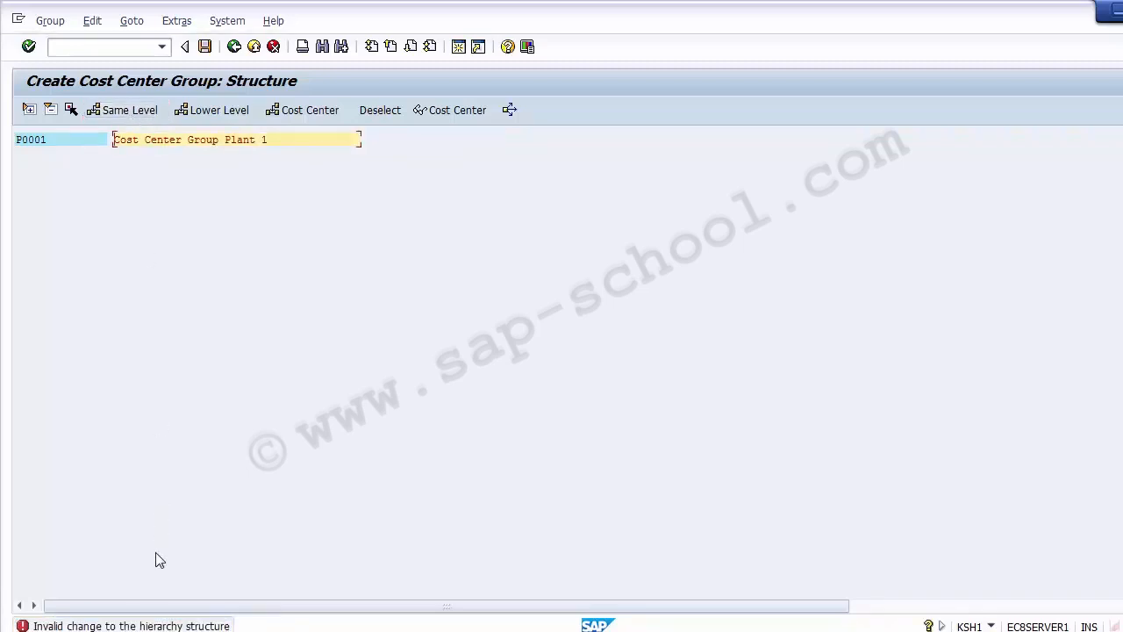
{"action": "left_click", "coordinate": [203, 46]}
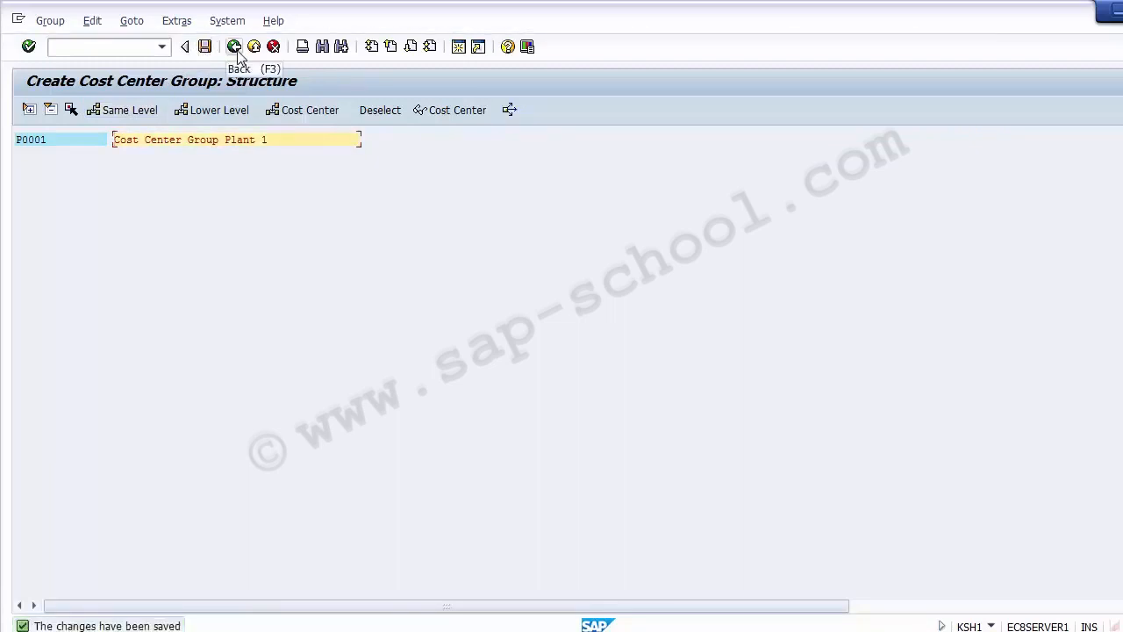
{"action": "left_click", "coordinate": [144, 116]}
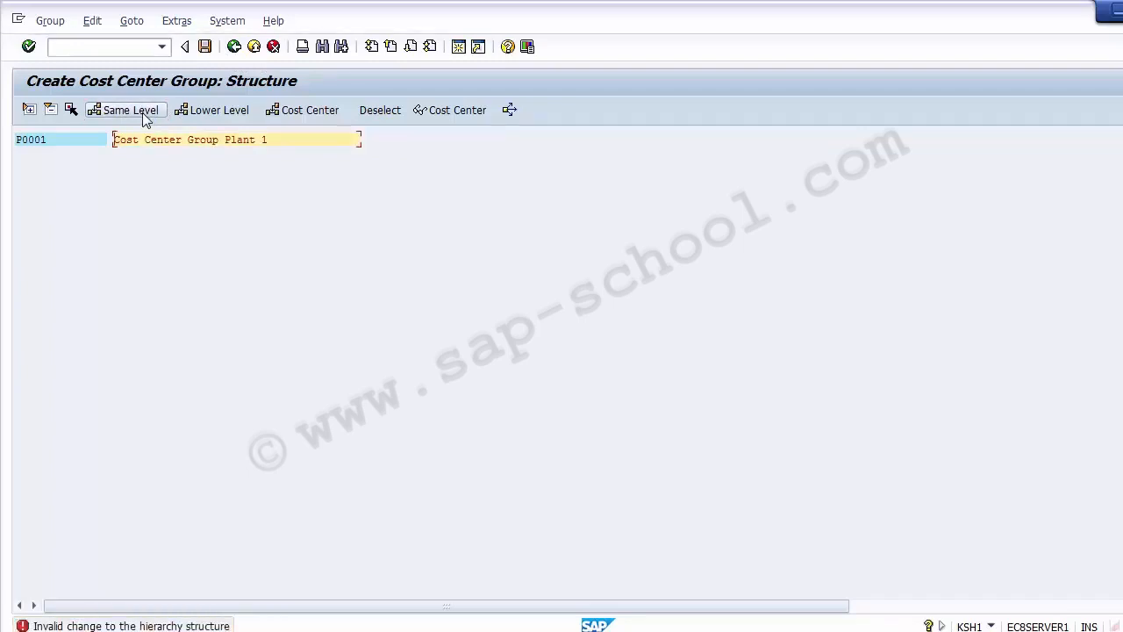
{"action": "left_click", "coordinate": [234, 48]}
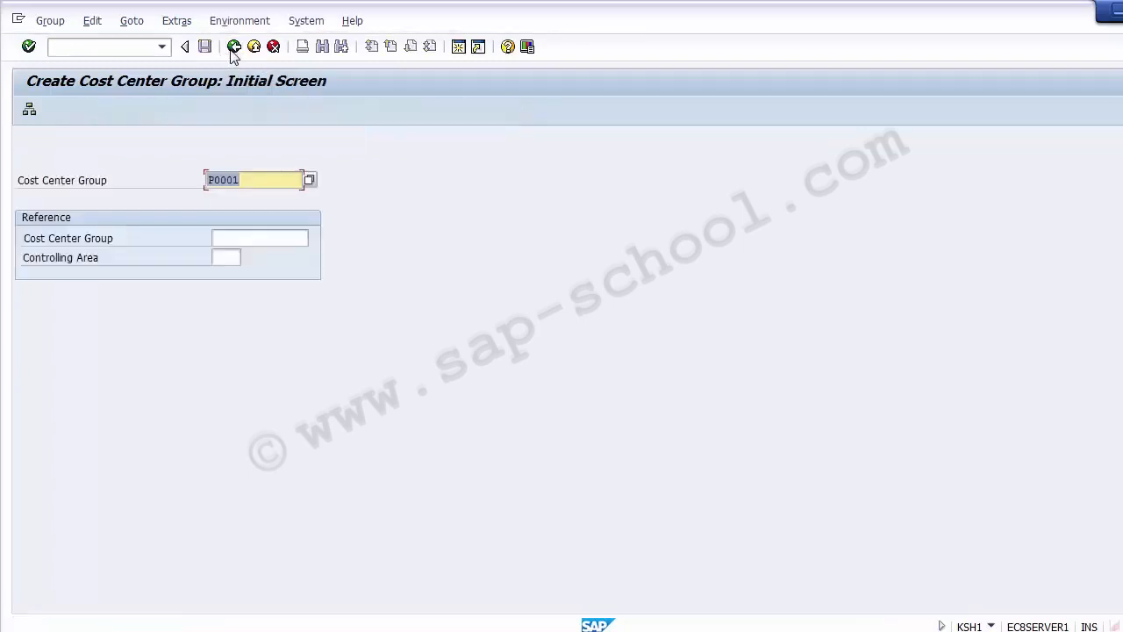
Create cost center group P0002 described as Cost Center Group Plant 2 and save it when leaving.
{"action": "left_click", "coordinate": [255, 182]}
{"action": "key", "text": "BackSpace"}
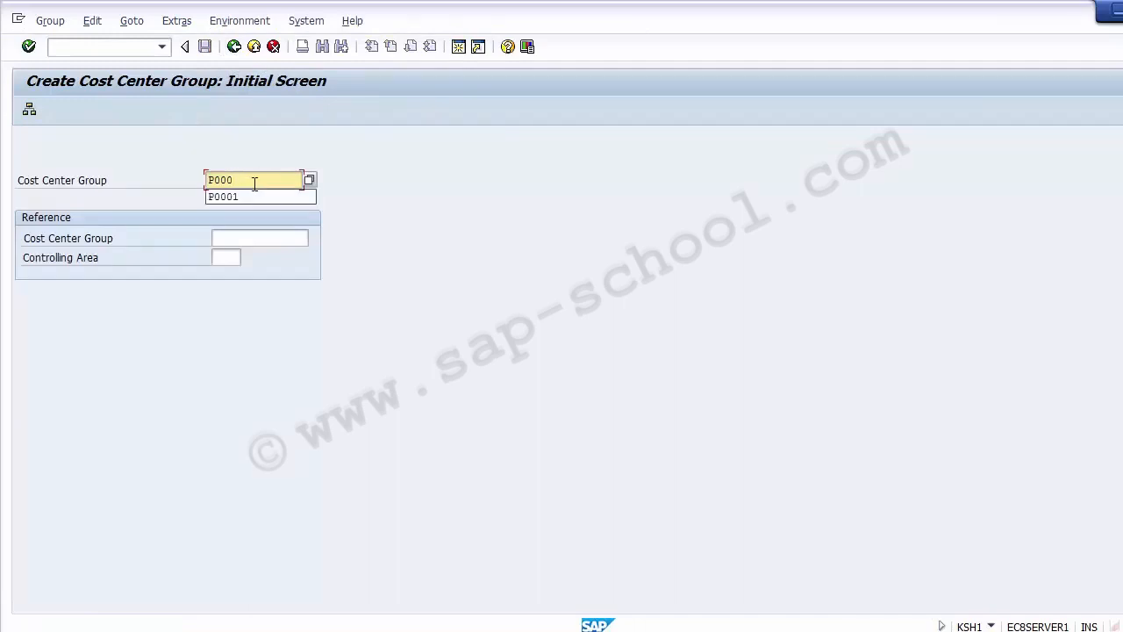
{"action": "type", "text": "2"}
{"action": "key", "text": "Return"}
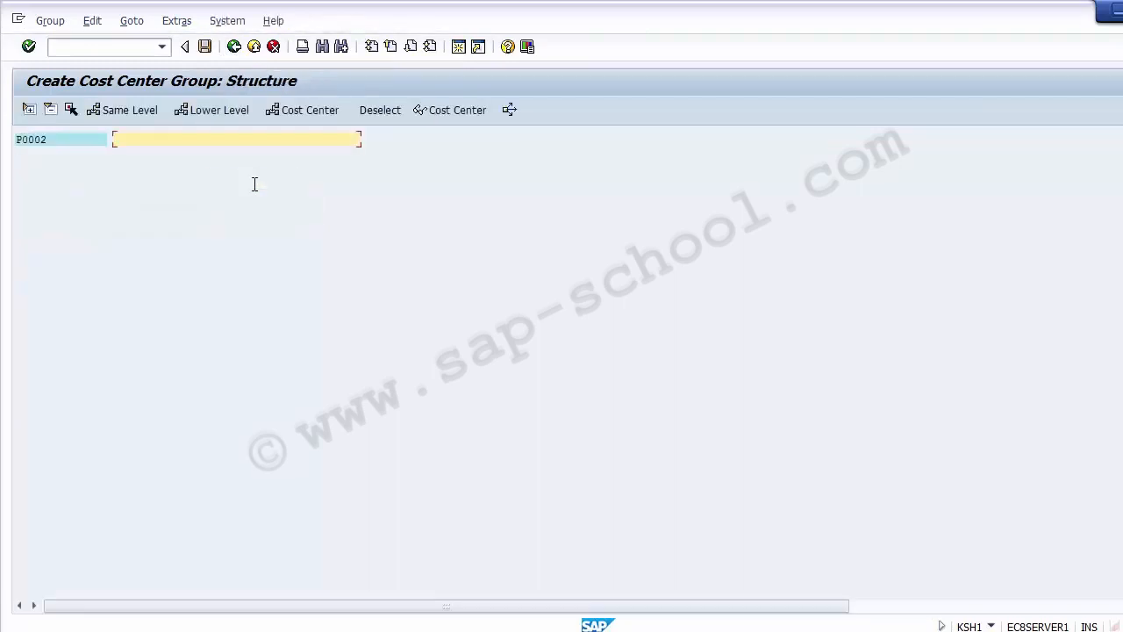
{"action": "left_click", "coordinate": [76, 145]}
{"action": "left_click", "coordinate": [127, 142]}
{"action": "type", "text": "Cost Center Group"}
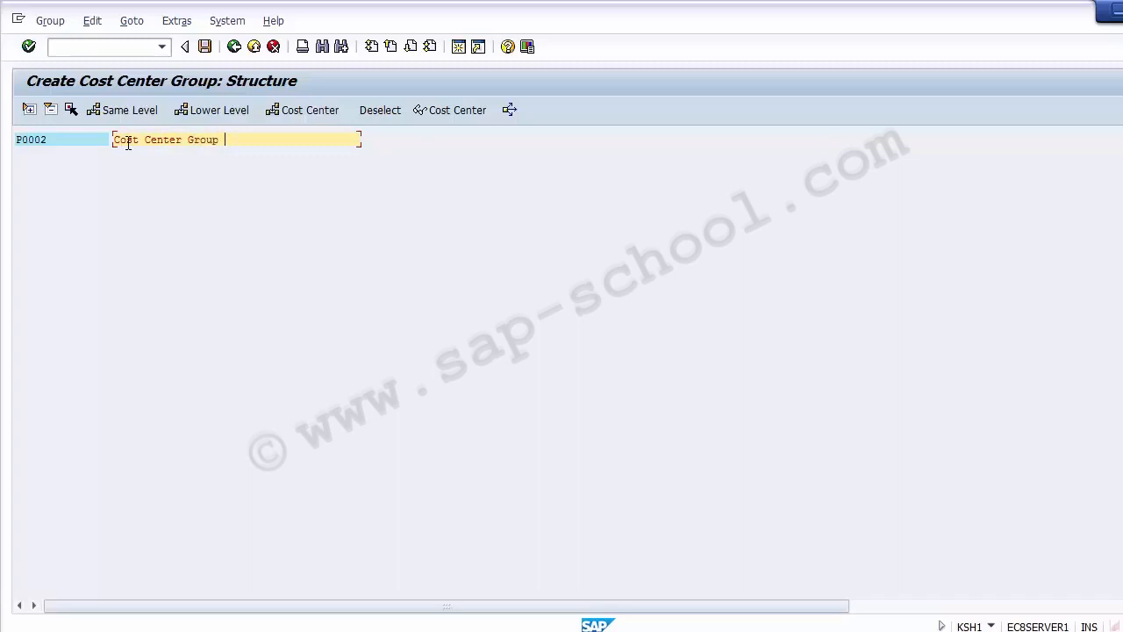
{"action": "type", "text": " Pna"}
{"action": "key", "text": "BackSpace"}
{"action": "key", "text": "BackSpace"}
{"action": "key", "text": "BackSpace"}
{"action": "type", "text": "lan"}
{"action": "left_click", "coordinate": [227, 55]}
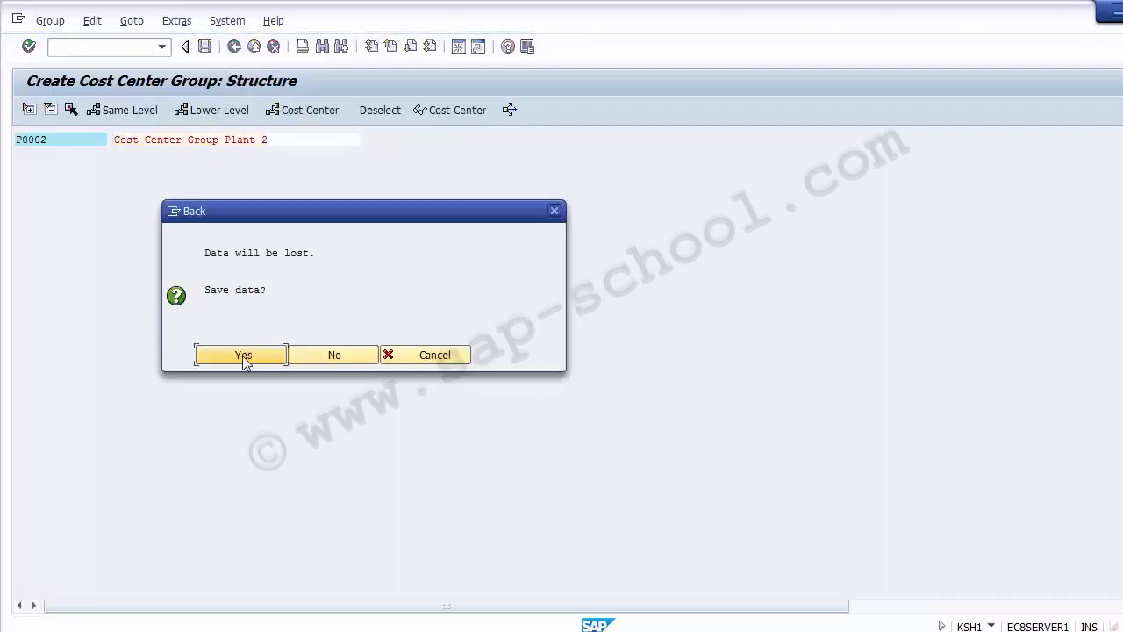
{"action": "left_click", "coordinate": [242, 356]}
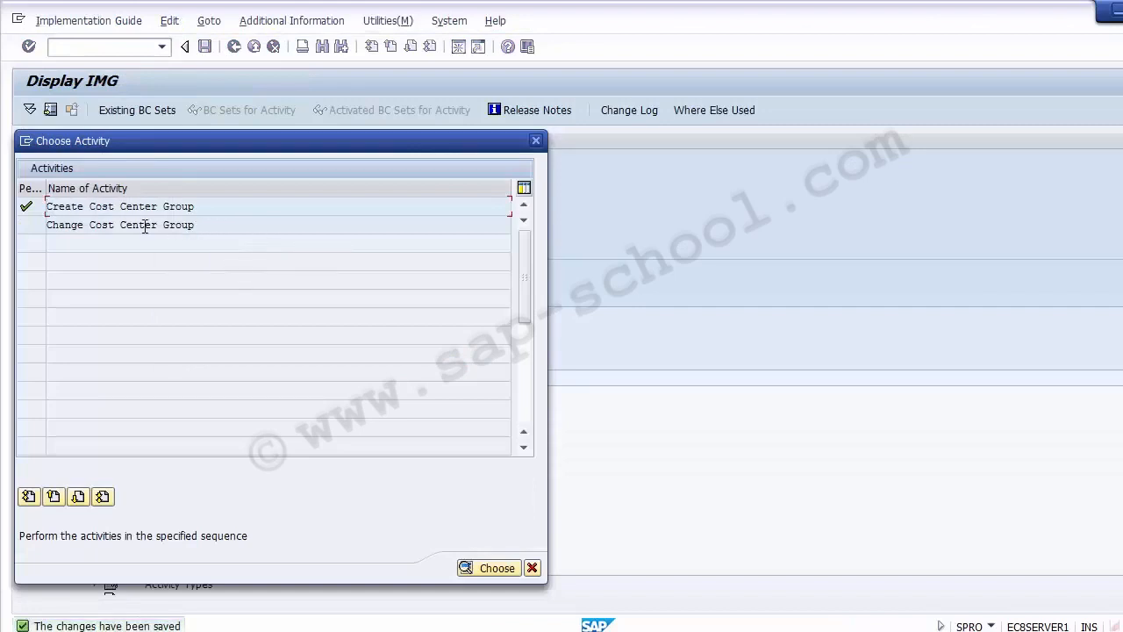
Open Change Cost Center Group for P0001, change its description to Cost Center Group Plant - 1, and save.
{"action": "double_click", "coordinate": [86, 225]}
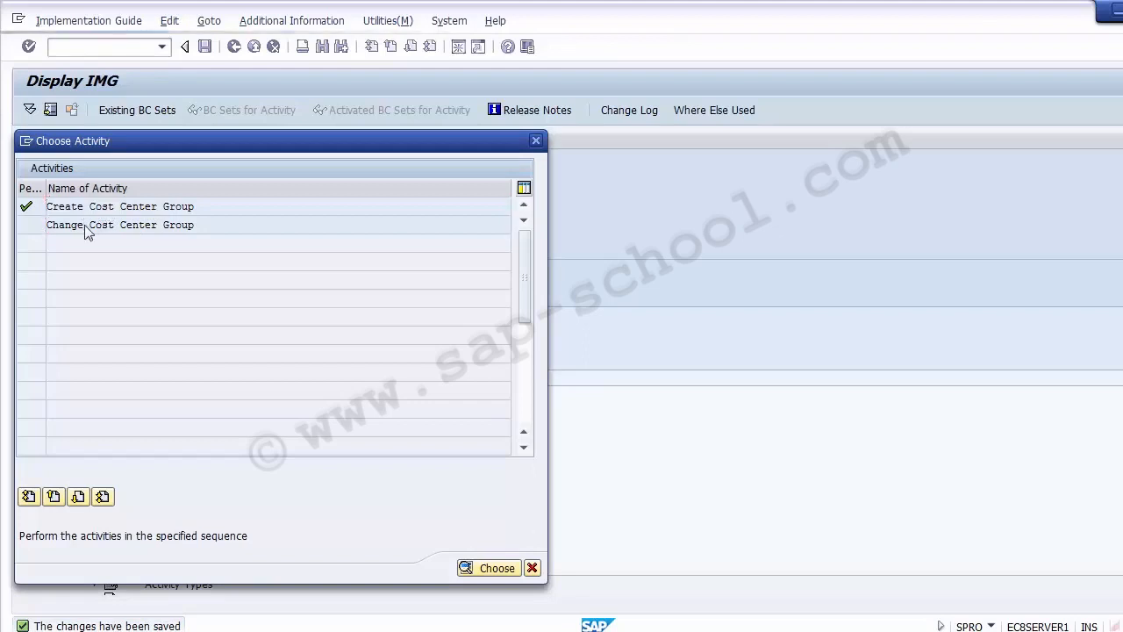
{"action": "key", "text": "BackSpace"}
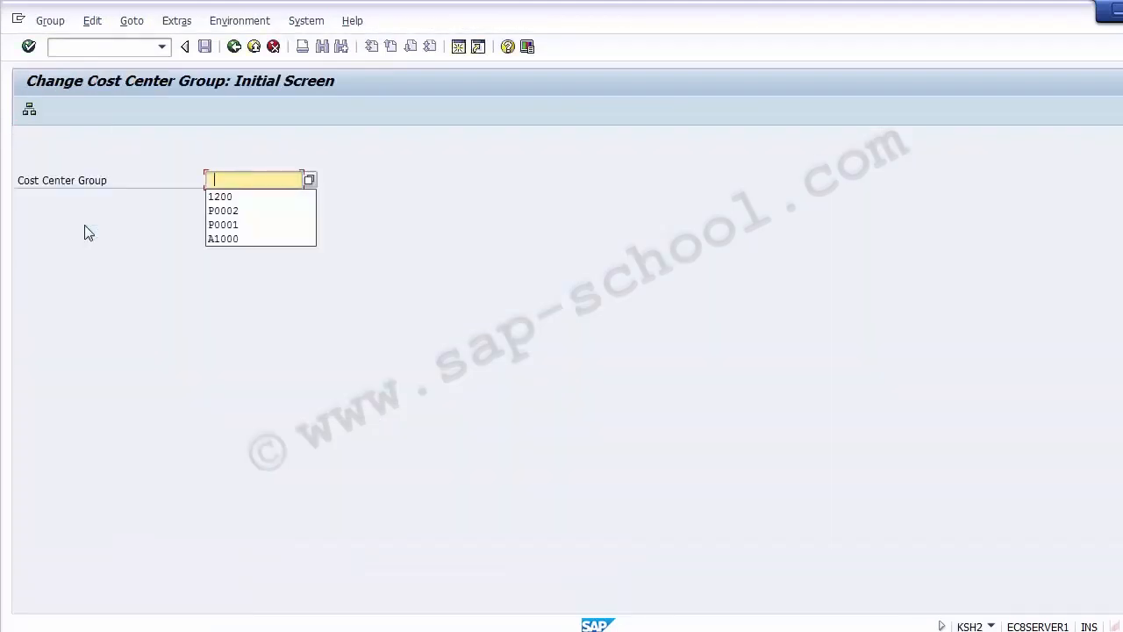
{"action": "left_click", "coordinate": [247, 224]}
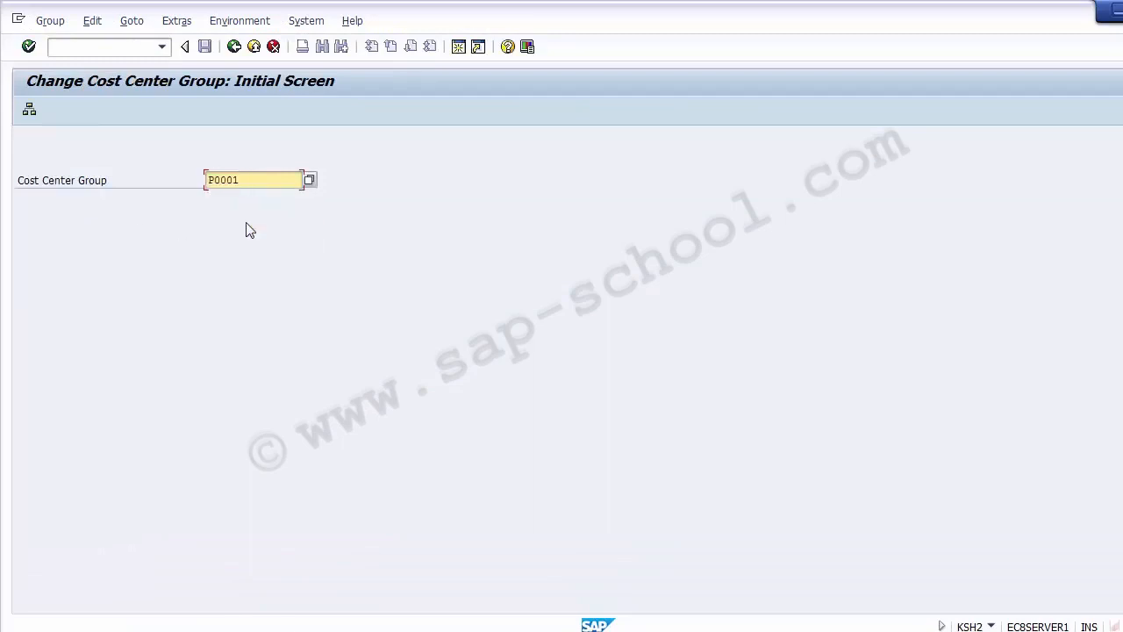
{"action": "key", "text": "Return"}
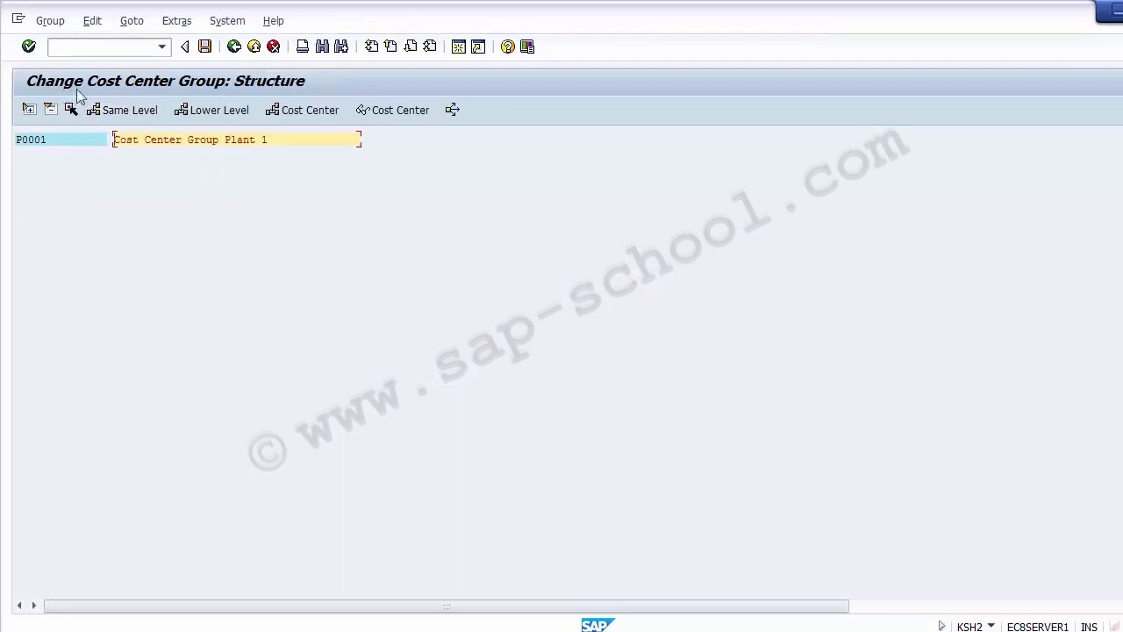
{"action": "left_click", "coordinate": [65, 142]}
{"action": "left_click", "coordinate": [276, 142]}
{"action": "type", "text": "-"}
{"action": "left_click", "coordinate": [203, 49]}
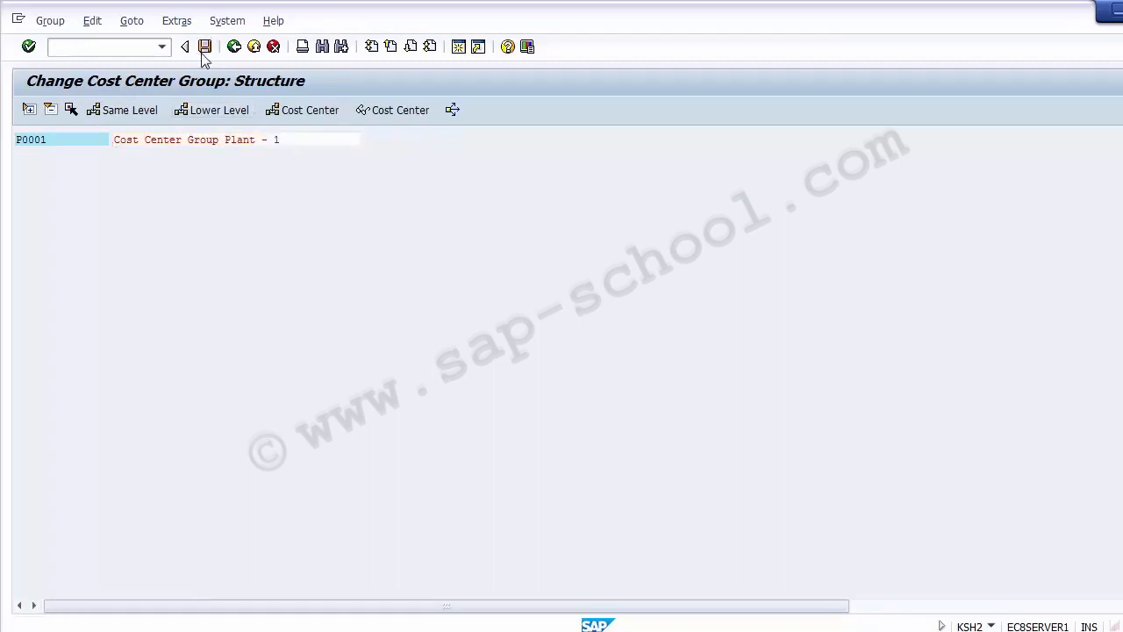
{"action": "left_click", "coordinate": [75, 146]}
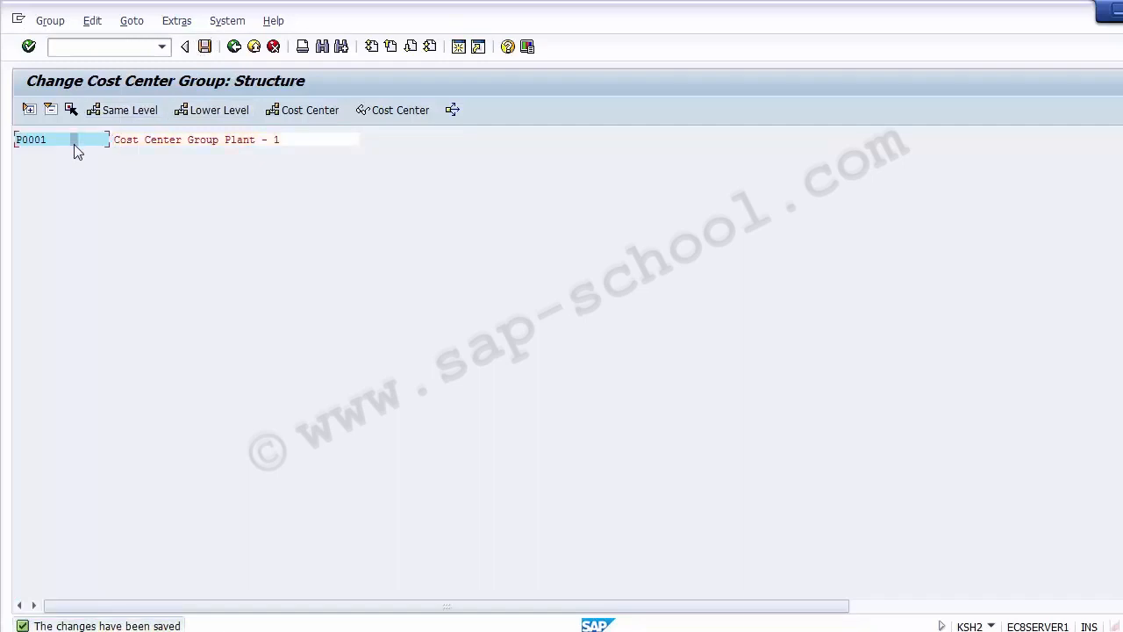
In the Excel sheet, fill cells B9 and A8 with green to mark them done.
{"action": "left_click", "coordinate": [628, 631]}
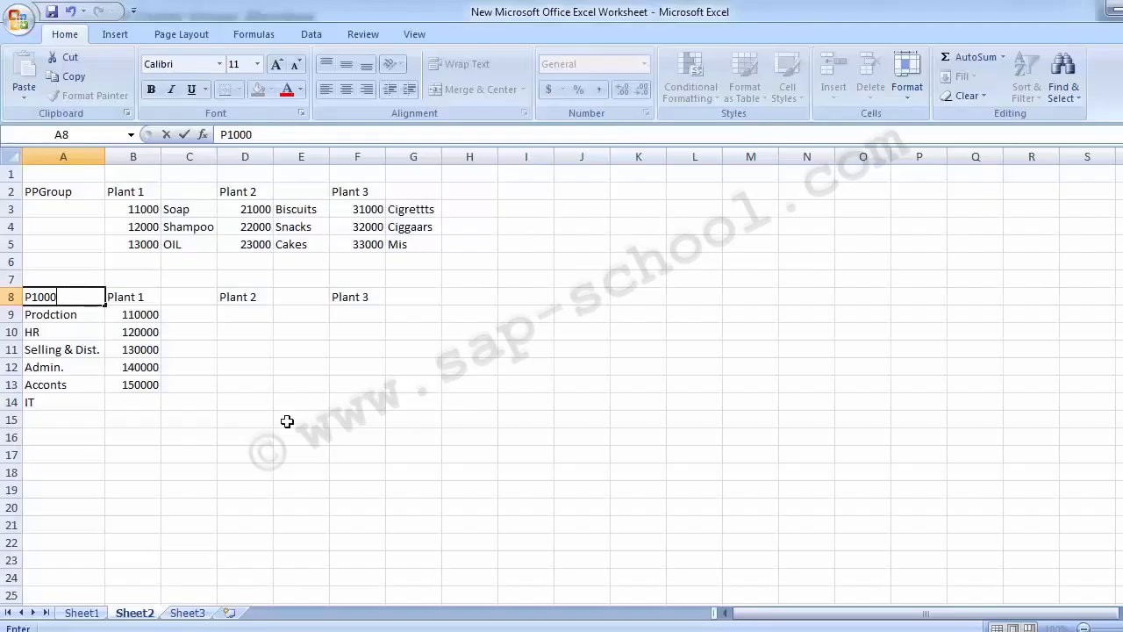
{"action": "left_click", "coordinate": [129, 322]}
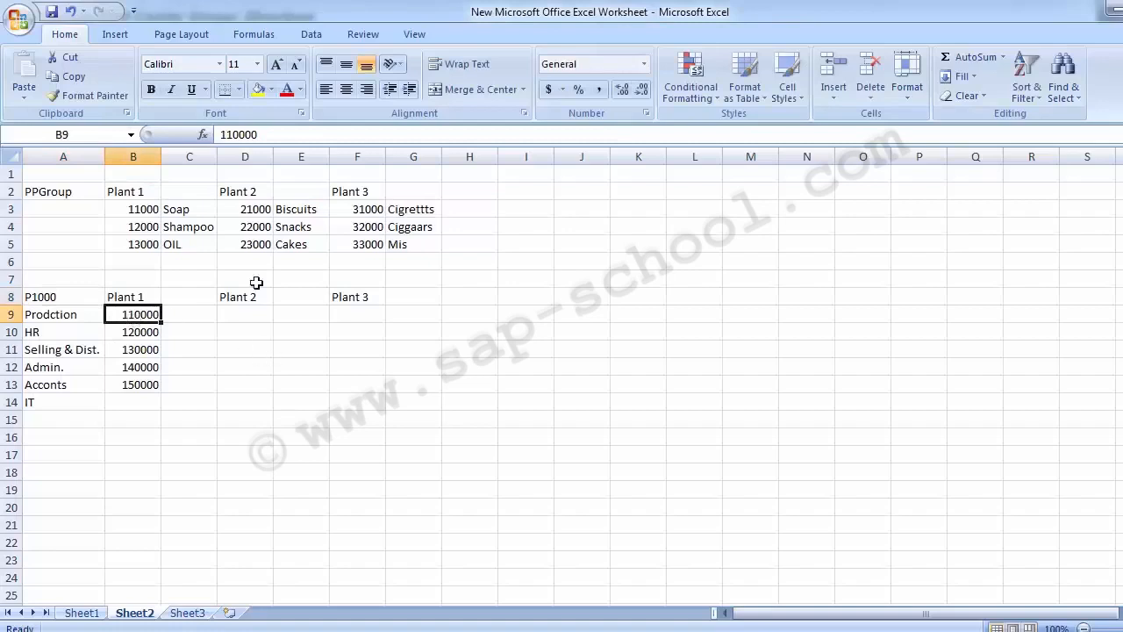
{"action": "left_click", "coordinate": [269, 90]}
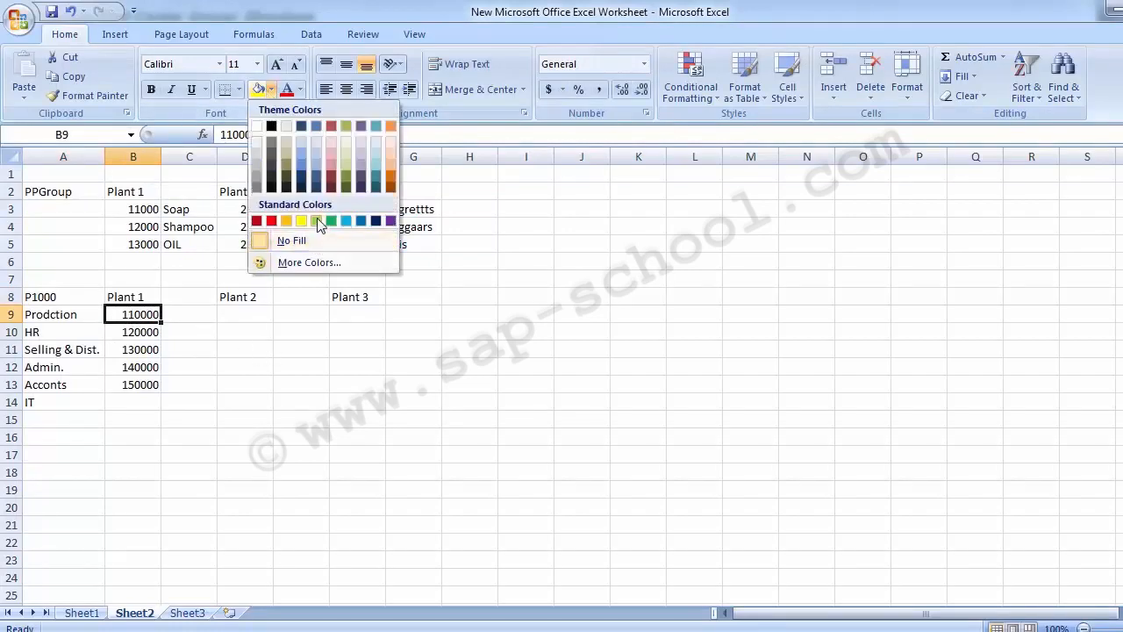
{"action": "left_click", "coordinate": [320, 220]}
{"action": "left_click", "coordinate": [178, 326]}
{"action": "left_click", "coordinate": [134, 321]}
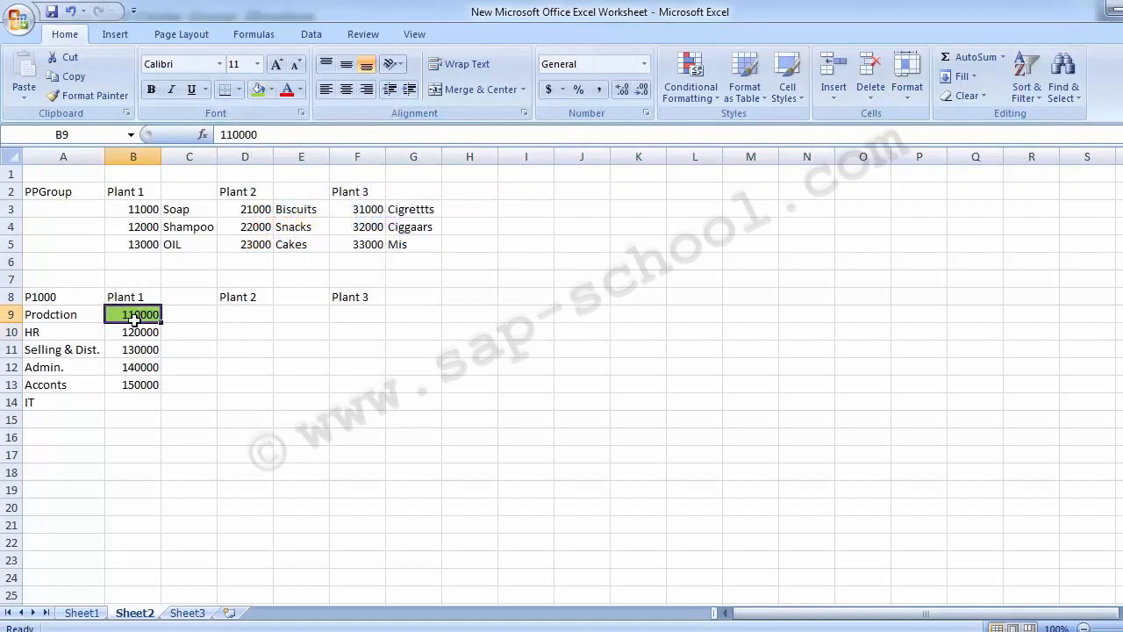
{"action": "left_click", "coordinate": [54, 300]}
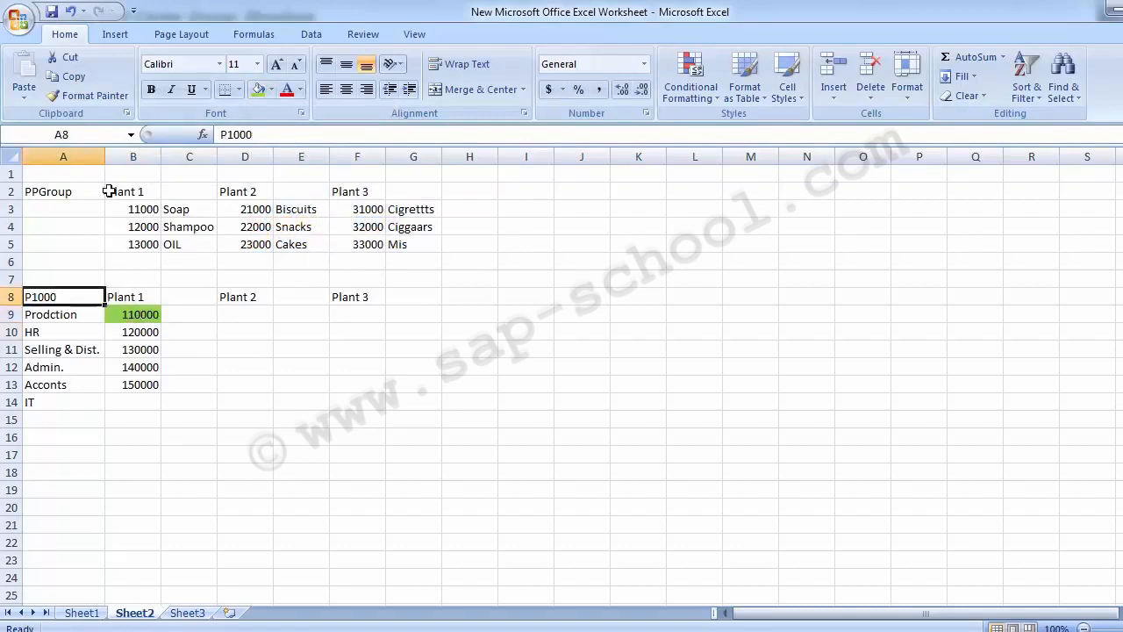
{"action": "left_click", "coordinate": [258, 90]}
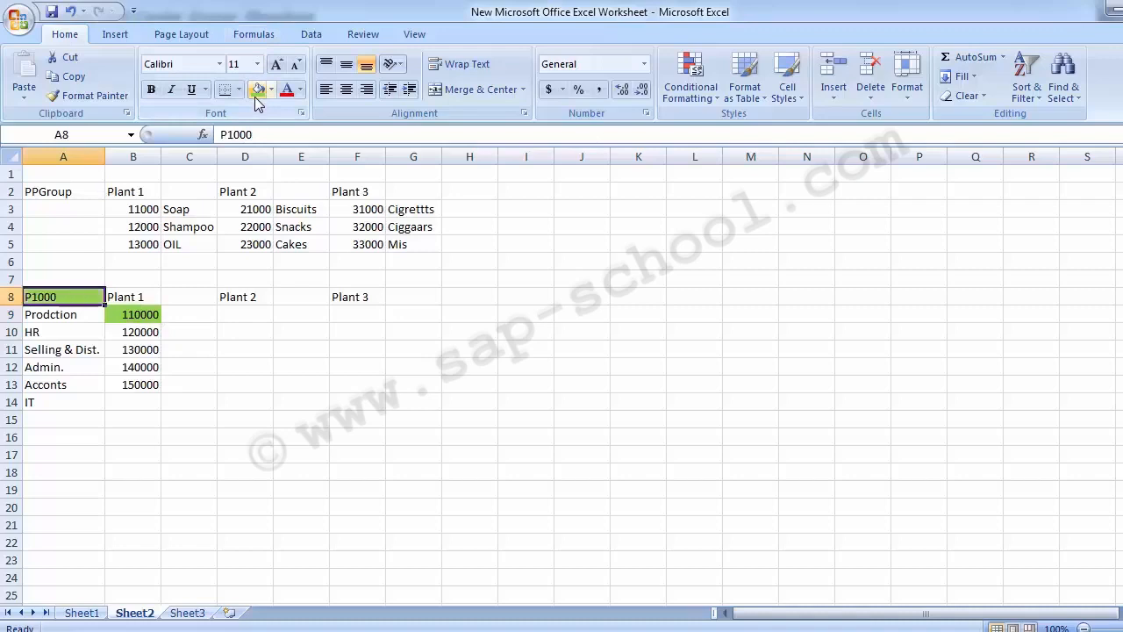
In the Excel sheet, change the entry in cell A8 to P0001.
{"action": "type", "text": "P001"}
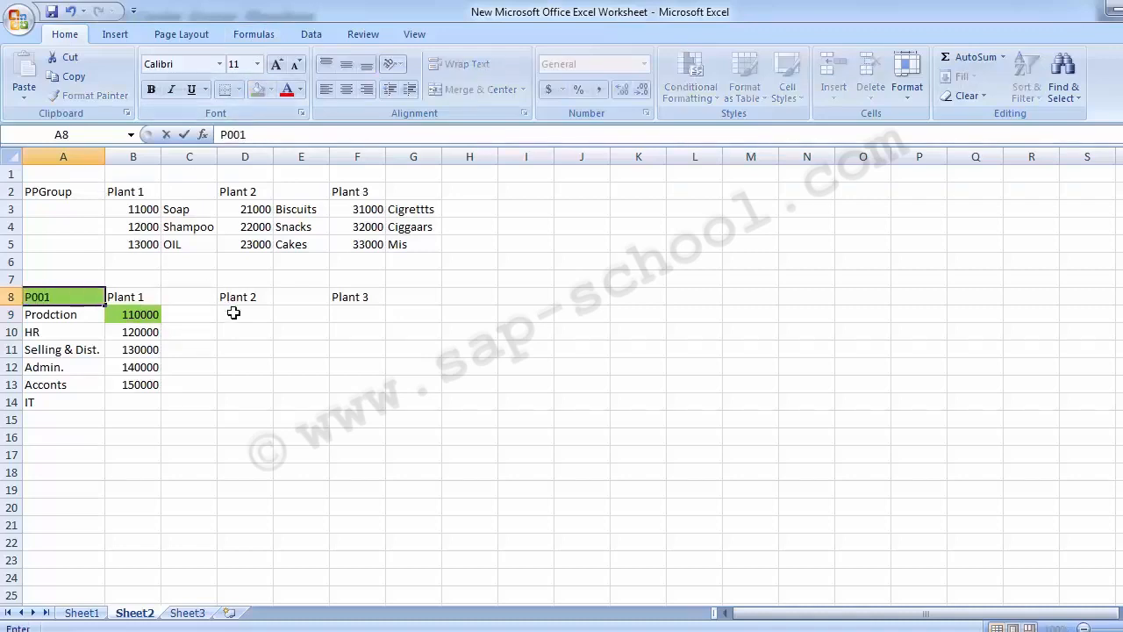
{"action": "key", "text": "BackSpace"}
{"action": "type", "text": "01"}
{"action": "key", "text": "Return"}
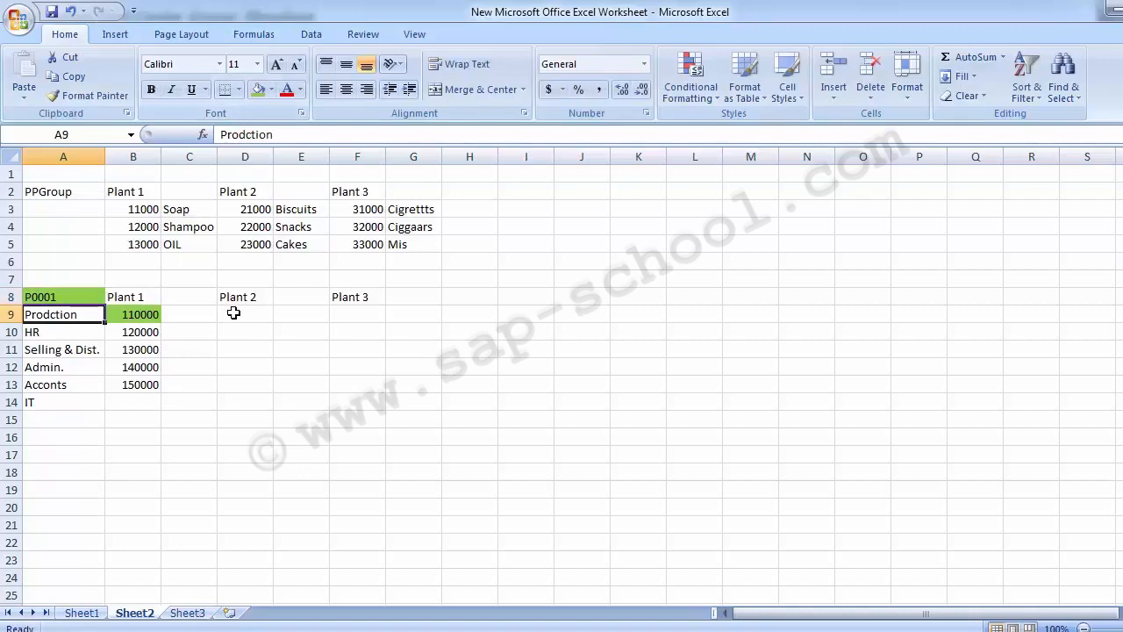
{"action": "left_click", "coordinate": [81, 301]}
{"action": "left_click", "coordinate": [124, 317]}
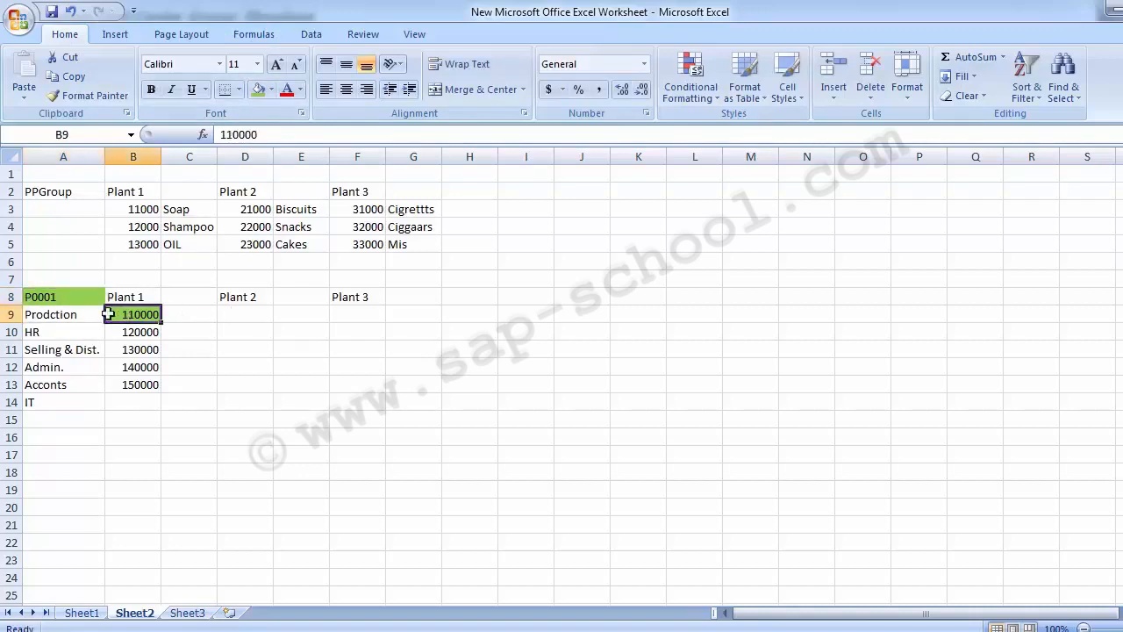
{"action": "left_click", "coordinate": [77, 296]}
Try inserting a lower-level node and a cost center under group P0001, then leave without saving.
{"action": "key", "text": "alt+Tab"}
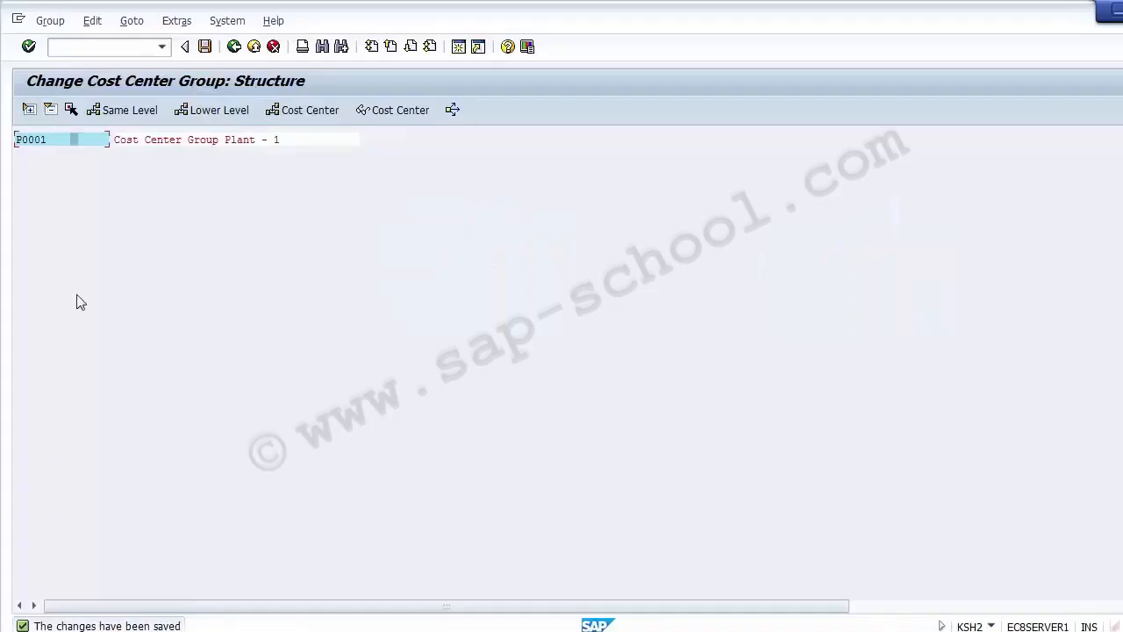
{"action": "left_click", "coordinate": [172, 138]}
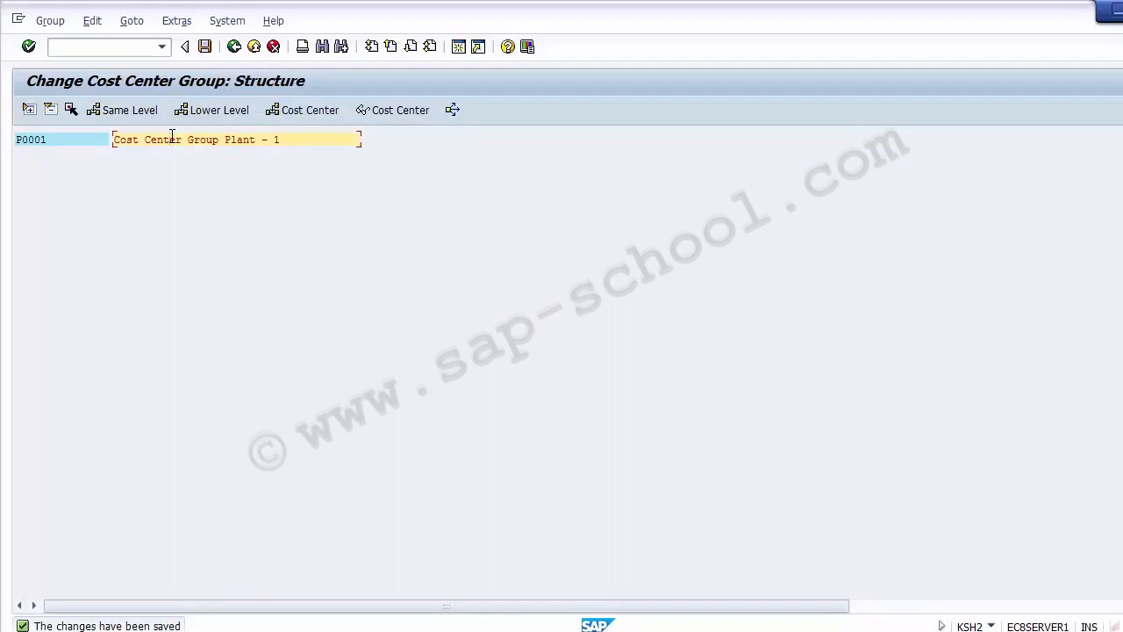
{"action": "left_click", "coordinate": [220, 112]}
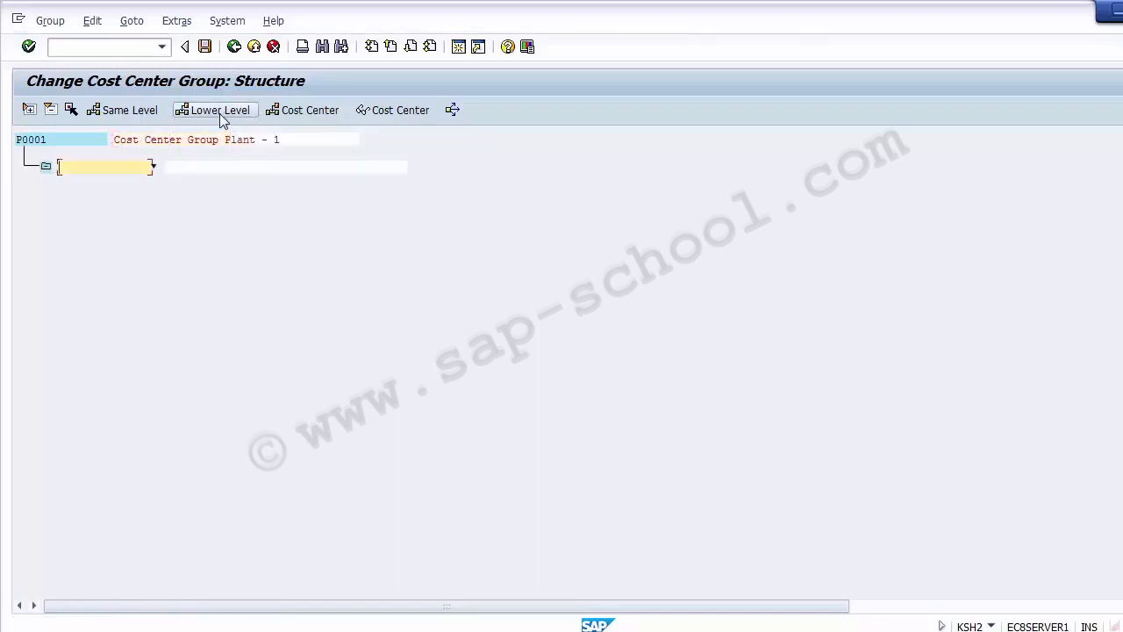
{"action": "left_click", "coordinate": [193, 140]}
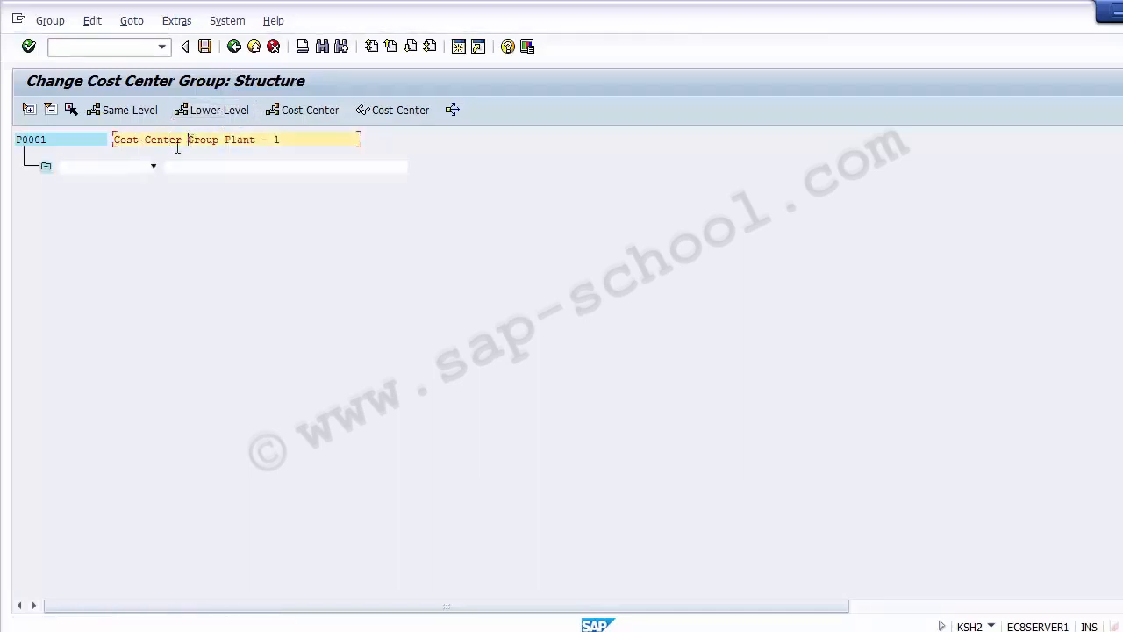
{"action": "left_click", "coordinate": [125, 166]}
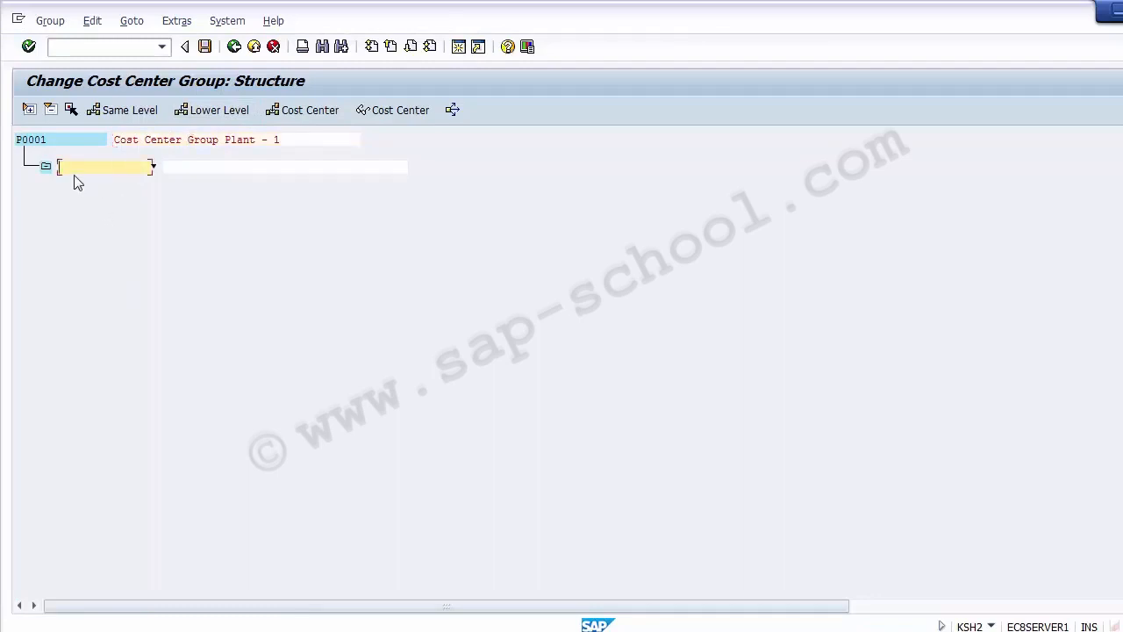
{"action": "left_click", "coordinate": [281, 114]}
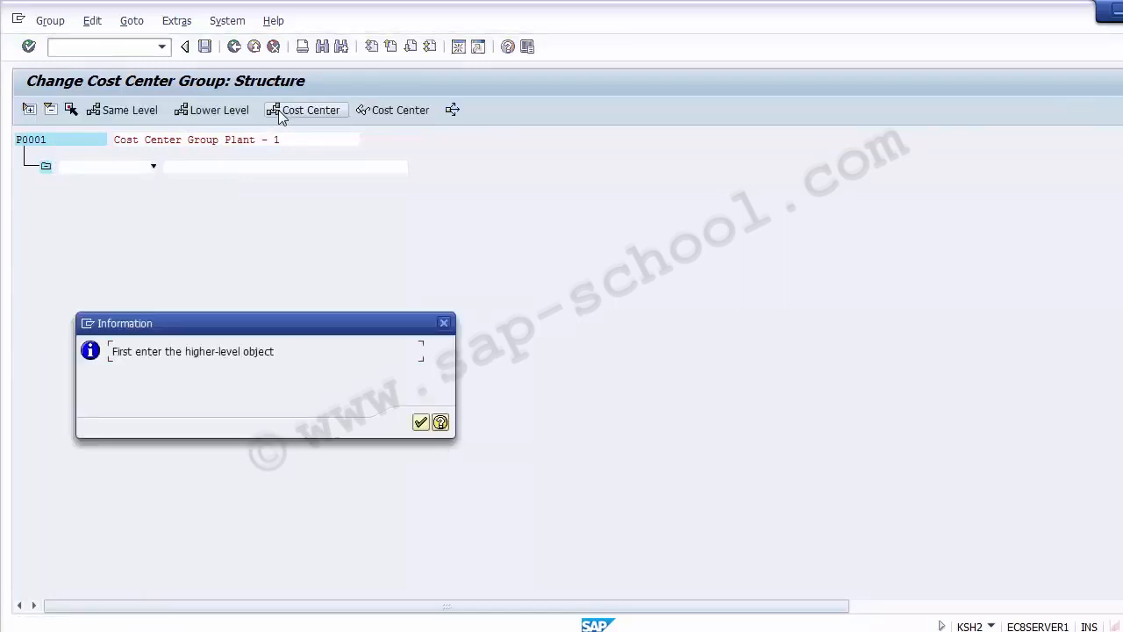
{"action": "left_click", "coordinate": [427, 419]}
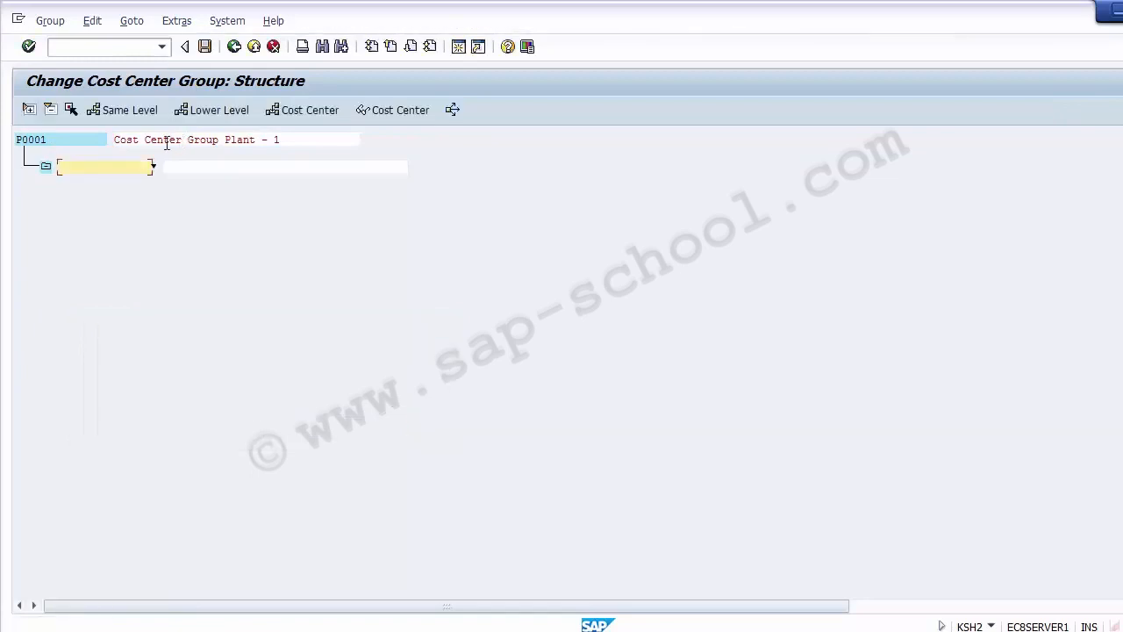
{"action": "left_click", "coordinate": [233, 47]}
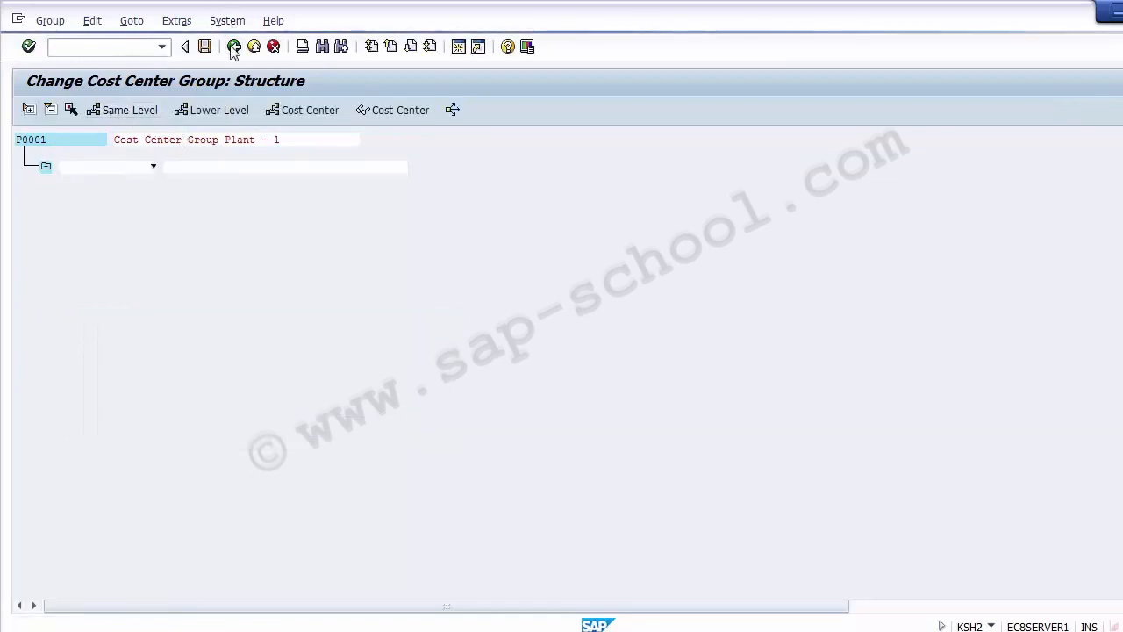
{"action": "left_click", "coordinate": [326, 356]}
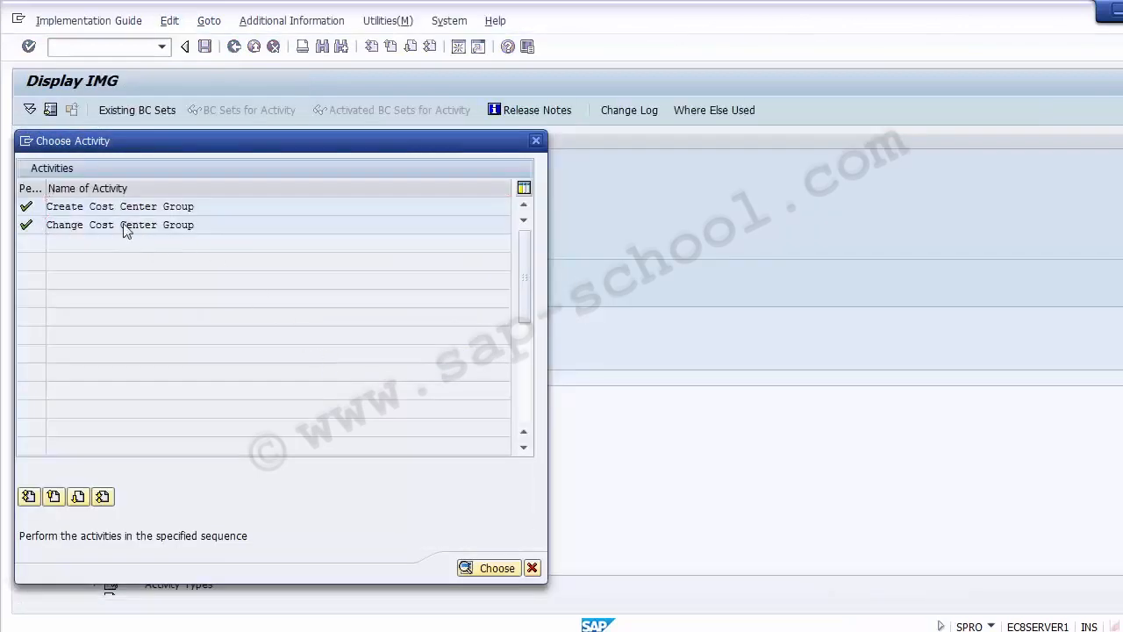
Reopen cost center group P0001 for change and start inserting cost centers beneath it.
{"action": "double_click", "coordinate": [125, 224]}
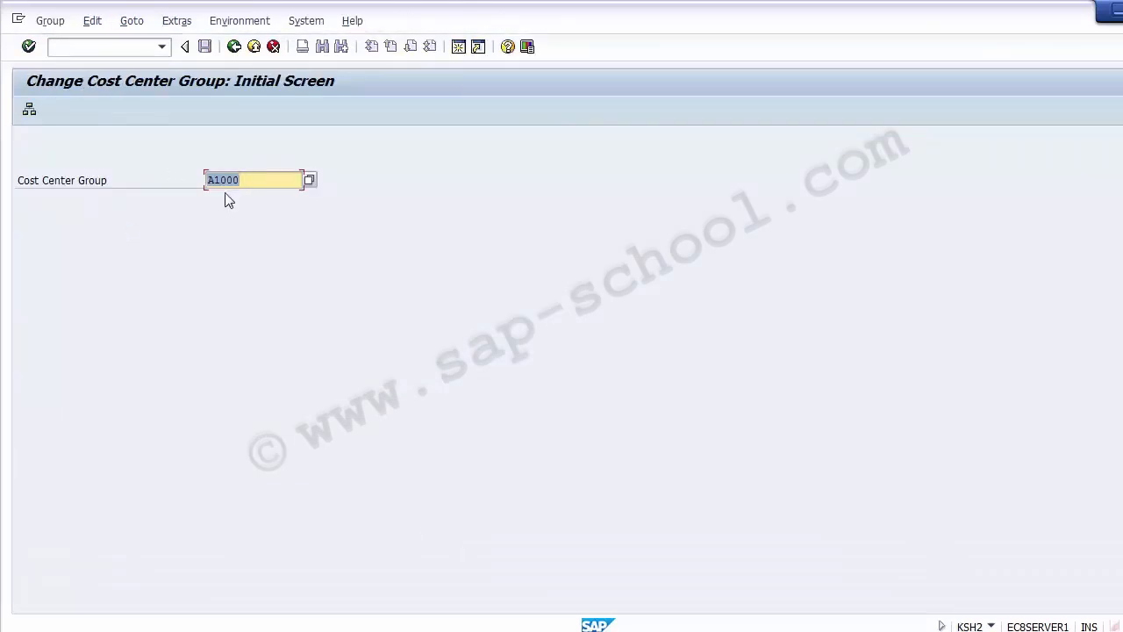
{"action": "key", "text": "Delete"}
{"action": "key", "text": "Return"}
{"action": "key", "text": "Return"}
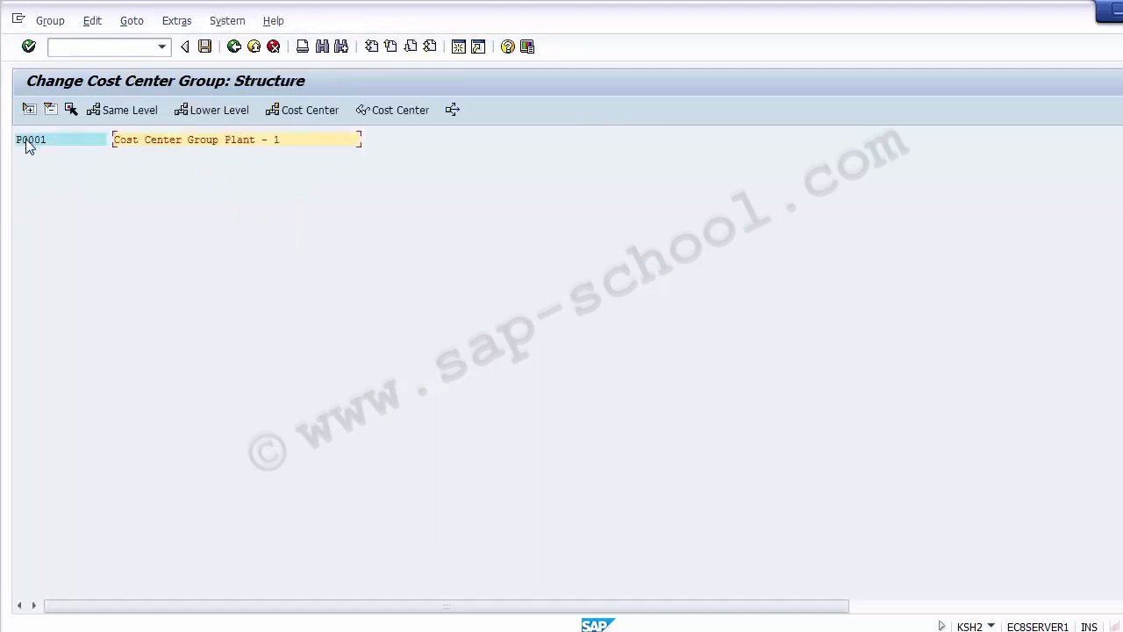
{"action": "left_click", "coordinate": [29, 142]}
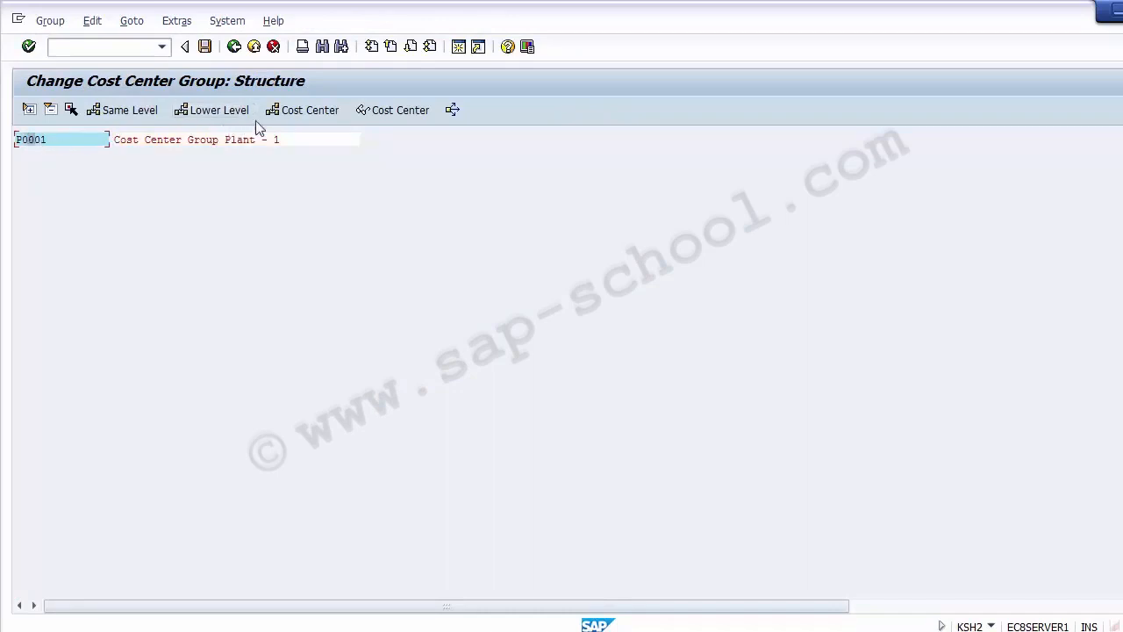
{"action": "left_click", "coordinate": [295, 116]}
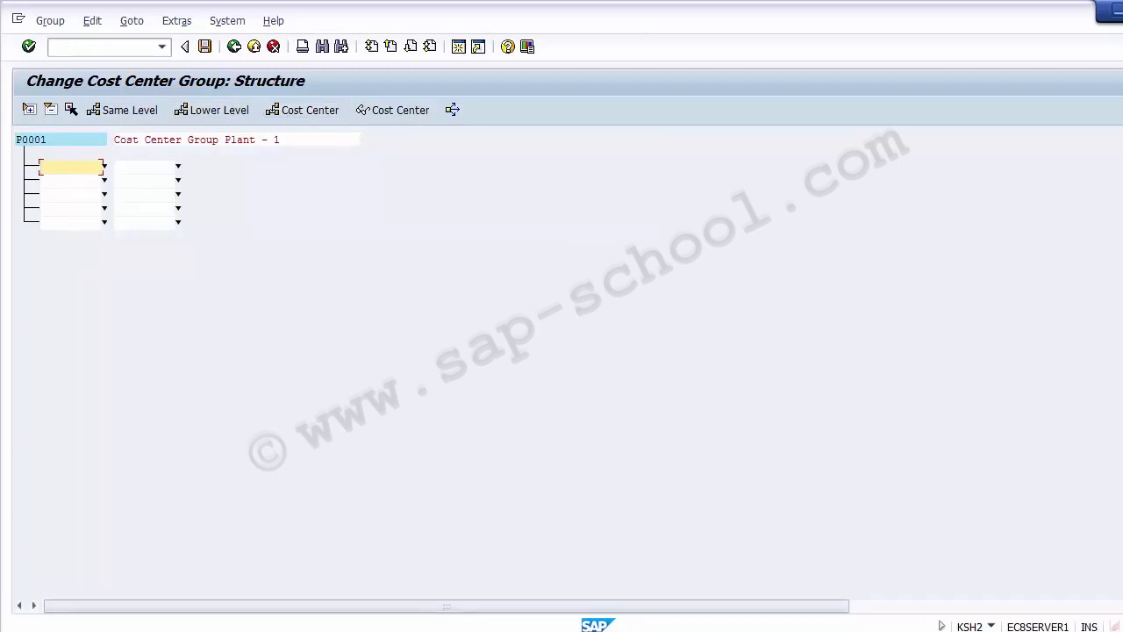
Paste cost center 110000 from the sheet into the group, then clear it and leave without saving.
{"action": "left_click", "coordinate": [230, 630]}
{"action": "left_click", "coordinate": [128, 314]}
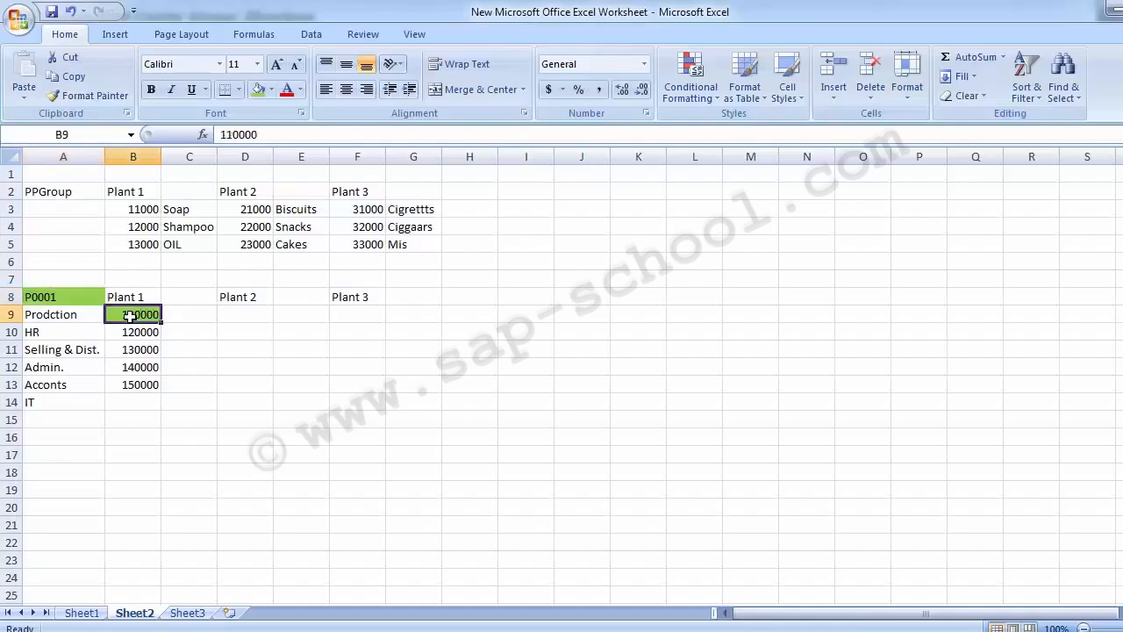
{"action": "key", "text": "ctrl+c"}
{"action": "key", "text": "alt+Tab"}
{"action": "left_click", "coordinate": [85, 169]}
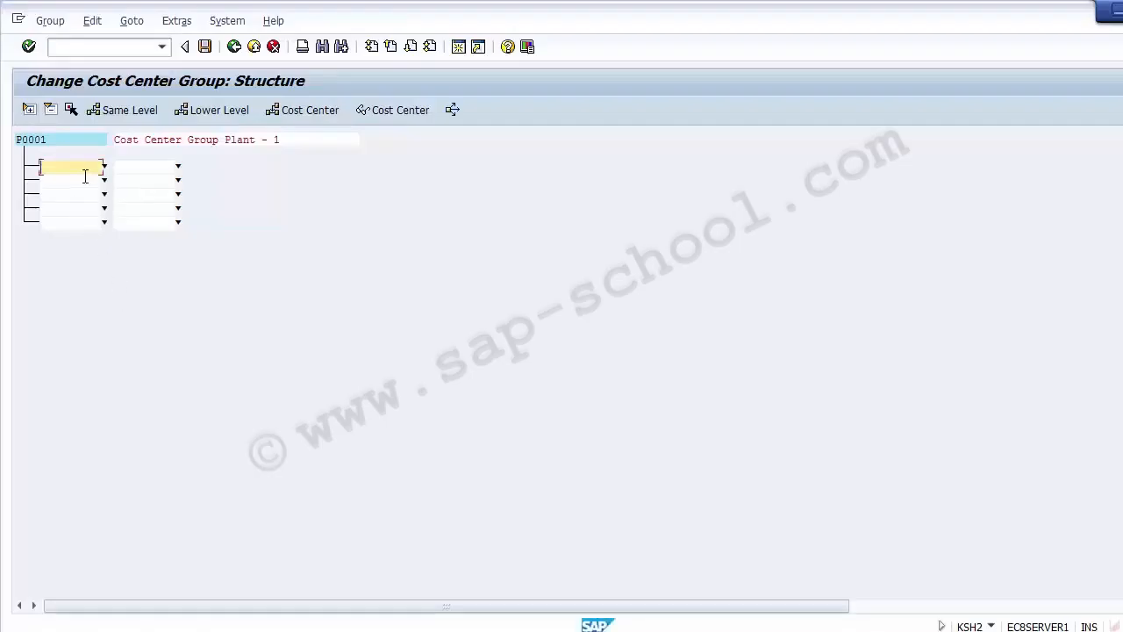
{"action": "key", "text": "ctrl+v"}
{"action": "left_click", "coordinate": [157, 138]}
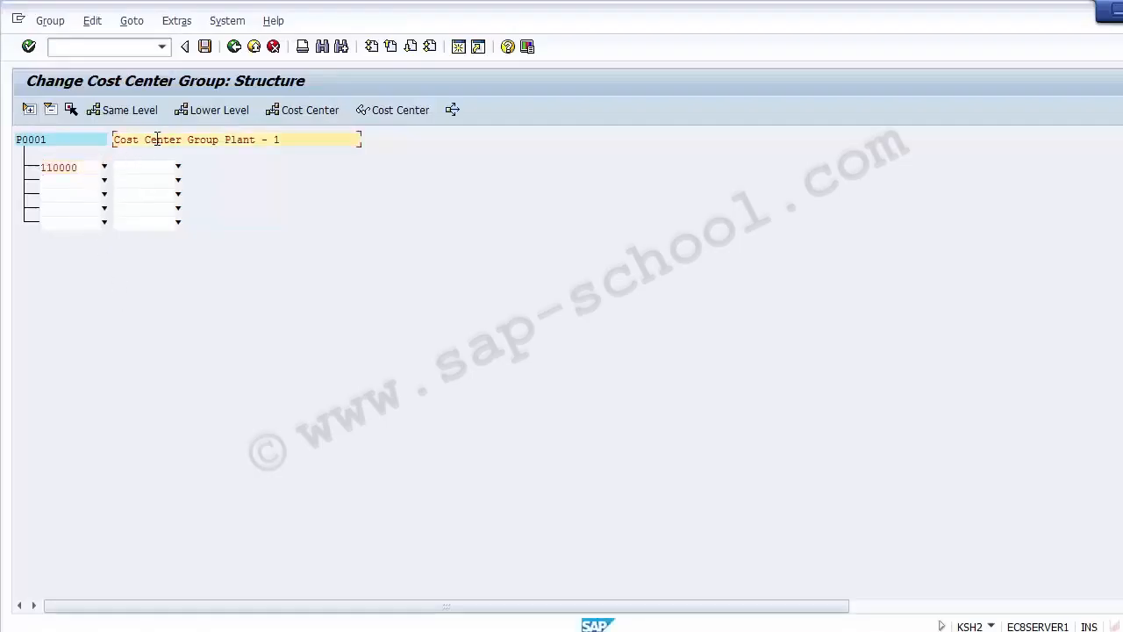
{"action": "left_click", "coordinate": [89, 167]}
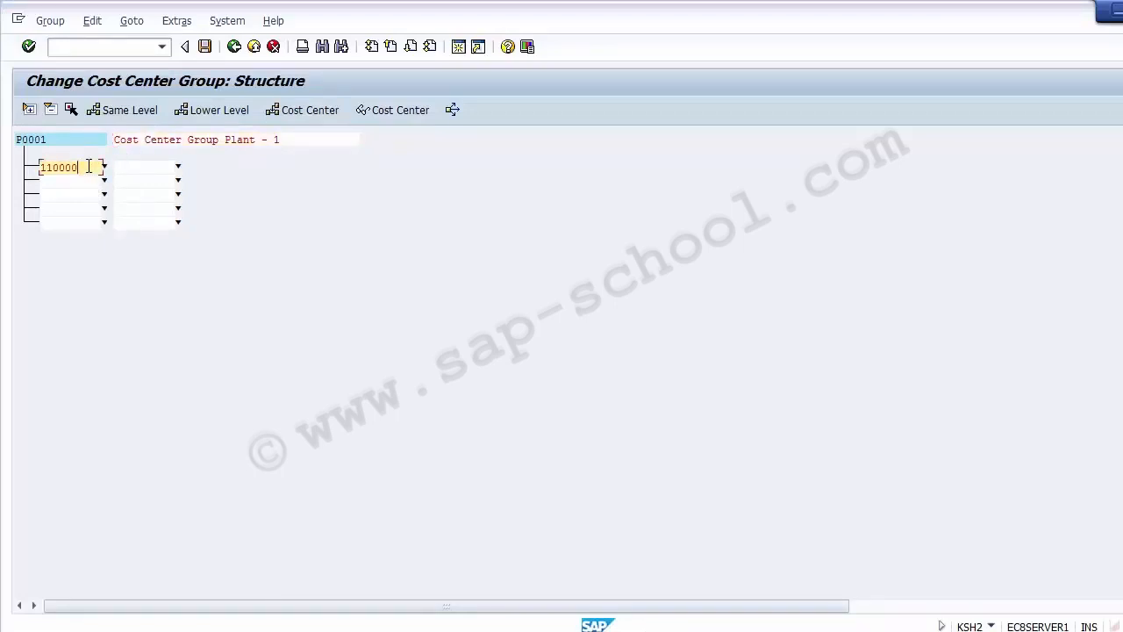
{"action": "key", "text": "BackSpace"}
{"action": "key", "text": "BackSpace"}
{"action": "key", "text": "BackSpace"}
{"action": "key", "text": "BackSpace"}
{"action": "key", "text": "BackSpace"}
{"action": "key", "text": "BackSpace"}
{"action": "left_click", "coordinate": [233, 48]}
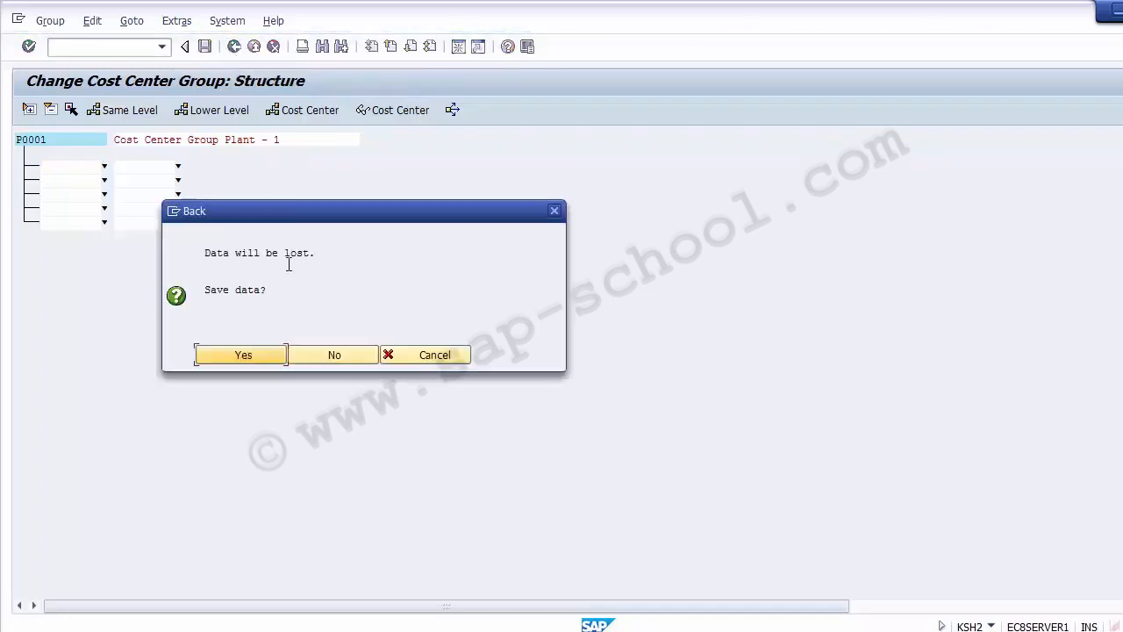
{"action": "left_click", "coordinate": [324, 357]}
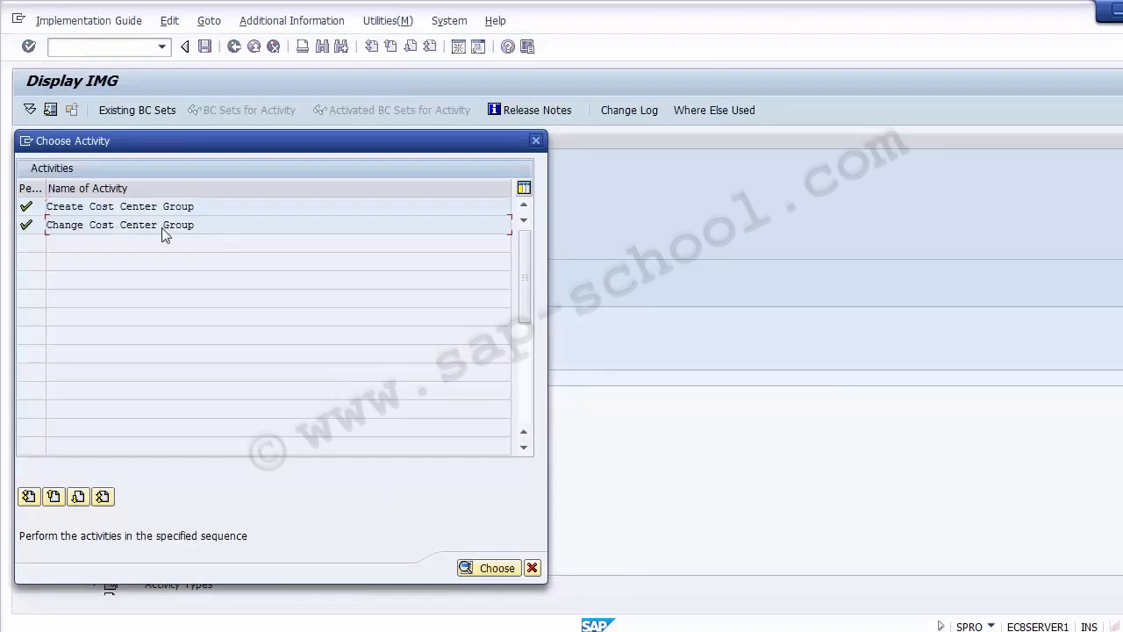
Review the department names in the sheet and reopen cost center group P0001 for change.
{"action": "double_click", "coordinate": [162, 228]}
{"action": "key", "text": "alt+Tab"}
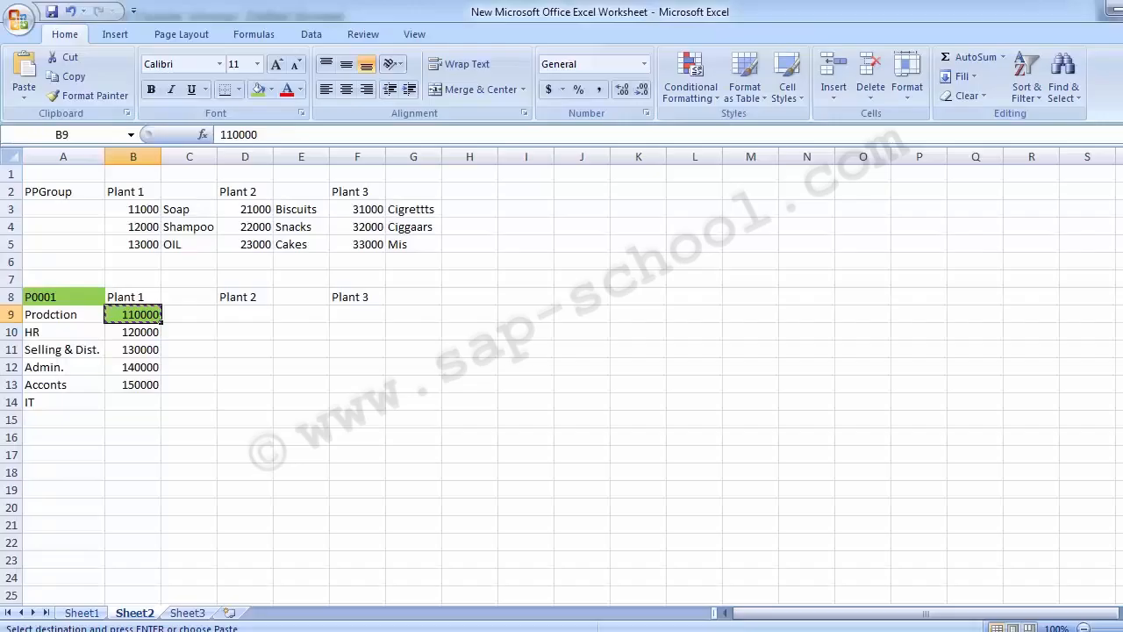
{"action": "left_click", "coordinate": [79, 295]}
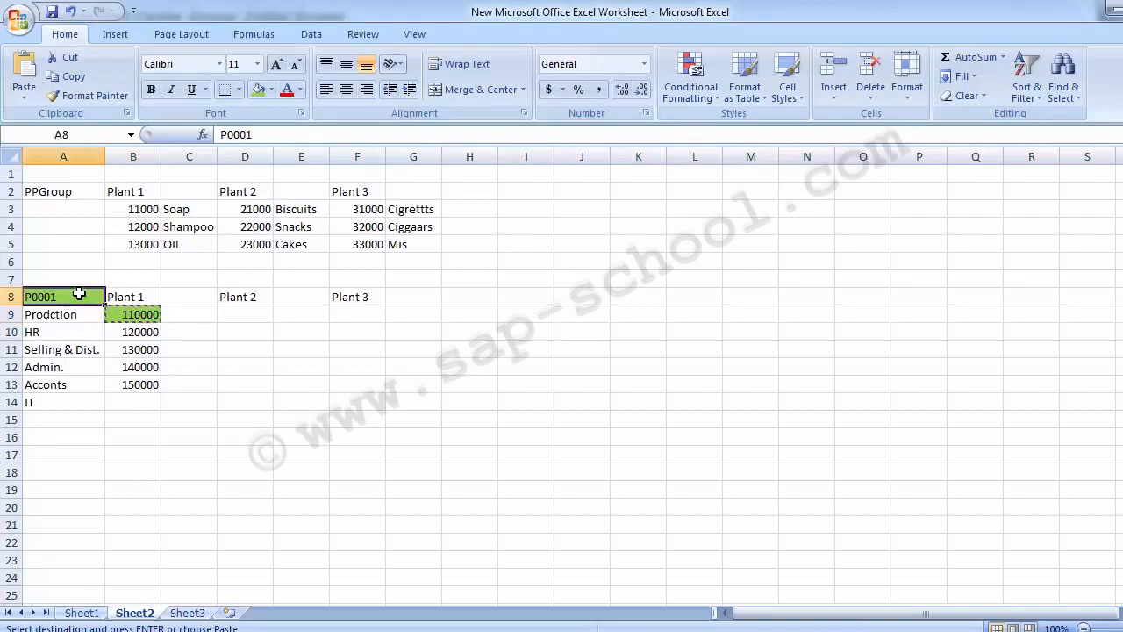
{"action": "left_click", "coordinate": [131, 296]}
{"action": "left_click", "coordinate": [53, 295]}
{"action": "left_click_drag", "start_coordinate": [63, 314], "coordinate": [59, 395]}
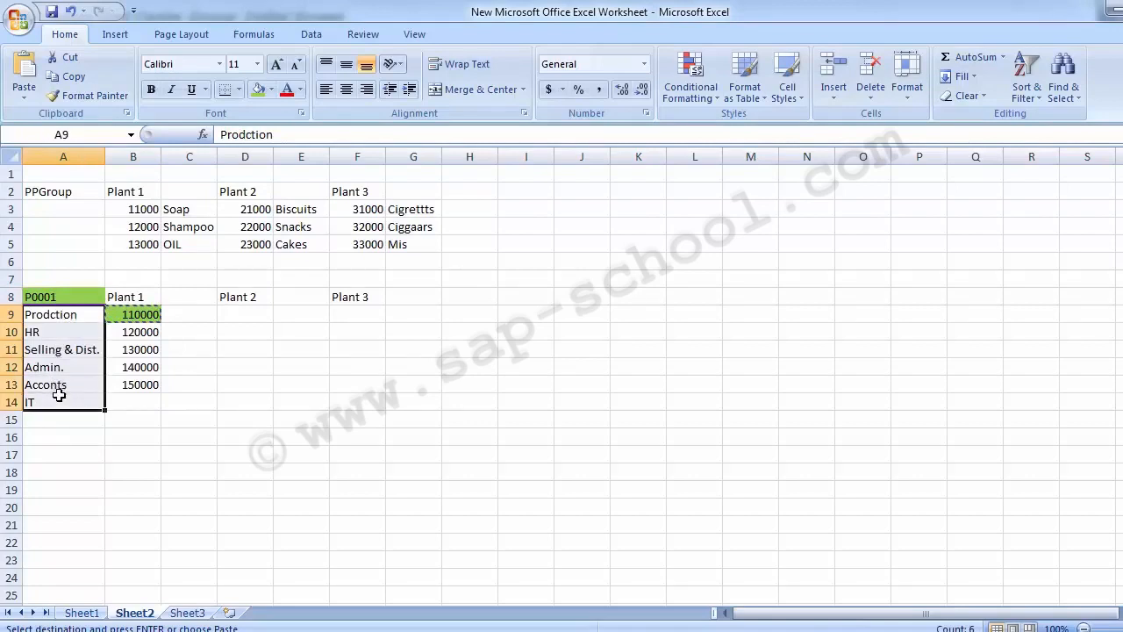
{"action": "key", "text": "alt+Tab"}
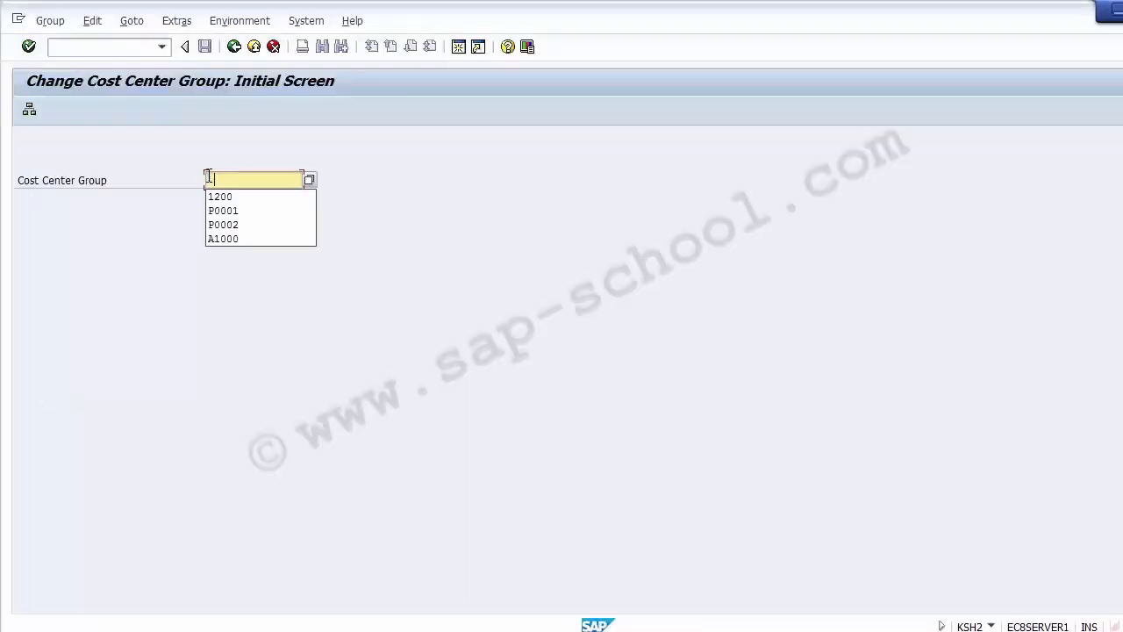
{"action": "left_click", "coordinate": [220, 210]}
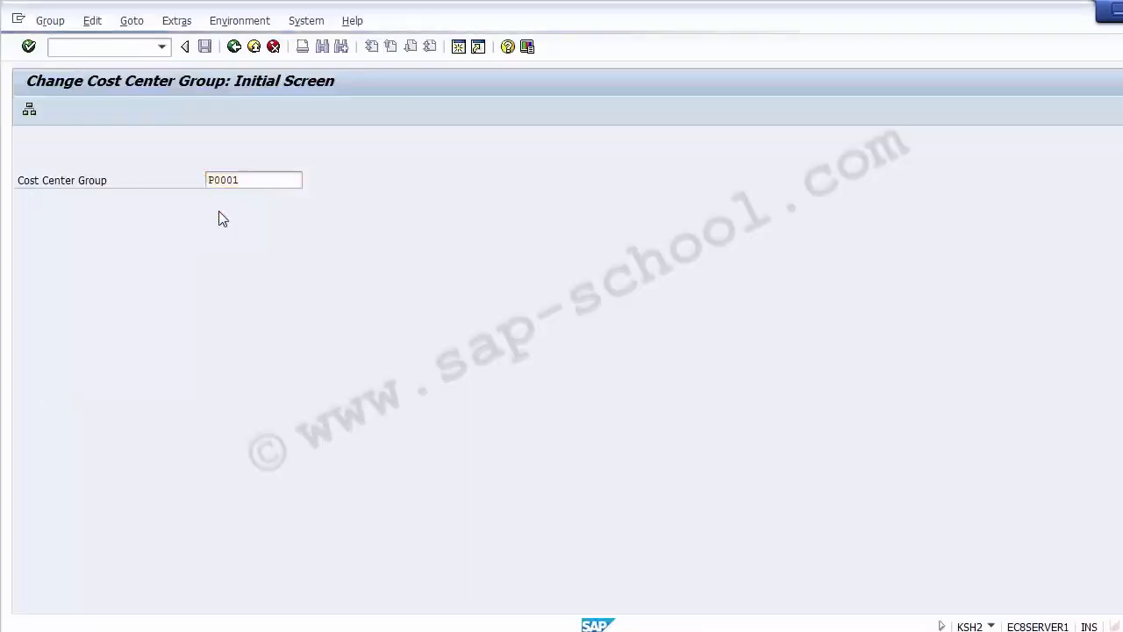
{"action": "key", "text": "Return"}
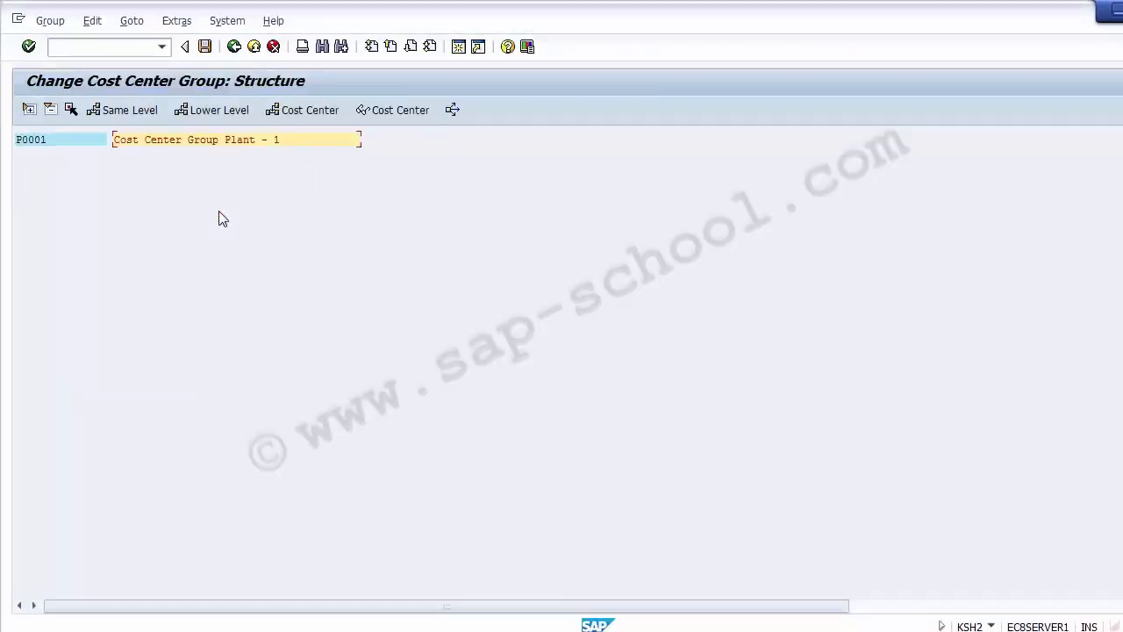
Insert lower-level group P001 under P0001 with the description Cost center Group - Production.
{"action": "left_click", "coordinate": [30, 143]}
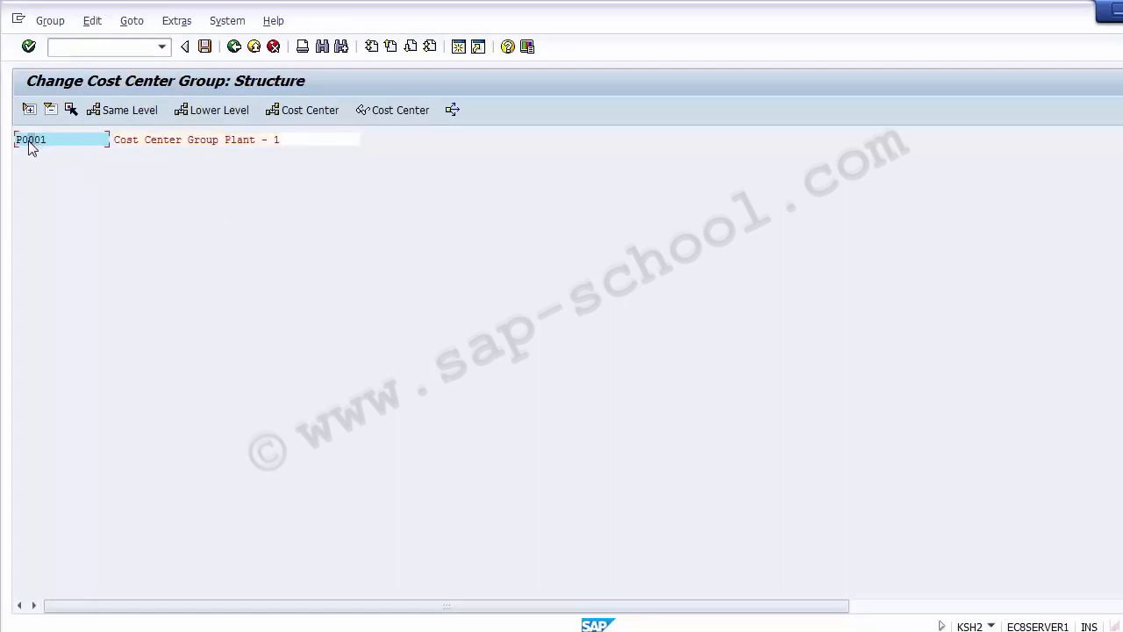
{"action": "left_click", "coordinate": [200, 113]}
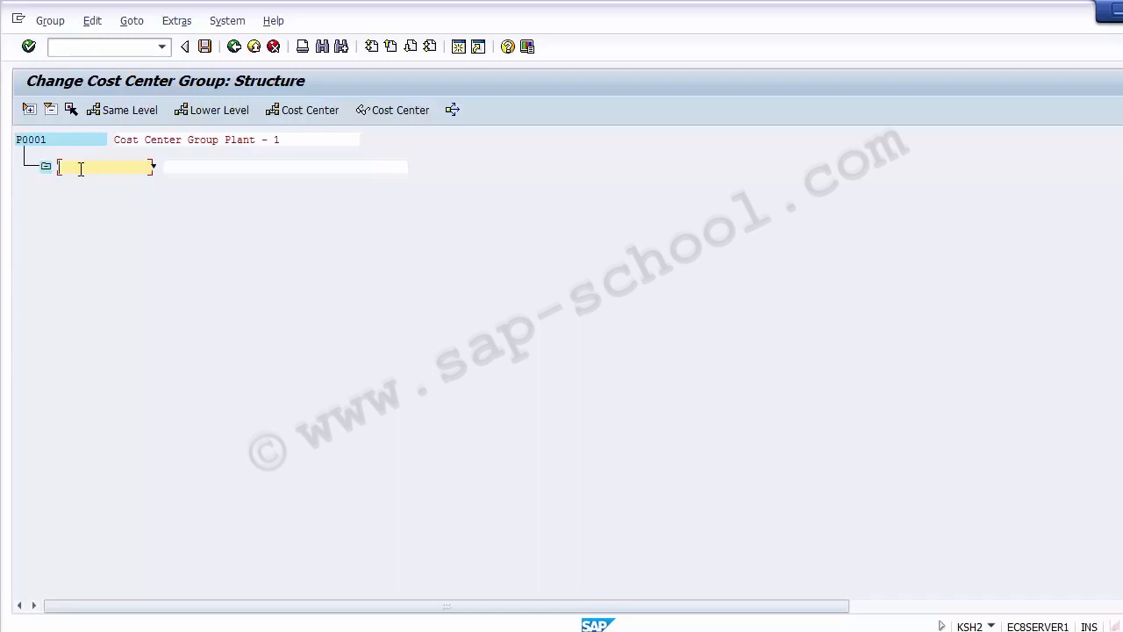
{"action": "type", "text": "P001"}
{"action": "left_click", "coordinate": [178, 166]}
{"action": "type", "text": "Product"}
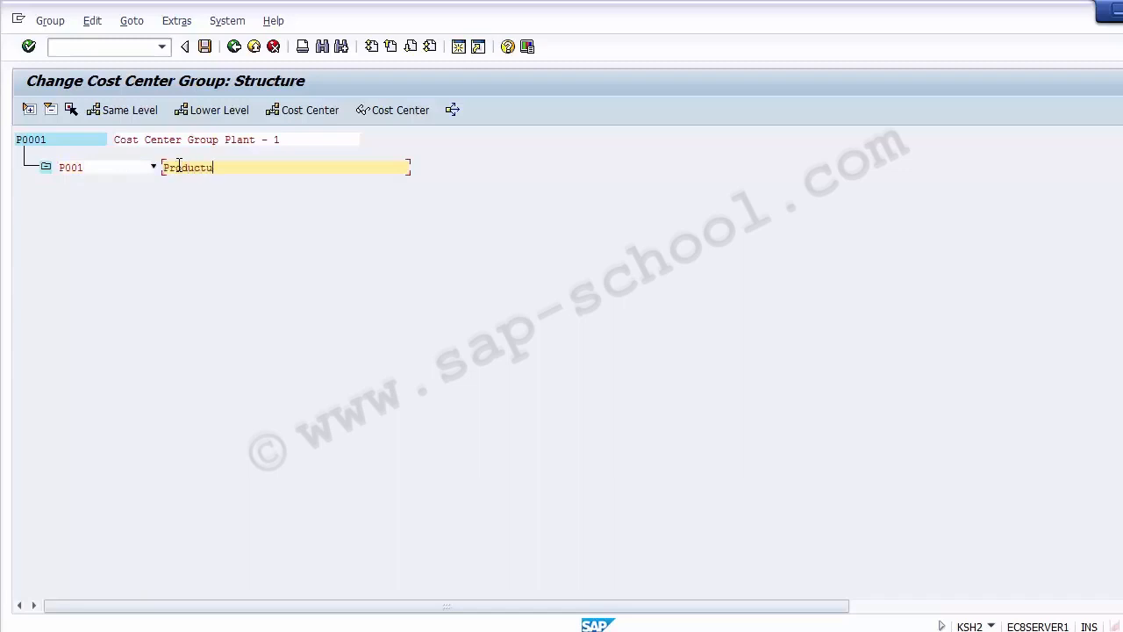
{"action": "type", "text": "ion Co"}
{"action": "key", "text": "BackSpace"}
{"action": "key", "text": "BackSpace"}
{"action": "type", "text": "Cost center Gr"}
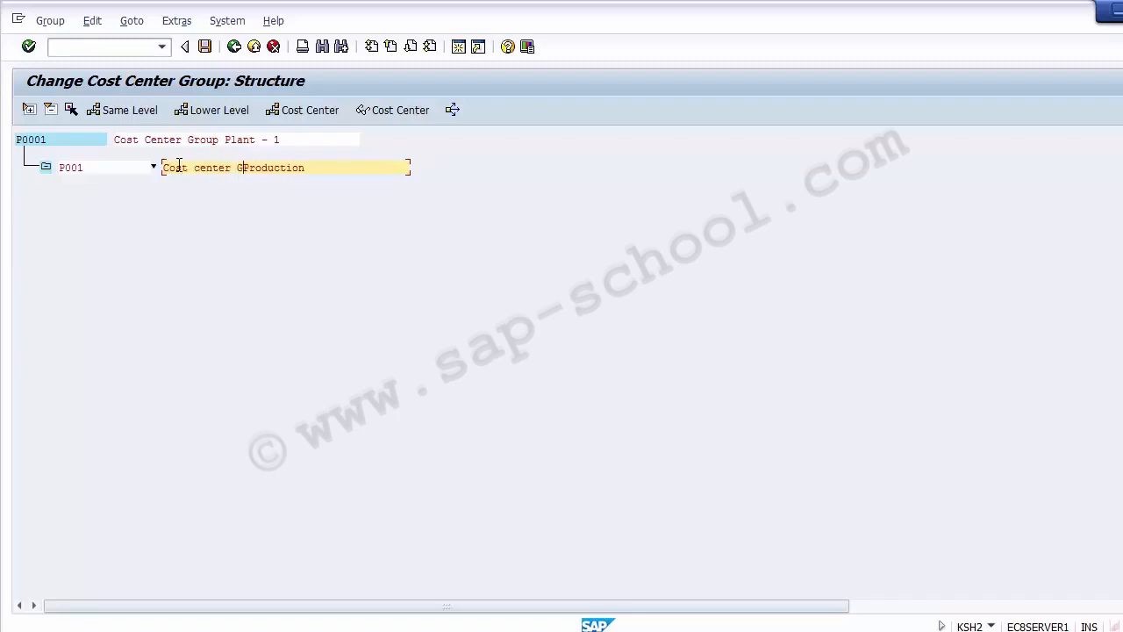
{"action": "type", "text": "oup -"}
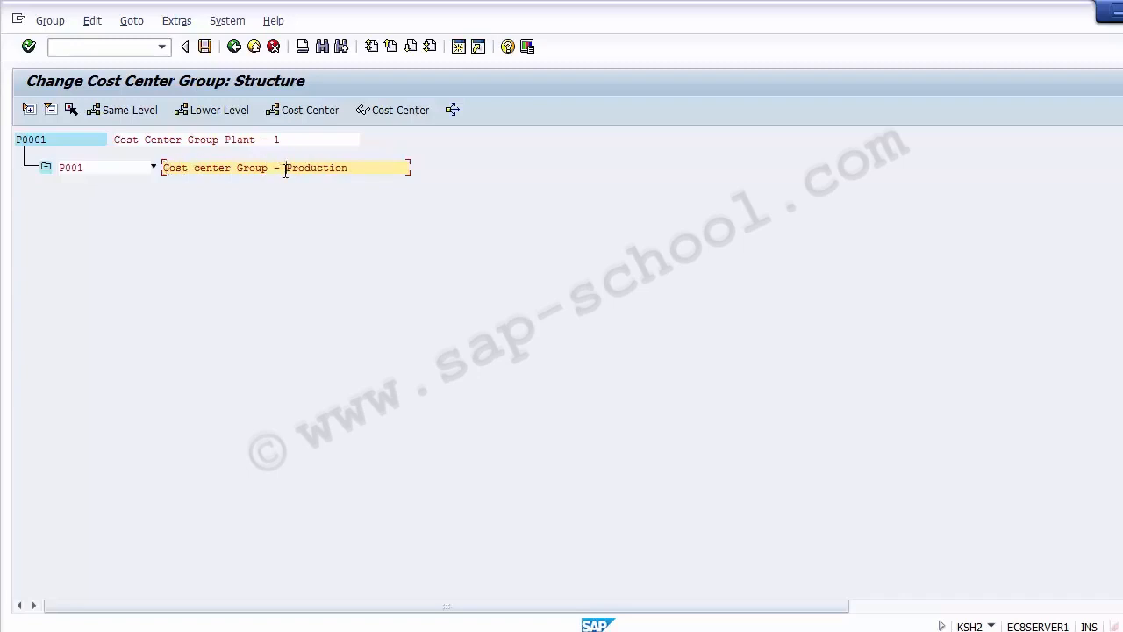
{"action": "key", "text": "Return"}
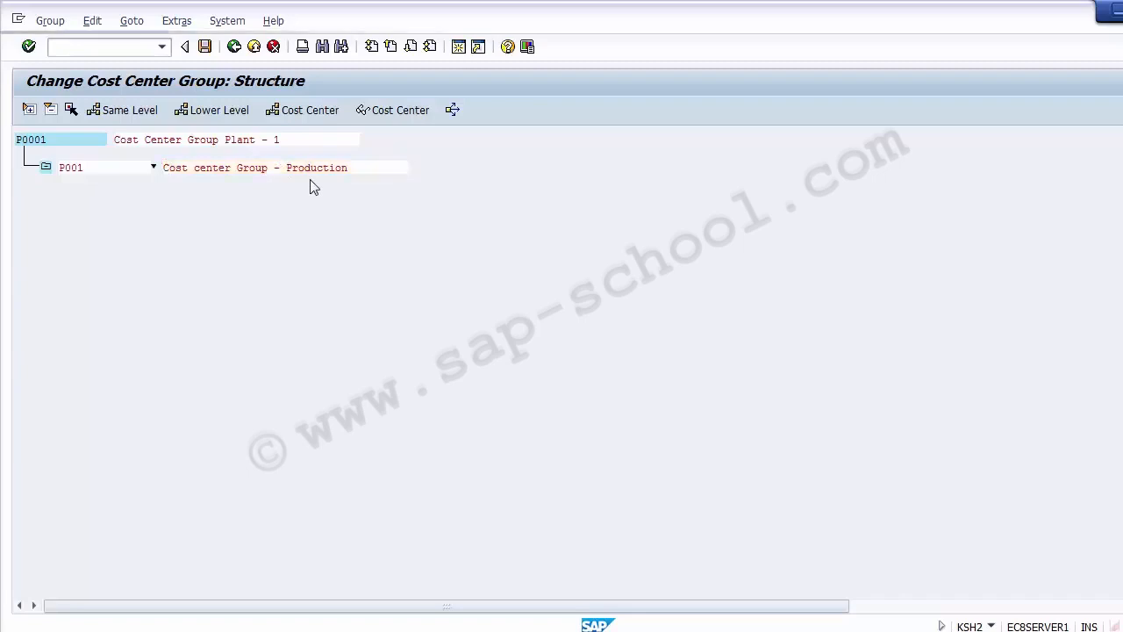
Insert cost center 110000 under group P001, copying the number from the spreadsheet.
{"action": "left_click", "coordinate": [89, 174]}
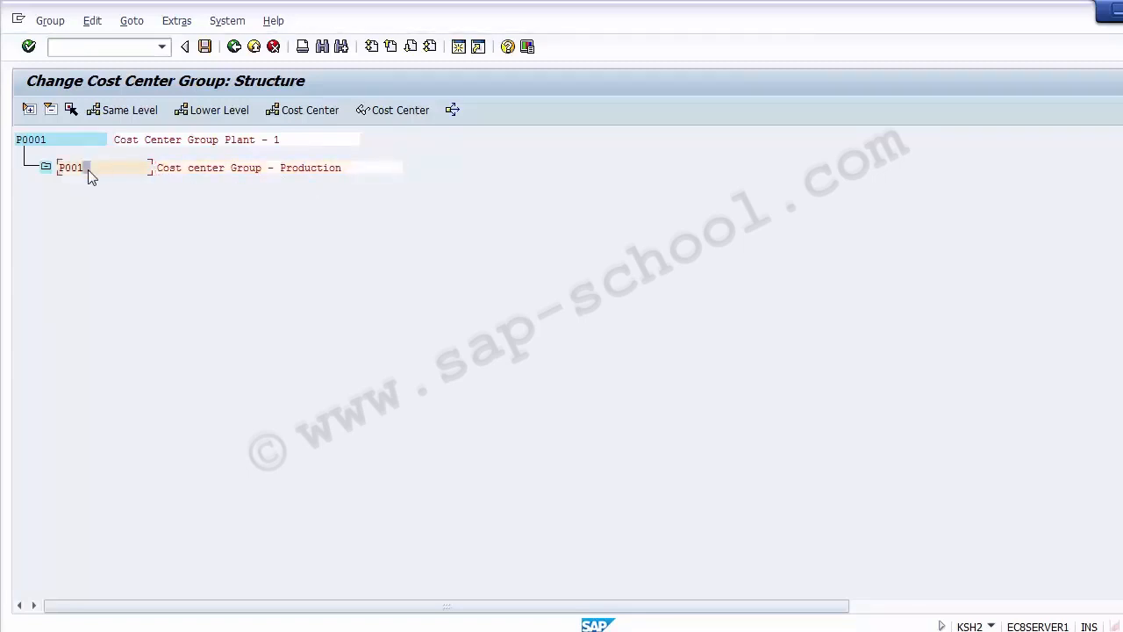
{"action": "left_click", "coordinate": [299, 110]}
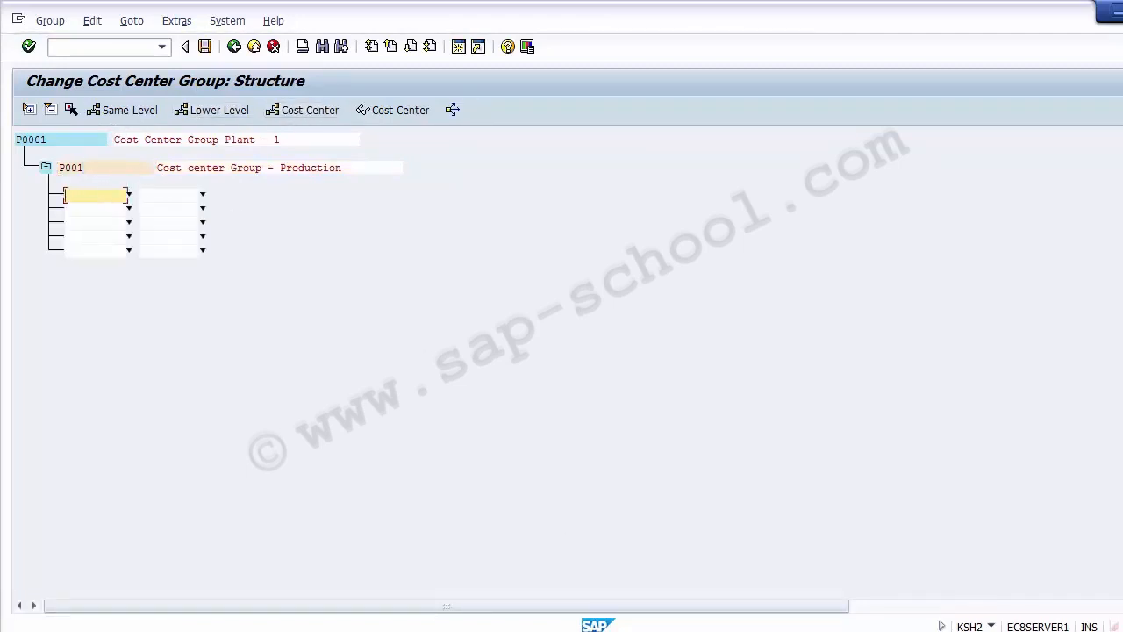
{"action": "key", "text": "alt+Tab"}
{"action": "left_click", "coordinate": [138, 314]}
{"action": "key", "text": "ctrl+c"}
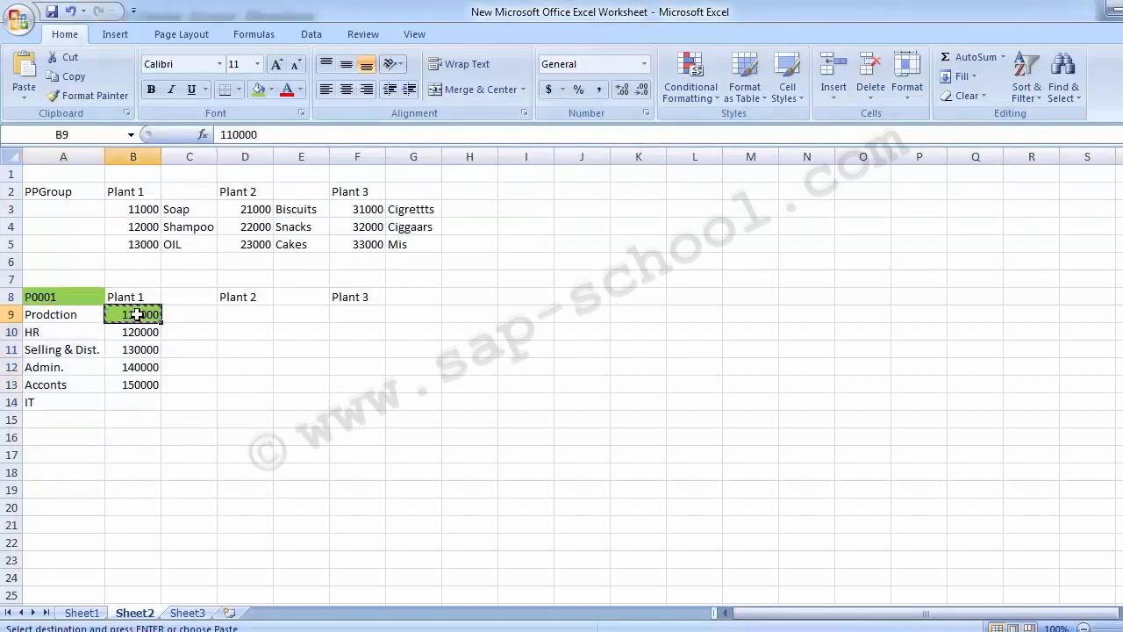
{"action": "key", "text": "alt+Tab"}
{"action": "key", "text": "ctrl+v"}
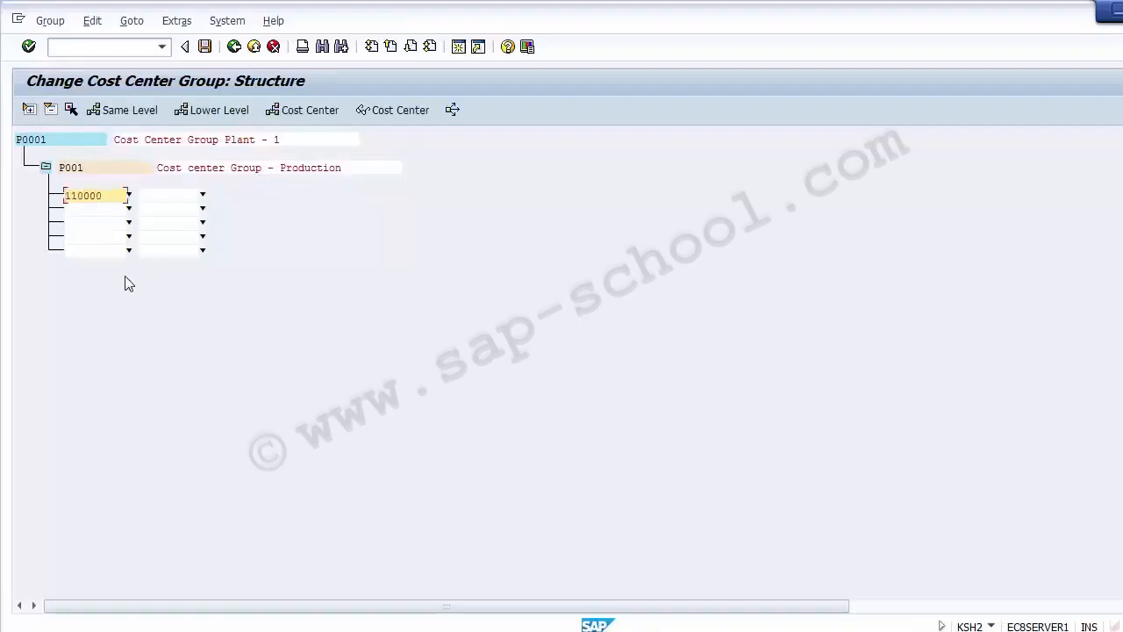
{"action": "key", "text": "Return"}
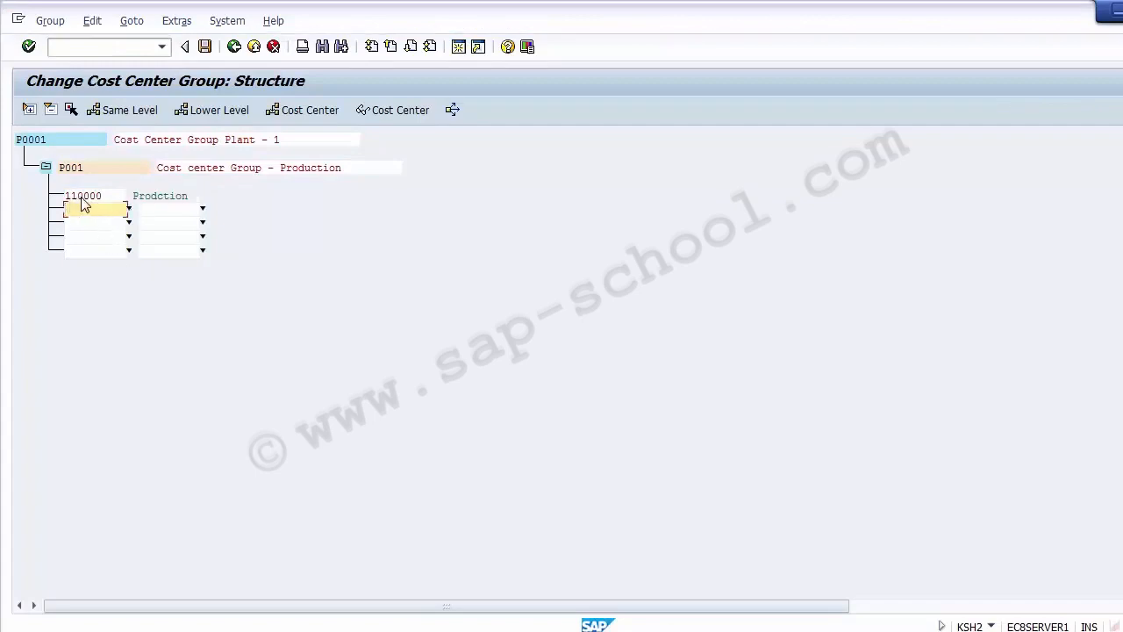
{"action": "left_click", "coordinate": [153, 198]}
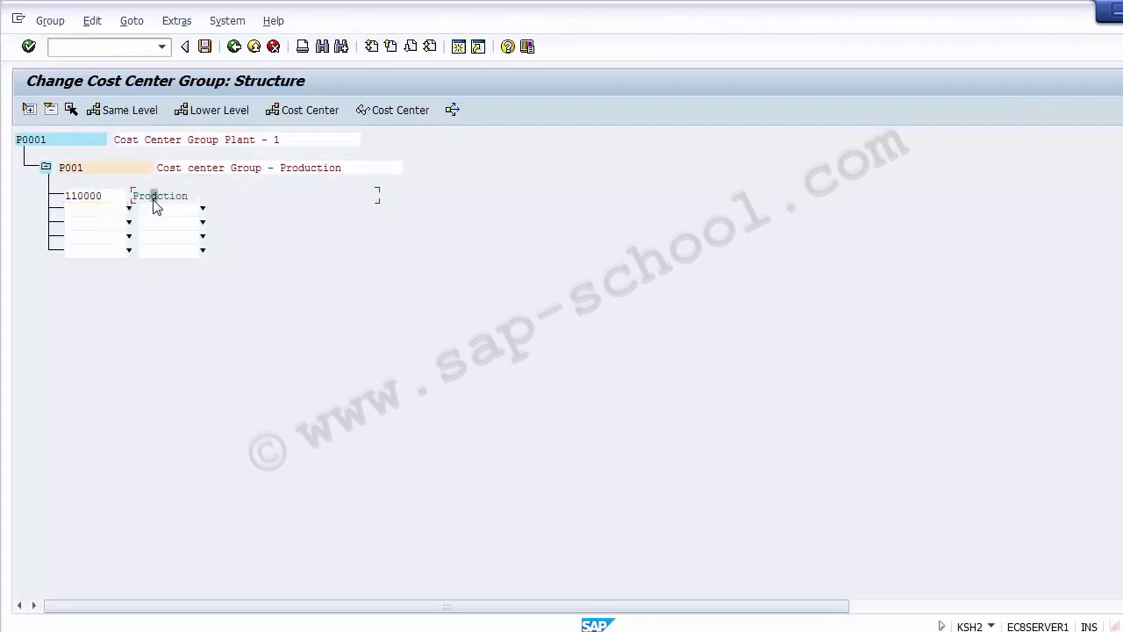
{"action": "left_click", "coordinate": [252, 170]}
{"action": "left_click", "coordinate": [93, 196]}
{"action": "left_click", "coordinate": [302, 169]}
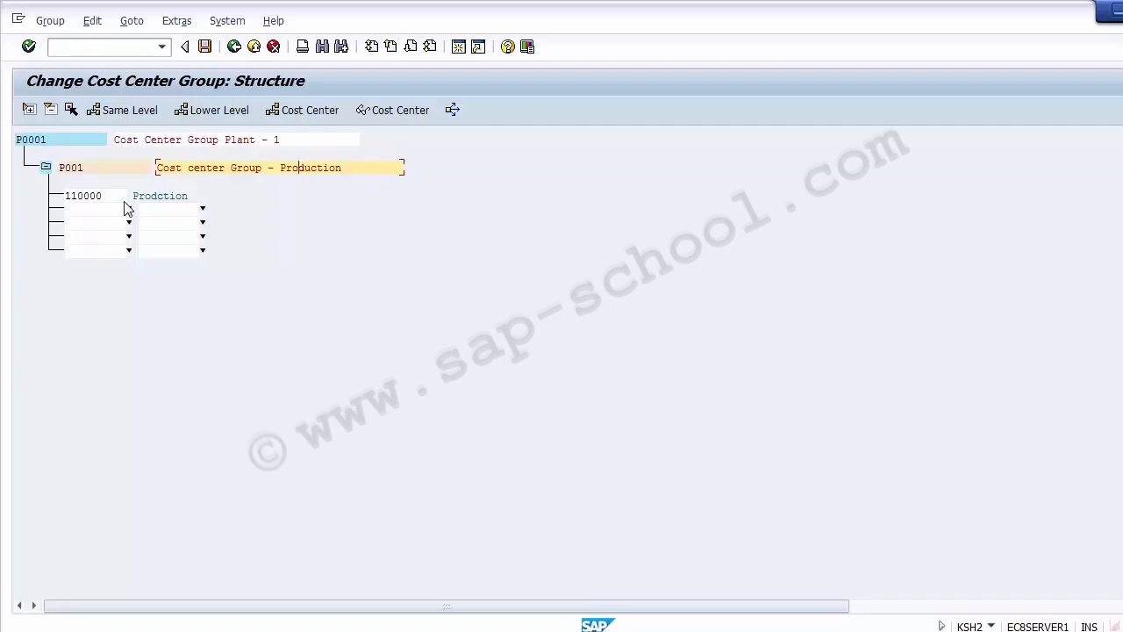
Insert group P002 at the same level as P001 under cost center group P0001.
{"action": "left_click", "coordinate": [29, 143]}
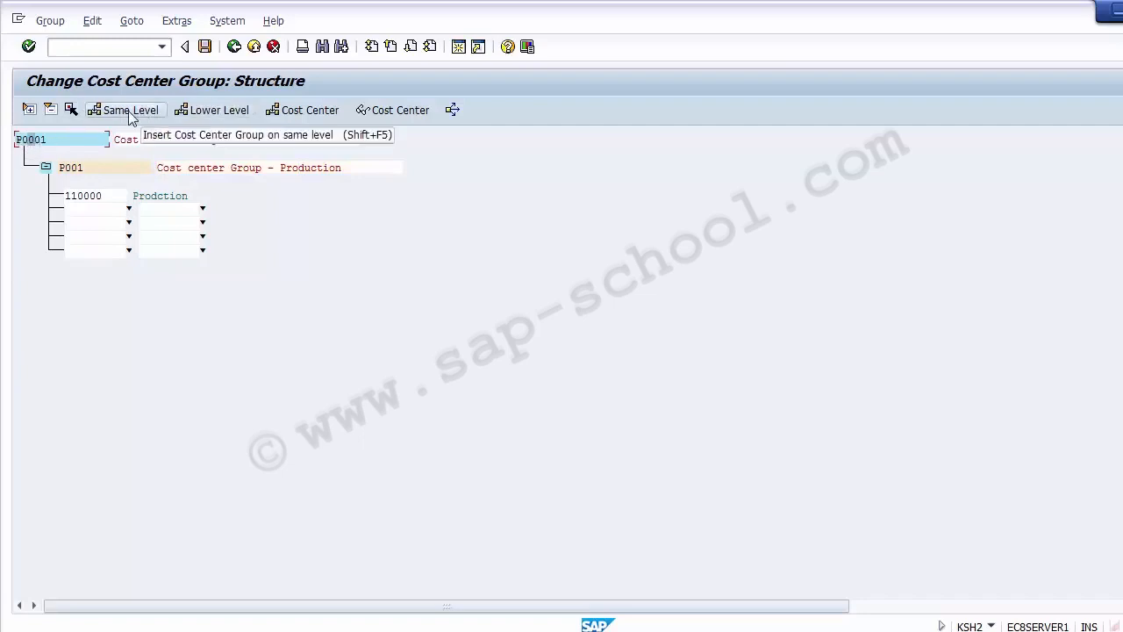
{"action": "left_click", "coordinate": [203, 115]}
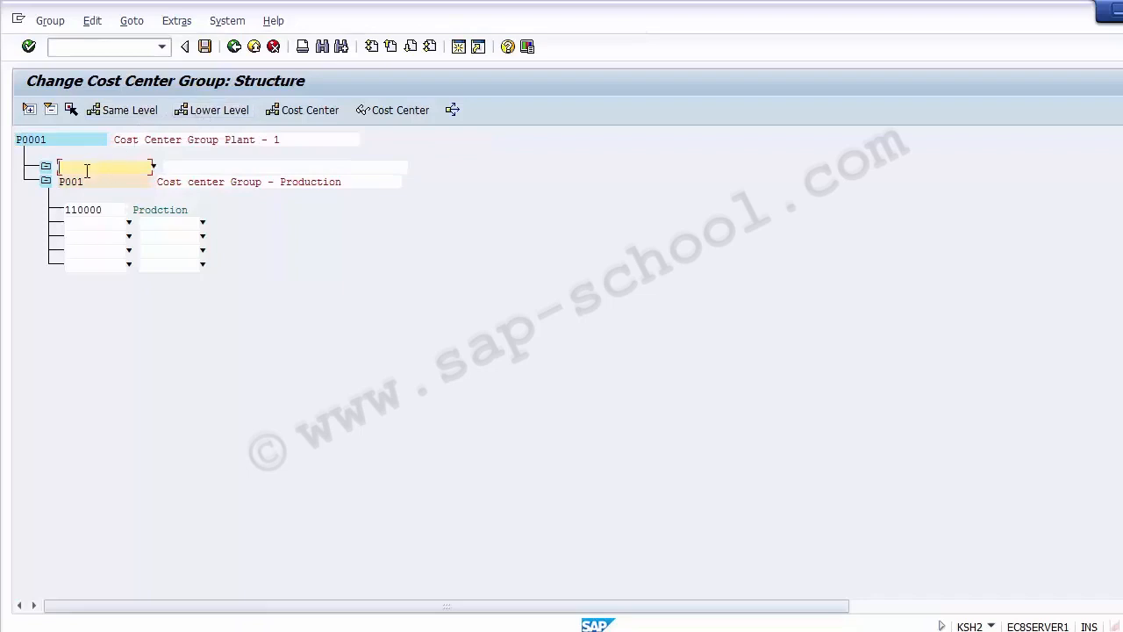
{"action": "type", "text": "P002"}
{"action": "left_click", "coordinate": [185, 170]}
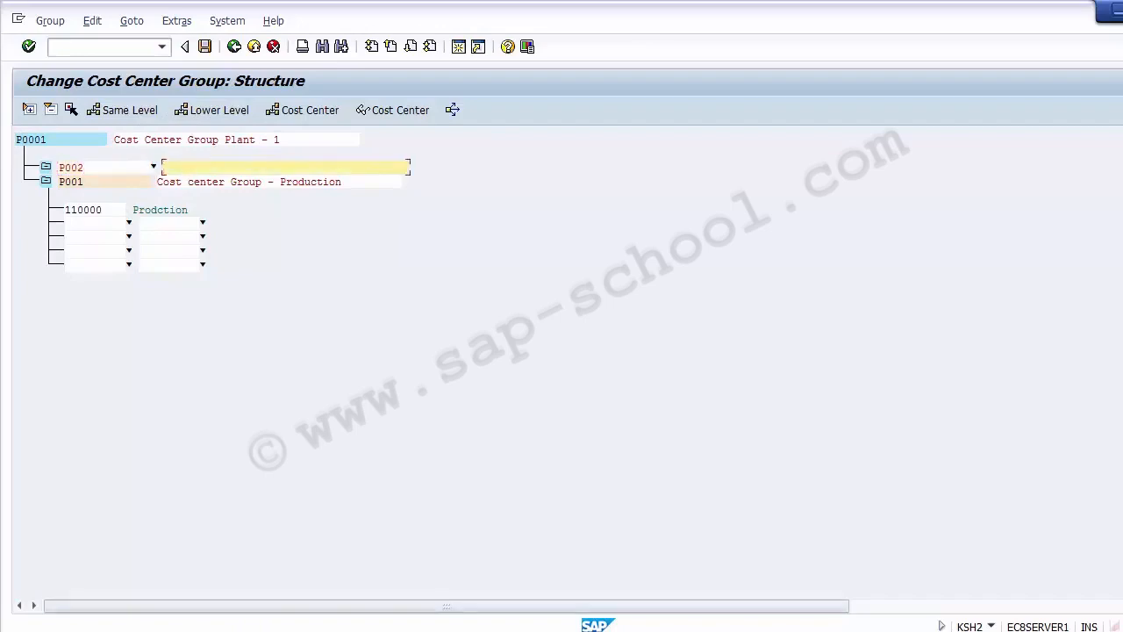
Give group P002 the description Cost center Group - HR, reusing the Production group's description text.
{"action": "left_click", "coordinate": [325, 630]}
{"action": "left_click", "coordinate": [35, 330]}
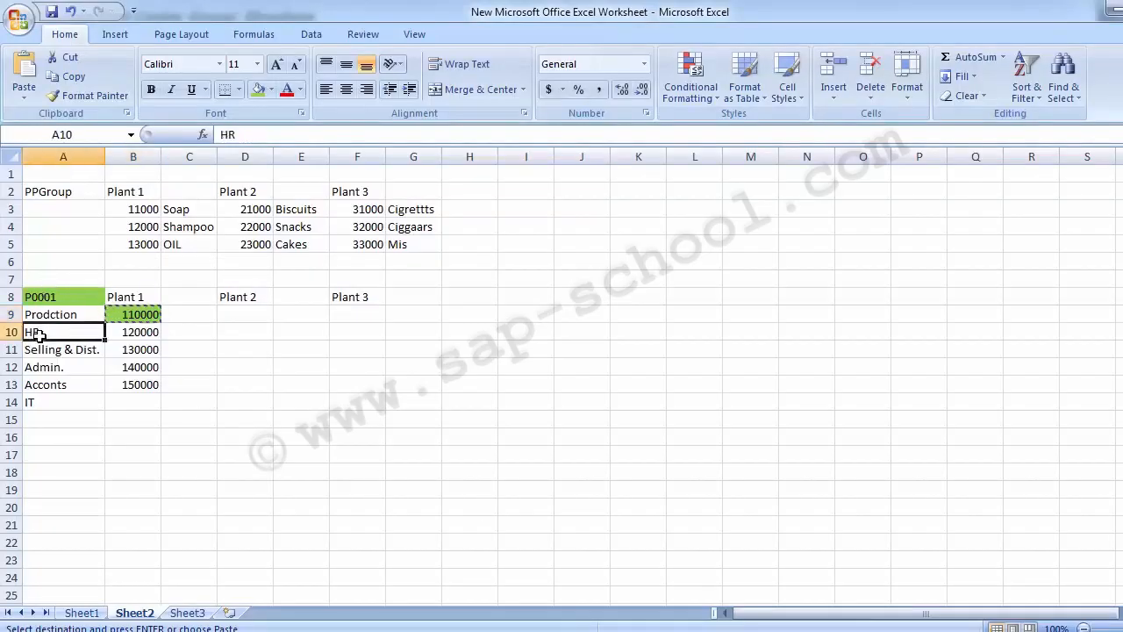
{"action": "key", "text": "alt+Tab"}
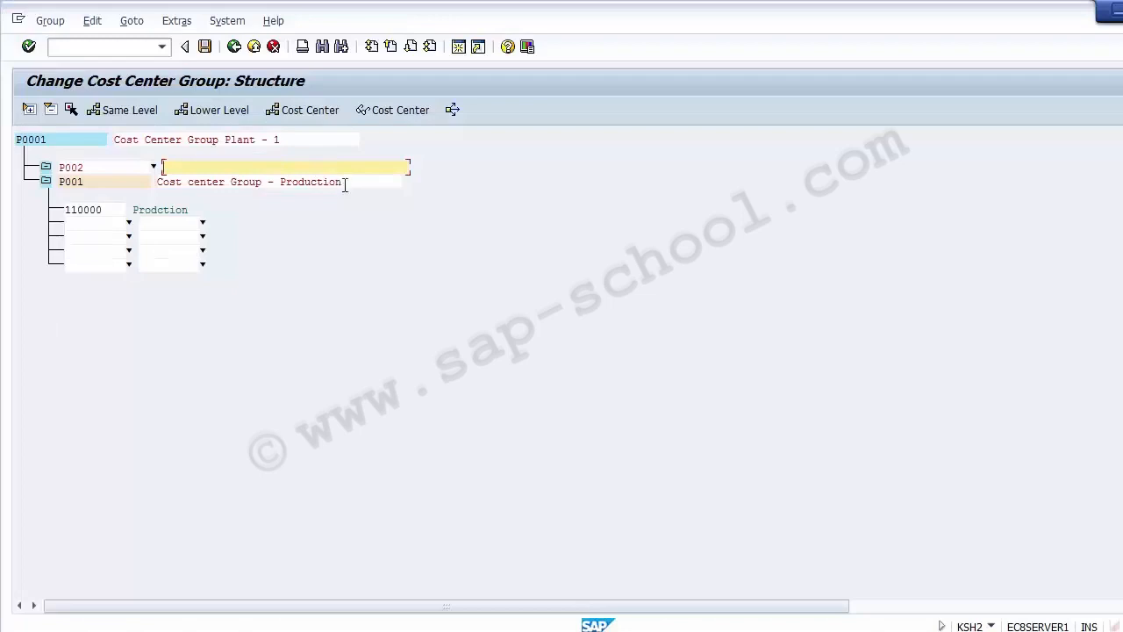
{"action": "left_click_drag", "start_coordinate": [344, 182], "coordinate": [145, 187]}
{"action": "key", "text": "ctrl+c"}
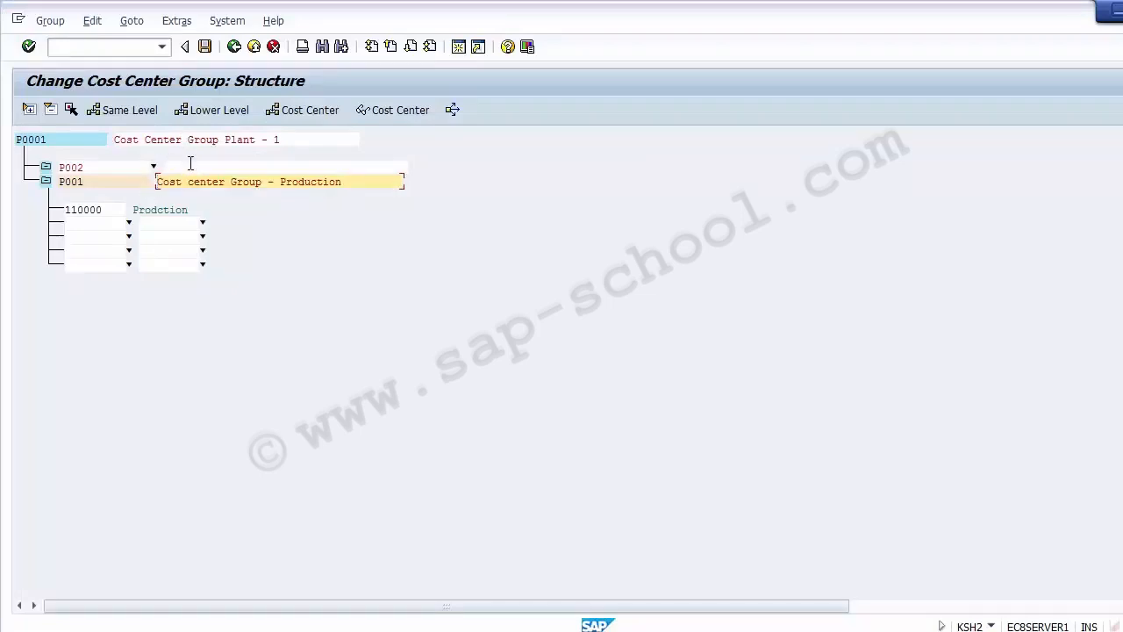
{"action": "left_click", "coordinate": [190, 165]}
{"action": "key", "text": "ctrl+v"}
{"action": "key", "text": "BackSpace"}
{"action": "key", "text": "BackSpace"}
{"action": "key", "text": "BackSpace"}
{"action": "key", "text": "BackSpace"}
{"action": "key", "text": "BackSpace"}
{"action": "key", "text": "BackSpace"}
{"action": "key", "text": "BackSpace"}
{"action": "key", "text": "BackSpace"}
{"action": "key", "text": "BackSpace"}
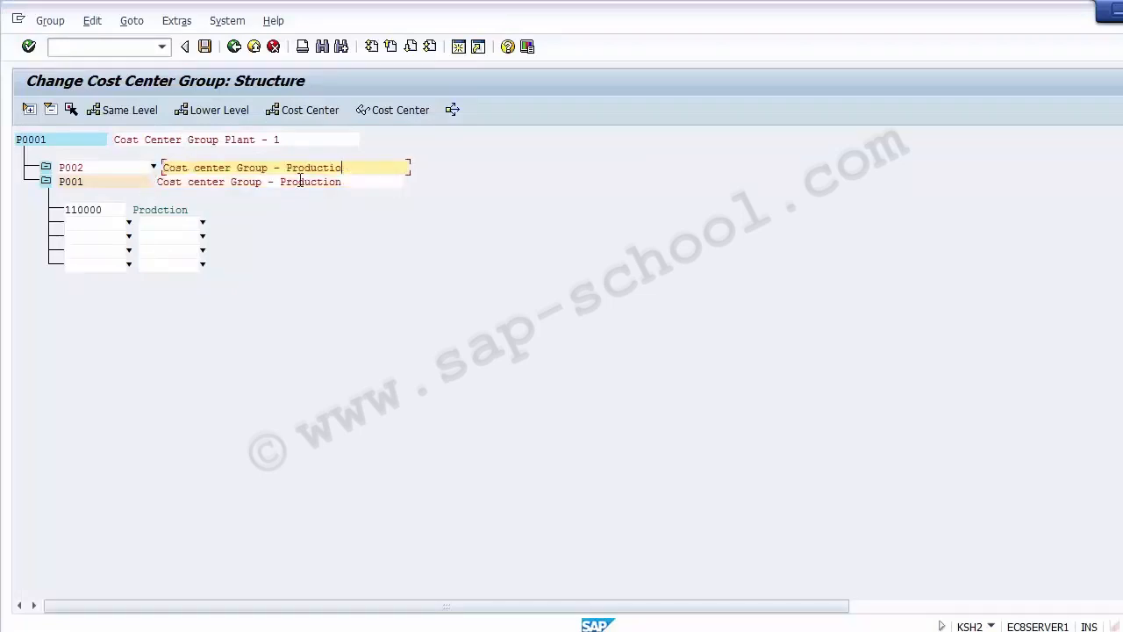
{"action": "key", "text": "BackSpace"}
{"action": "type", "text": "HREE"}
{"action": "key", "text": "BackSpace"}
{"action": "key", "text": "BackSpace"}
{"action": "left_click", "coordinate": [246, 147]}
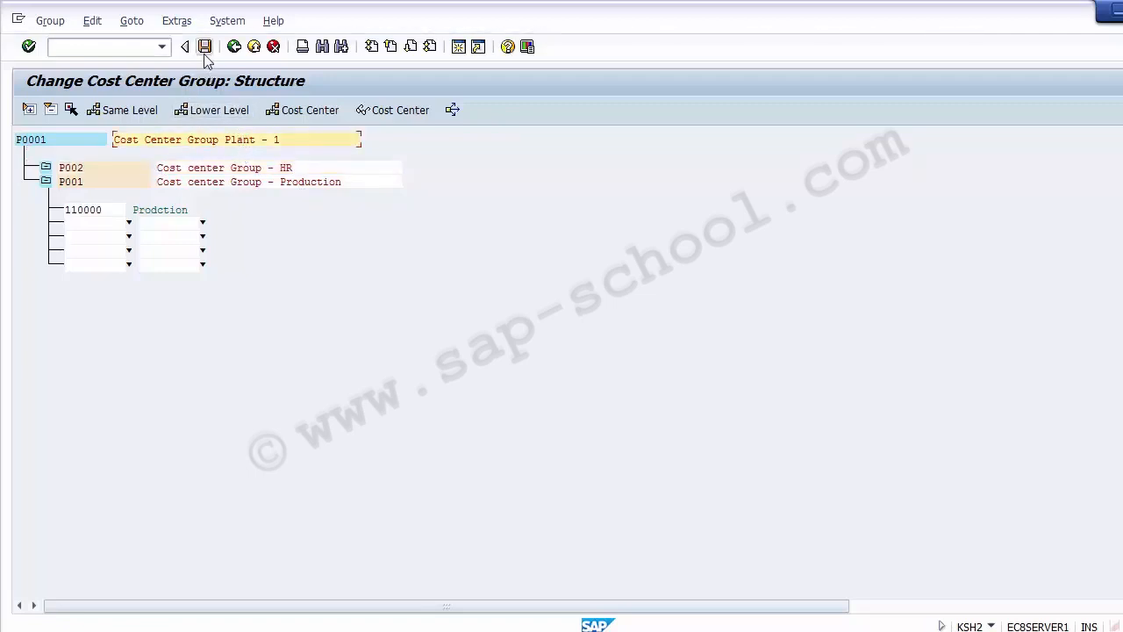
Save the changes to cost center group P0001.
{"action": "left_click", "coordinate": [72, 172]}
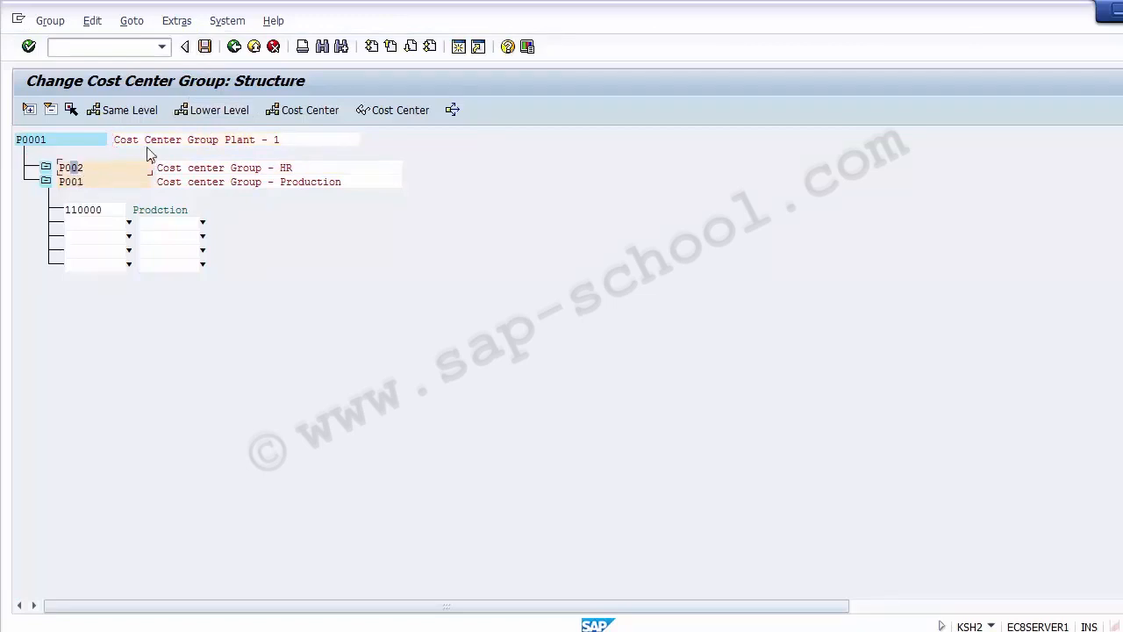
{"action": "left_click", "coordinate": [245, 143]}
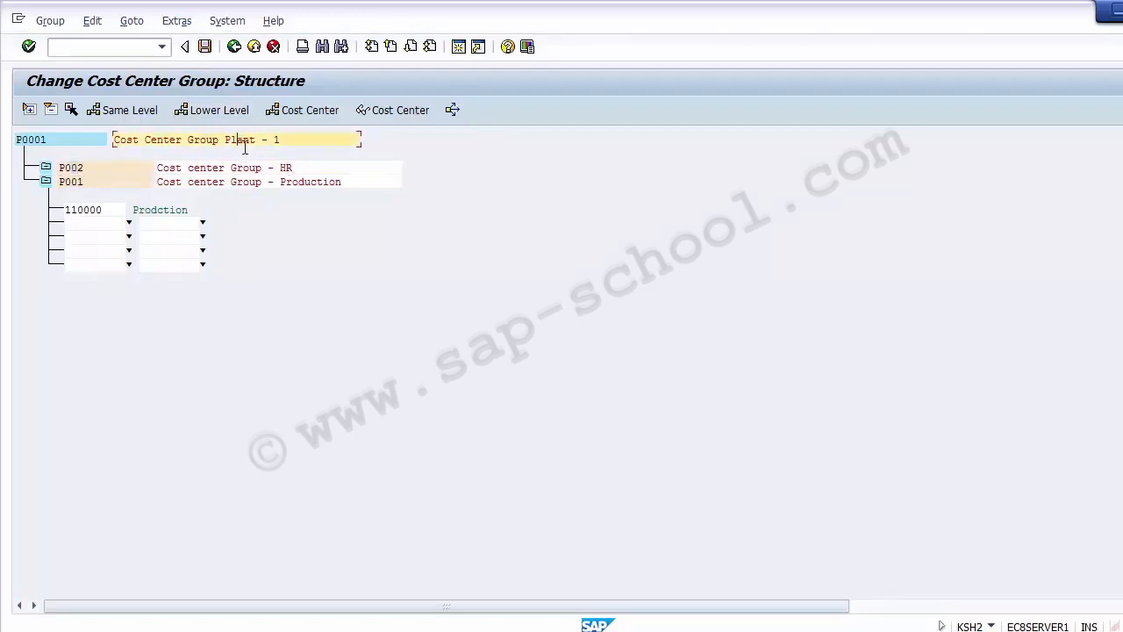
{"action": "left_click", "coordinate": [288, 168]}
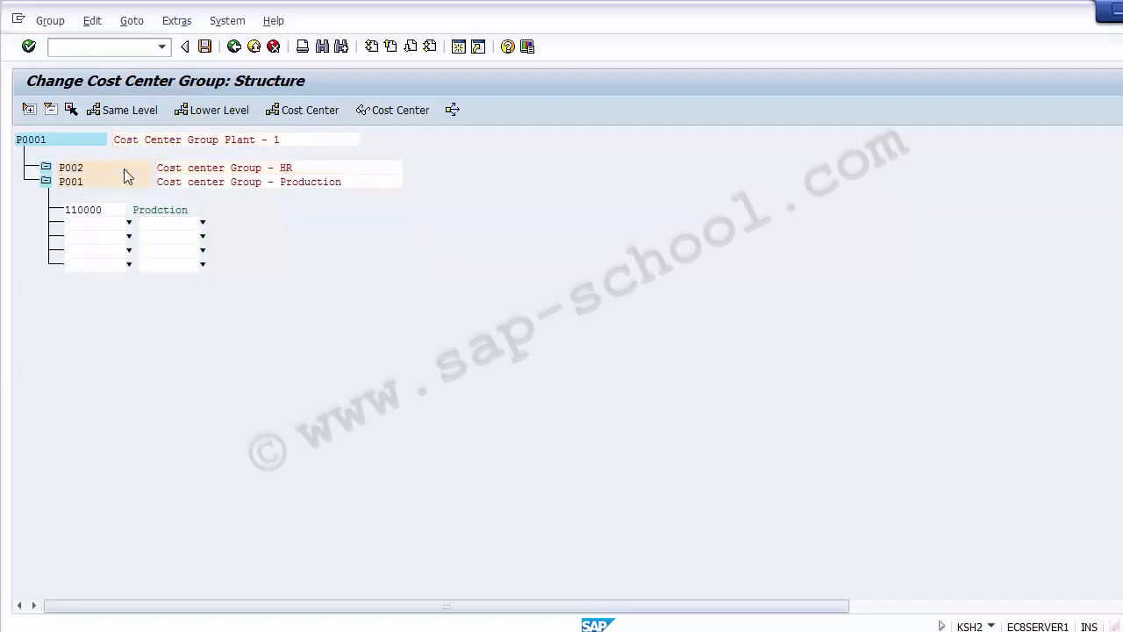
{"action": "left_click", "coordinate": [124, 169]}
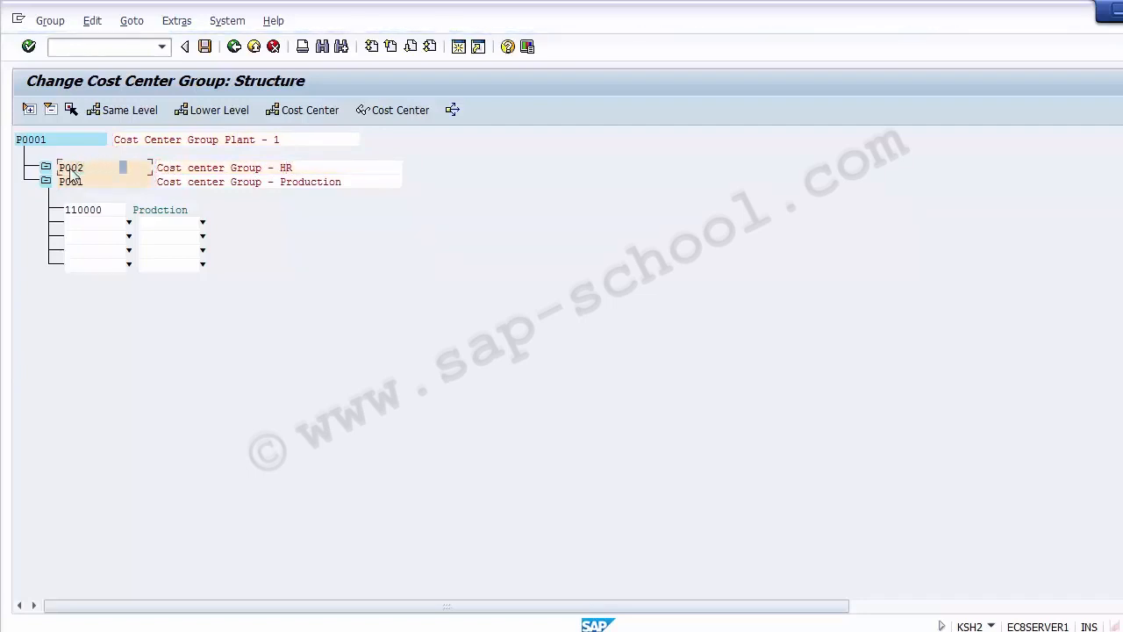
{"action": "left_click", "coordinate": [69, 168]}
{"action": "left_click", "coordinate": [204, 46]}
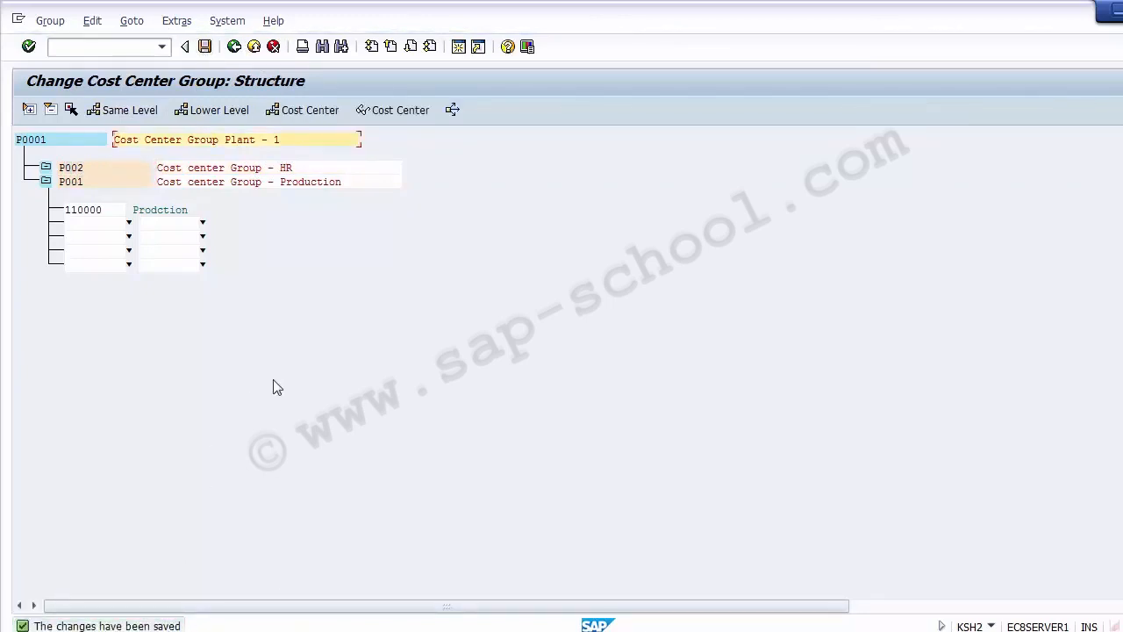
Leave the group editor and close the cost center group activity dialog.
{"action": "left_click", "coordinate": [234, 46]}
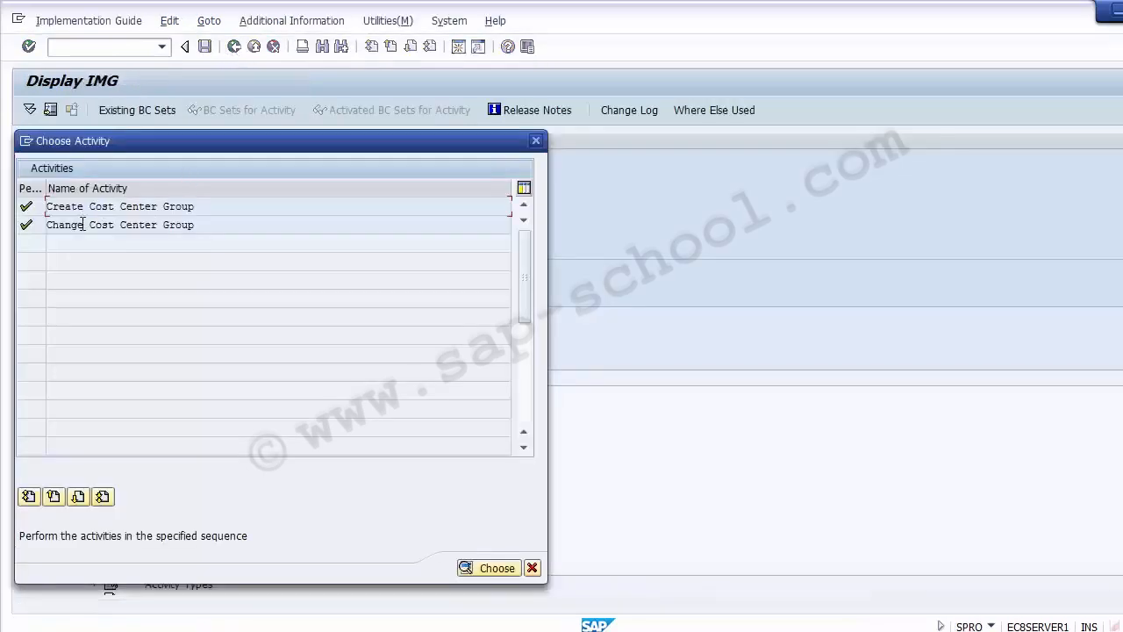
{"action": "left_click", "coordinate": [145, 226]}
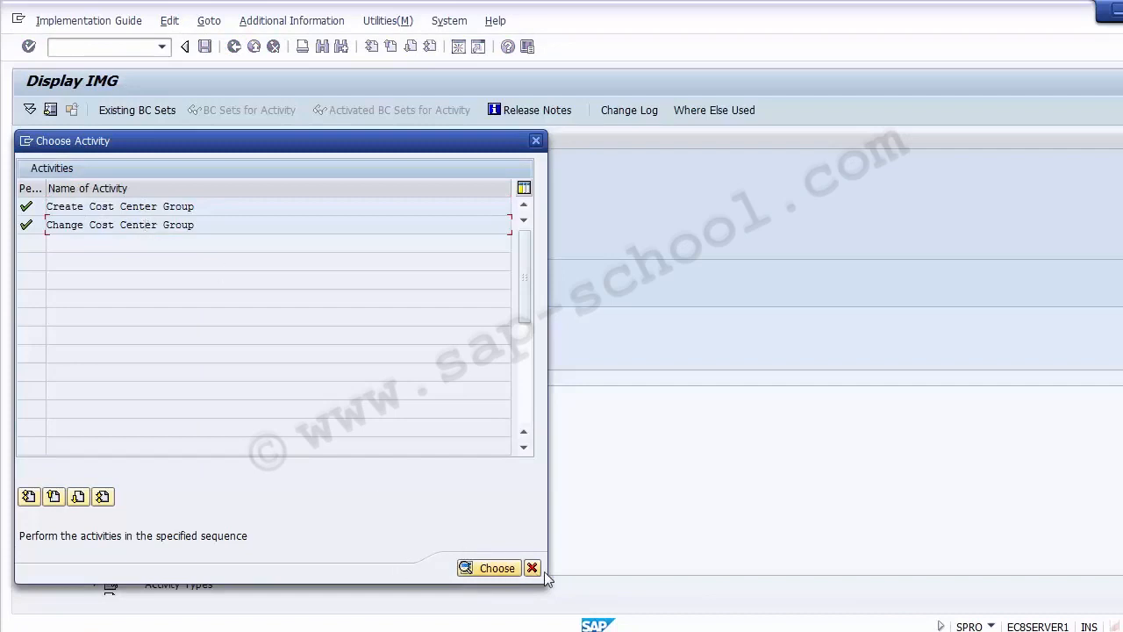
{"action": "left_click", "coordinate": [488, 568]}
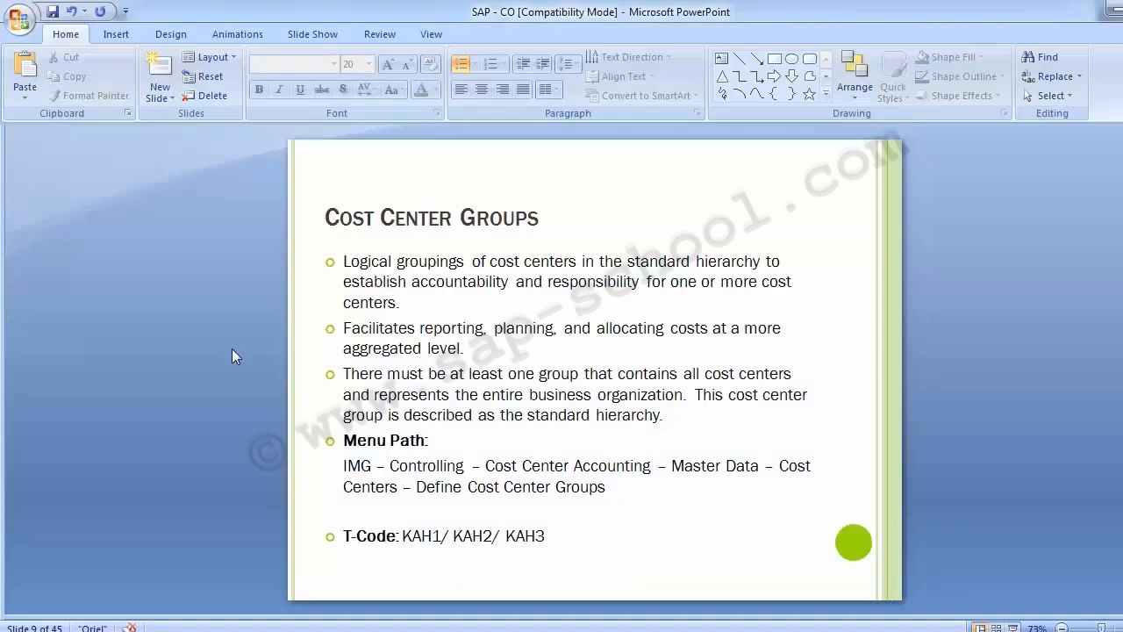
Switch to the PowerPoint presentation and review the Standard Hierarchy slide's menu path and transaction codes.
{"action": "key", "text": "Page_Down"}
{"action": "key", "text": "Page_Up"}
{"action": "key", "text": "Page_Up"}
{"action": "key", "text": "Page_Up"}
{"action": "key", "text": "Page_Up"}
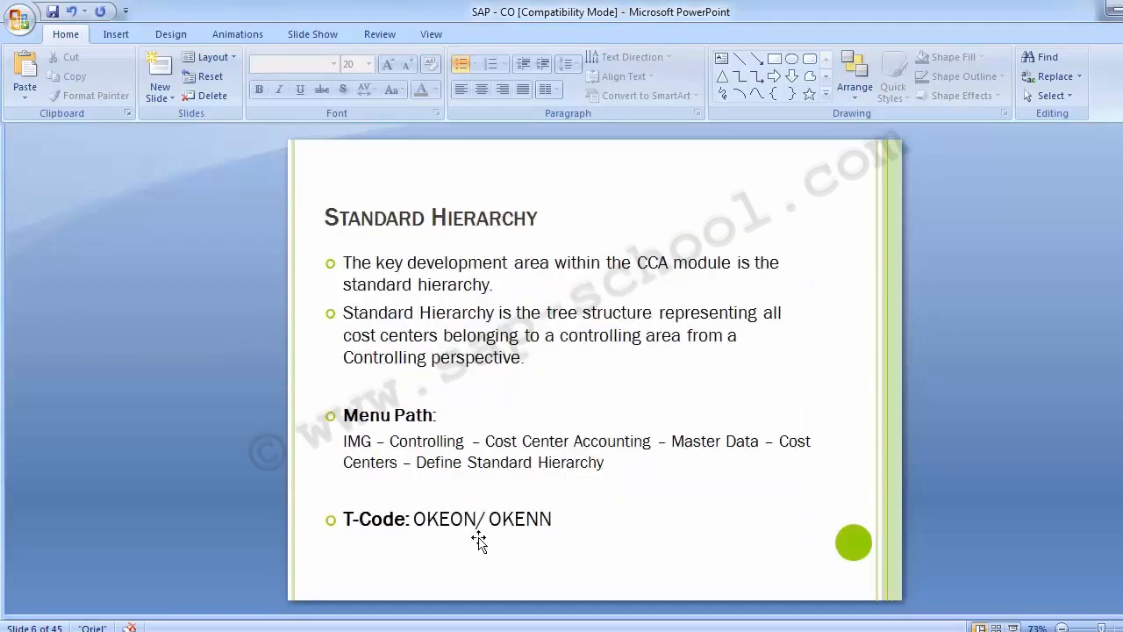
{"action": "left_click_drag", "start_coordinate": [488, 519], "coordinate": [559, 523]}
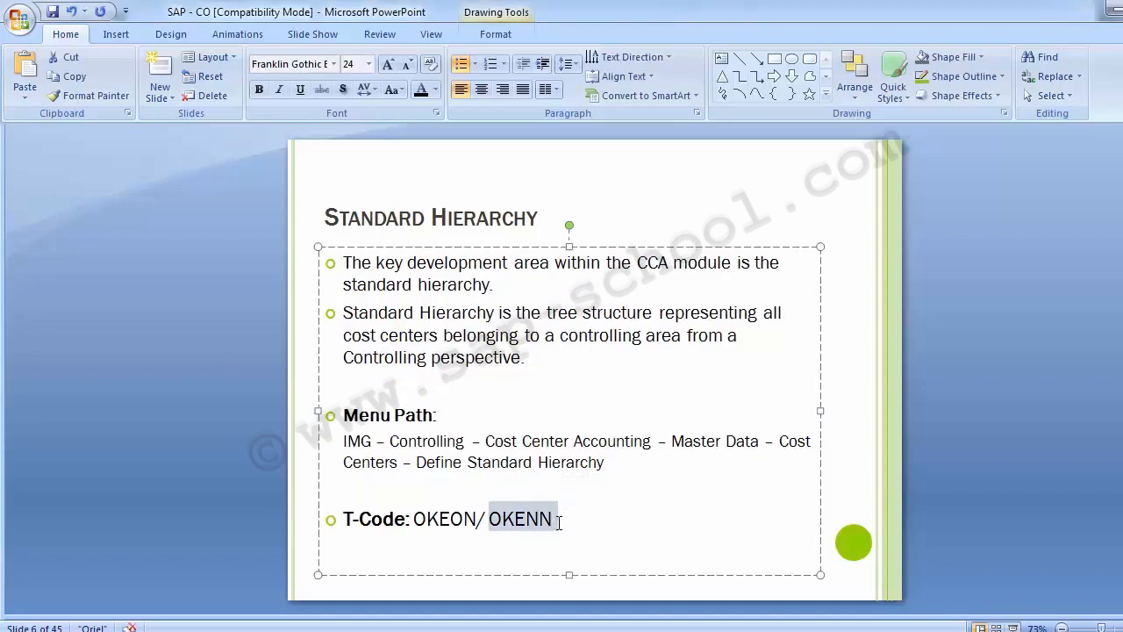
{"action": "key", "text": "alt+Tab"}
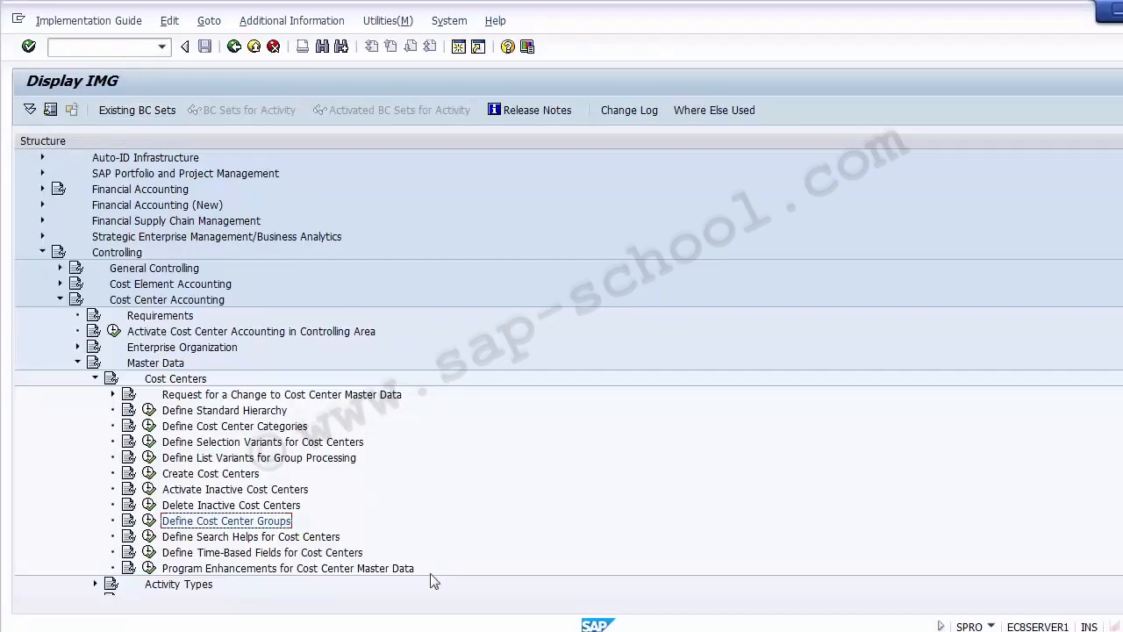
Try to run transaction OKENN from the SAP Easy Access screen.
{"action": "left_click", "coordinate": [593, 606]}
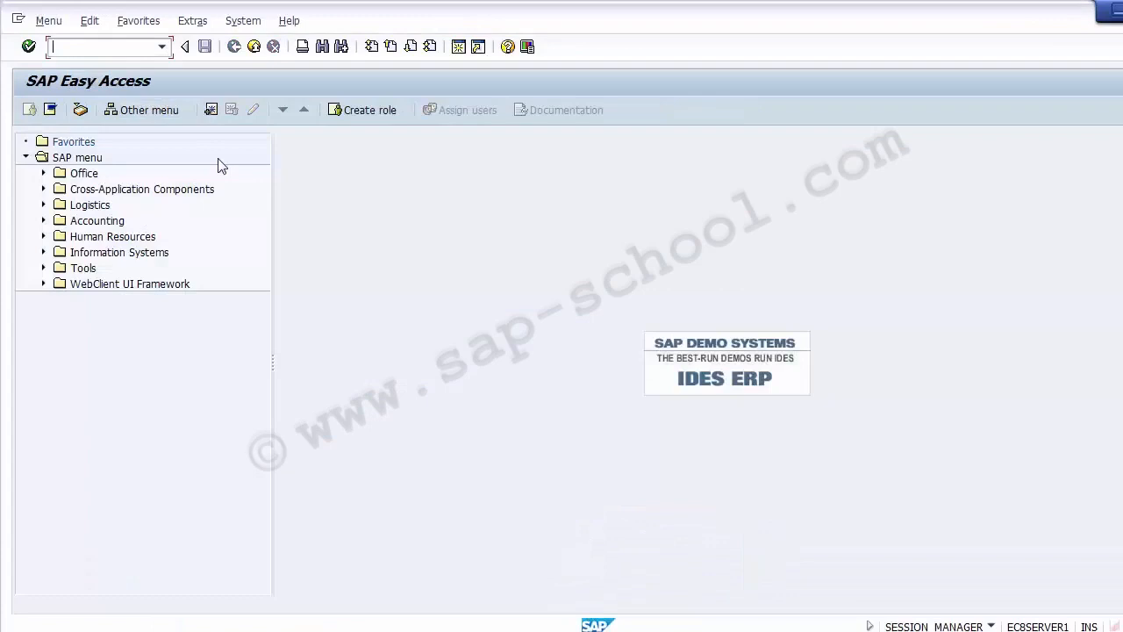
{"action": "left_click", "coordinate": [93, 48]}
{"action": "type", "text": "OKENN"}
{"action": "key", "text": "Return"}
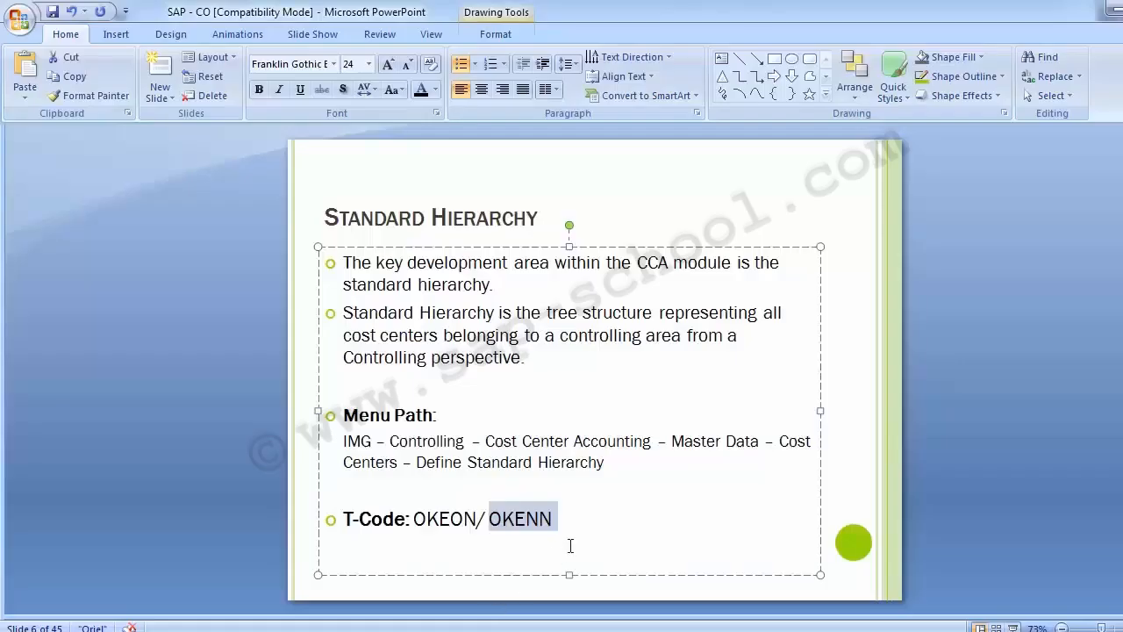
In the PowerPoint slide, delete OKENN from the T-Code line and select OKEON.
{"action": "key", "text": "BackSpace"}
{"action": "key", "text": "BackSpace"}
{"action": "key", "text": "BackSpace"}
{"action": "key", "text": "shift+Left"}
{"action": "key", "text": "shift+Left"}
{"action": "key", "text": "shift+Left"}
{"action": "key", "text": "shift+Left"}
{"action": "key", "text": "shift+Left"}
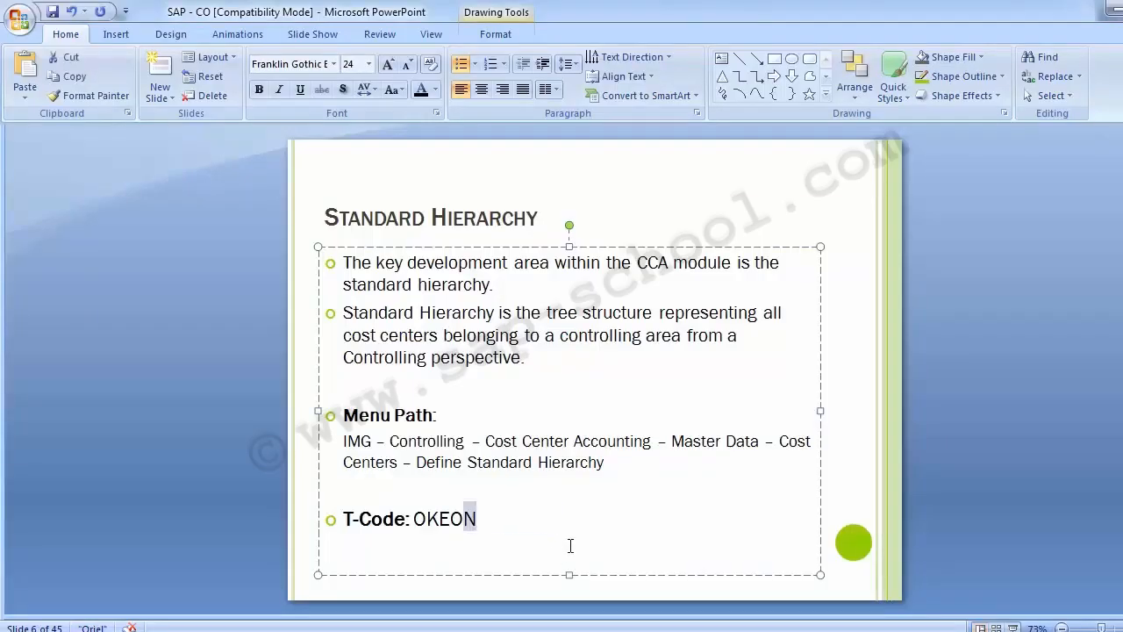
{"action": "key", "text": "shift+Left"}
{"action": "key", "text": "ctrl+c"}
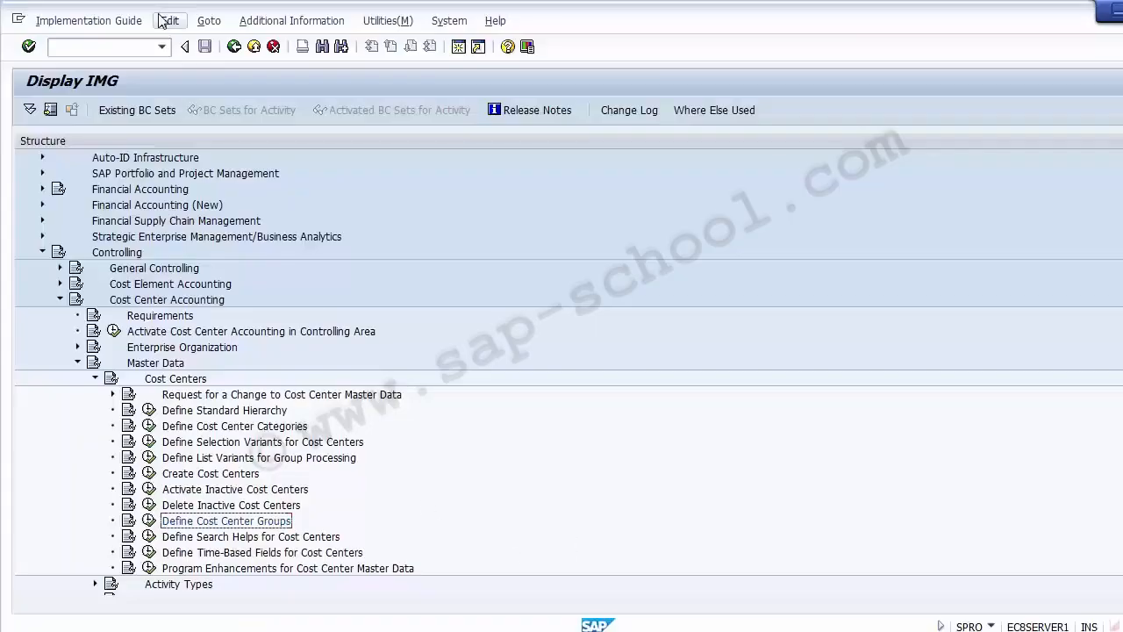
Run transaction OKEON in SAP by pasting it into the command field.
{"action": "left_click", "coordinate": [125, 42]}
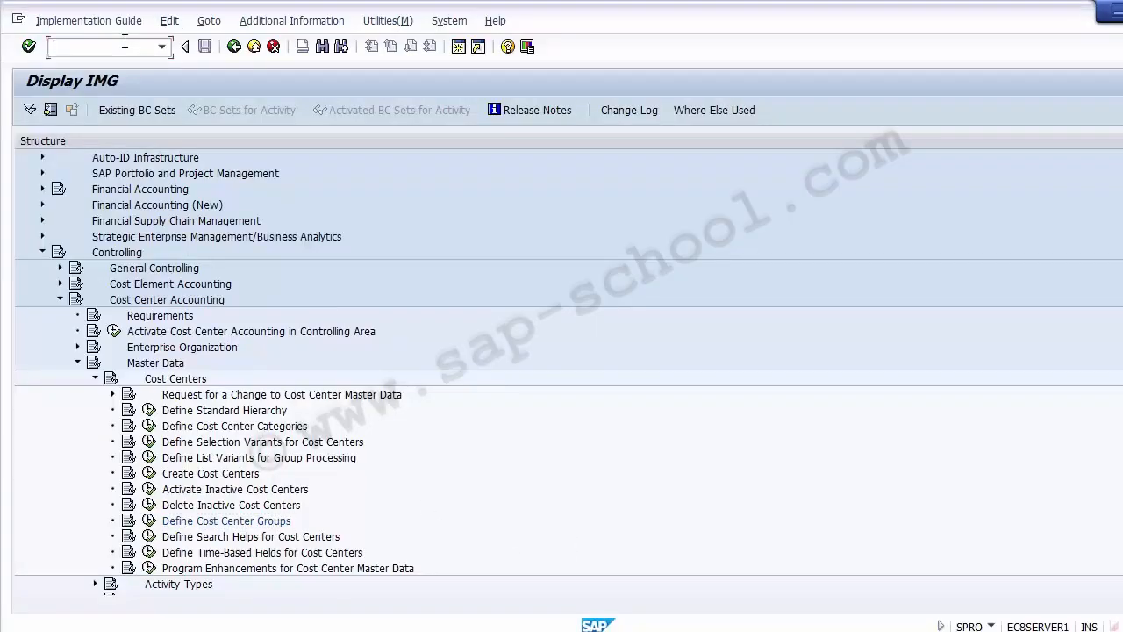
{"action": "left_click", "coordinate": [562, 601]}
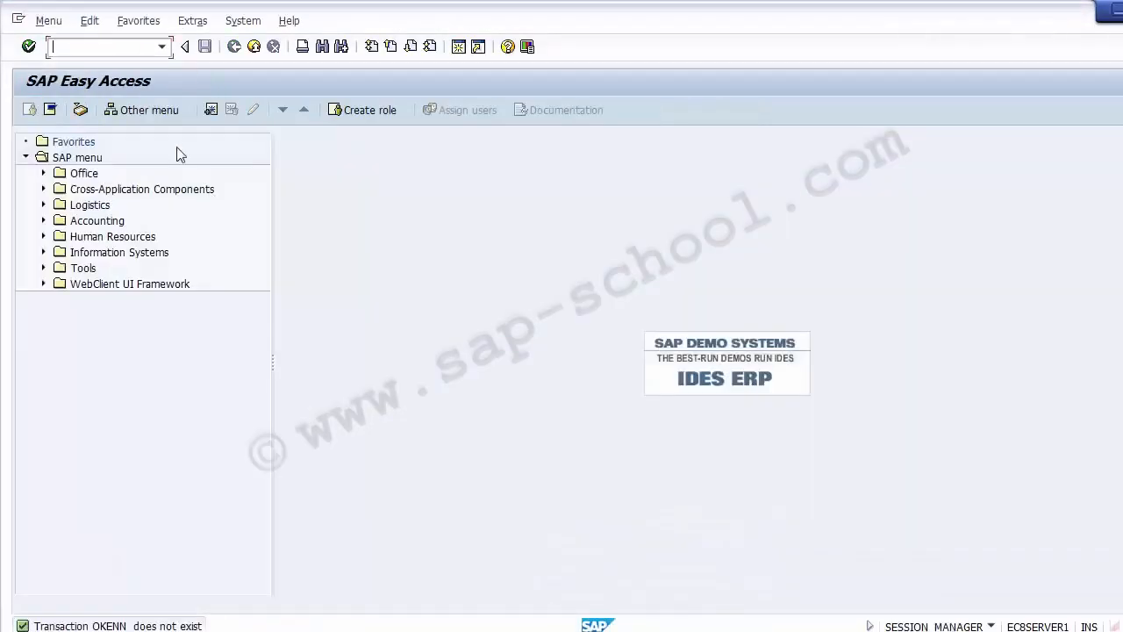
{"action": "key", "text": "ctrl+v"}
{"action": "key", "text": "Return"}
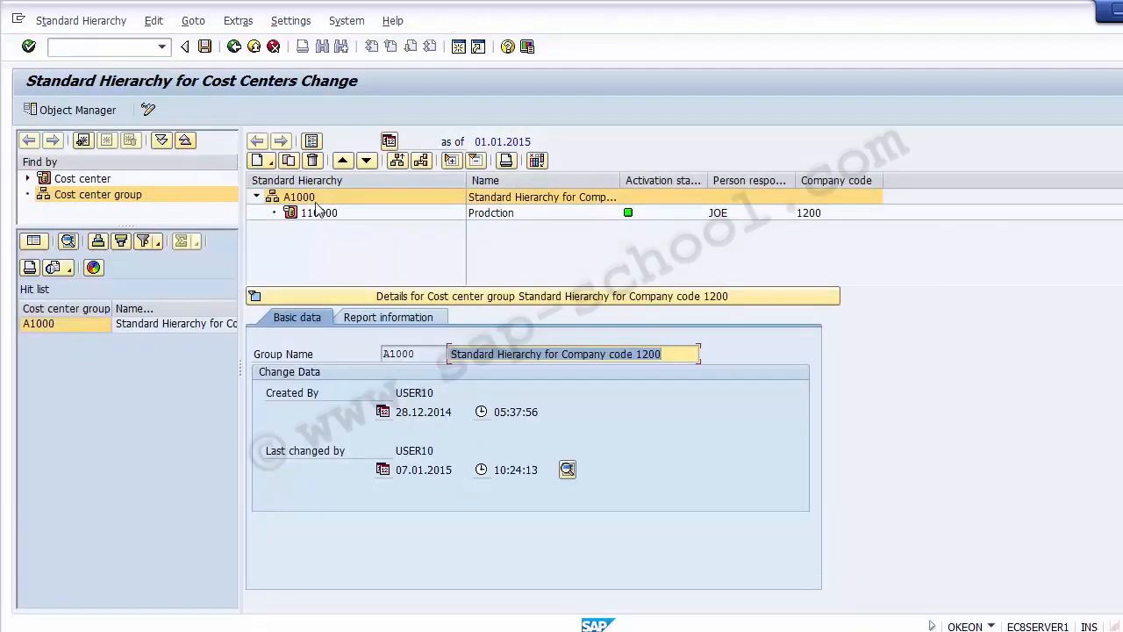
Examine standard hierarchy A1000 and the details of its cost center 110000.
{"action": "left_click", "coordinate": [573, 198]}
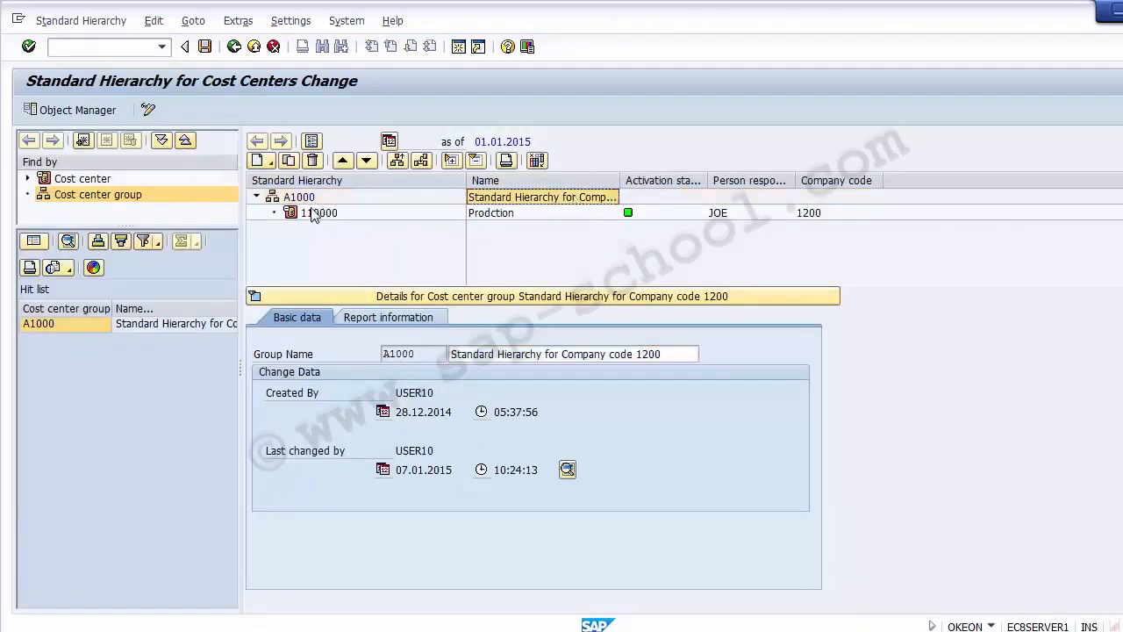
{"action": "left_click", "coordinate": [500, 220]}
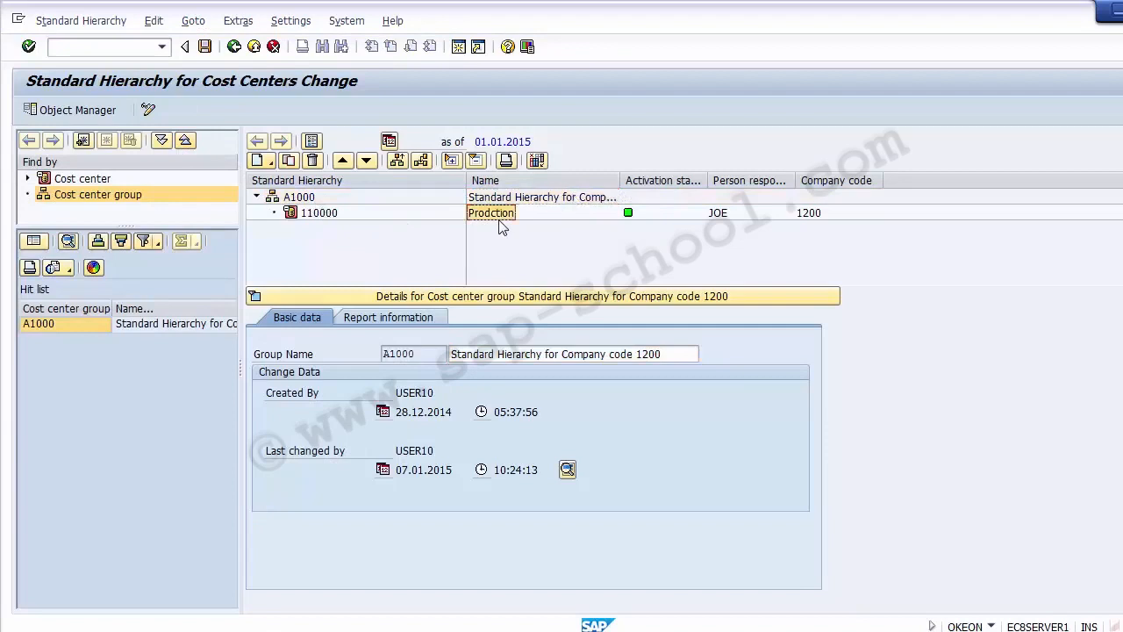
{"action": "left_click", "coordinate": [323, 218]}
{"action": "double_click", "coordinate": [116, 200]}
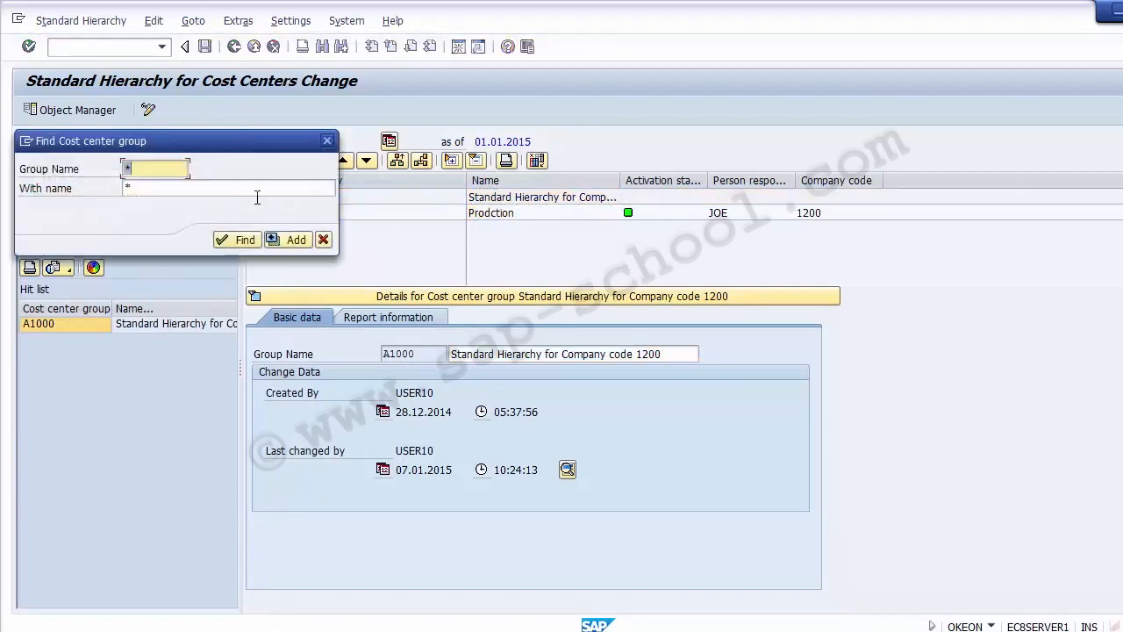
{"action": "left_click", "coordinate": [323, 240]}
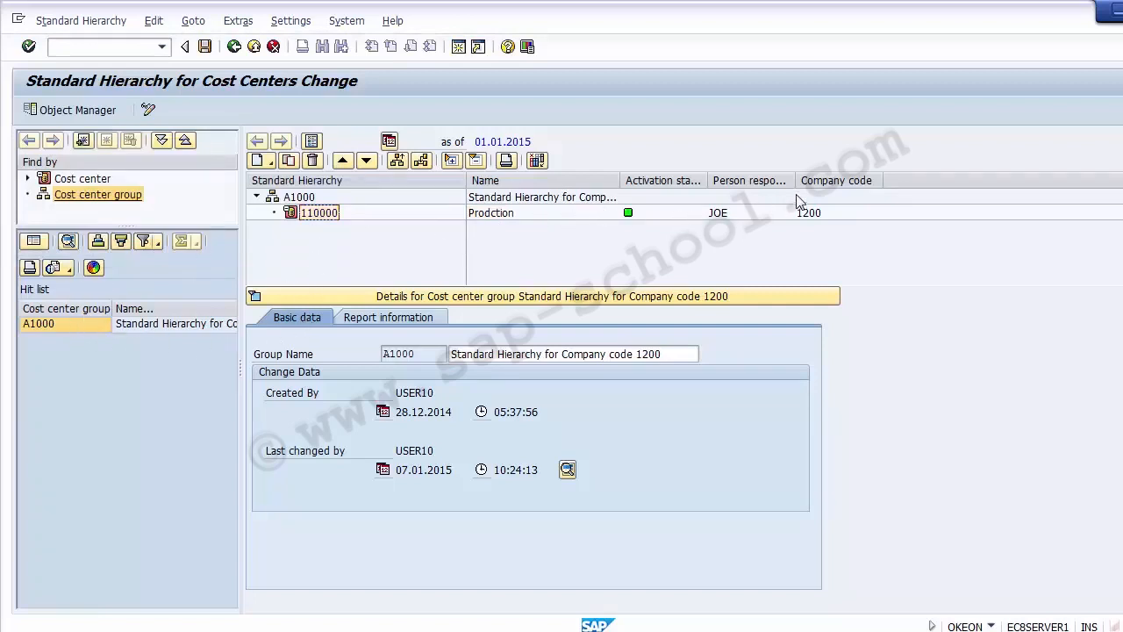
{"action": "left_click_drag", "start_coordinate": [796, 180], "coordinate": [880, 167]}
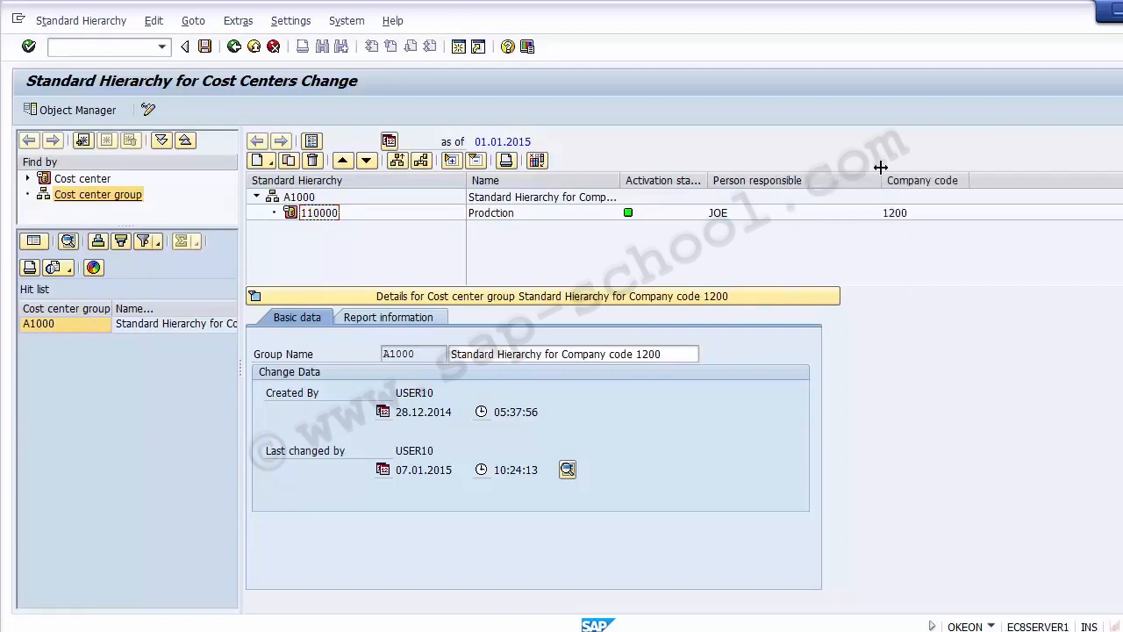
{"action": "left_click", "coordinate": [724, 214]}
{"action": "left_click", "coordinate": [318, 213]}
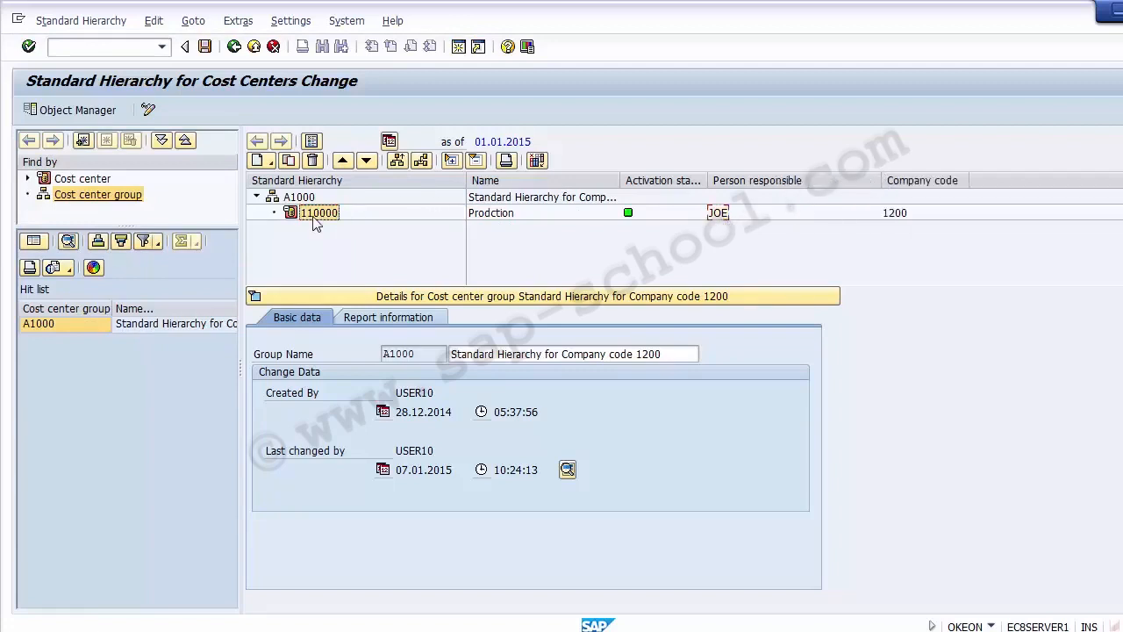
{"action": "left_click", "coordinate": [256, 197]}
{"action": "left_click", "coordinate": [256, 197]}
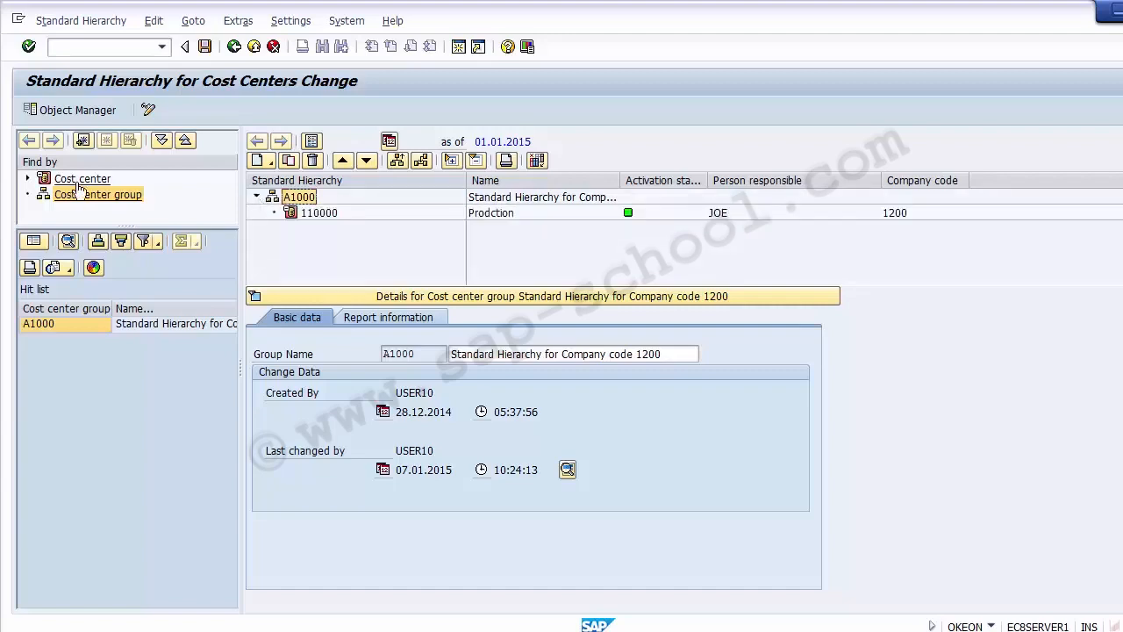